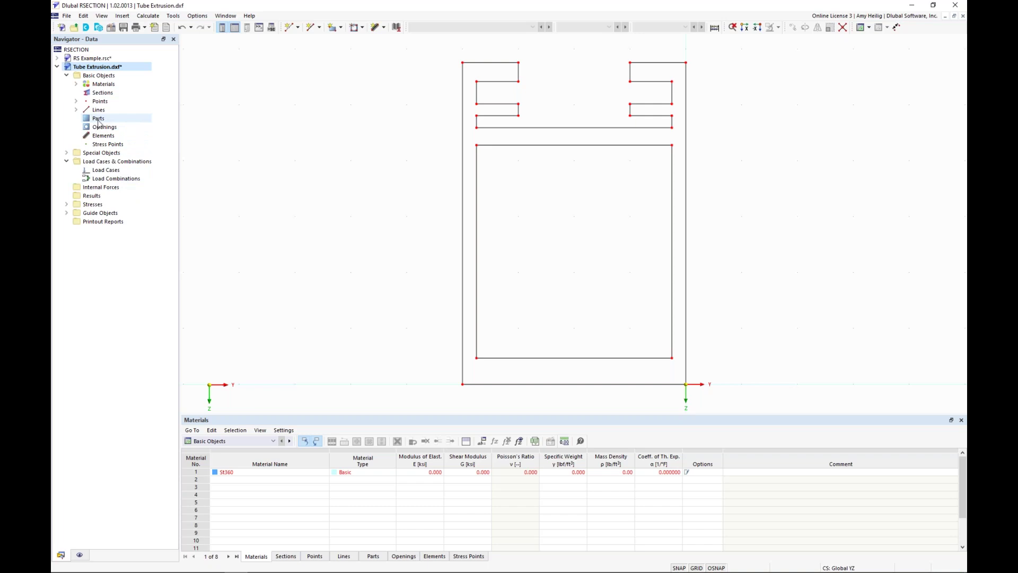
# - Start a new part with boundary-line geometry and filter the library for its material to Aluminum and standard ADM 2020
pyautogui.rightClick(98, 121)
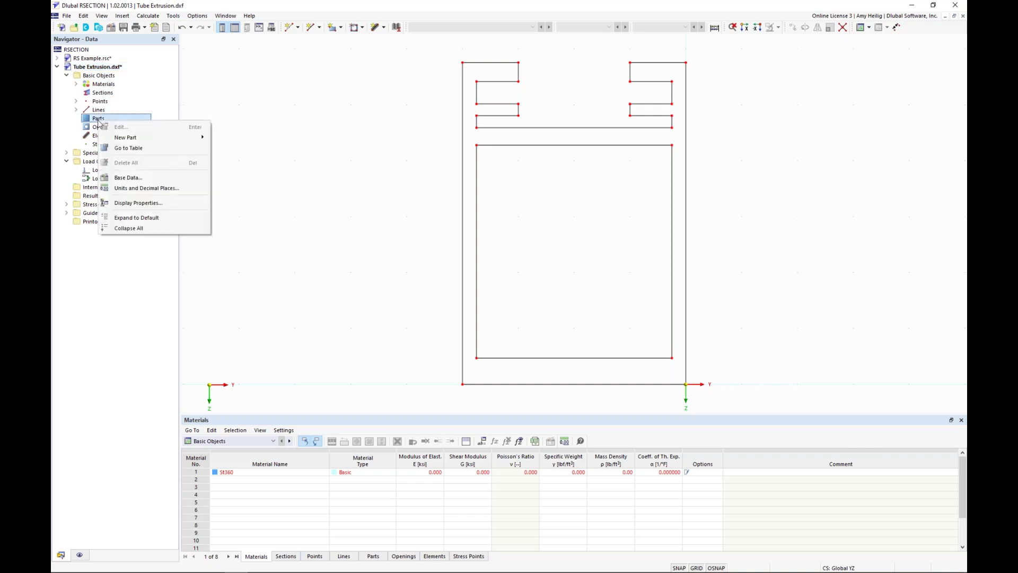
pyautogui.moveTo(128, 138)
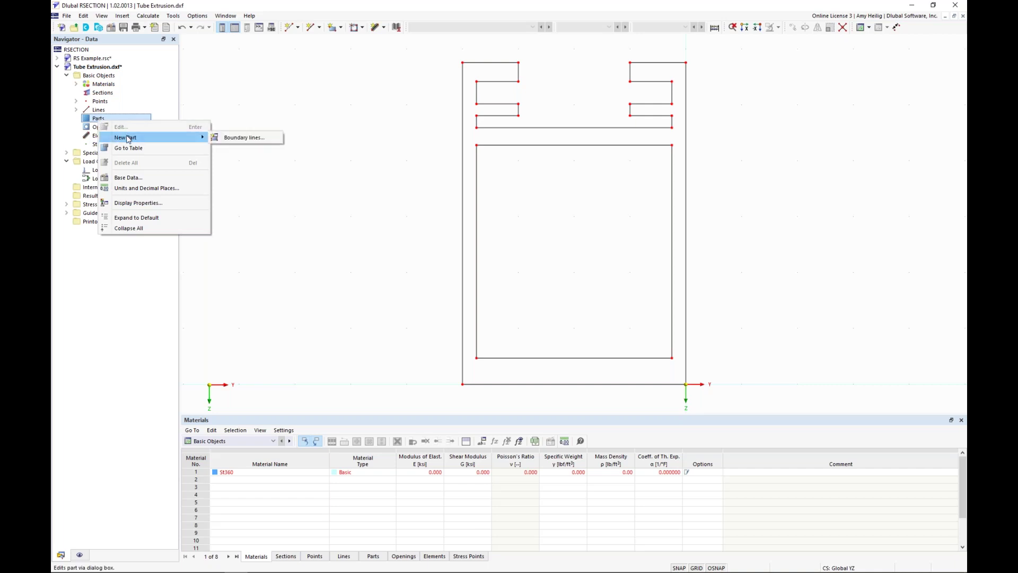
pyautogui.click(226, 139)
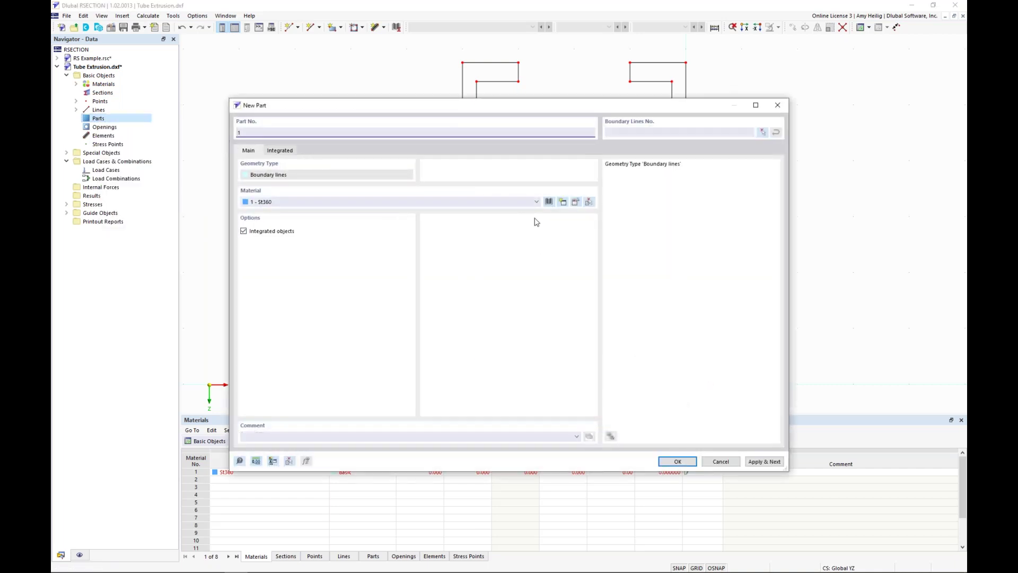
pyautogui.click(576, 203)
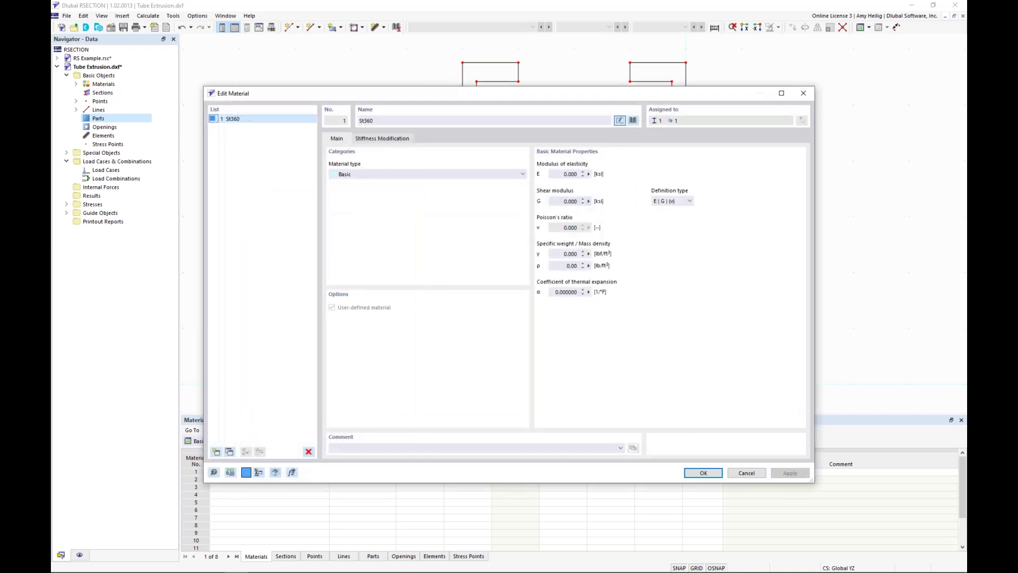
pyautogui.click(633, 120)
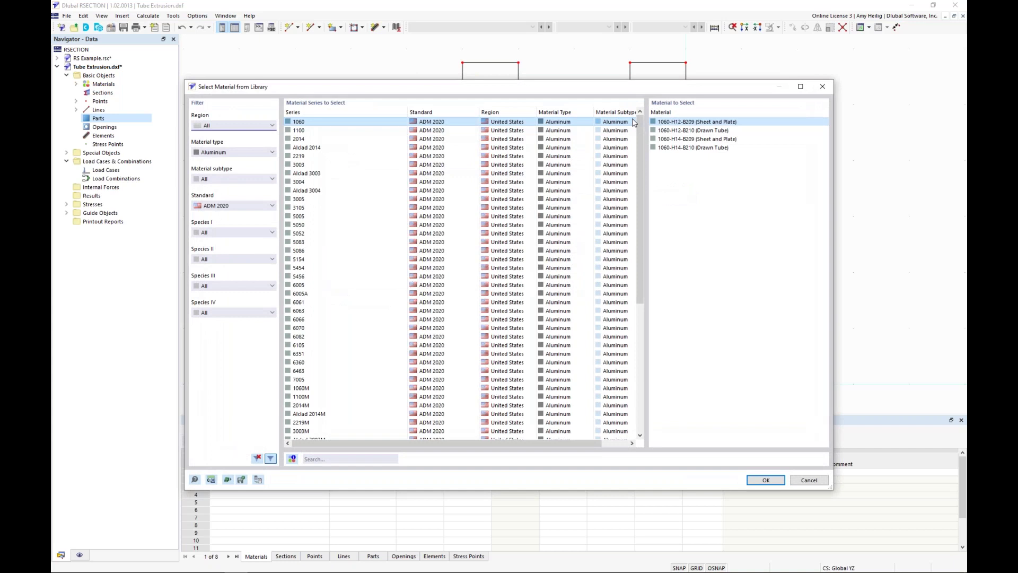
pyautogui.click(218, 153)
pyautogui.click(215, 200)
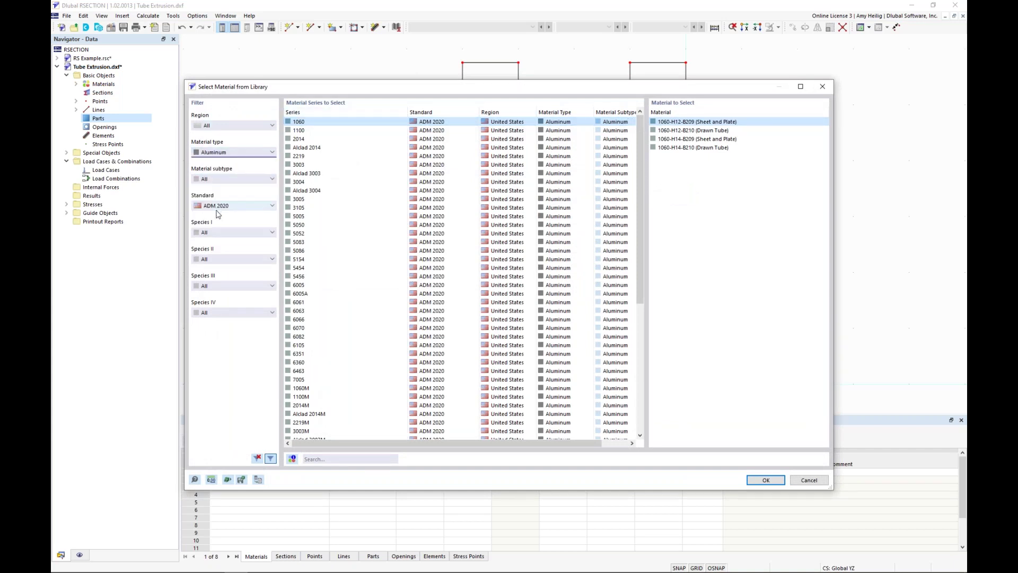
pyautogui.click(221, 206)
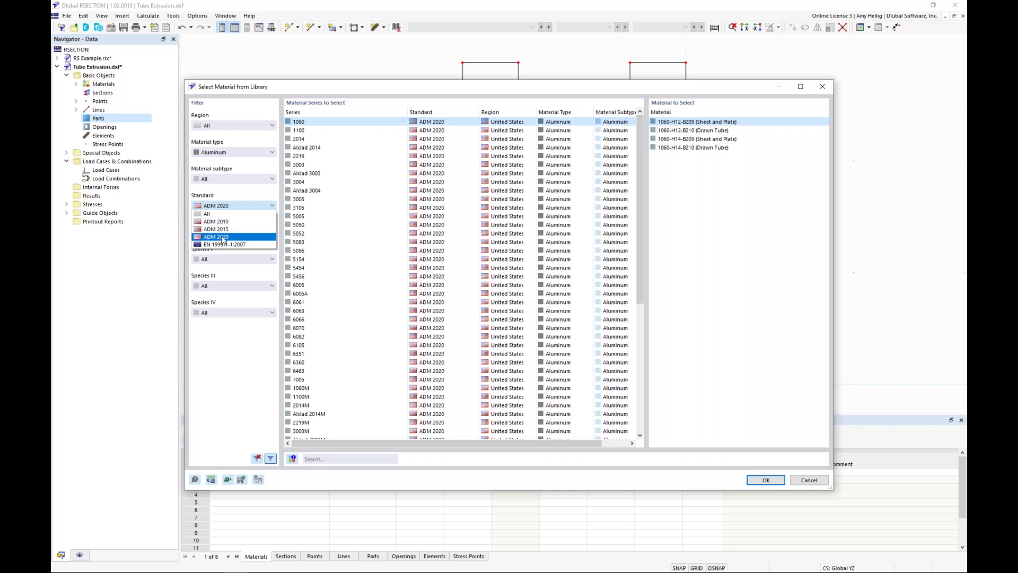
pyautogui.click(222, 237)
# - Assign the 6061 series material 6061-T6, T6510, T6511-B221 (Extrusion) to the new part's material
pyautogui.moveTo(638, 169); pyautogui.dragTo(641, 182)
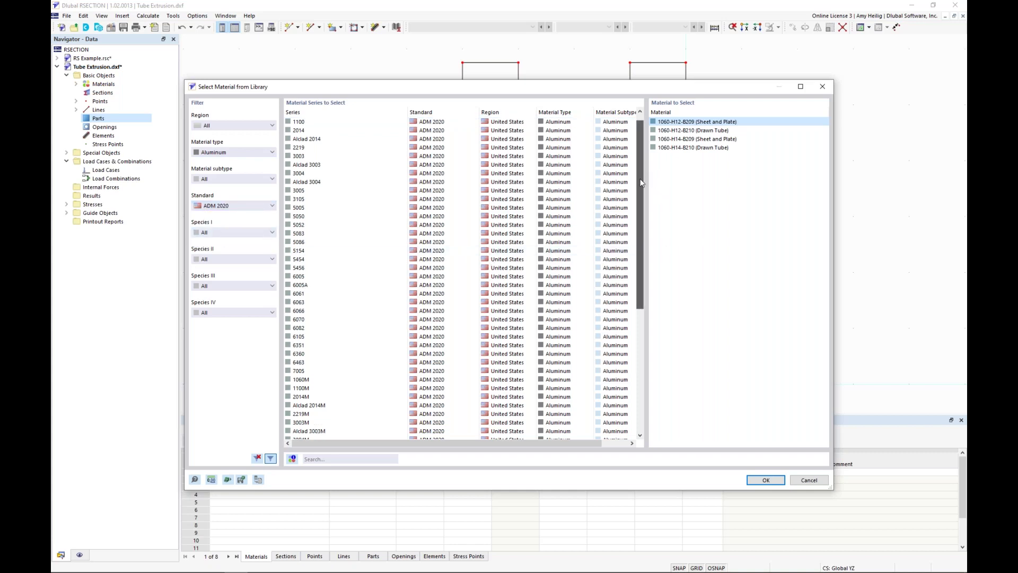
pyautogui.scroll(-8, 621, 320)
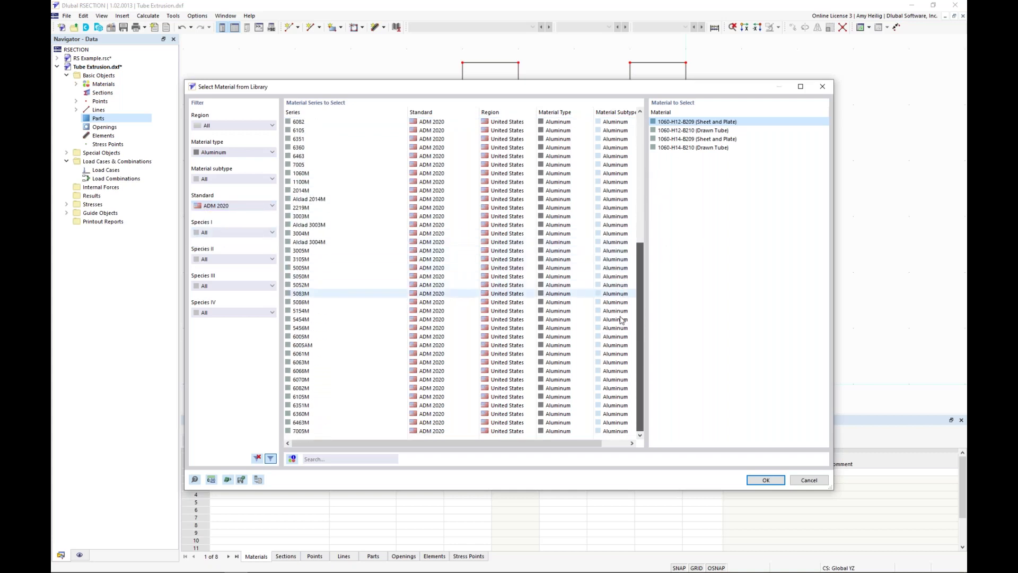
pyautogui.scroll(8, 631, 169)
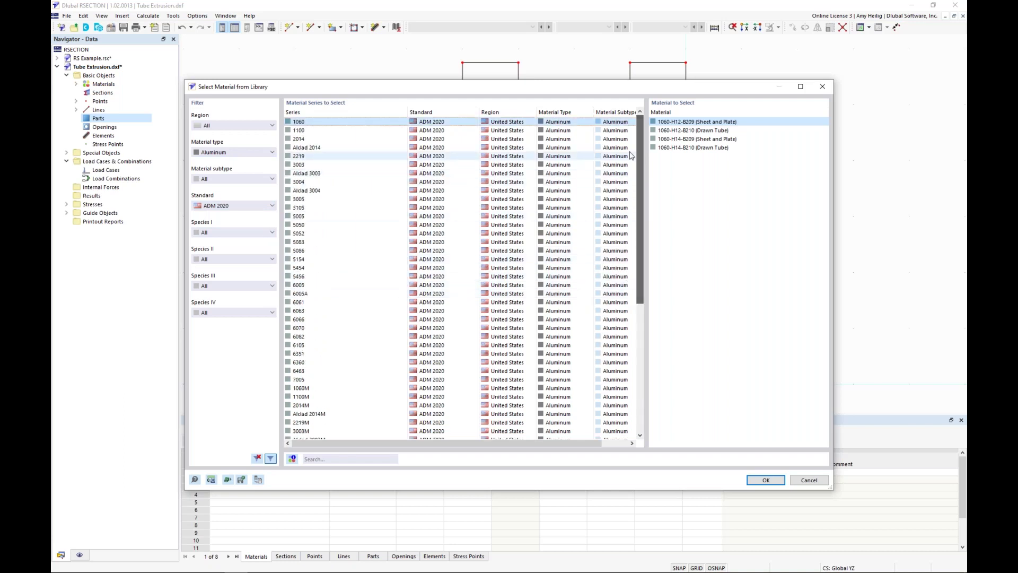
pyautogui.click(325, 301)
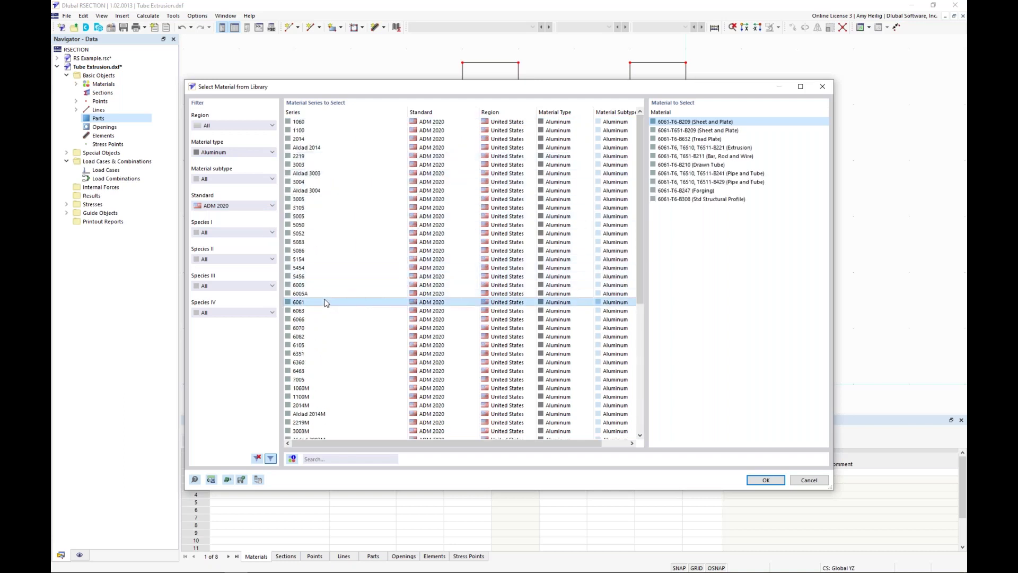
pyautogui.click(705, 148)
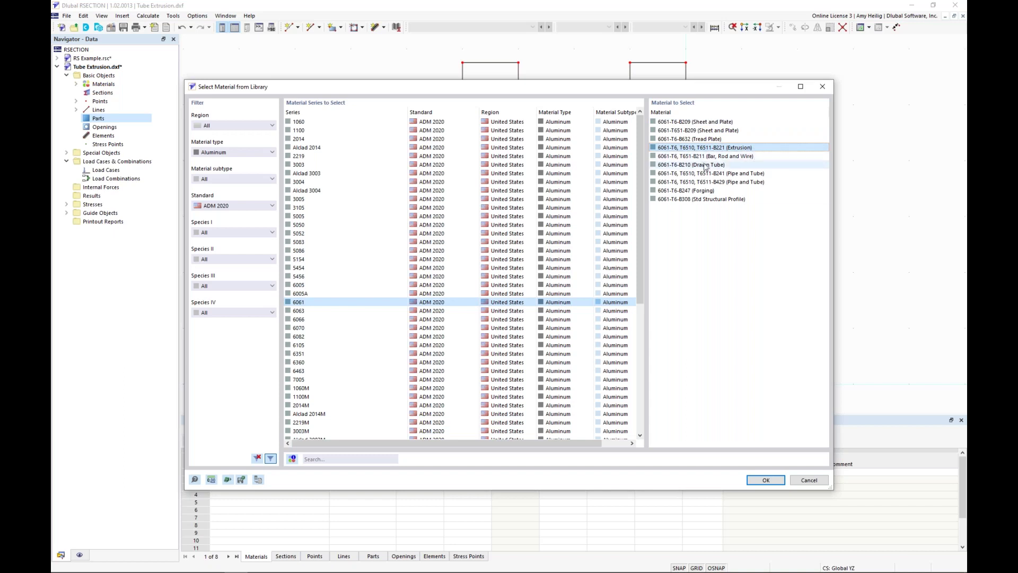
pyautogui.click(758, 478)
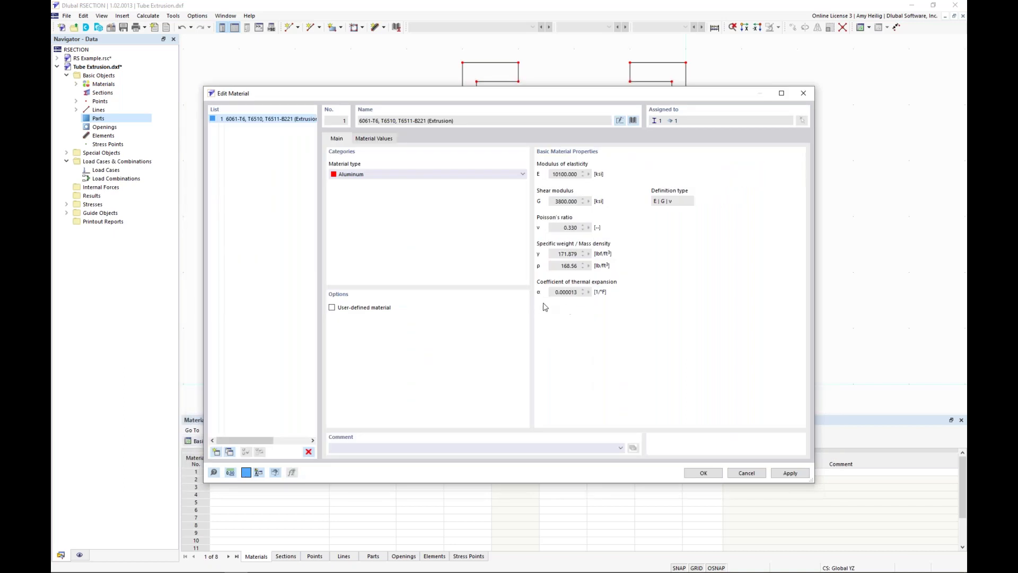
pyautogui.click(704, 473)
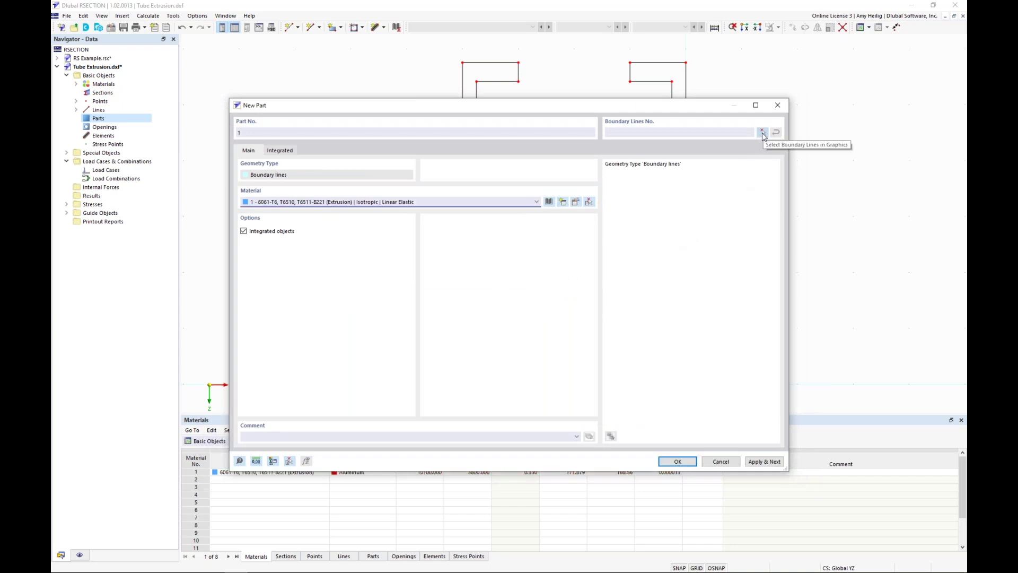
# - Create the part from the profile's outer boundary lines 2-8 and 12-24, leaving out the inner rectangle
pyautogui.click(763, 133)
pyautogui.moveTo(429, 45)
pyautogui.mouseDown()
pyautogui.moveTo(666, 340)
pyautogui.moveTo(730, 405)
pyautogui.mouseUp()
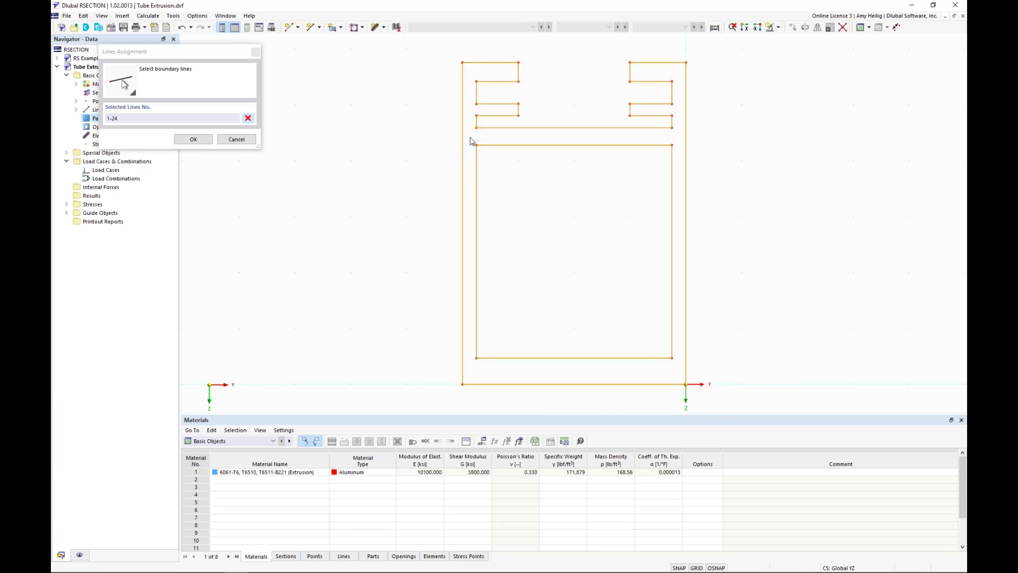
pyautogui.moveTo(471, 139)
pyautogui.mouseDown()
pyautogui.moveTo(631, 341)
pyautogui.moveTo(679, 365)
pyautogui.mouseUp()
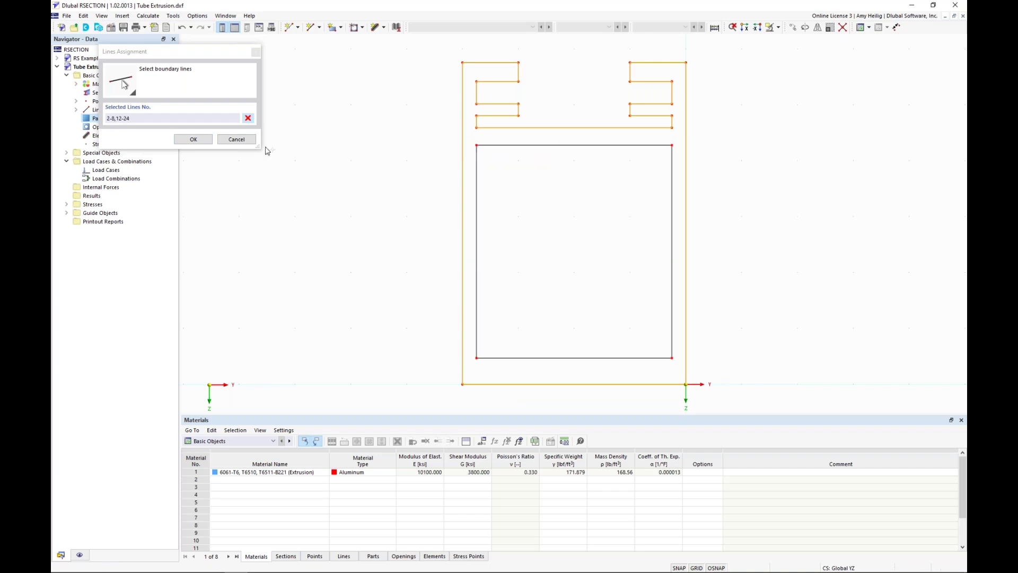
pyautogui.click(194, 139)
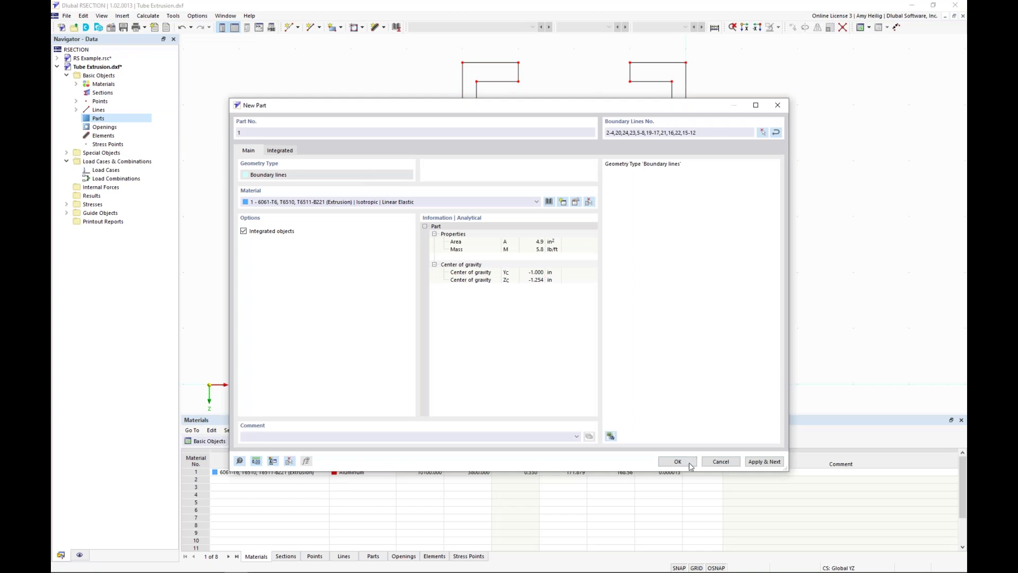
pyautogui.click(678, 461)
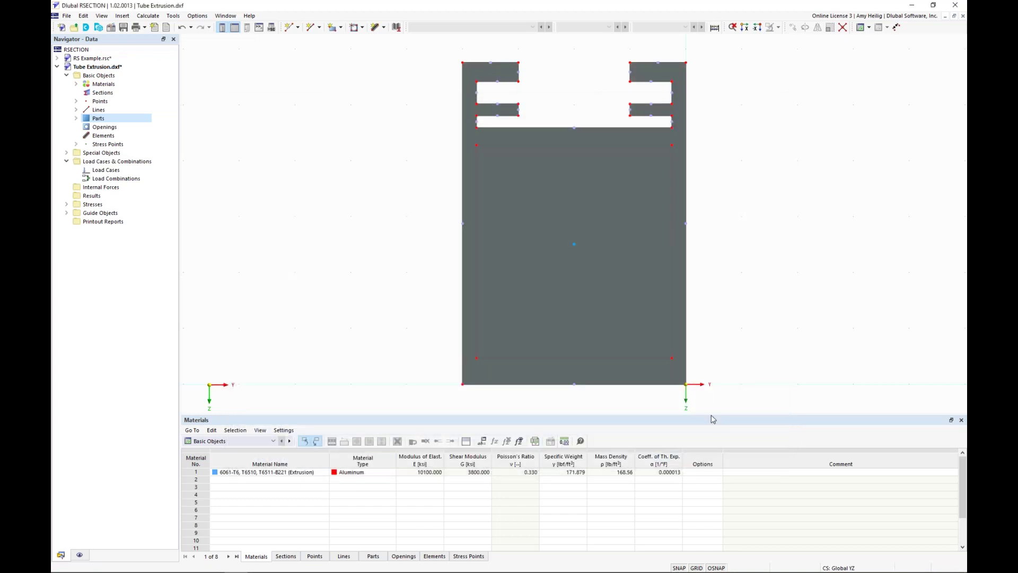
# - Create an opening in the part bounded by the inner rectangle's lines 1 and 9-11
pyautogui.moveTo(712, 419); pyautogui.dragTo(700, 457)
pyautogui.moveTo(729, 334); pyautogui.dragTo(693, 336, button='middle')
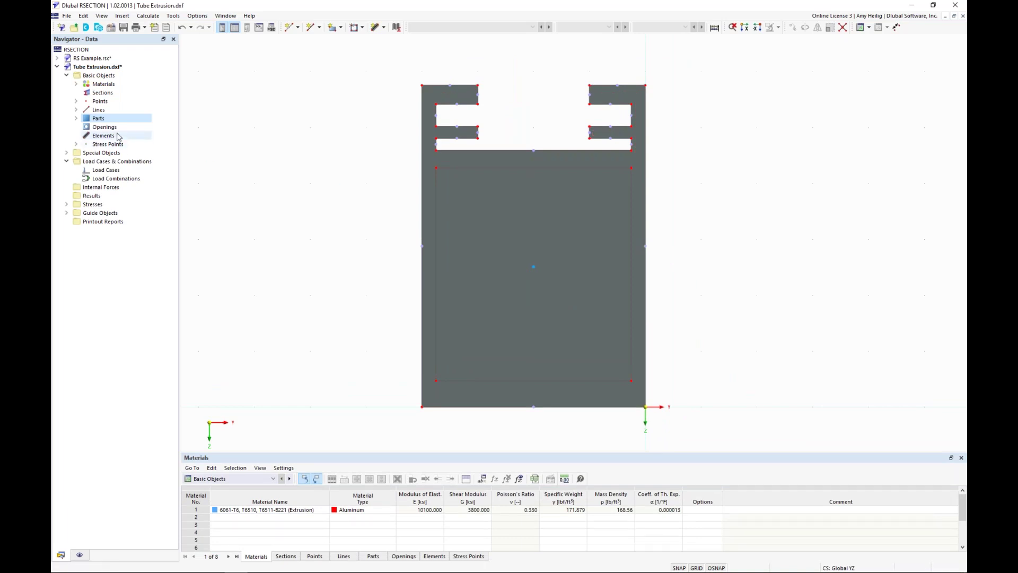
pyautogui.rightClick(116, 128)
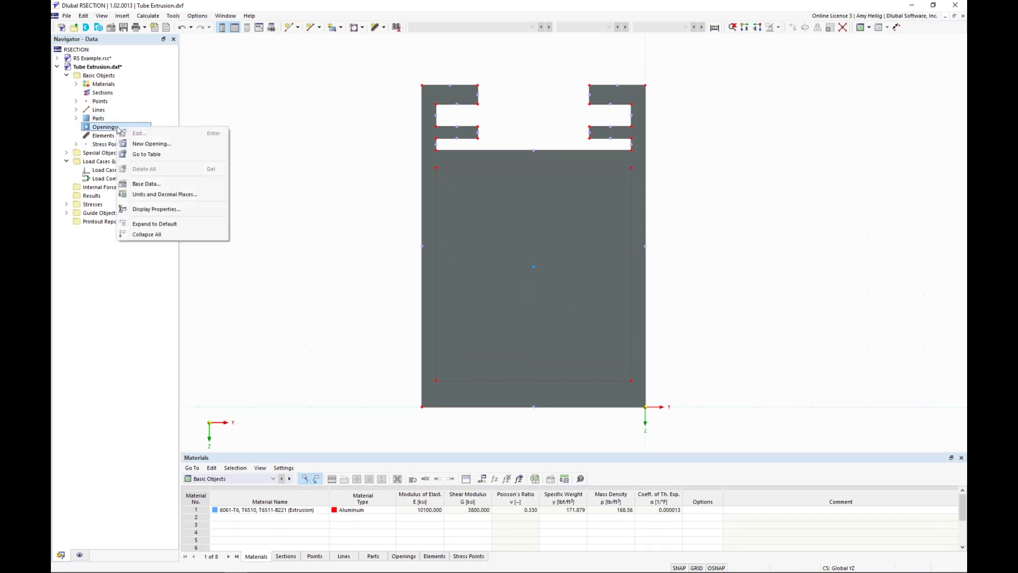
pyautogui.click(141, 143)
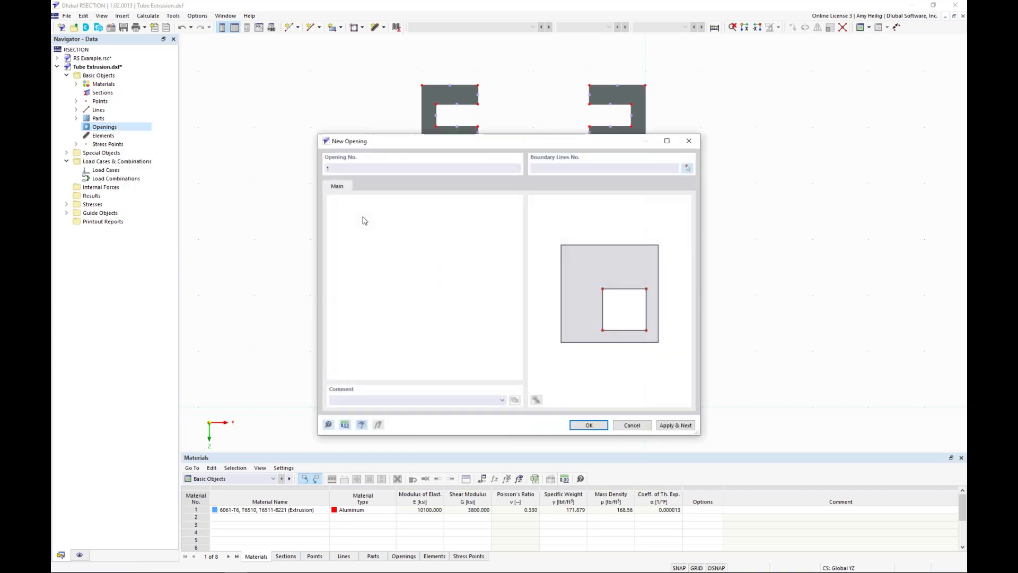
pyautogui.click(687, 169)
pyautogui.moveTo(431, 155); pyautogui.dragTo(646, 398)
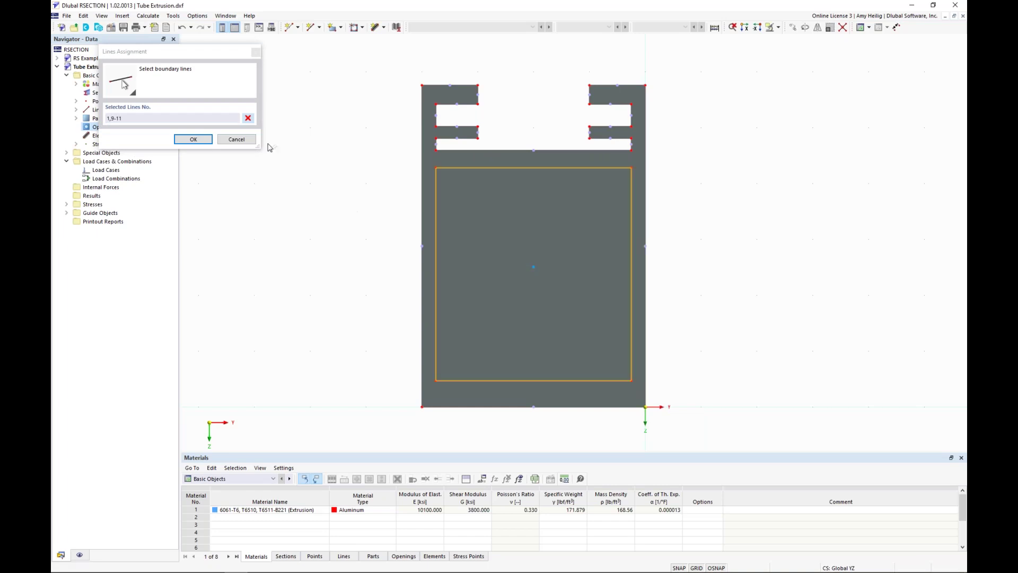
pyautogui.click(193, 139)
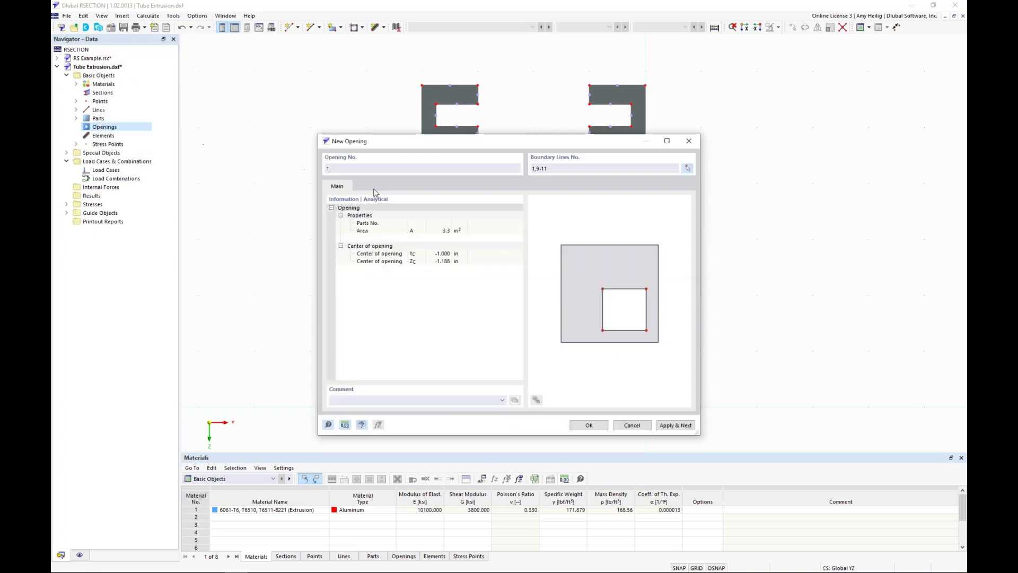
pyautogui.click(589, 425)
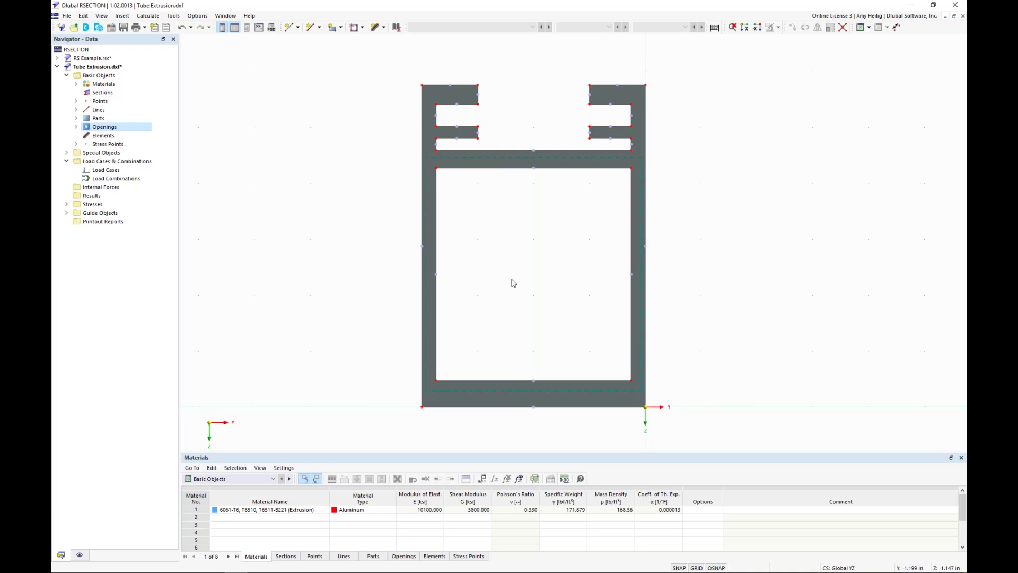
# - Calculate the whole section and review its area, bending, shear, torsion and warping properties
pyautogui.click(148, 17)
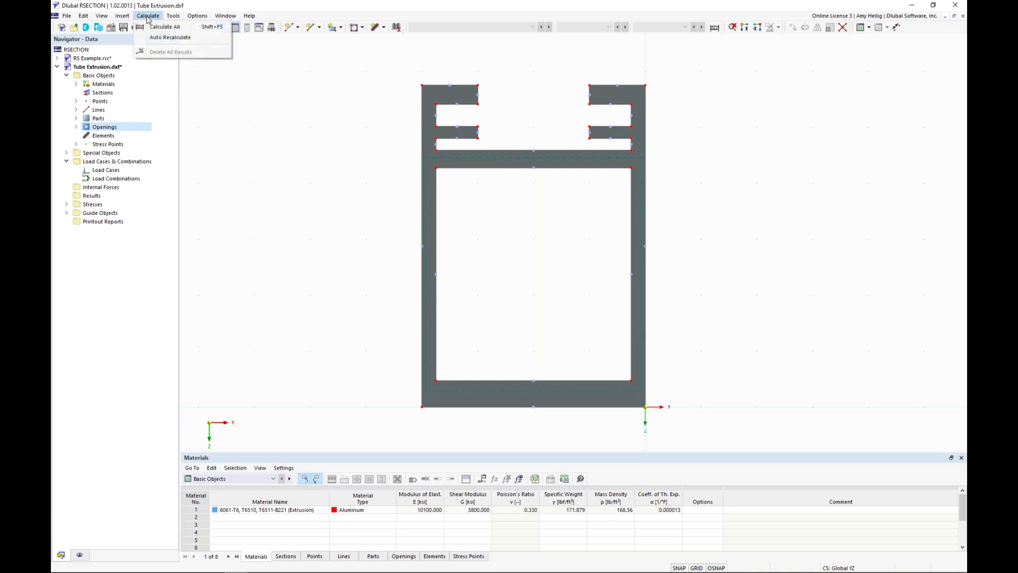
pyautogui.click(153, 28)
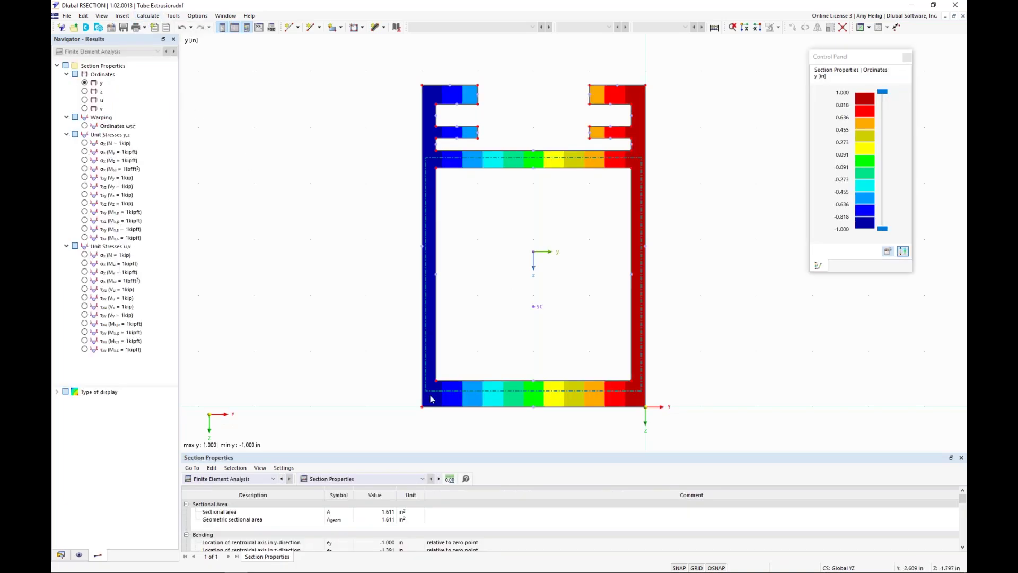
pyautogui.moveTo(439, 451); pyautogui.dragTo(440, 300)
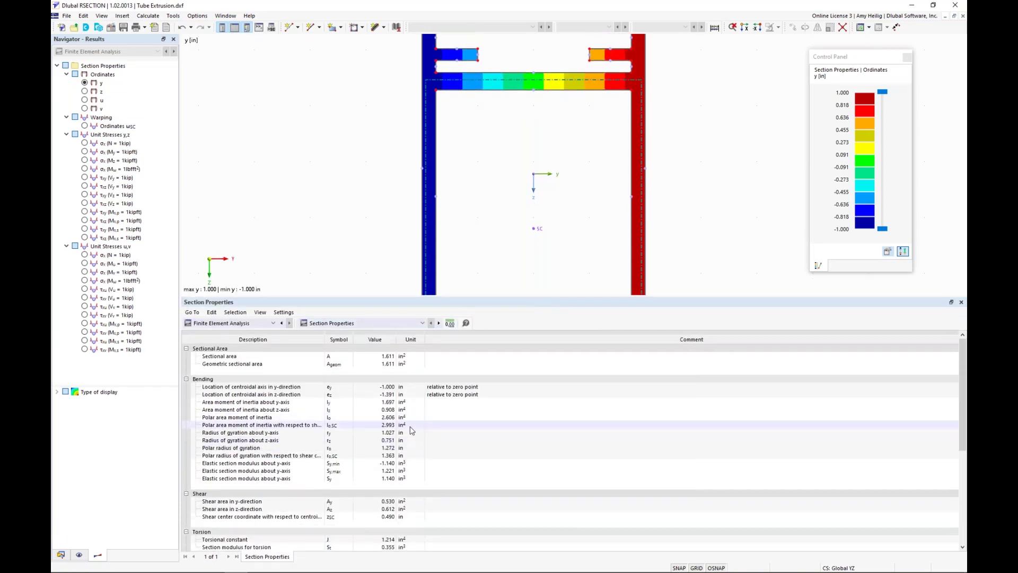
pyautogui.scroll(-4, 413, 430)
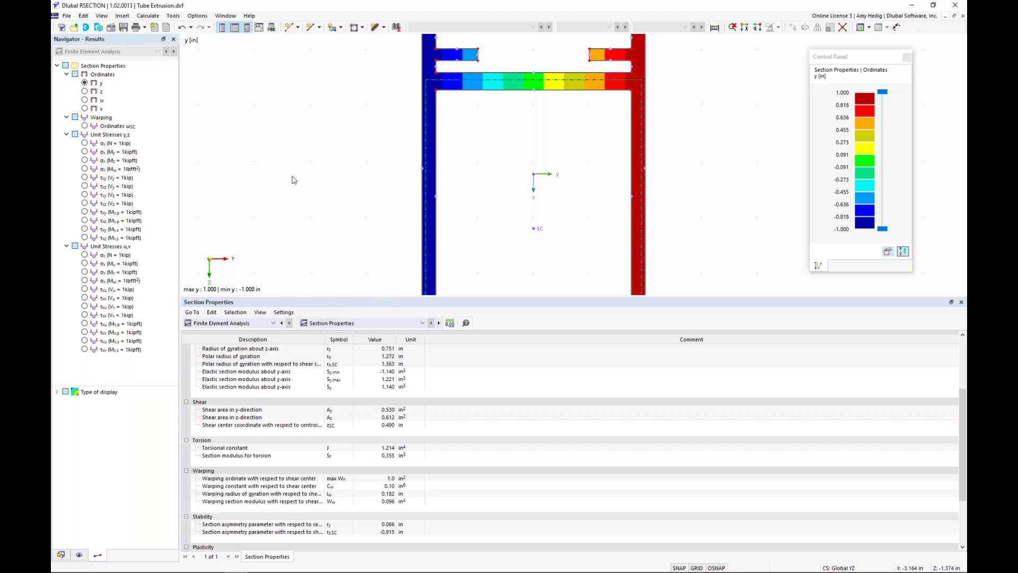
pyautogui.moveTo(343, 296); pyautogui.dragTo(346, 397)
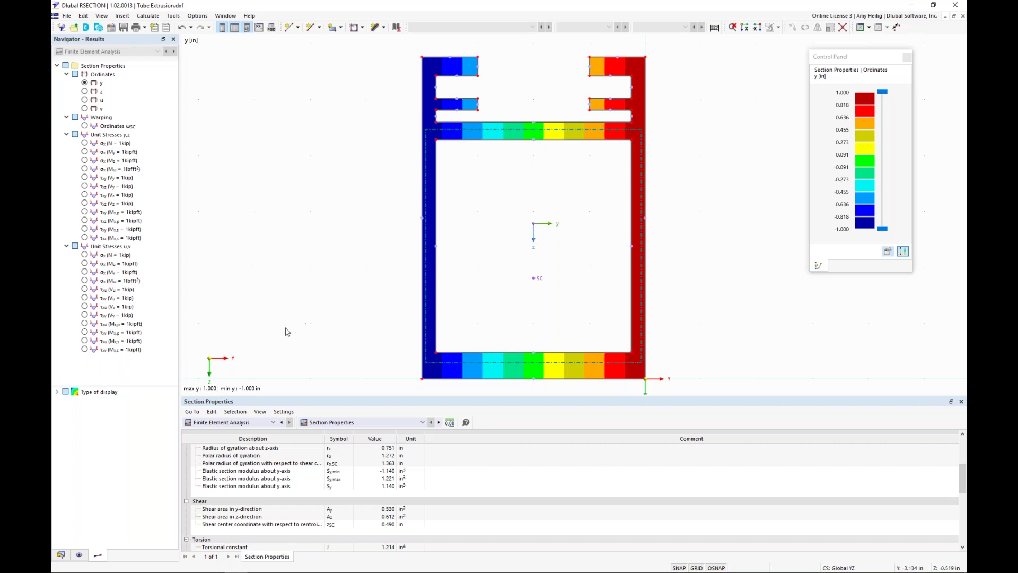
# - Change the Tube Extrusion model's analysis method to Thin-Walled Analysis in its base data
pyautogui.click(61, 555)
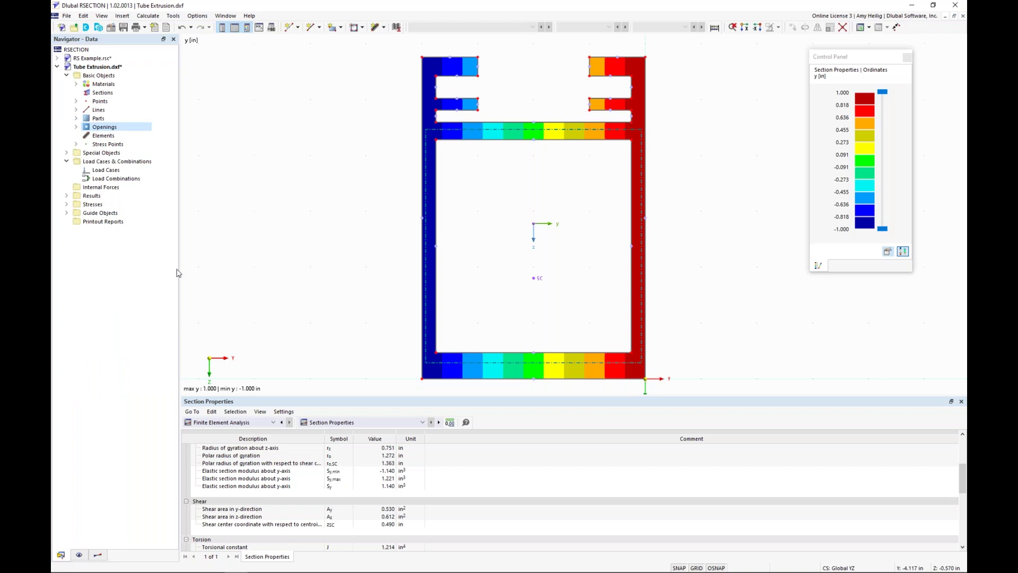
pyautogui.rightClick(110, 70)
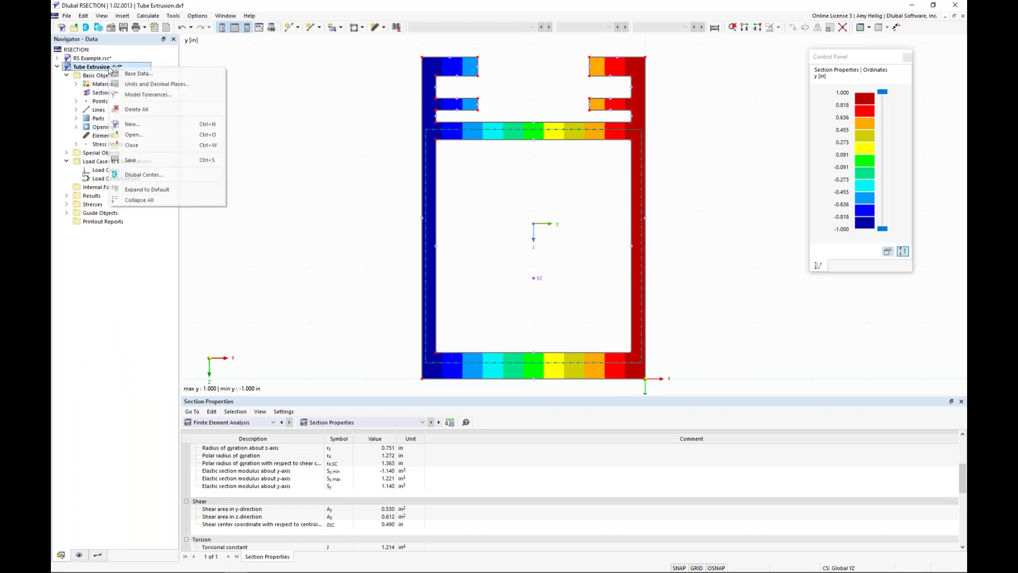
pyautogui.click(140, 76)
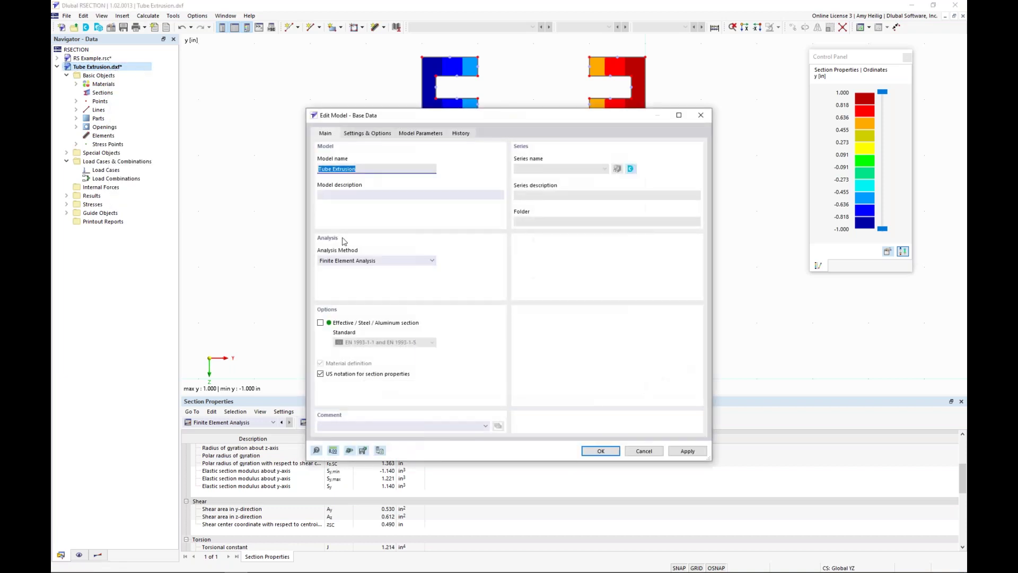
pyautogui.click(348, 261)
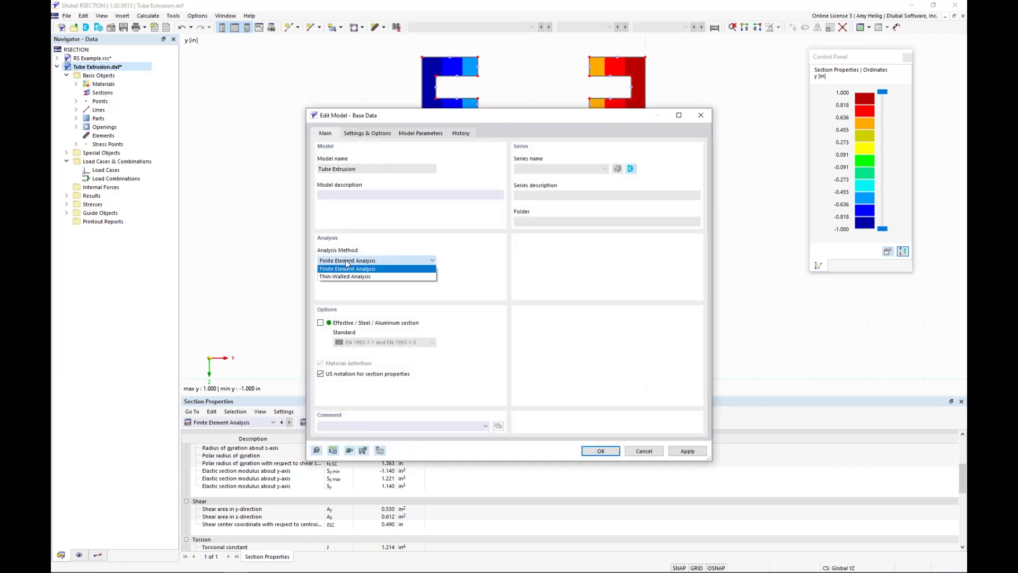
pyautogui.click(348, 277)
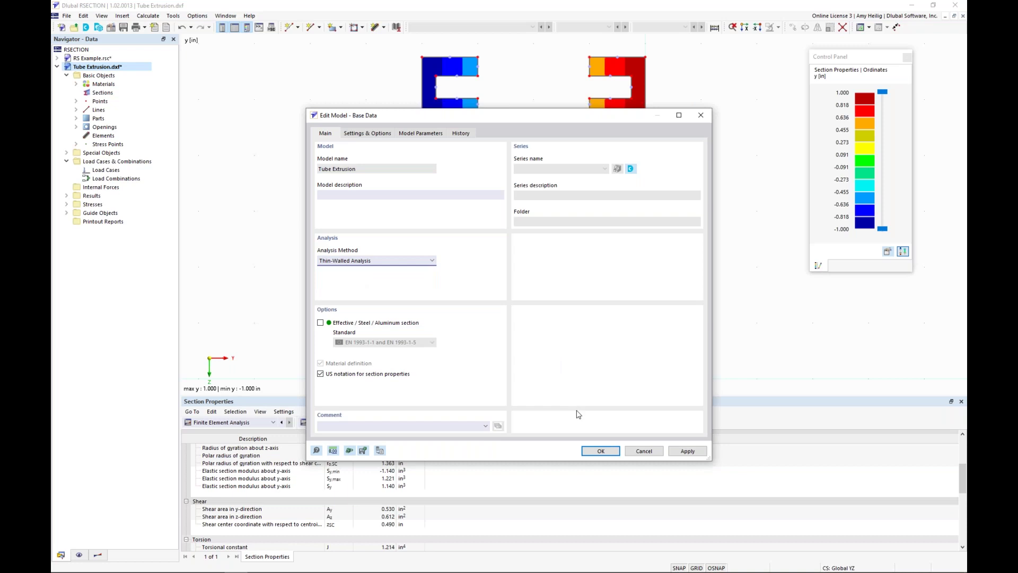
pyautogui.click(601, 451)
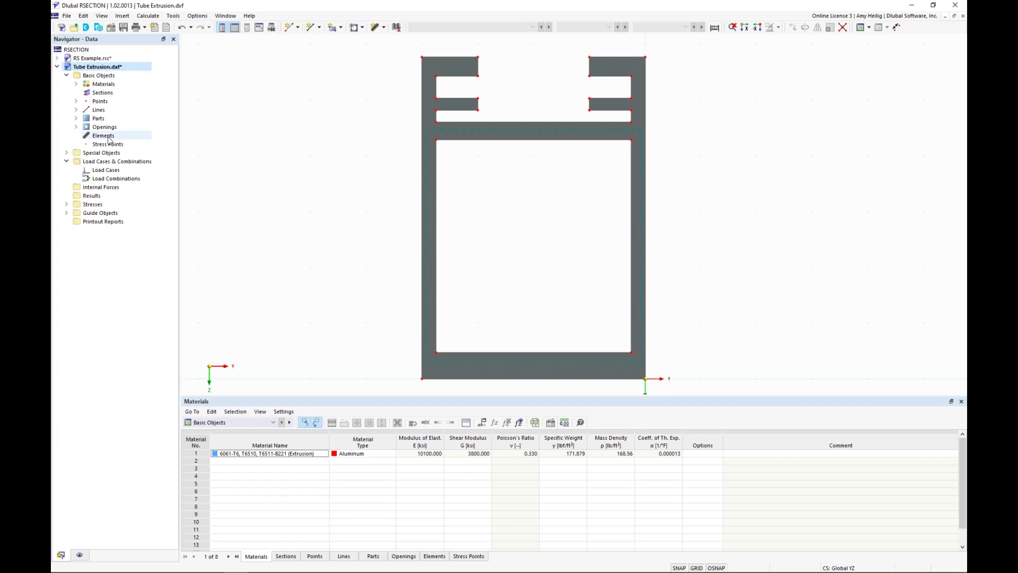
# - Turn off the display of parts and openings so only the profile's lines and points are drawn
pyautogui.click(80, 557)
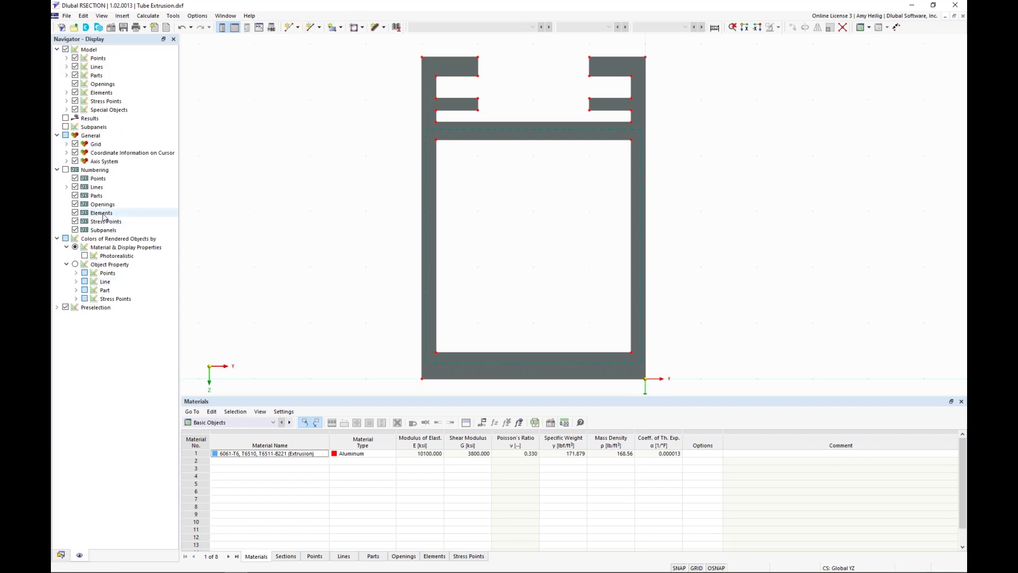
pyautogui.click(75, 76)
pyautogui.click(75, 84)
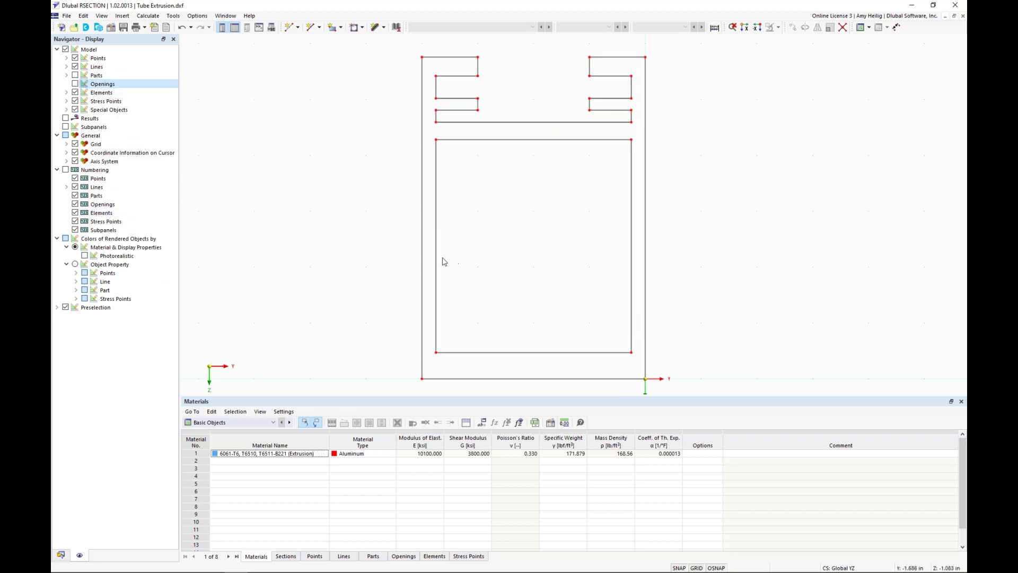
pyautogui.click(62, 555)
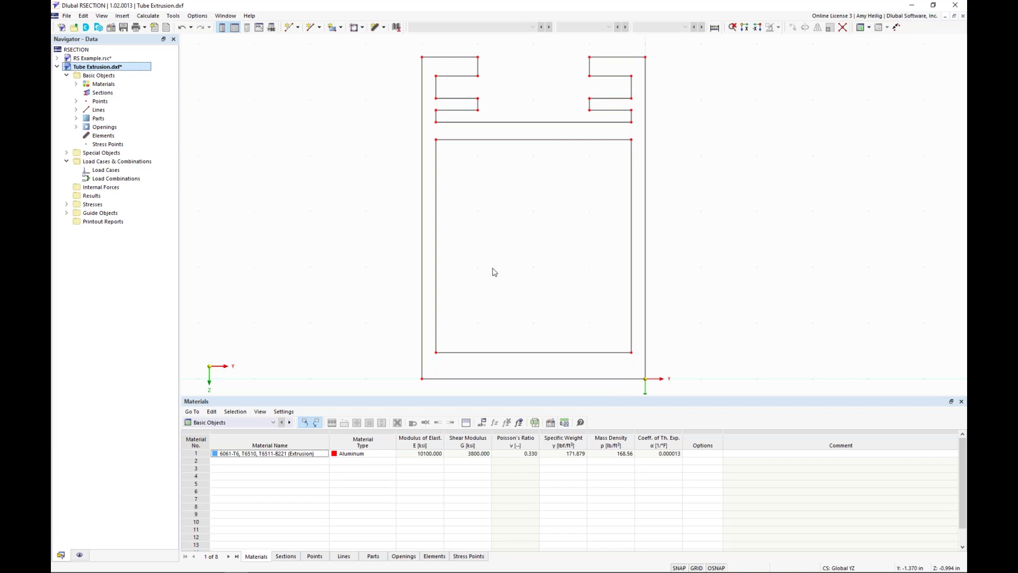
# - Create standard midpoints between two points for the upper-left lip: one at its free end, one between its outer and inner corners
pyautogui.moveTo(489, 182); pyautogui.dragTo(489, 213, button='middle')
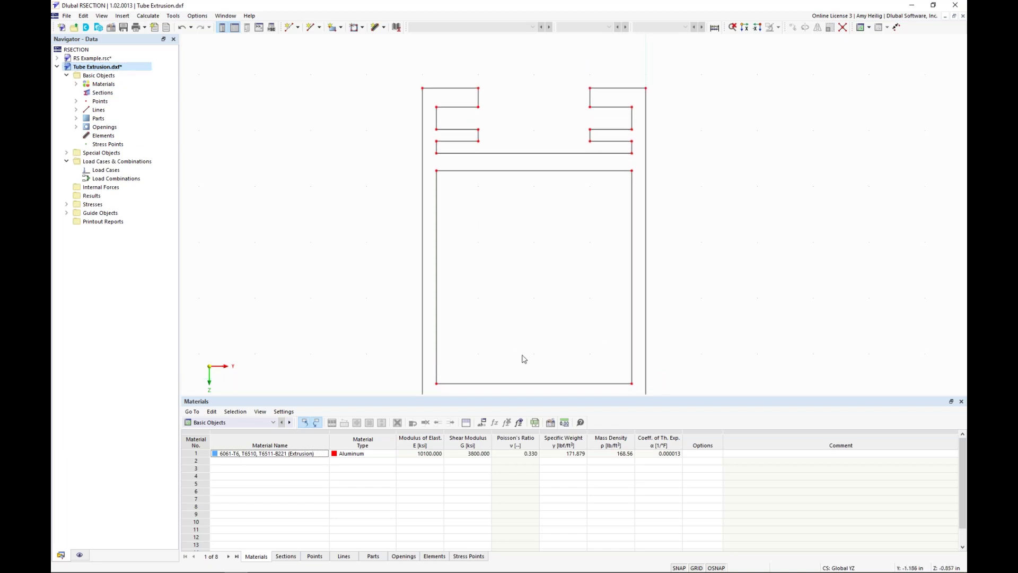
pyautogui.moveTo(536, 397); pyautogui.dragTo(531, 462)
pyautogui.scroll(3, 466, 152)
pyautogui.moveTo(465, 150); pyautogui.dragTo(458, 214, button='middle')
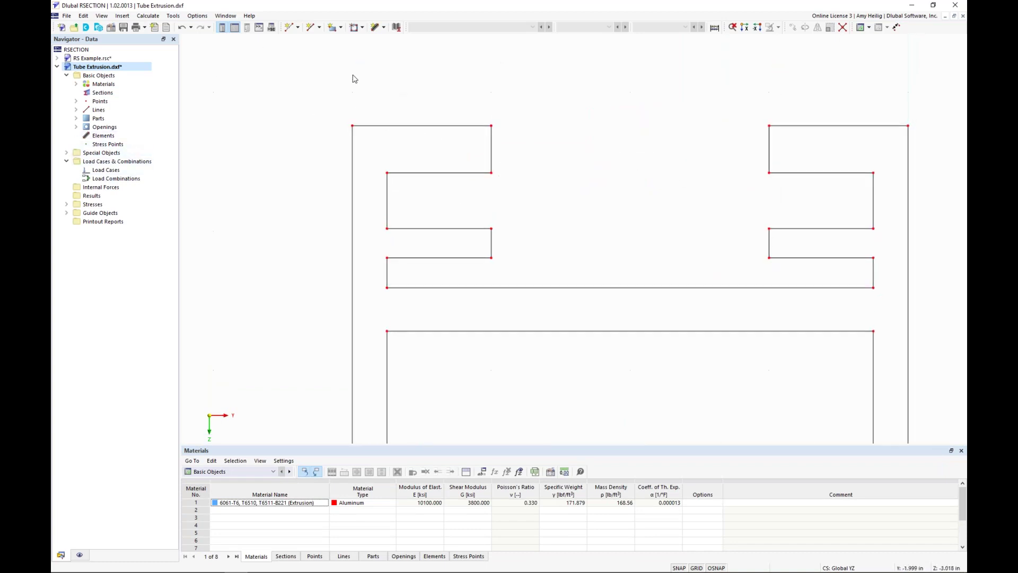
pyautogui.click(298, 28)
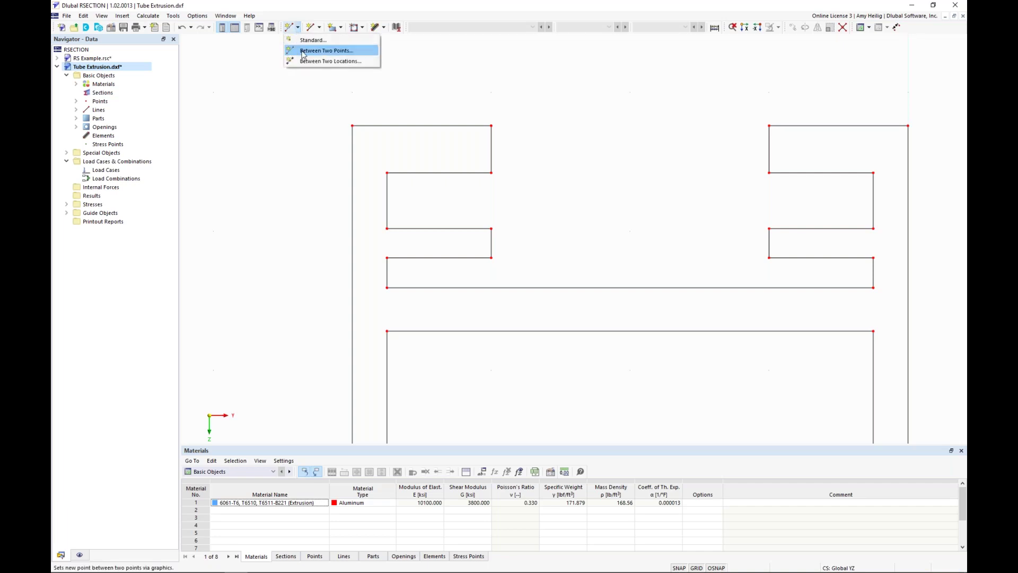
pyautogui.click(303, 52)
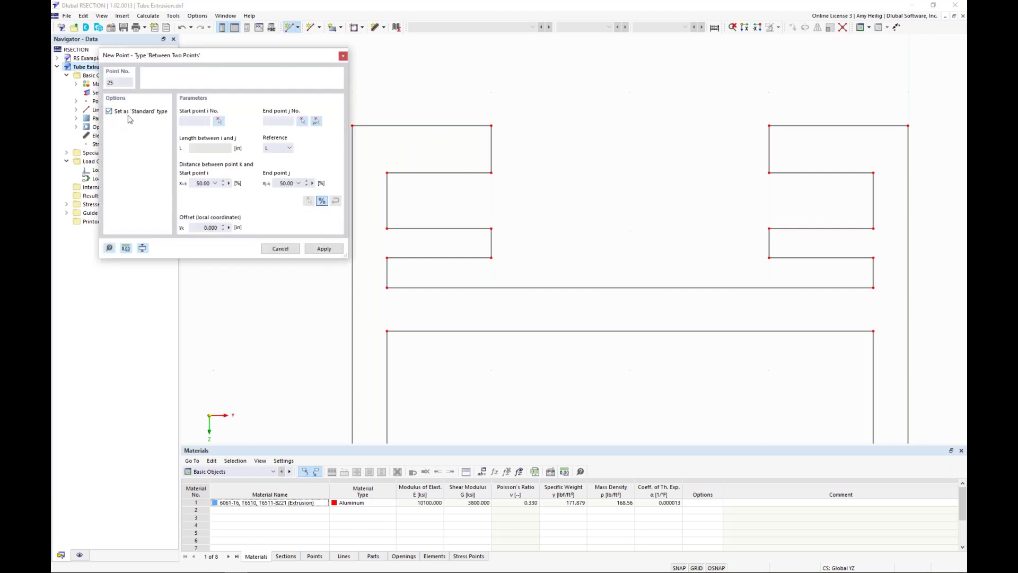
pyautogui.click(492, 172)
pyautogui.click(492, 126)
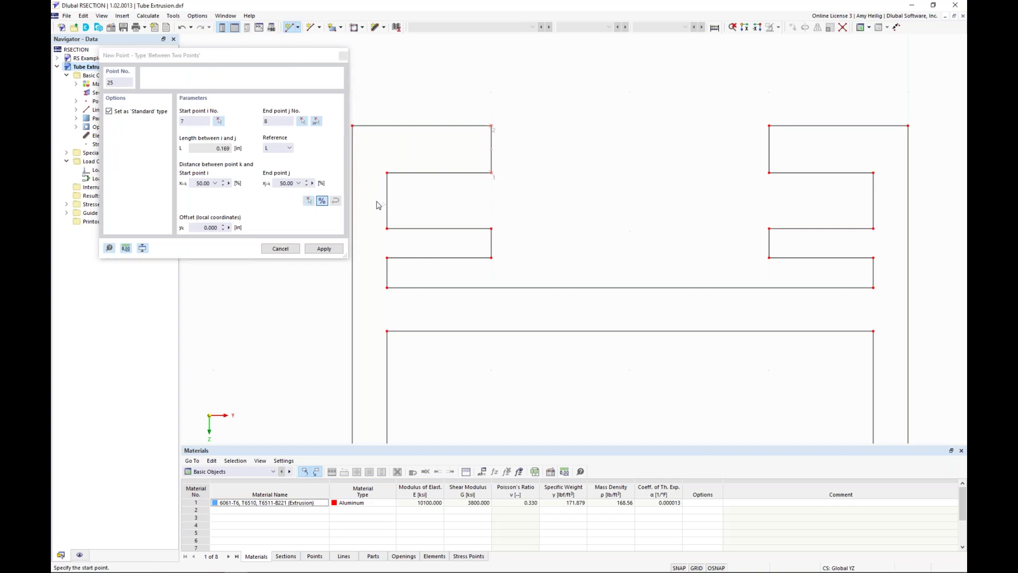
pyautogui.click(330, 253)
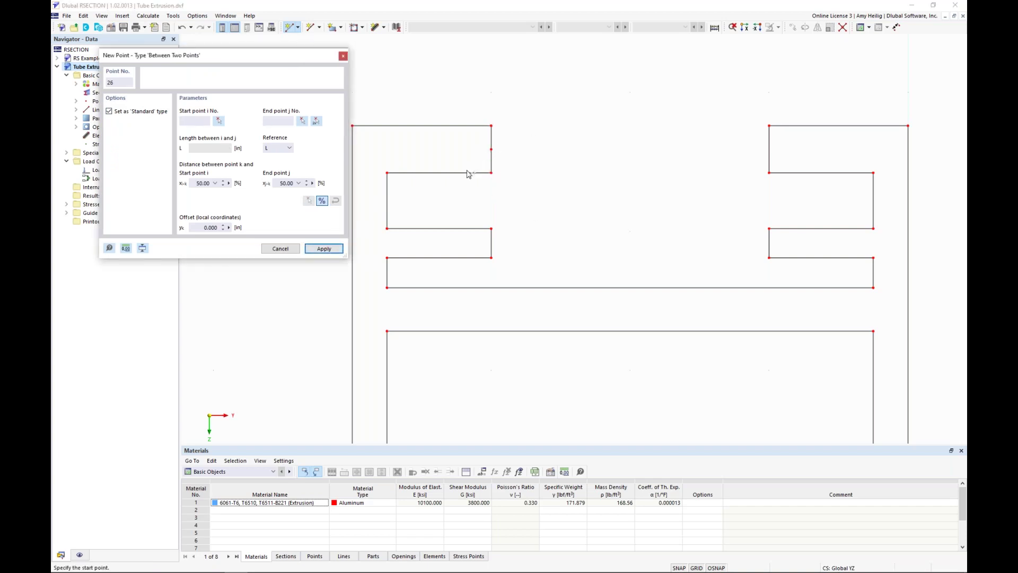
pyautogui.click(411, 137)
pyautogui.click(445, 184)
pyautogui.click(332, 250)
# - Create 50% midpoints at the free end and at the root of the lower-left lip
pyautogui.click(549, 270)
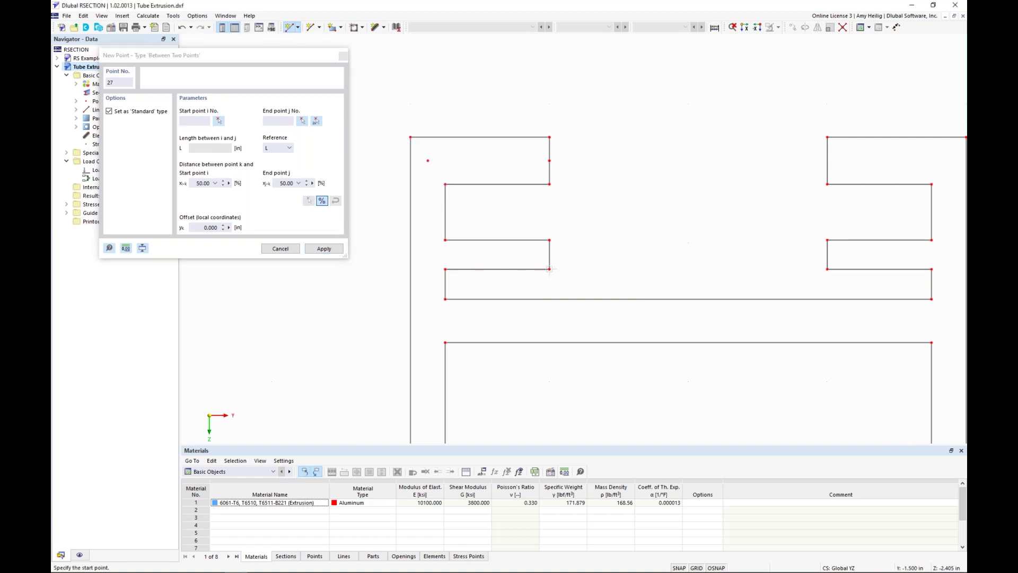
pyautogui.click(550, 240)
pyautogui.click(340, 250)
pyautogui.click(446, 269)
pyautogui.click(445, 241)
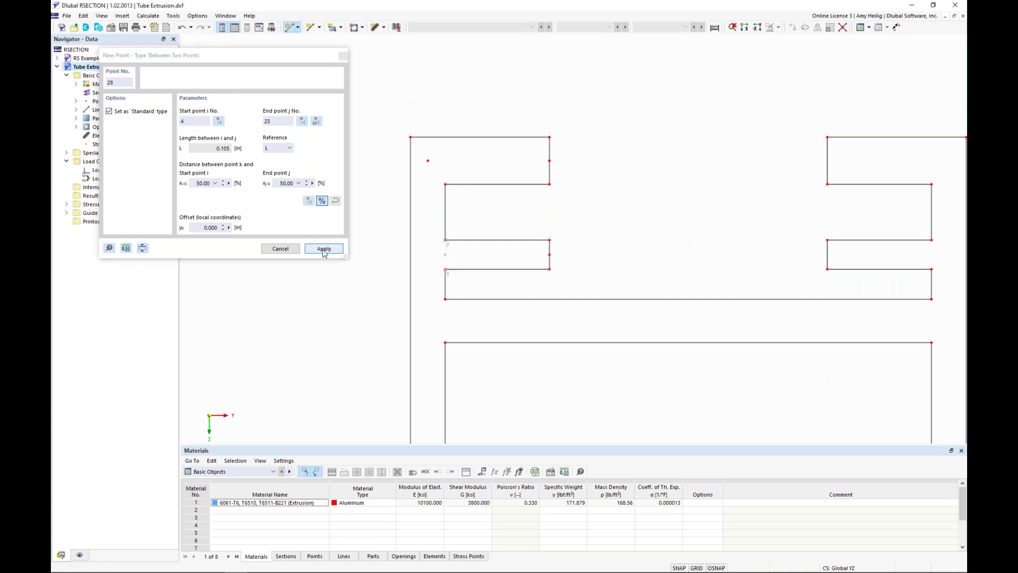
pyautogui.click(324, 249)
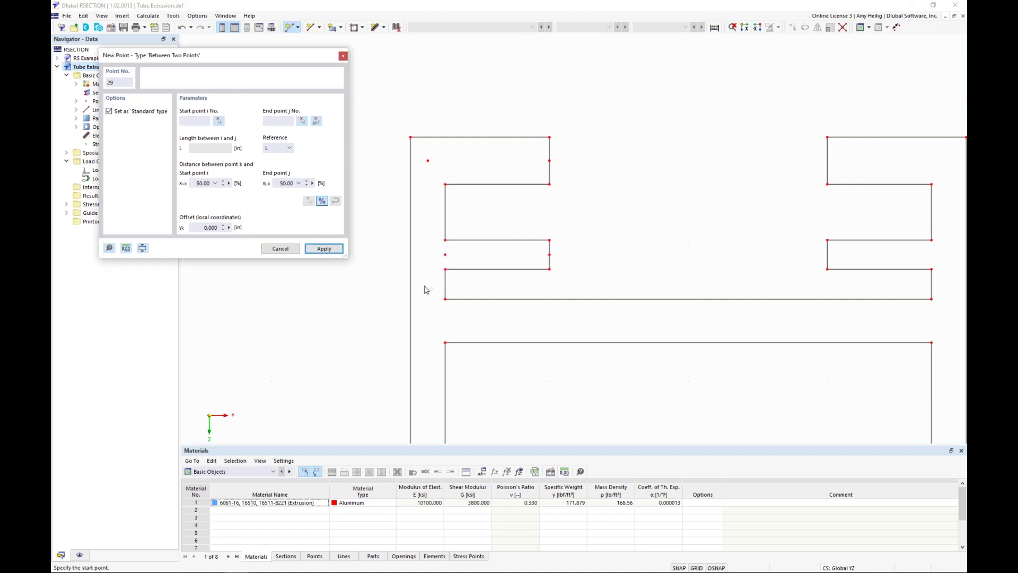
# - Create midpoints at the left and right ends of the horizontal web, between its upper line and the inner rectangle's top corners
pyautogui.moveTo(480, 315); pyautogui.dragTo(465, 250, button='middle')
pyautogui.click(439, 237)
pyautogui.click(439, 280)
pyautogui.click(324, 249)
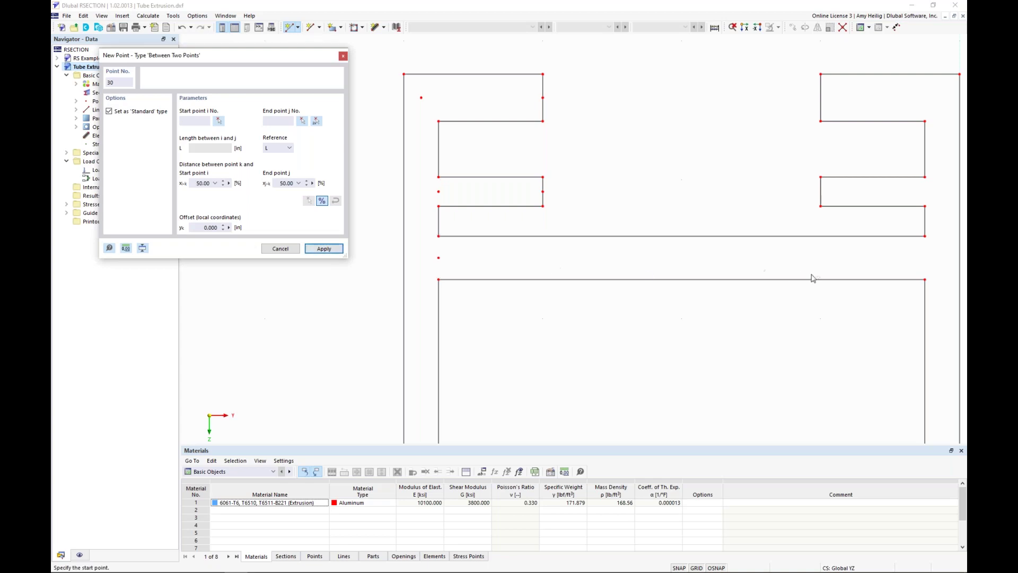
pyautogui.moveTo(913, 285); pyautogui.dragTo(825, 275, button='middle')
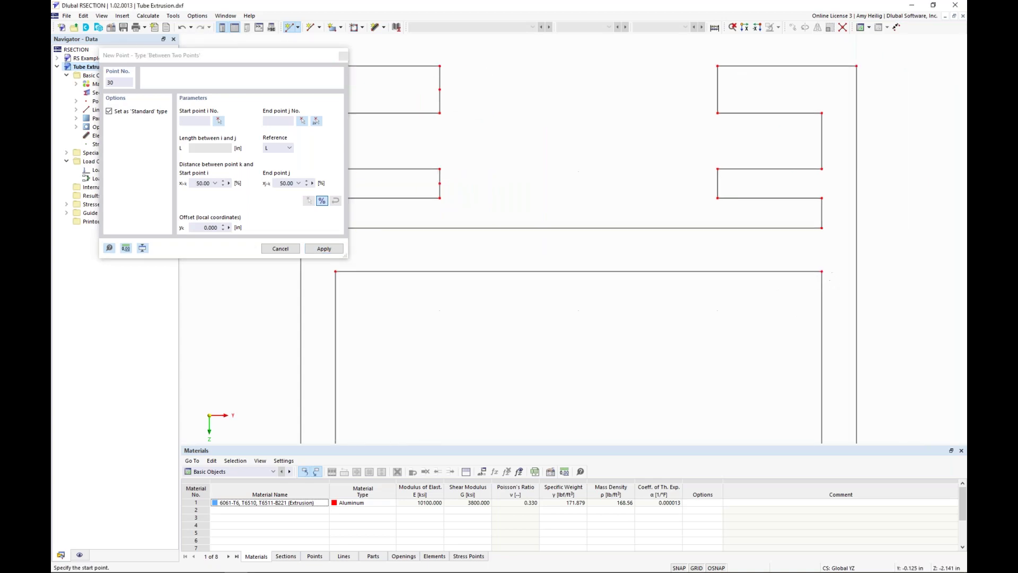
pyautogui.click(822, 271)
pyautogui.click(823, 228)
pyautogui.click(324, 250)
# - Create midpoints between the inner rectangle's bottom corners and the profile's outer bottom corners on both sides
pyautogui.scroll(-3, 606, 333)
pyautogui.moveTo(584, 338); pyautogui.dragTo(570, 258, button='middle')
pyautogui.scroll(2, 484, 347)
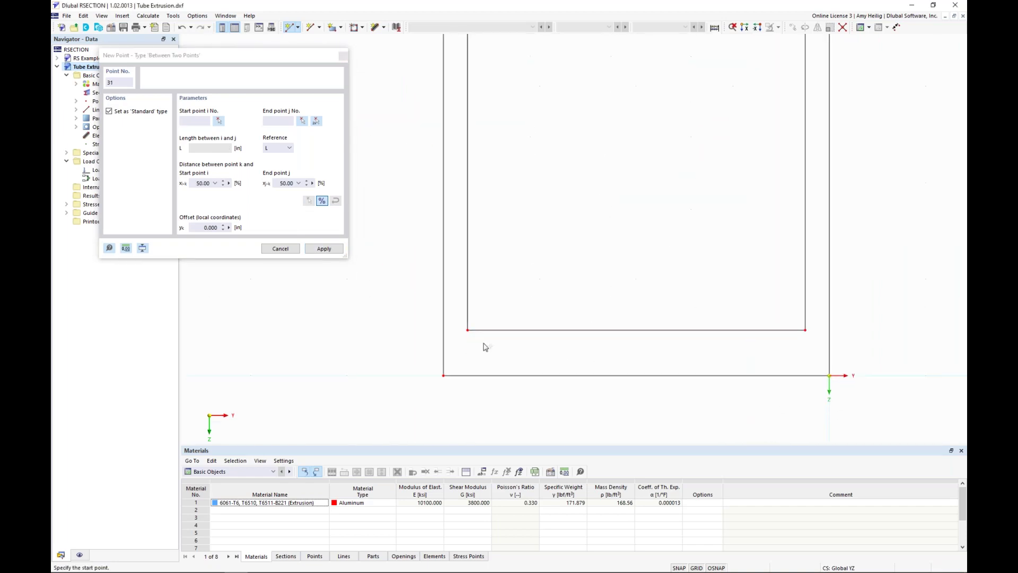
pyautogui.click(465, 327)
pyautogui.click(436, 382)
pyautogui.click(324, 248)
pyautogui.click(870, 328)
pyautogui.click(899, 382)
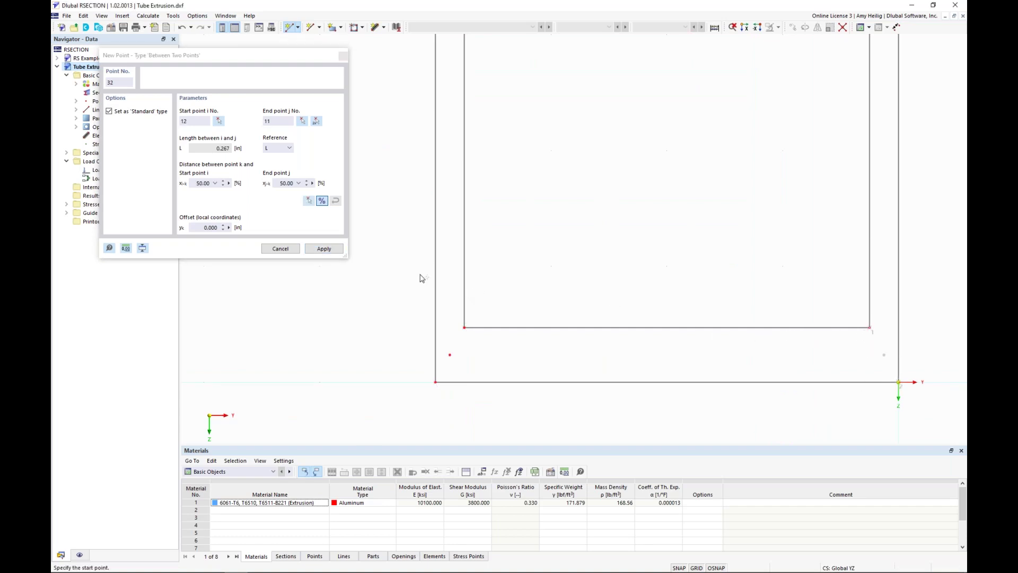
pyautogui.click(324, 248)
pyautogui.scroll(-3, 597, 249)
pyautogui.moveTo(596, 240); pyautogui.dragTo(562, 217, button='middle')
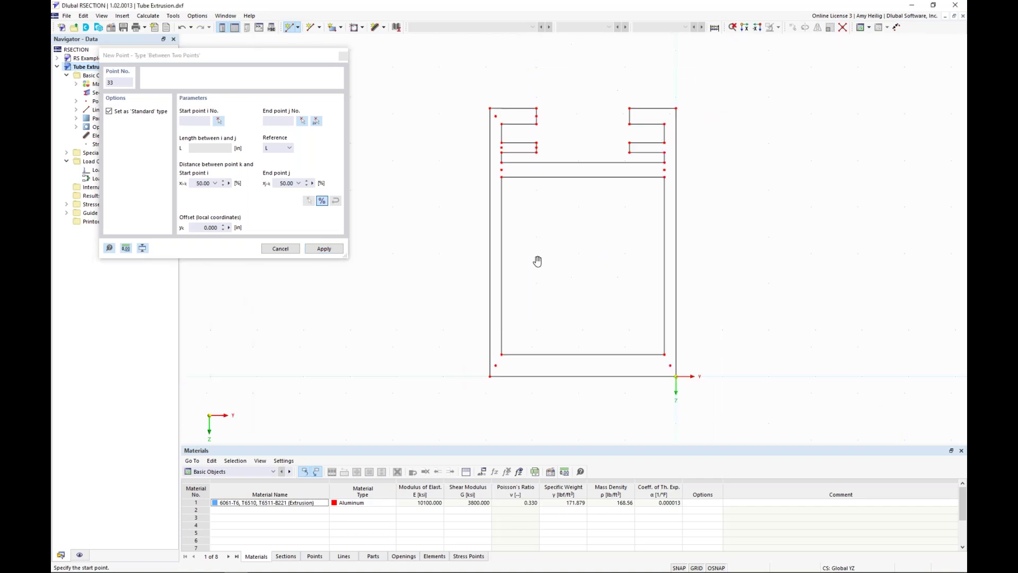
pyautogui.press('Escape')
# - Move the lower-left lip's root midpoint and the web's left midpoint -0.063 in parallel to Y, in line with the upper-left corner midpoint
pyautogui.scroll(2, 504, 166)
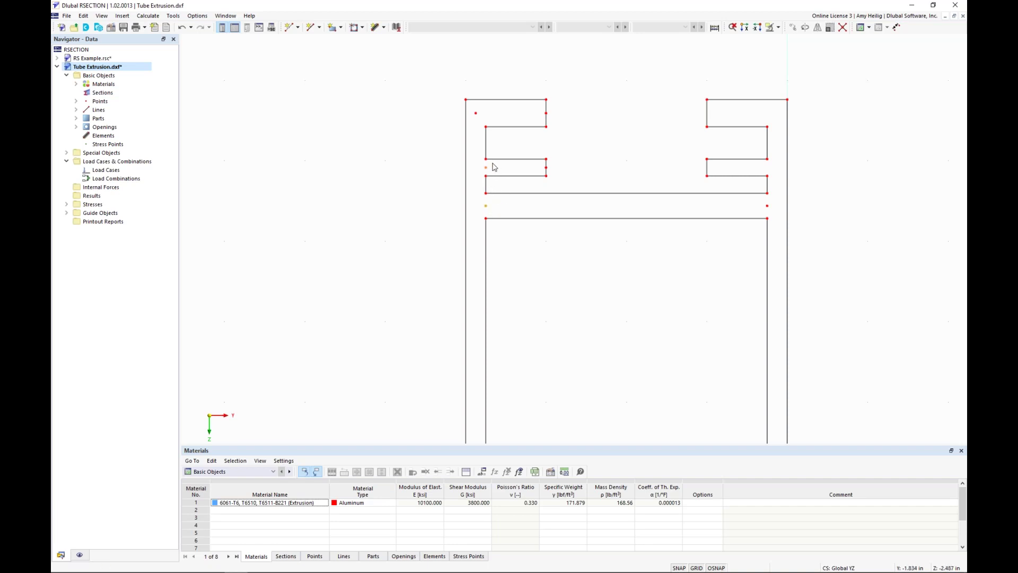
pyautogui.click(793, 29)
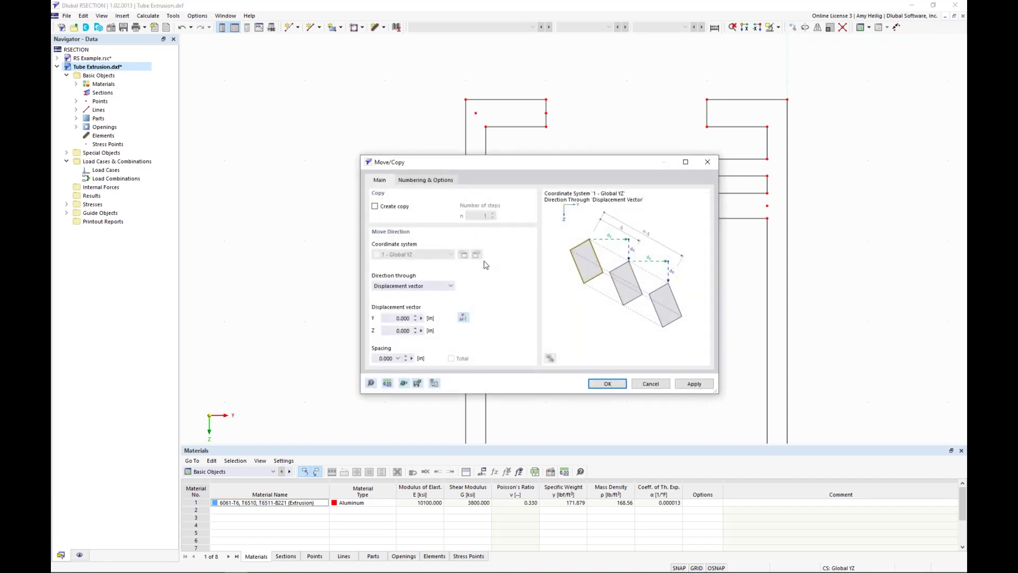
pyautogui.click(437, 290)
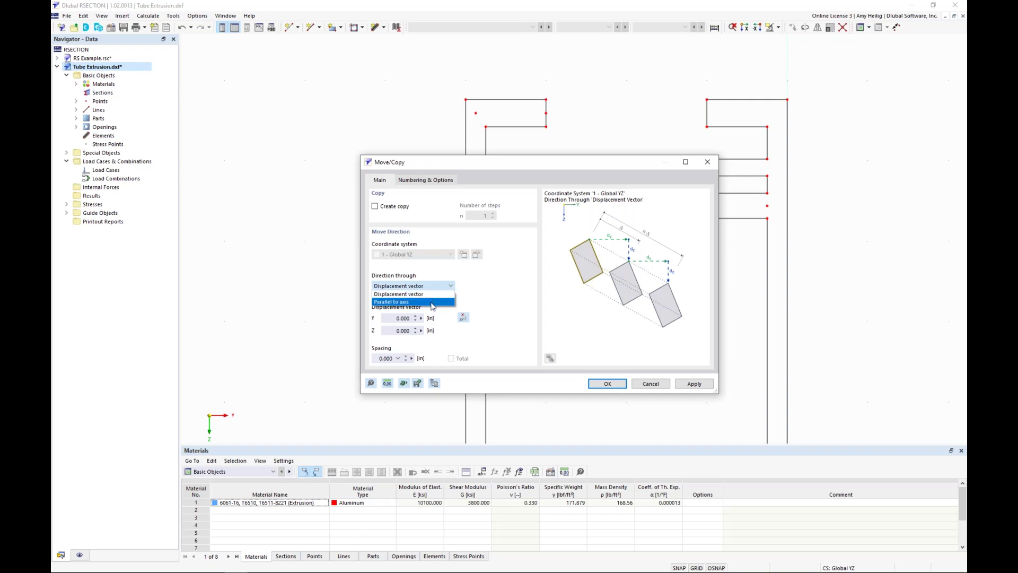
pyautogui.click(433, 303)
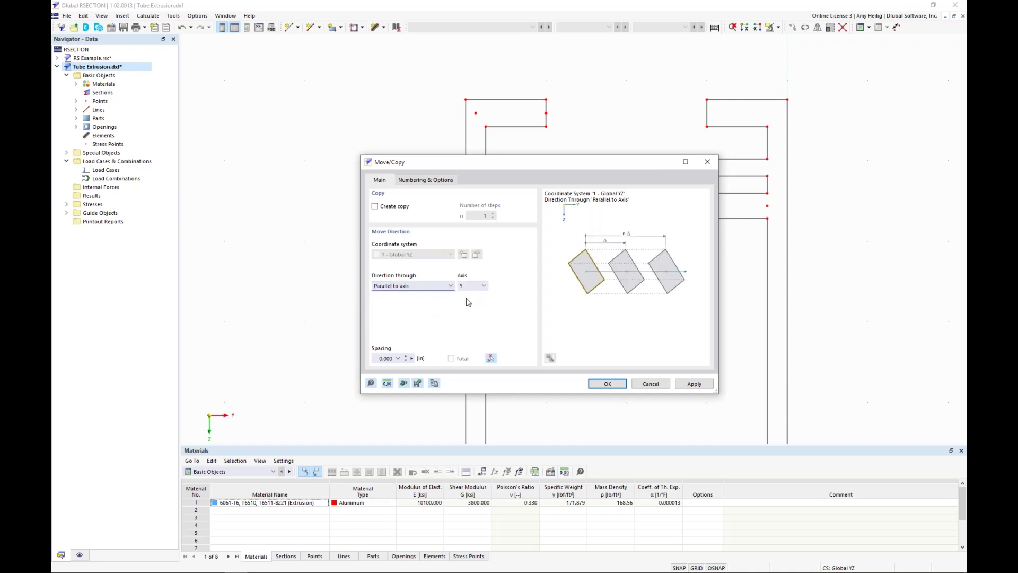
pyautogui.click(491, 360)
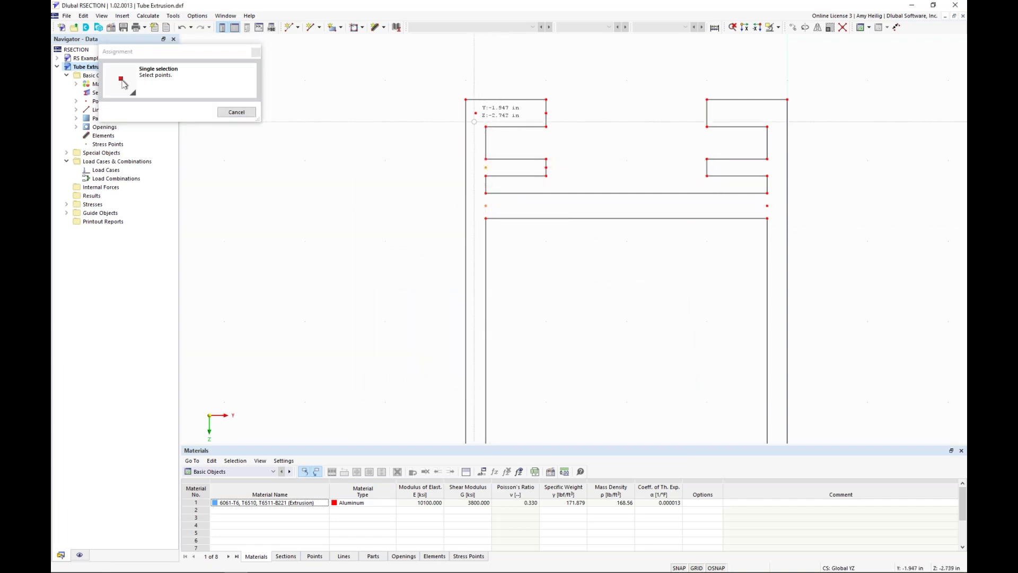
pyautogui.click(476, 113)
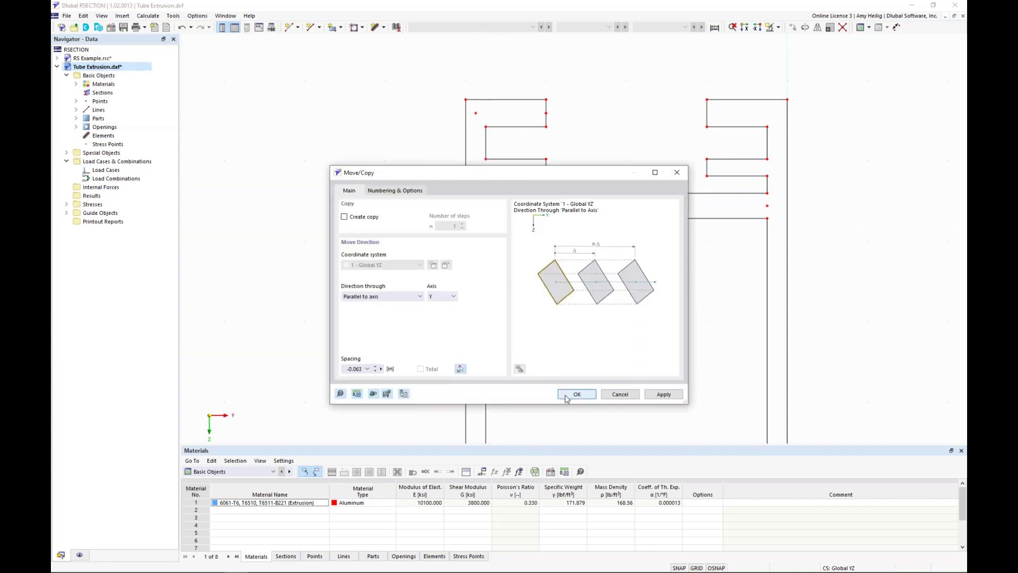
pyautogui.click(566, 398)
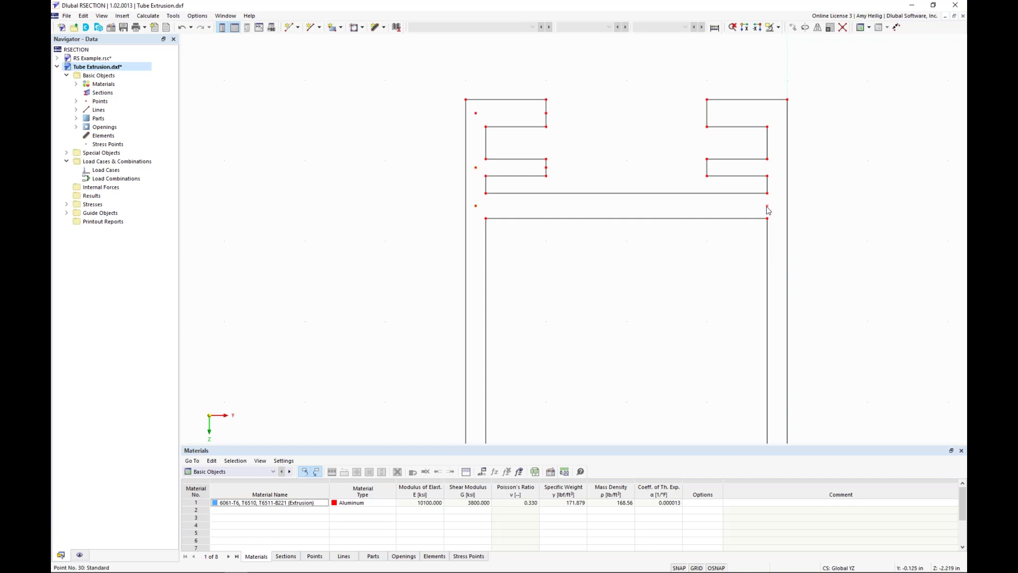
# - Move the web's right midpoint 0.063 in parallel to the Y axis, onto the right wall's centreline
pyautogui.click(767, 205)
pyautogui.click(794, 27)
pyautogui.click(375, 358)
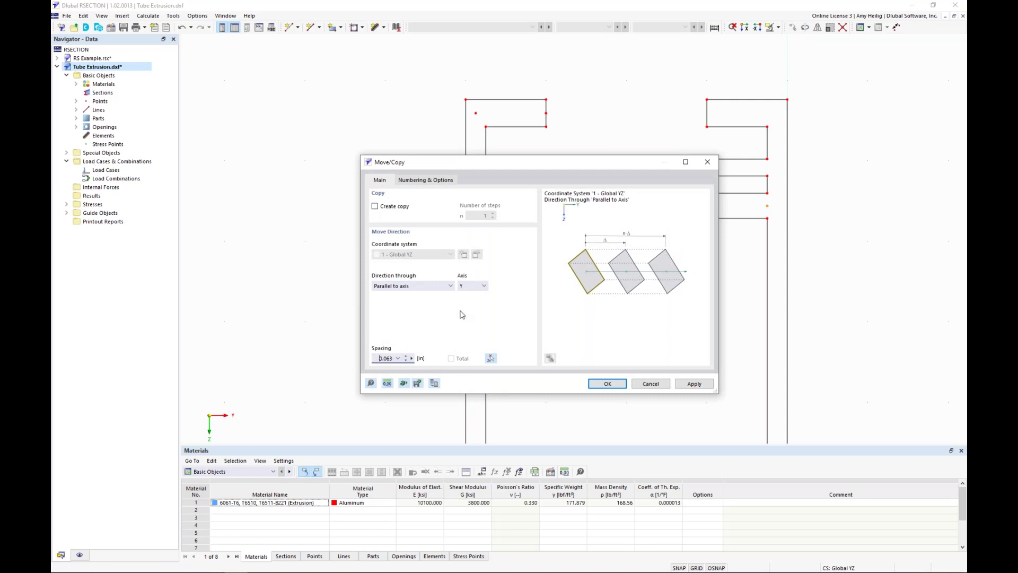
pyautogui.click(608, 383)
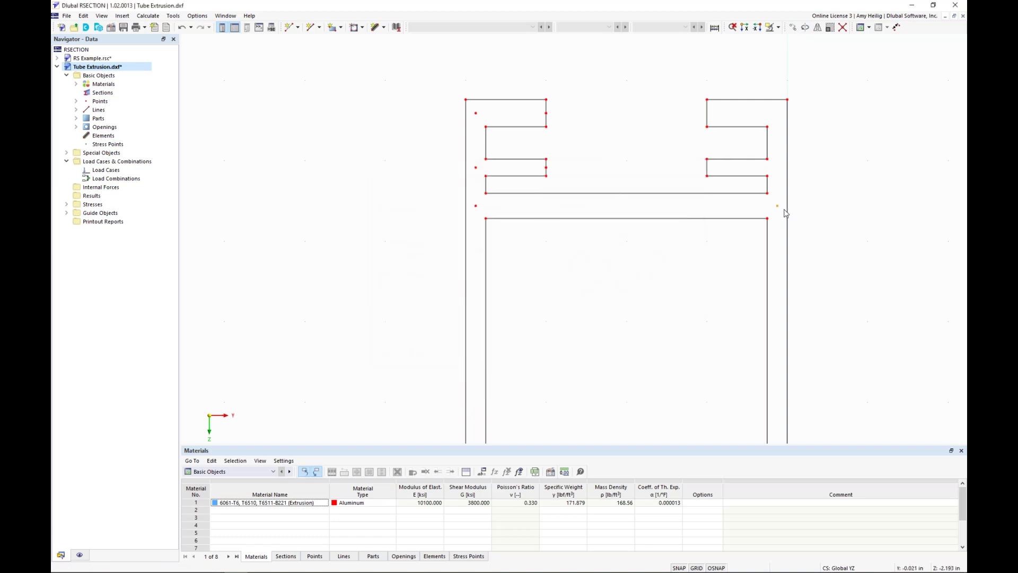
# - Create a single-line element along the upper-left lip's centreline points, taking its thickness by measuring the lip's vertical end edge
pyautogui.scroll(2, 525, 133)
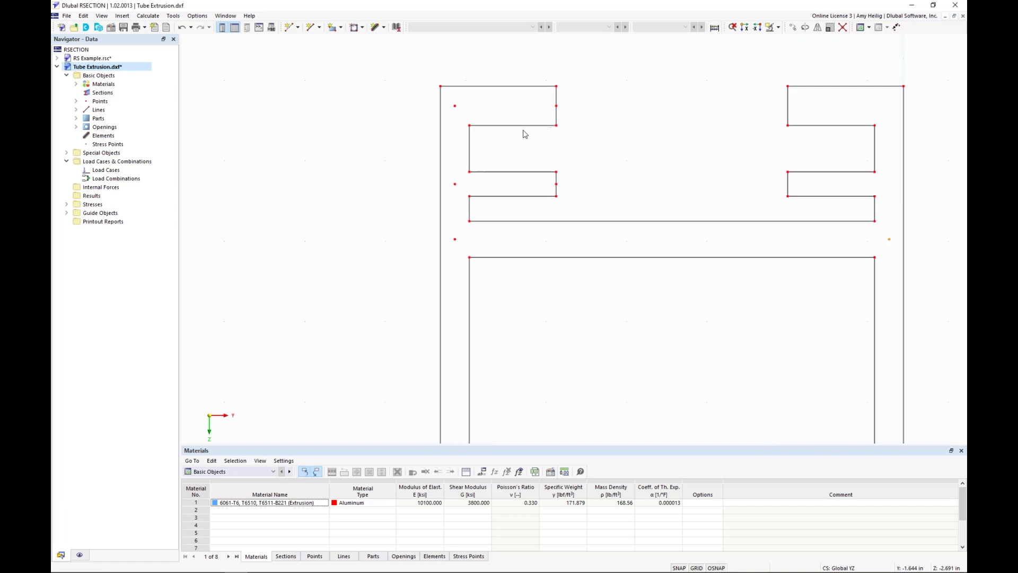
pyautogui.moveTo(521, 139); pyautogui.dragTo(485, 178, button='middle')
pyautogui.scroll(1, 486, 178)
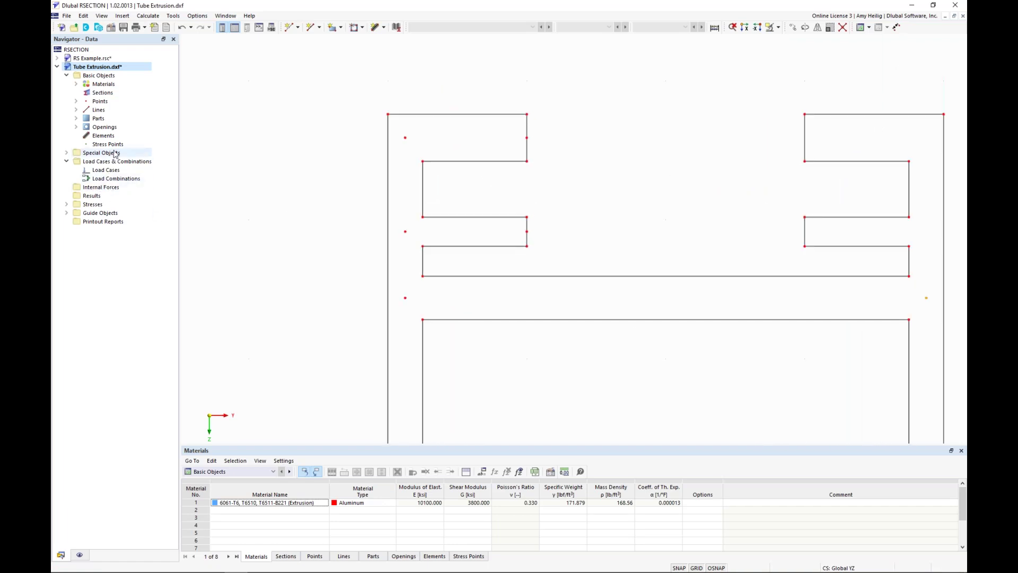
pyautogui.rightClick(108, 138)
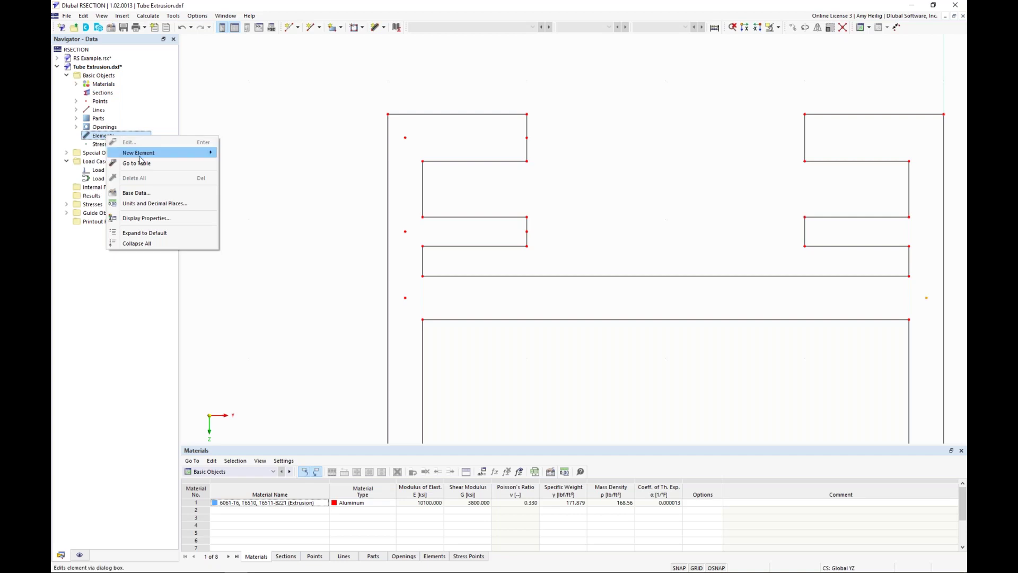
pyautogui.moveTo(140, 155)
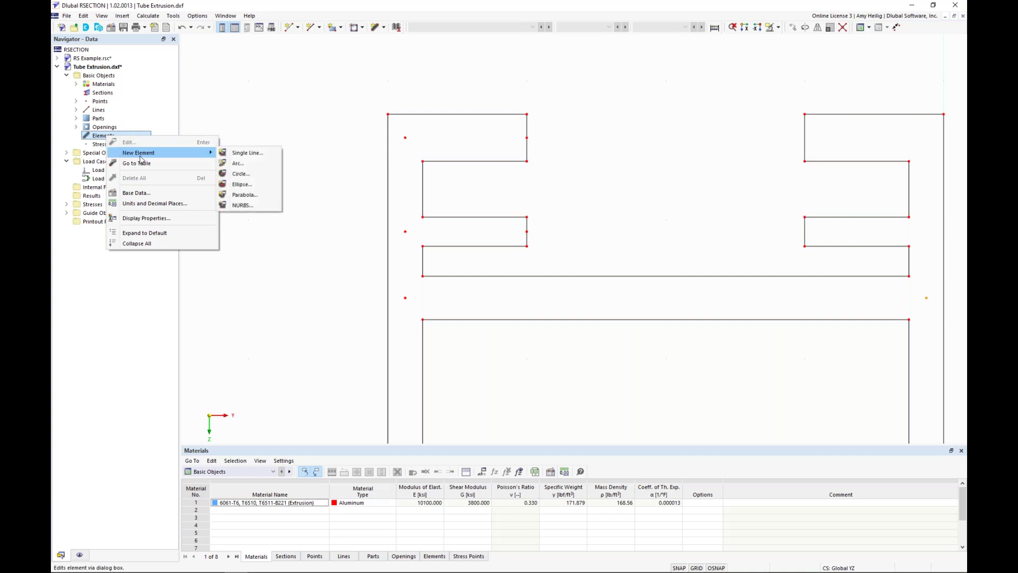
pyautogui.click(237, 154)
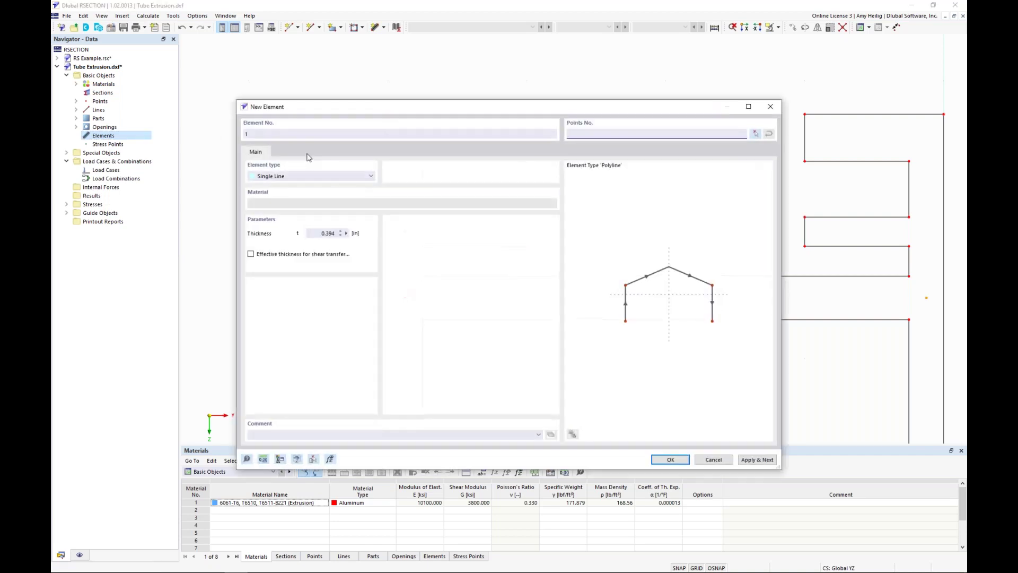
pyautogui.click(347, 234)
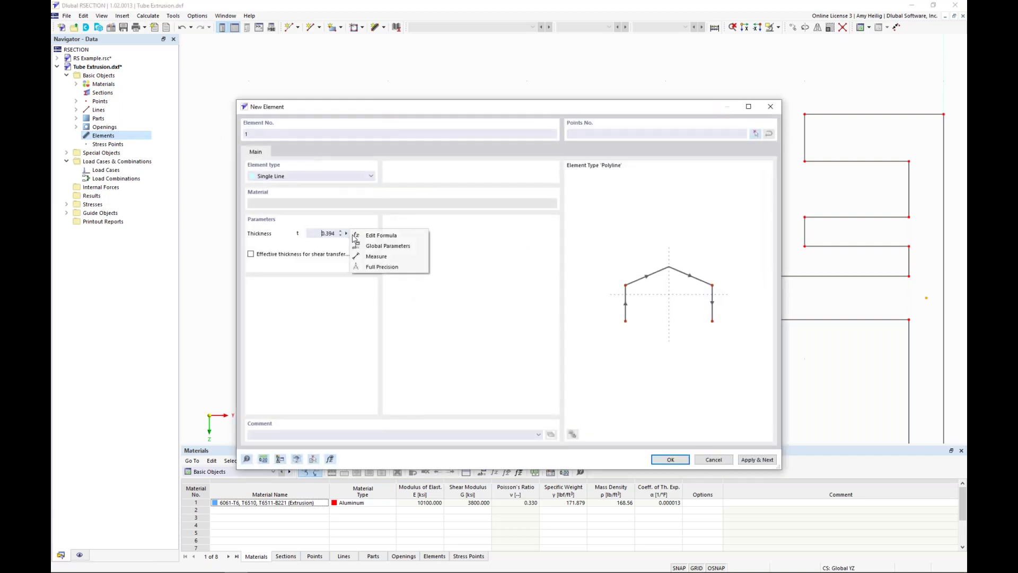
pyautogui.click(375, 257)
pyautogui.click(527, 161)
pyautogui.click(527, 114)
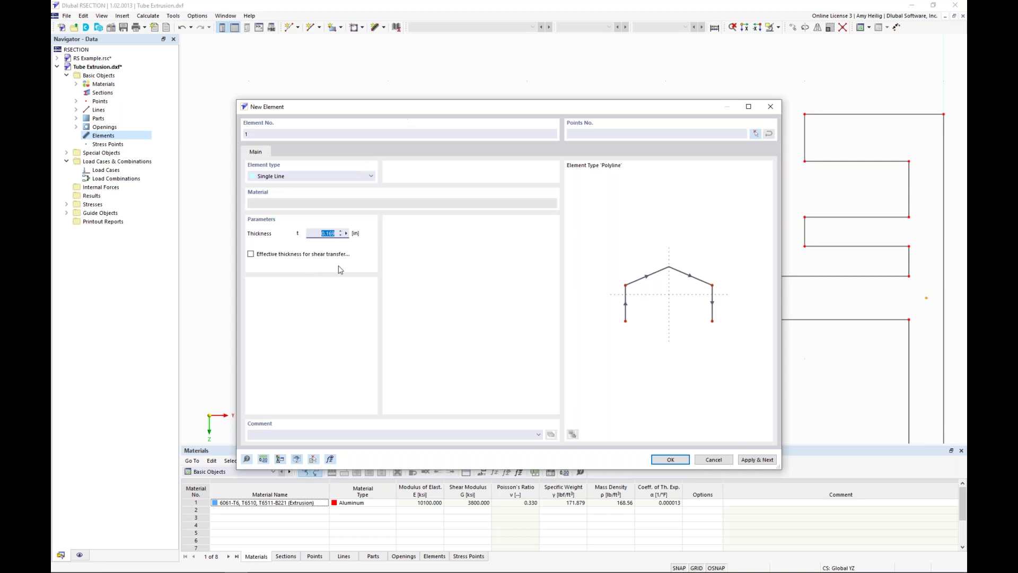
pyautogui.click(756, 135)
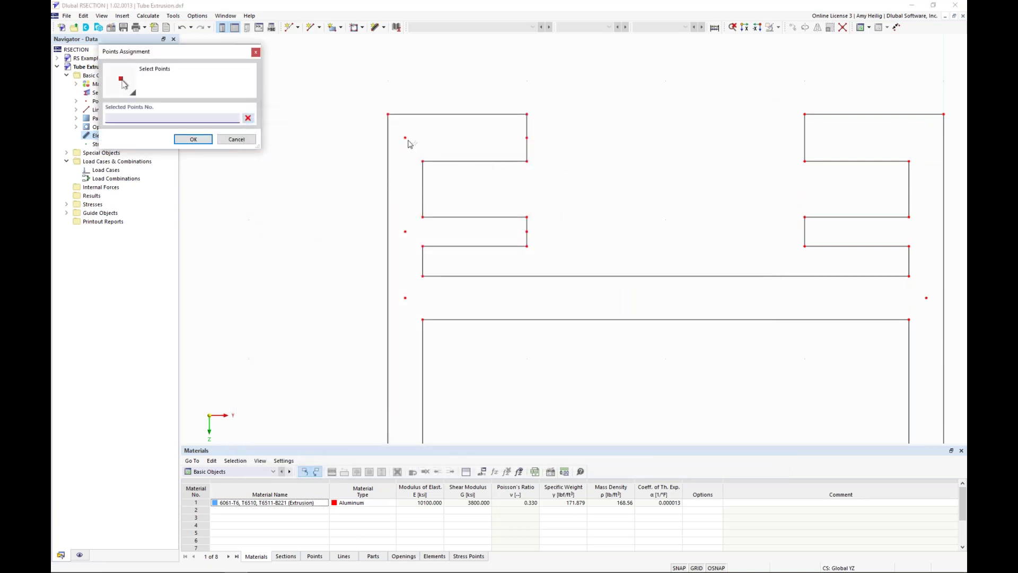
pyautogui.click(405, 137)
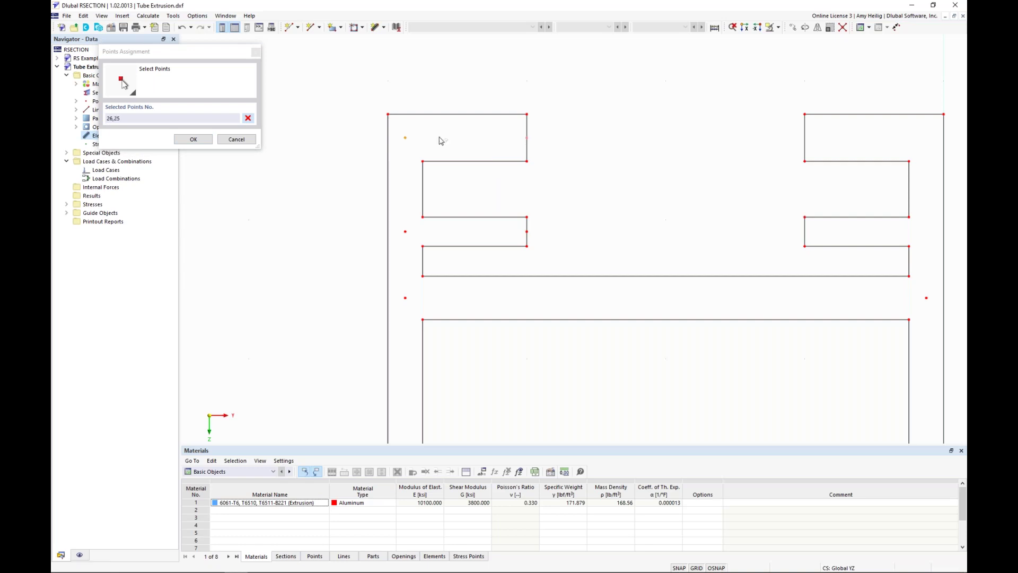
pyautogui.click(195, 140)
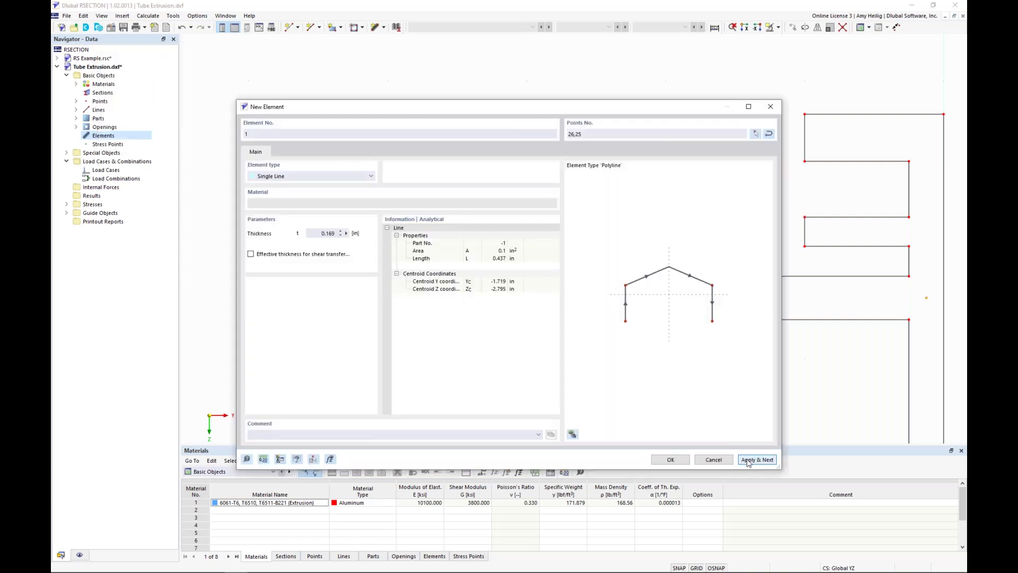
pyautogui.click(749, 460)
# - Create a single-line element between the lower-left lip's centreline points, taking its thickness by measuring that lip's vertical end edge
pyautogui.moveTo(602, 107); pyautogui.dragTo(598, 271)
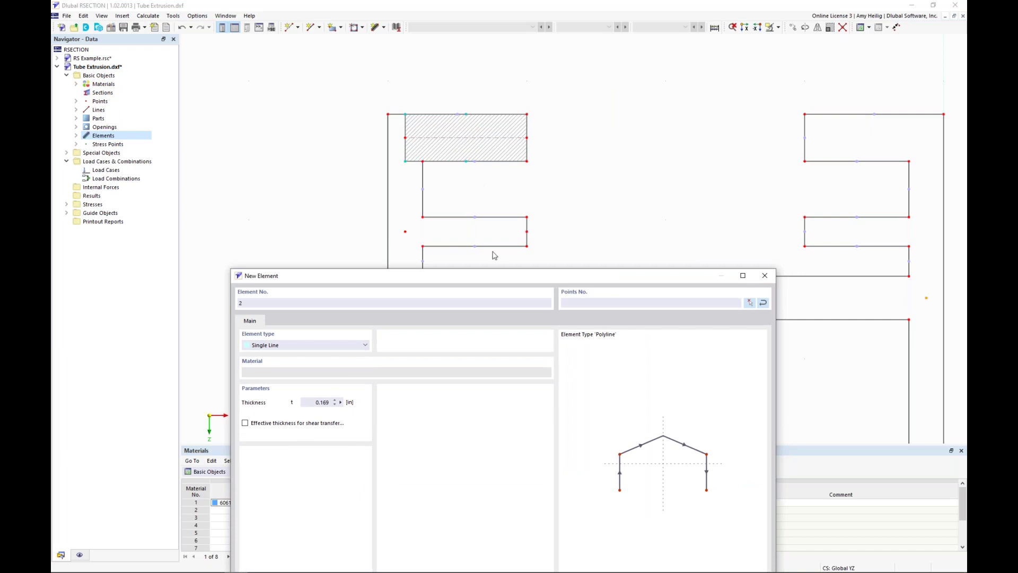
pyautogui.moveTo(501, 277); pyautogui.dragTo(524, 85)
pyautogui.click(365, 211)
pyautogui.click(396, 234)
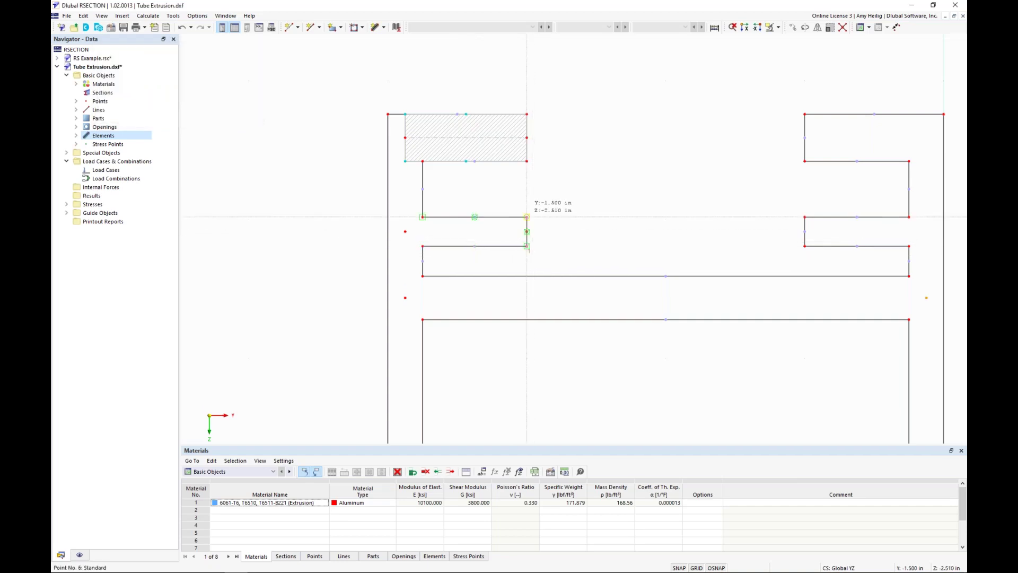
pyautogui.click(527, 217)
pyautogui.click(756, 133)
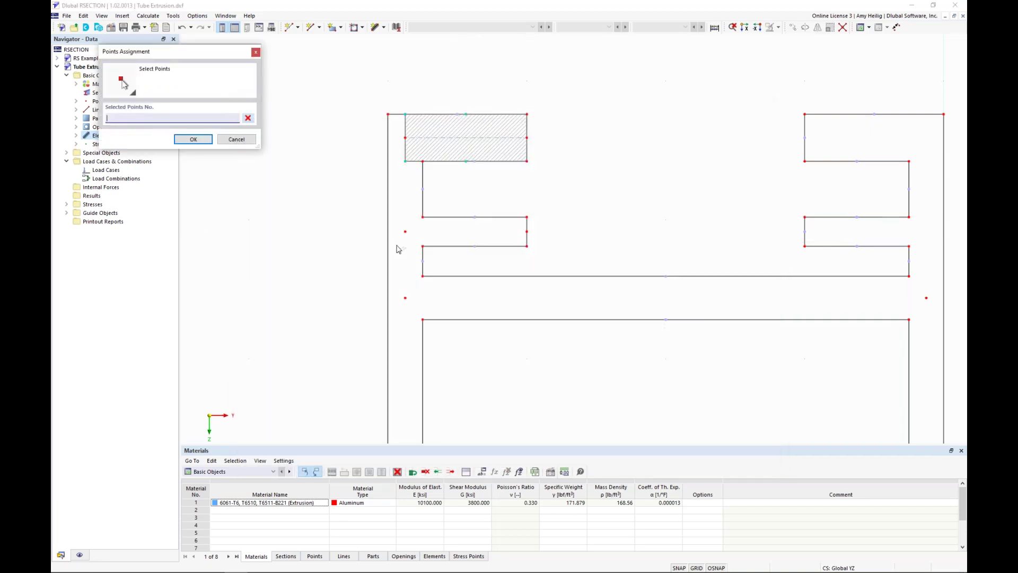
pyautogui.click(405, 232)
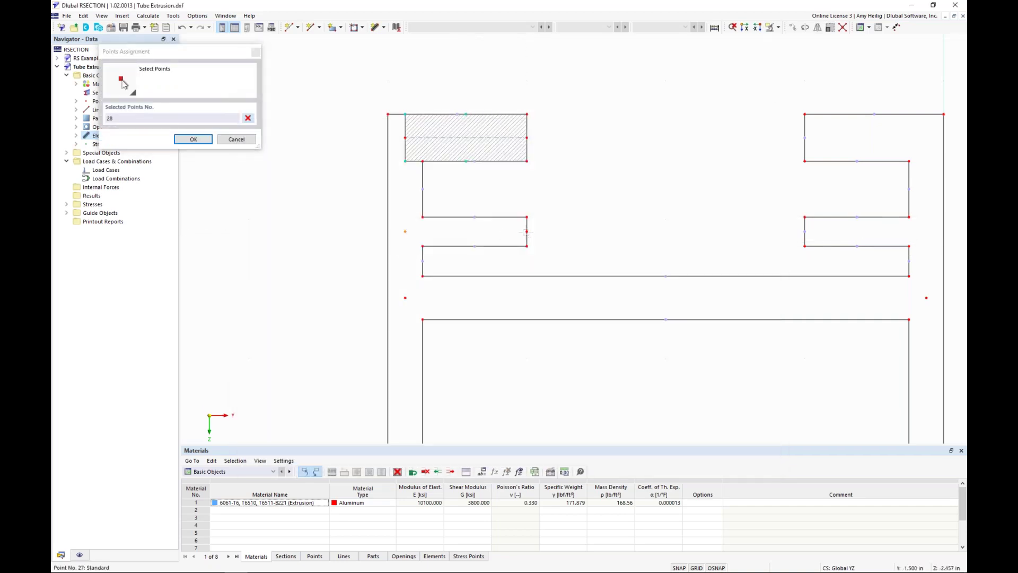
pyautogui.click(193, 139)
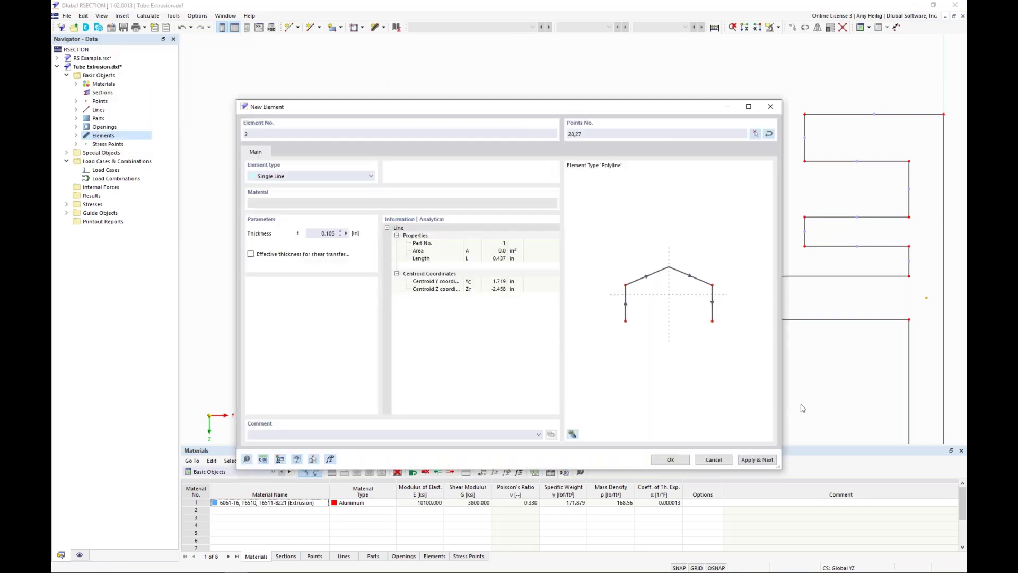
pyautogui.click(757, 460)
# - Create a single-line element for the horizontal web between its left and right midpoints, measuring its thickness between the web's two horizontal lines
pyautogui.moveTo(631, 109); pyautogui.dragTo(646, 312)
pyautogui.moveTo(563, 312); pyautogui.dragTo(560, 97)
pyautogui.click(360, 222)
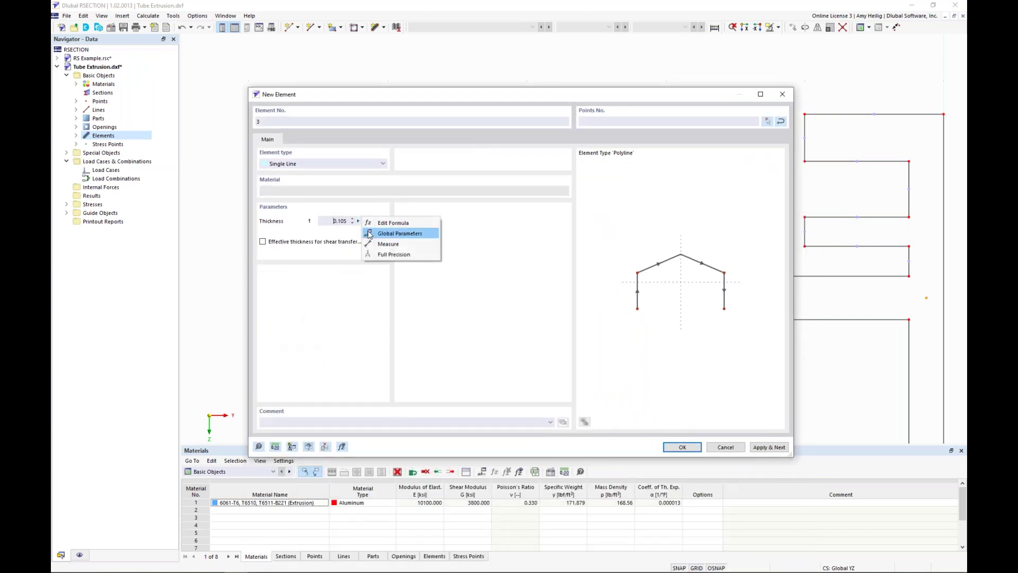
pyautogui.click(420, 243)
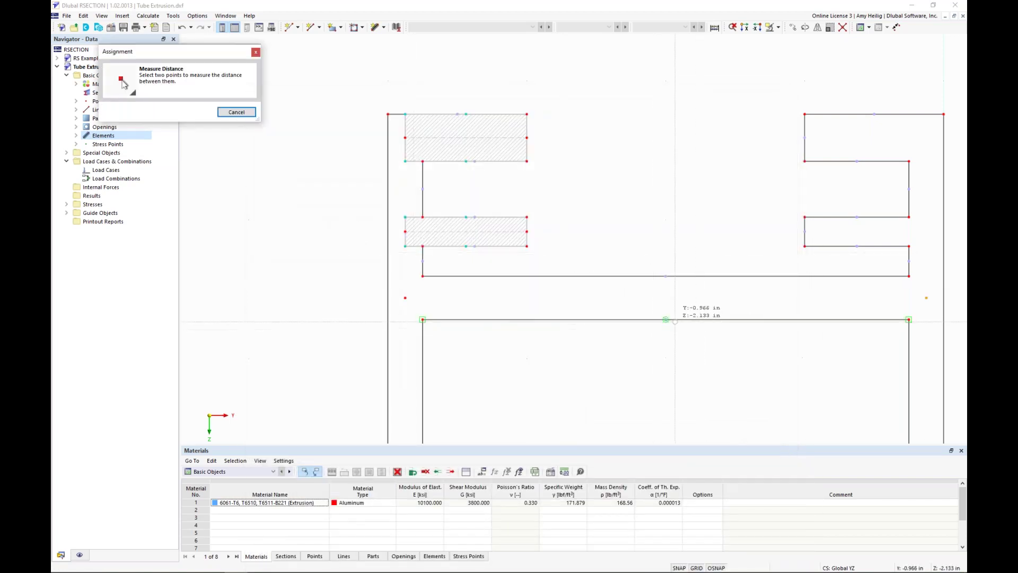
pyautogui.click(666, 275)
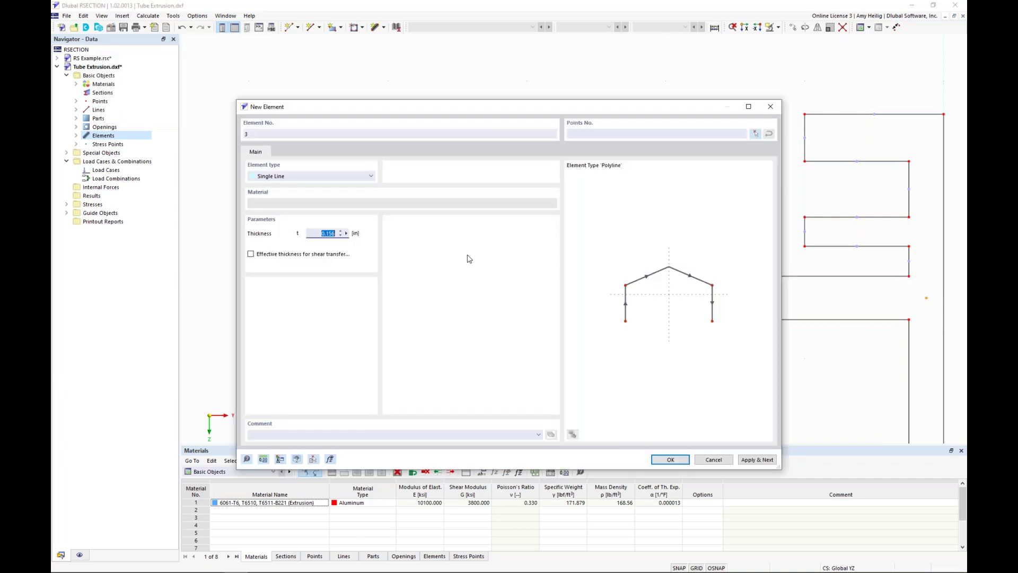
pyautogui.click(755, 134)
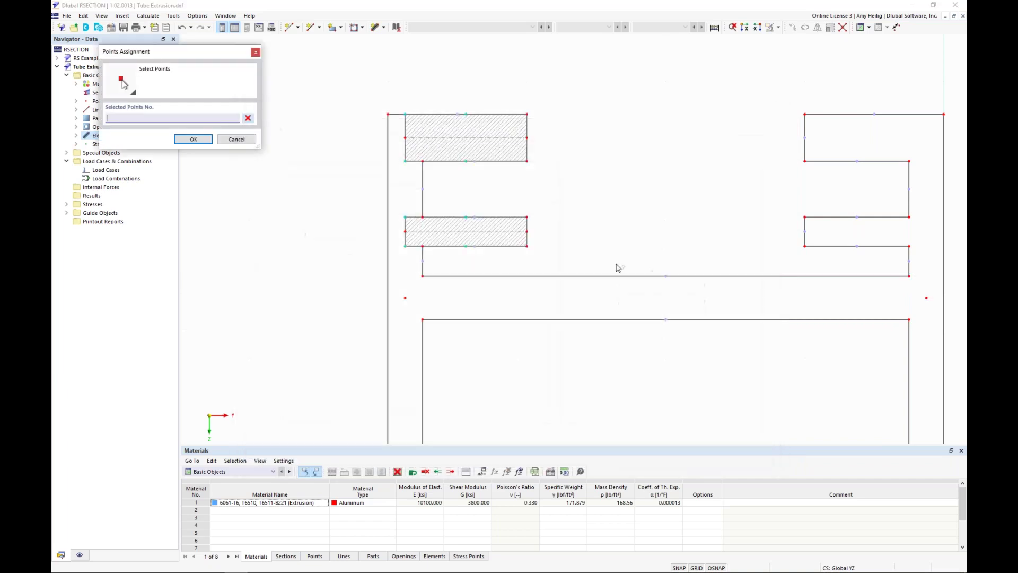
pyautogui.click(406, 300)
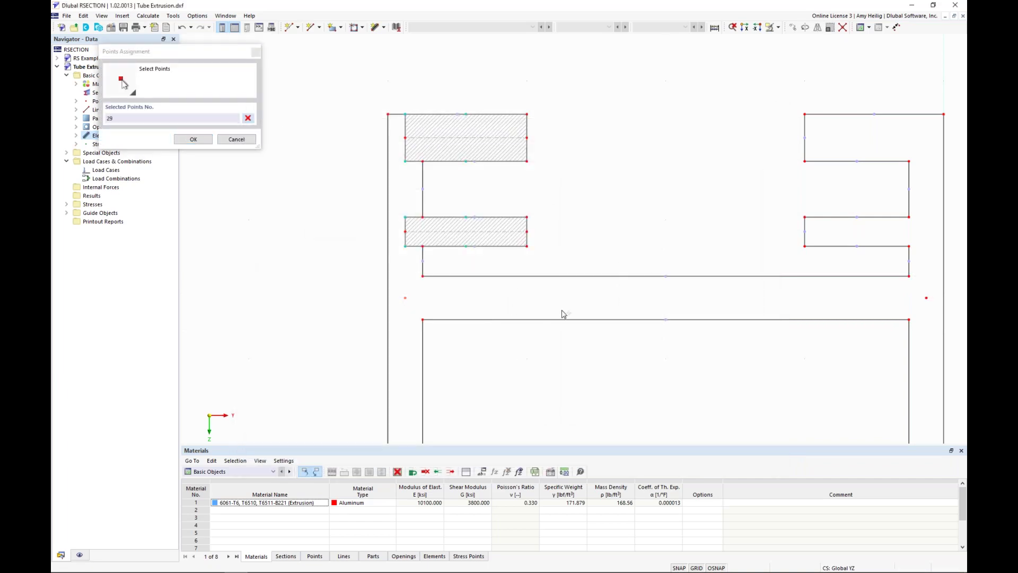
pyautogui.click(927, 301)
pyautogui.click(193, 140)
pyautogui.click(758, 459)
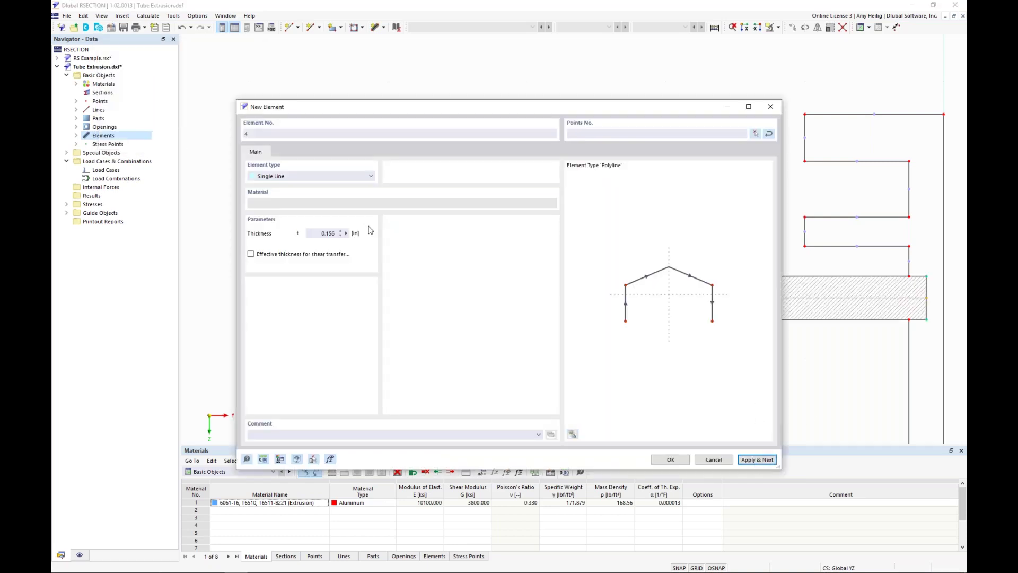
# - Create a single-line element for the bottom wall between its two centreline points, measuring its thickness between the outer and inner bottom lines
pyautogui.click(347, 233)
pyautogui.click(378, 258)
pyautogui.moveTo(624, 362); pyautogui.dragTo(567, 37, button='middle')
pyautogui.scroll(-1, 567, 39)
pyautogui.moveTo(654, 366); pyautogui.dragTo(638, 198, button='middle')
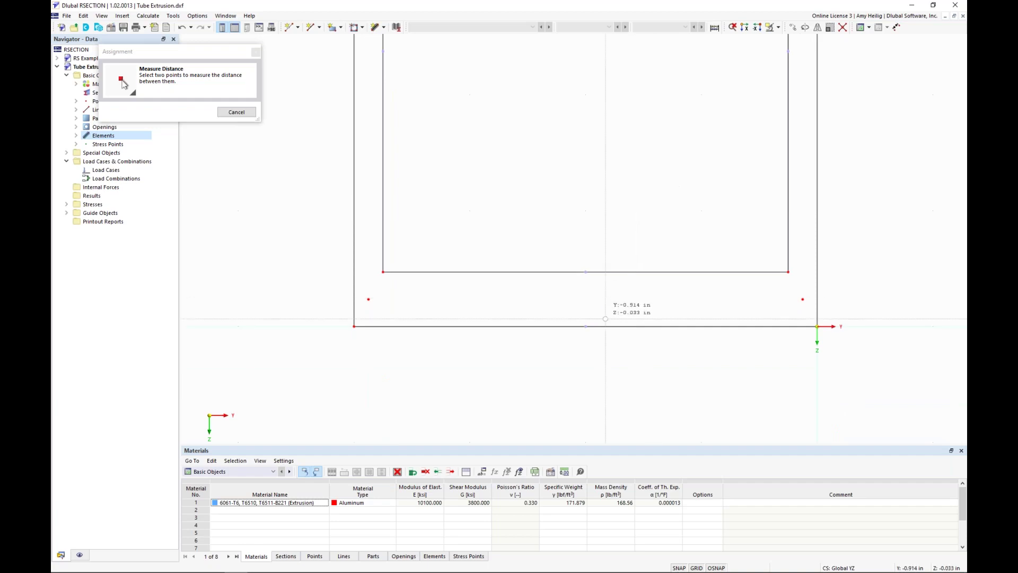
pyautogui.click(586, 326)
pyautogui.click(586, 271)
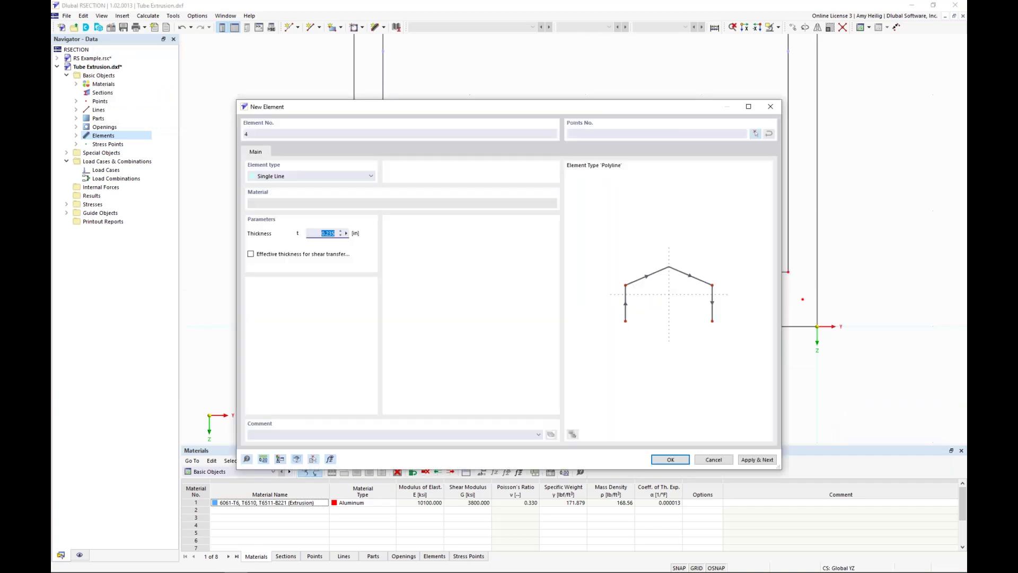
pyautogui.click(755, 134)
pyautogui.click(369, 299)
pyautogui.click(803, 299)
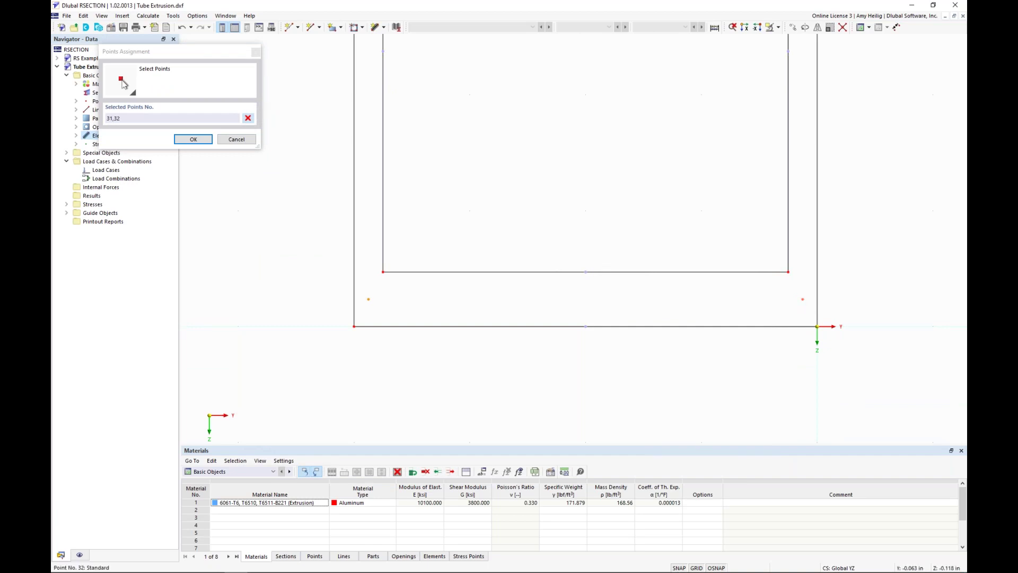
pyautogui.click(193, 139)
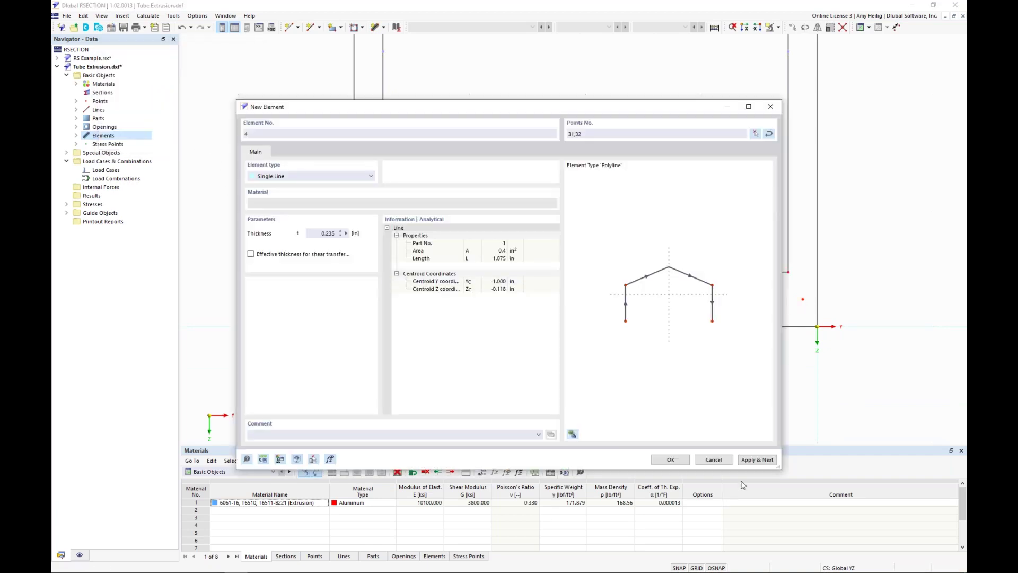
pyautogui.click(754, 461)
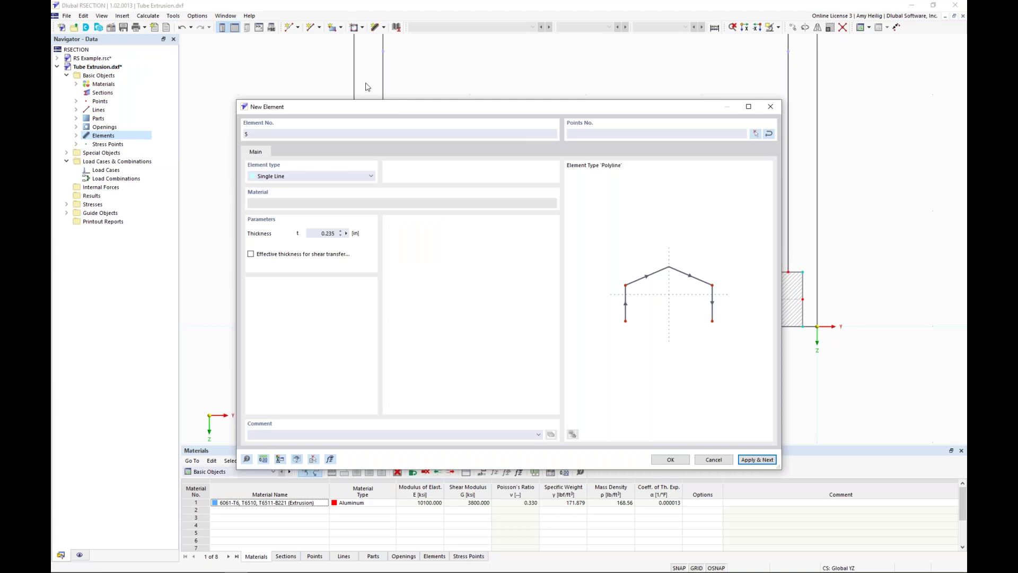
# - Create the left wall element from the bottom-left centreline point to the upper-left corner midpoint, entering the wall's thickness
pyautogui.click(314, 234)
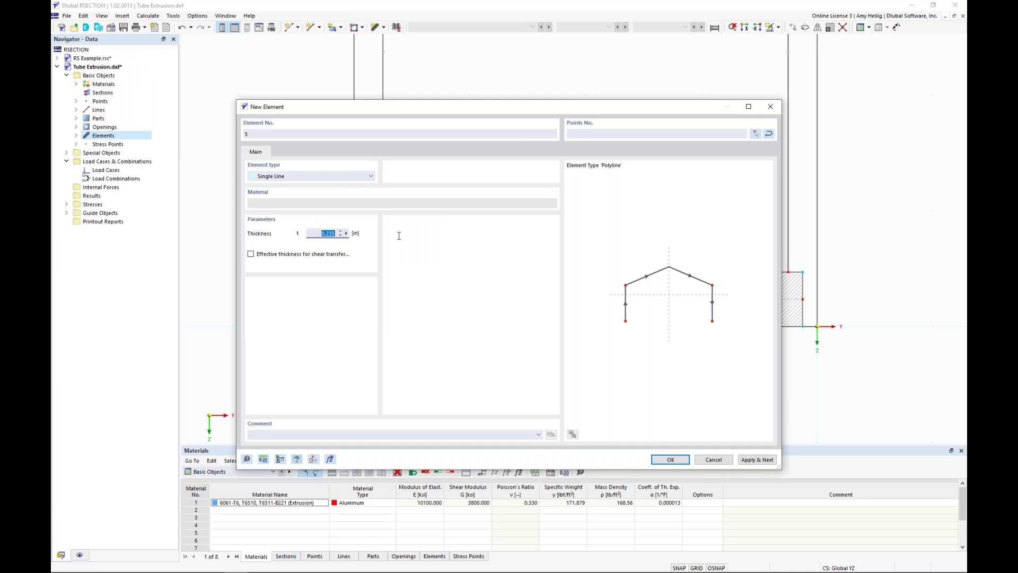
pyautogui.write('0.')
pyautogui.click(755, 133)
pyautogui.click(374, 296)
pyautogui.scroll(-4, 400, 286)
pyautogui.click(413, 143)
pyautogui.click(193, 141)
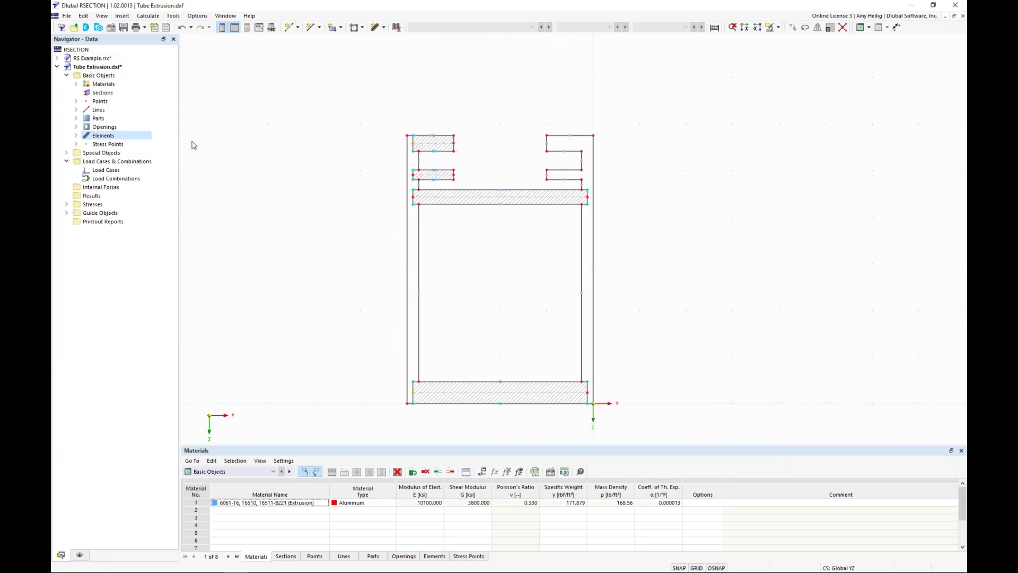
pyautogui.click(658, 460)
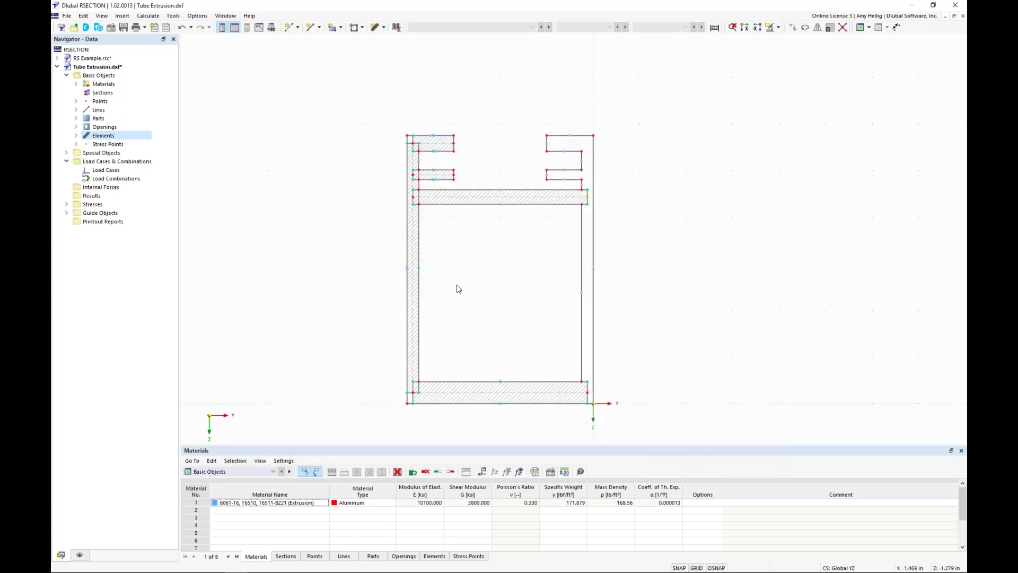
# - Mirror a copy of the left wall and both left lip elements about the Z-parallel axis through the web's lower-line midpoint
pyautogui.moveTo(458, 310); pyautogui.dragTo(373, 256)
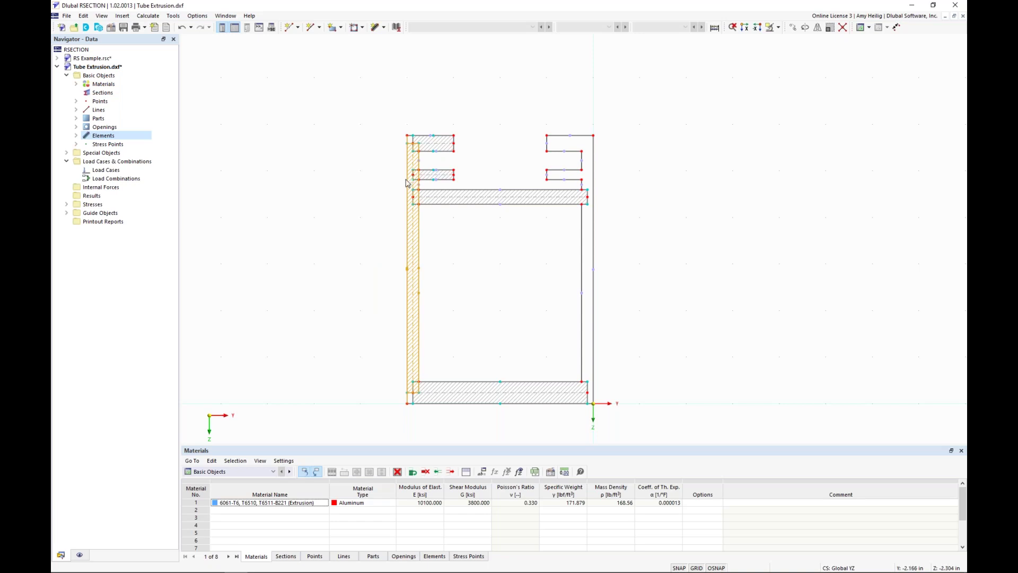
pyautogui.moveTo(463, 185); pyautogui.dragTo(433, 115)
pyautogui.click(819, 28)
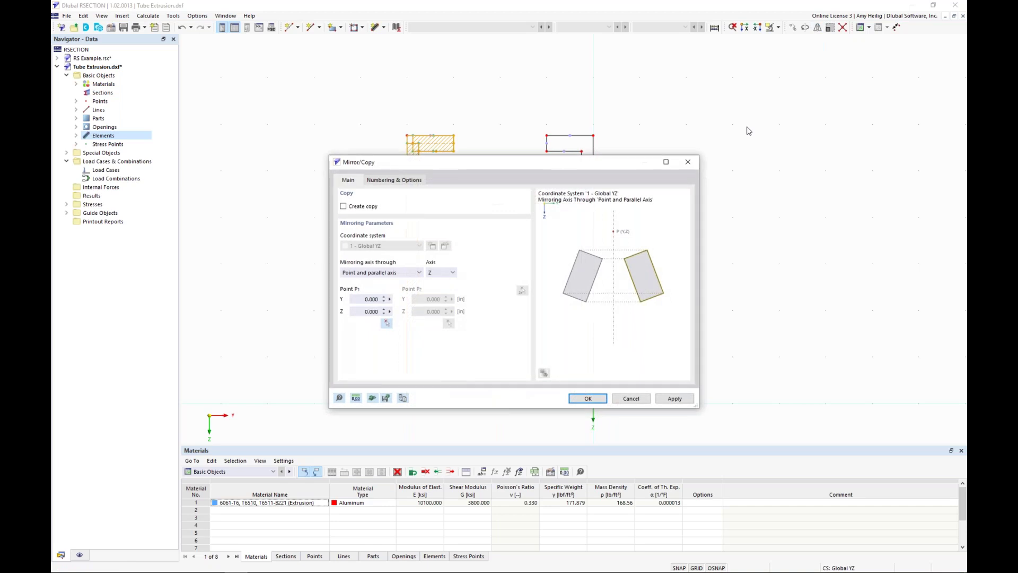
pyautogui.click(343, 207)
pyautogui.click(388, 324)
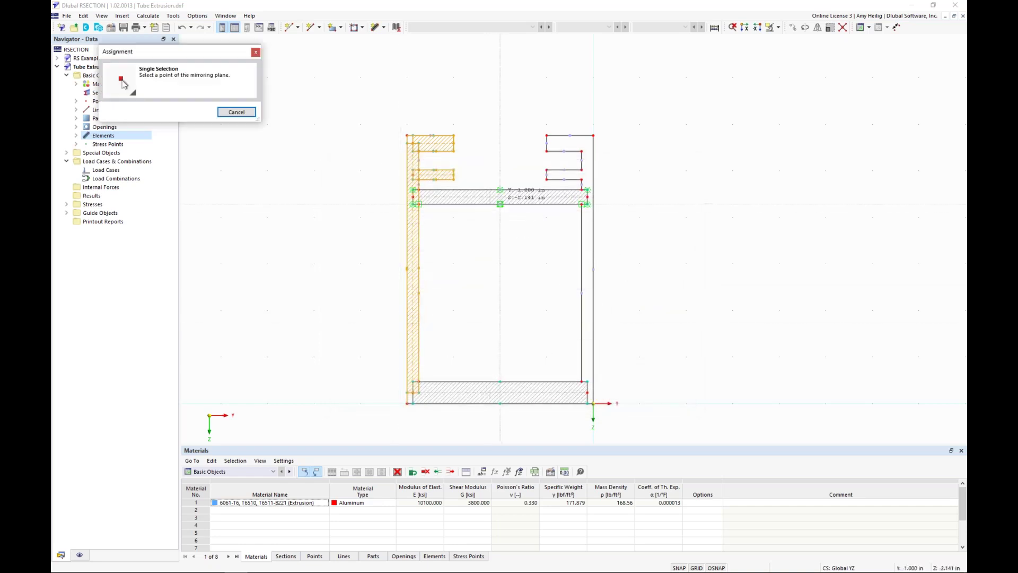
pyautogui.click(500, 203)
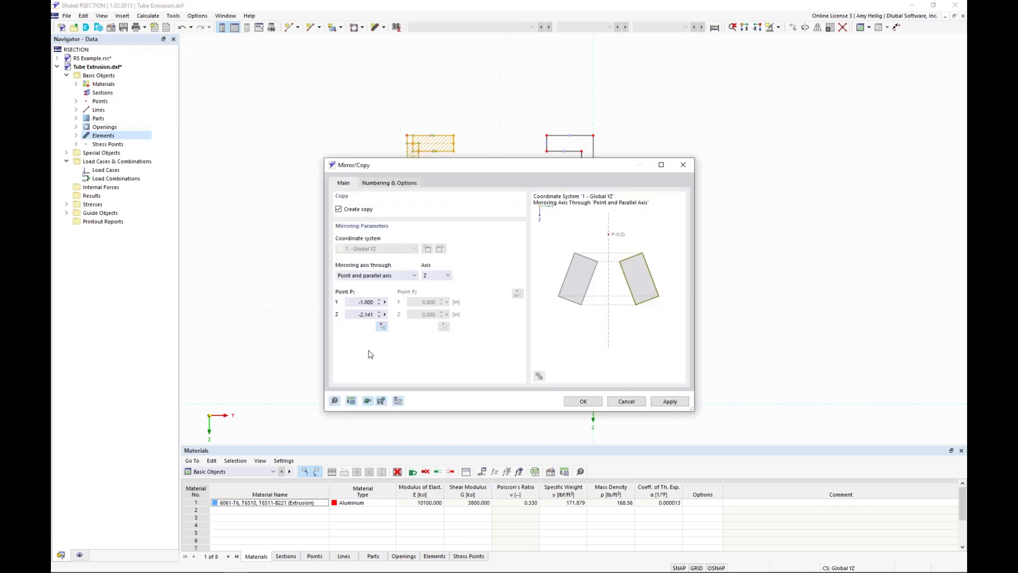
pyautogui.click(583, 402)
pyautogui.click(701, 329)
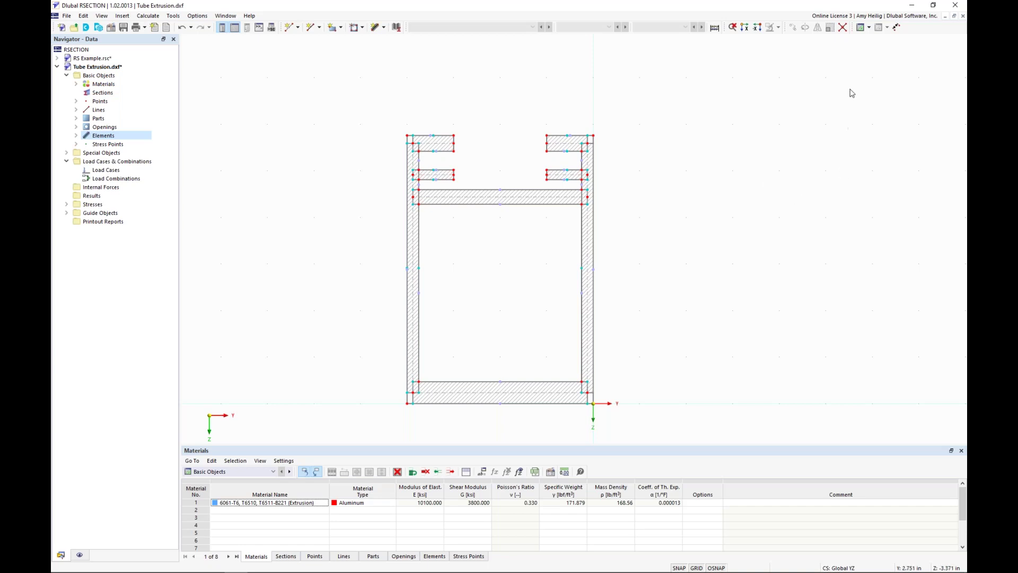
pyautogui.click(843, 27)
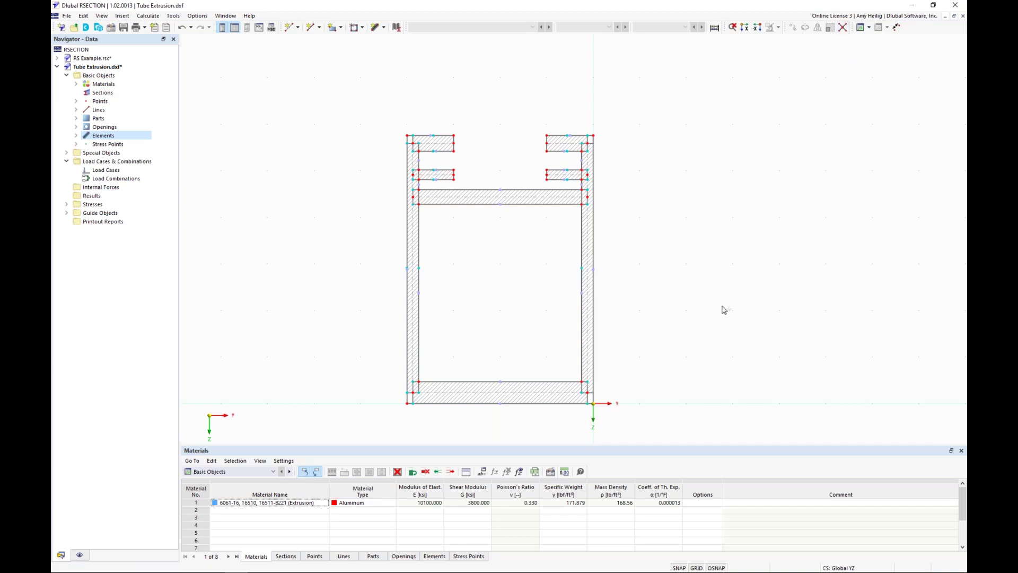
# - Connect the section's elements at their intersections by enclosing the entire tube profile in a window
pyautogui.moveTo(641, 429); pyautogui.dragTo(367, 86)
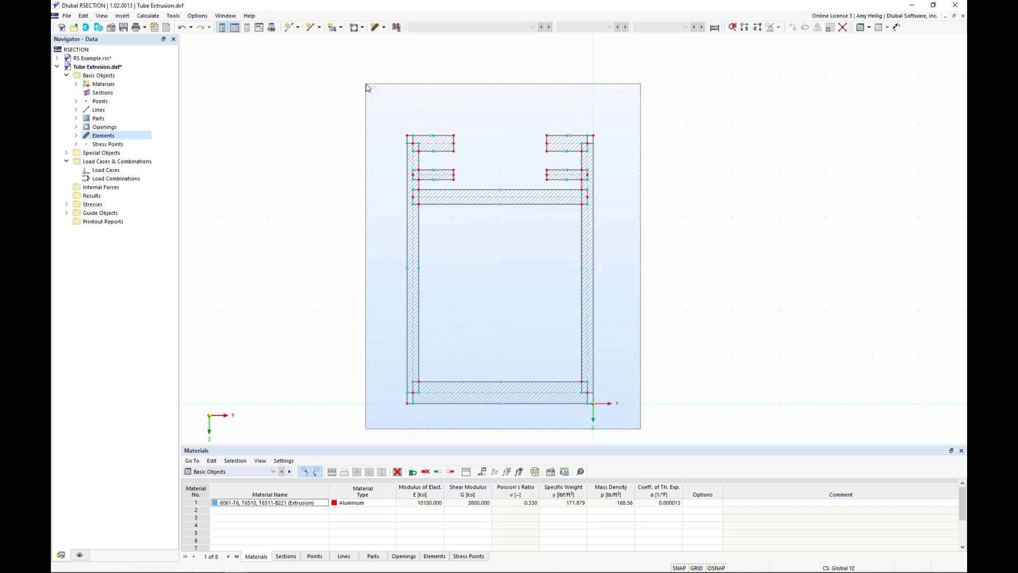
pyautogui.moveTo(367, 86); pyautogui.dragTo(366, 86)
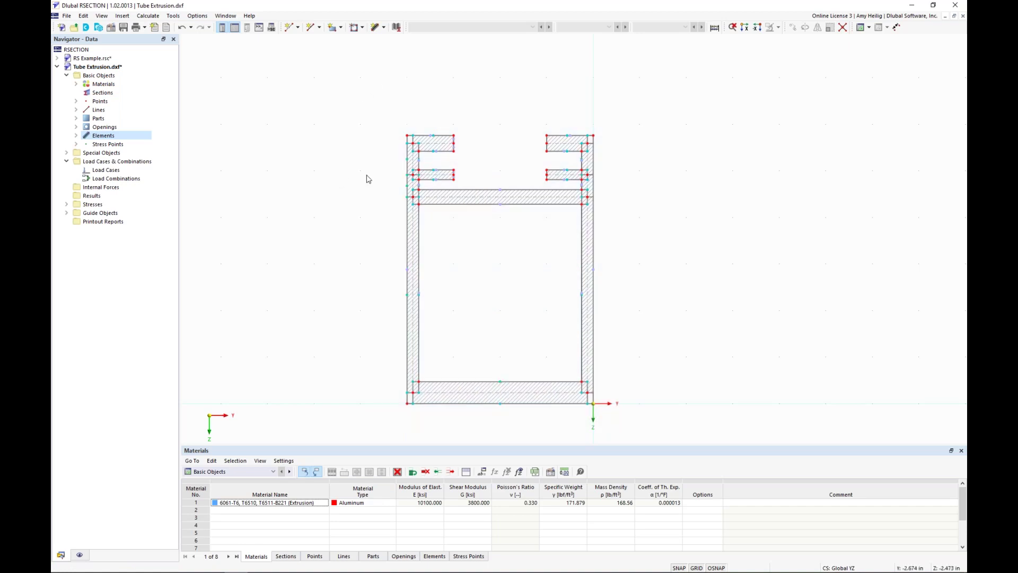
pyautogui.scroll(2, 404, 187)
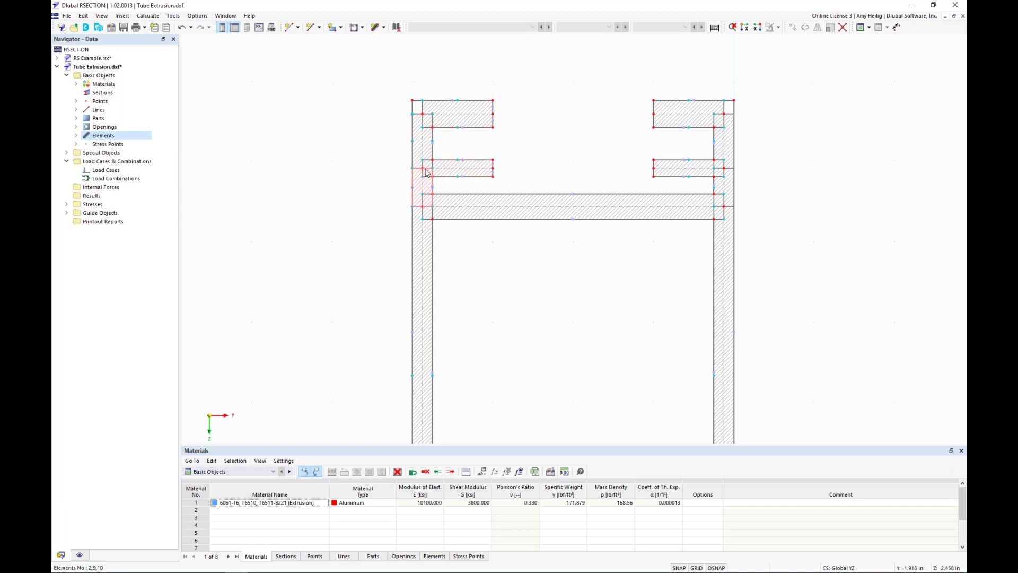
pyautogui.scroll(-3, 518, 153)
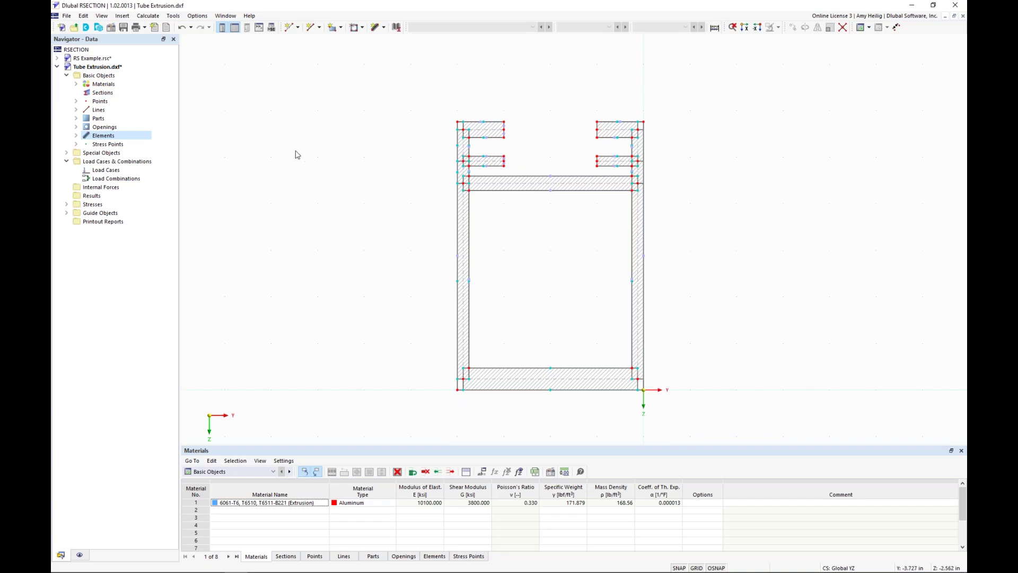
# - Calculate the tube section by thin-walled analysis and review its section properties, including the shear, torsion and warping values
pyautogui.click(148, 15)
pyautogui.click(155, 28)
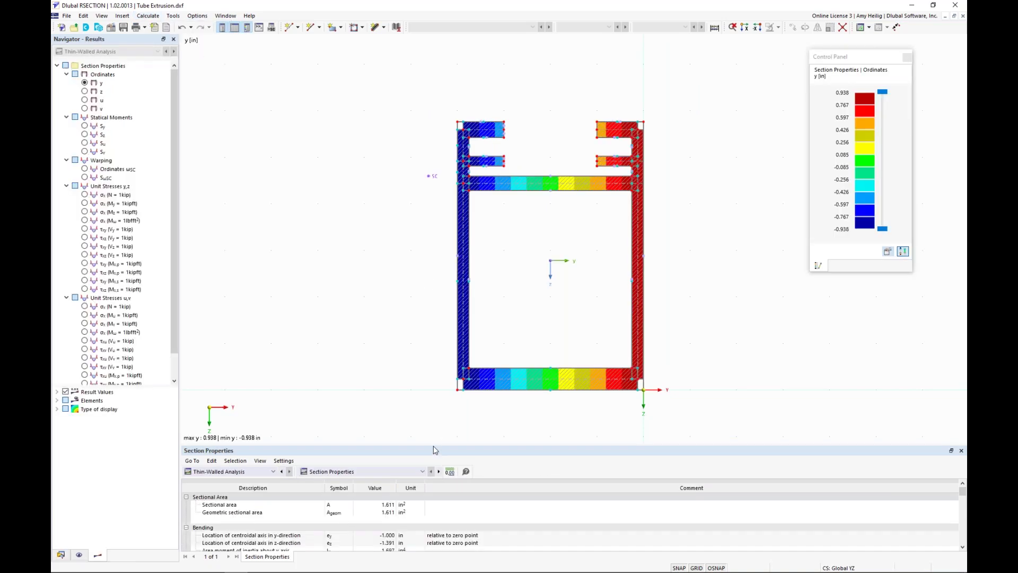
pyautogui.moveTo(433, 447); pyautogui.dragTo(429, 275)
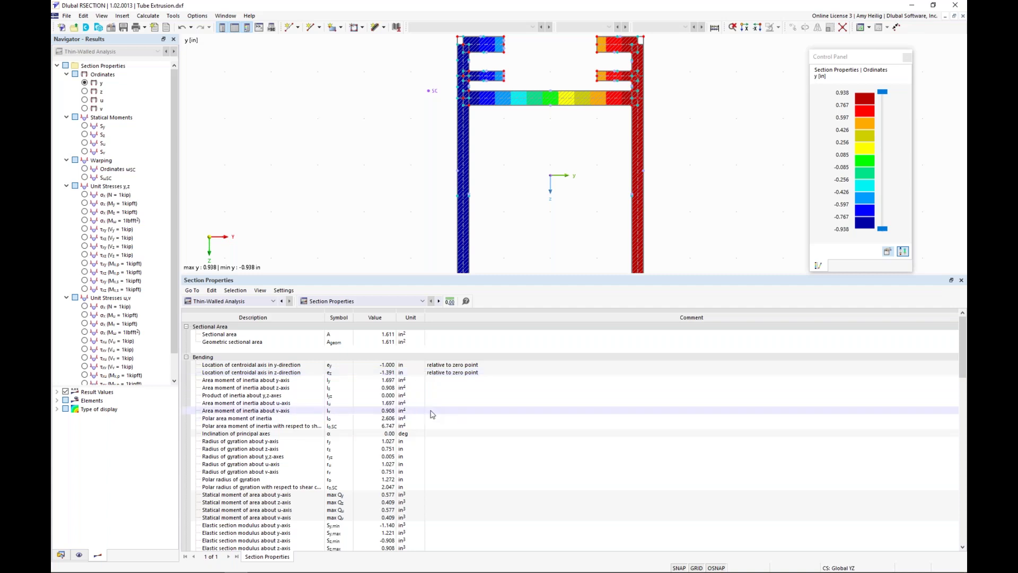
pyautogui.scroll(-8, 433, 411)
pyautogui.scroll(-4, 433, 414)
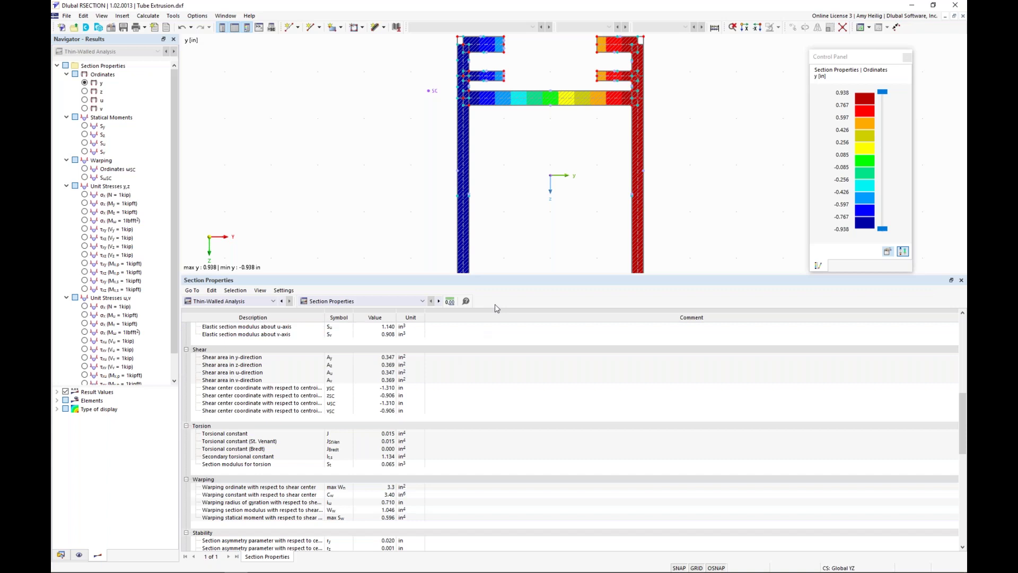
pyautogui.moveTo(506, 278); pyautogui.dragTo(512, 406)
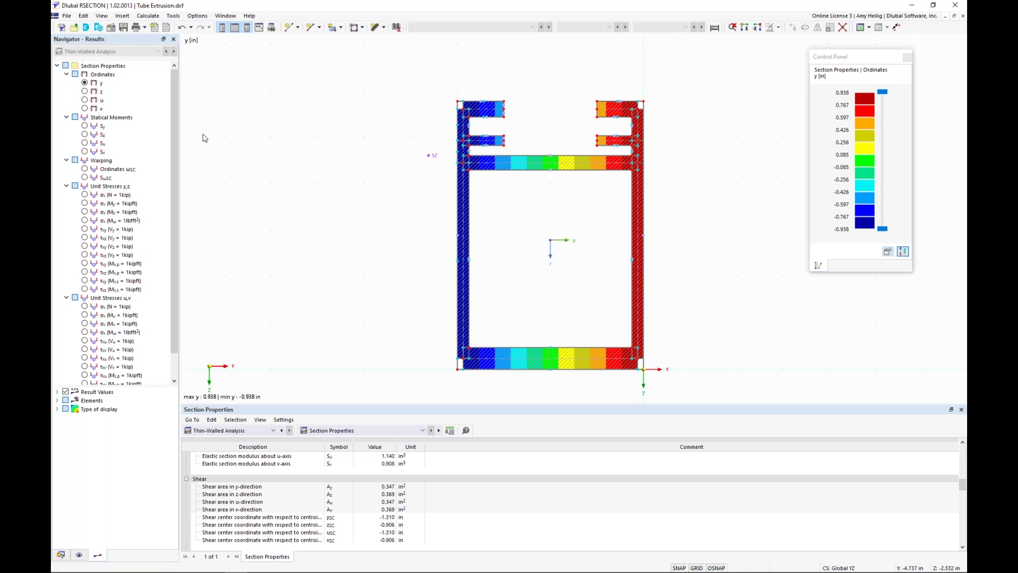
# - Bring up the RS Example section with its ordinate results and switch to the Carport START model in RFEM
pyautogui.click(60, 555)
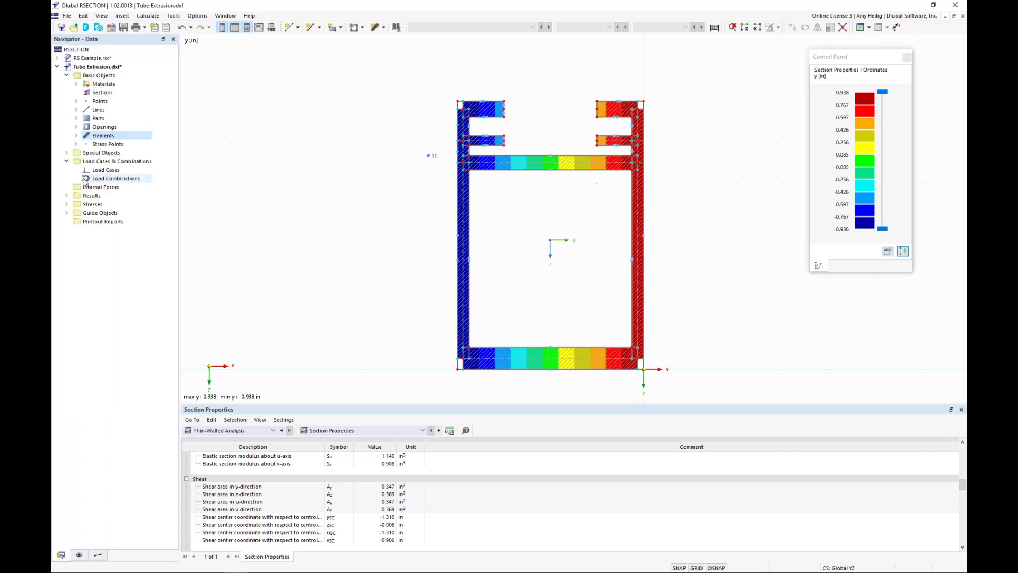
pyautogui.click(98, 59)
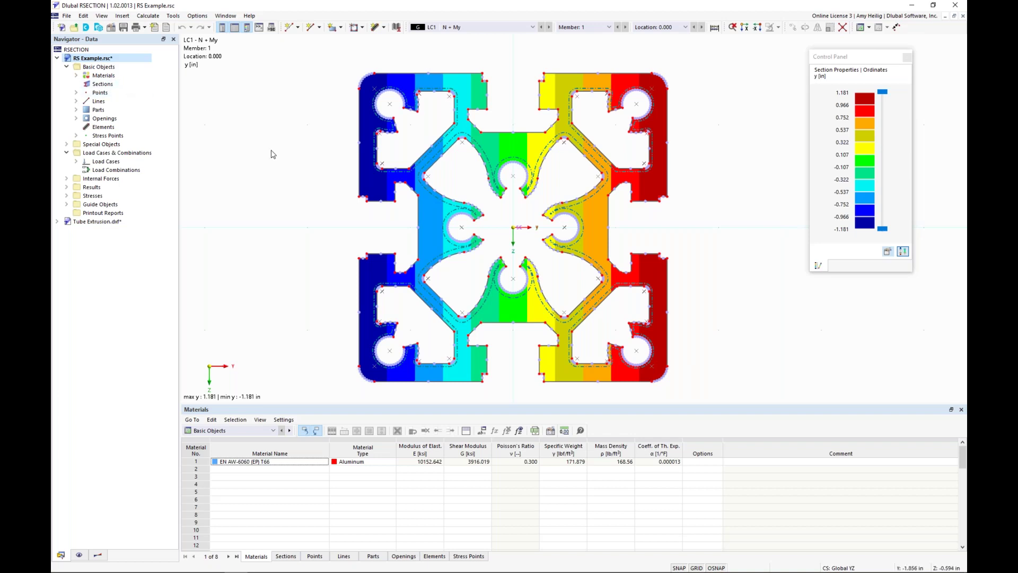
pyautogui.press('super+Tab')
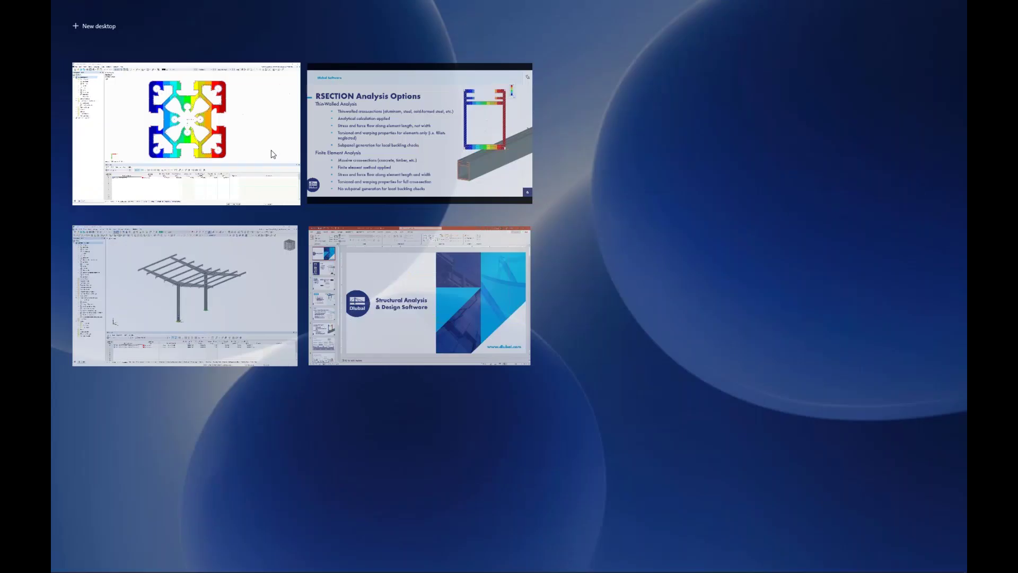
pyautogui.click(261, 275)
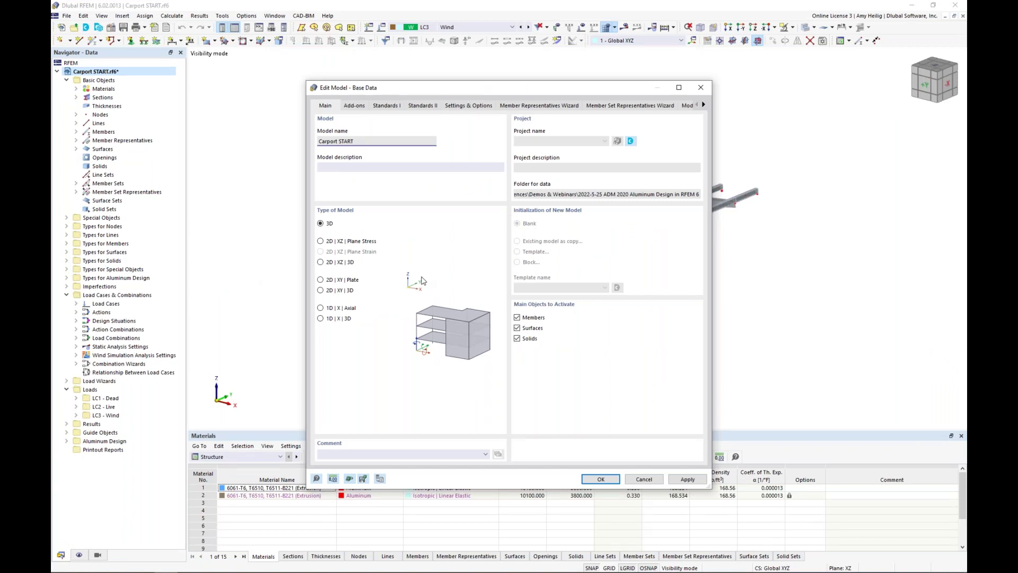
# - Review the carport model's active add-ons and the standards available for load combinations and aluminum design in the base data
pyautogui.moveTo(509, 87); pyautogui.dragTo(523, 68)
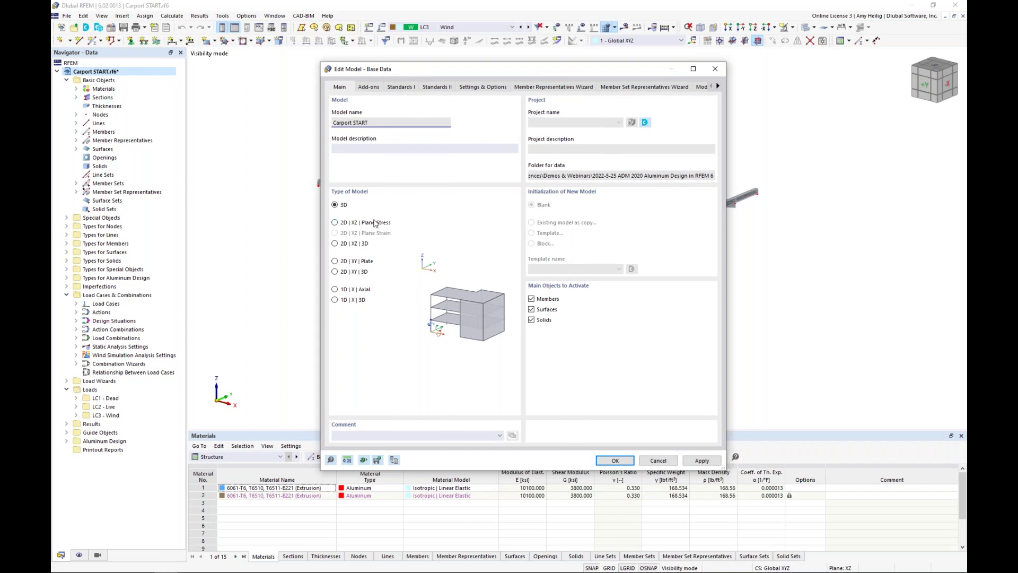
pyautogui.click(371, 88)
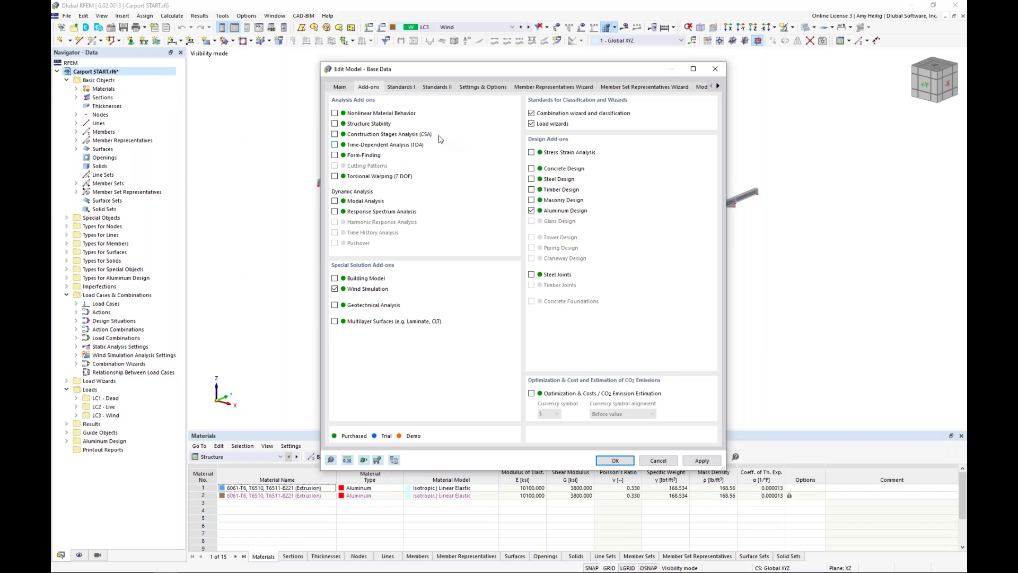
pyautogui.click(407, 89)
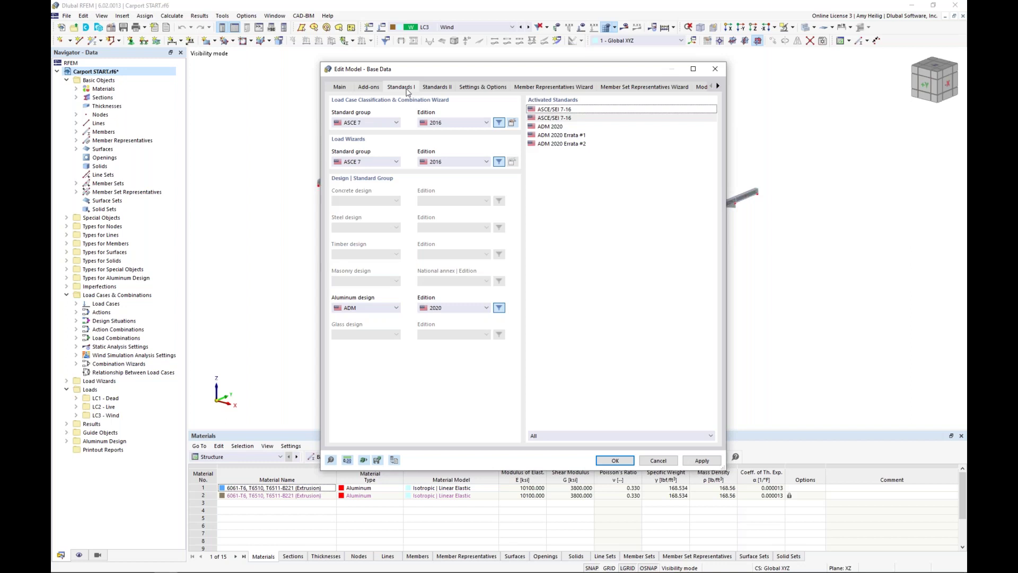
pyautogui.click(375, 126)
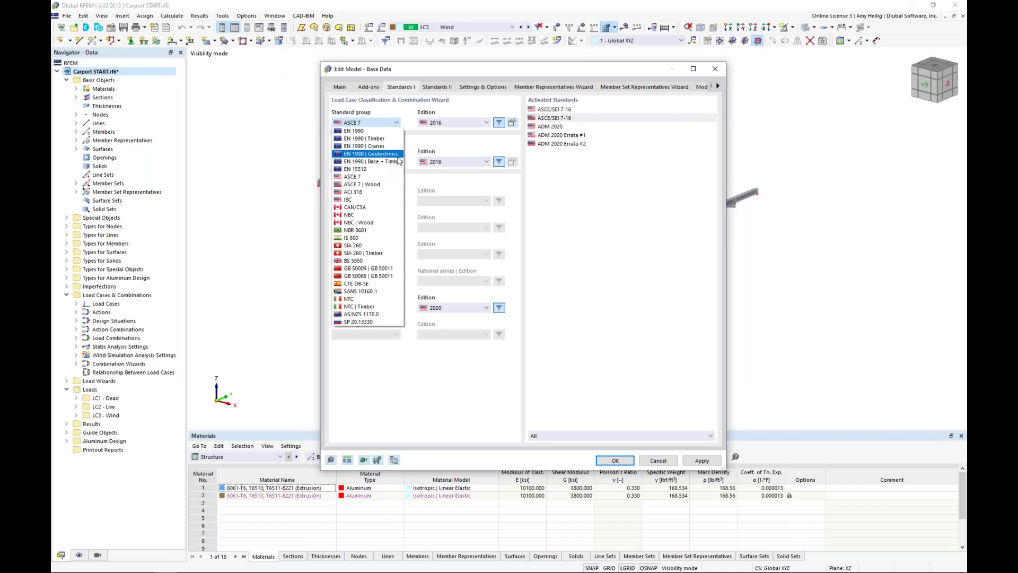
pyautogui.click(424, 146)
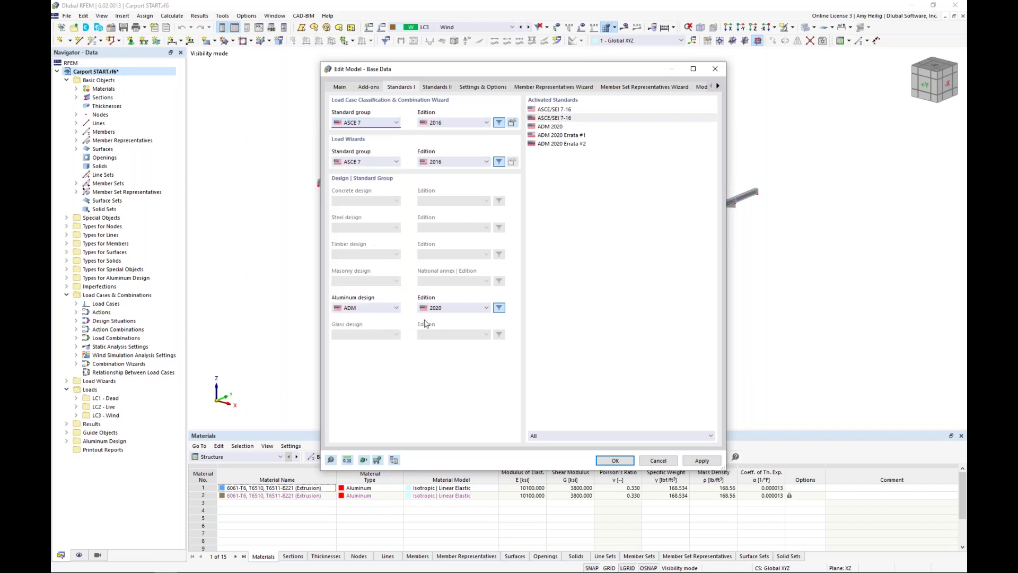
pyautogui.click(391, 310)
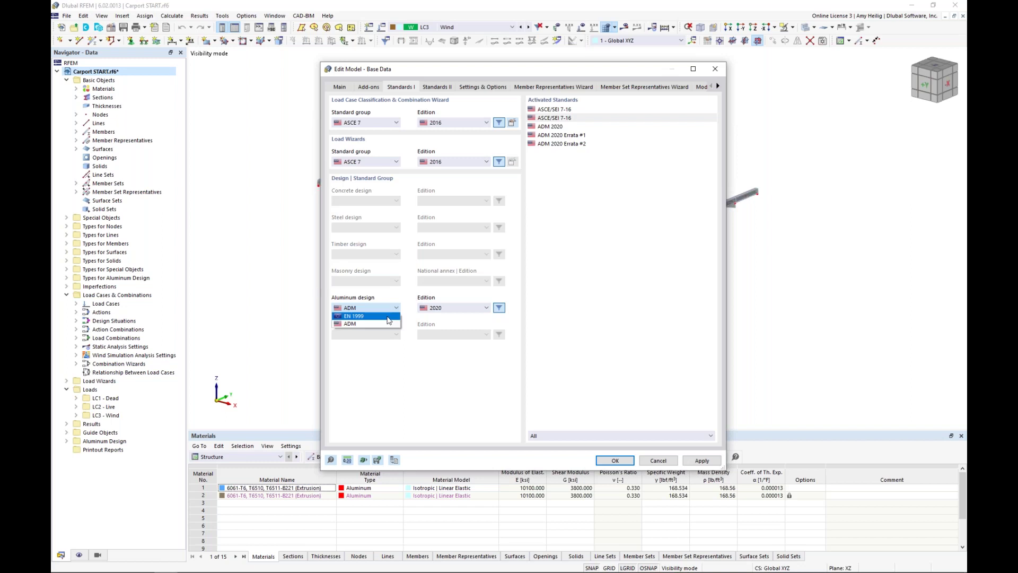
pyautogui.click(437, 320)
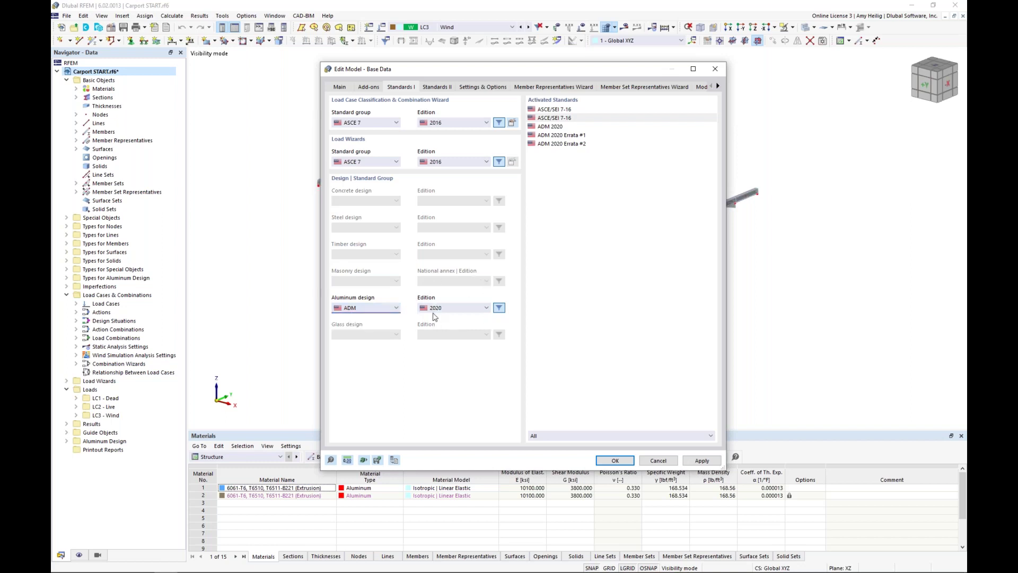
# - Review the model's general settings and the aluminum design properties considered for member representatives, and leave the base data without applying changes
pyautogui.click(482, 88)
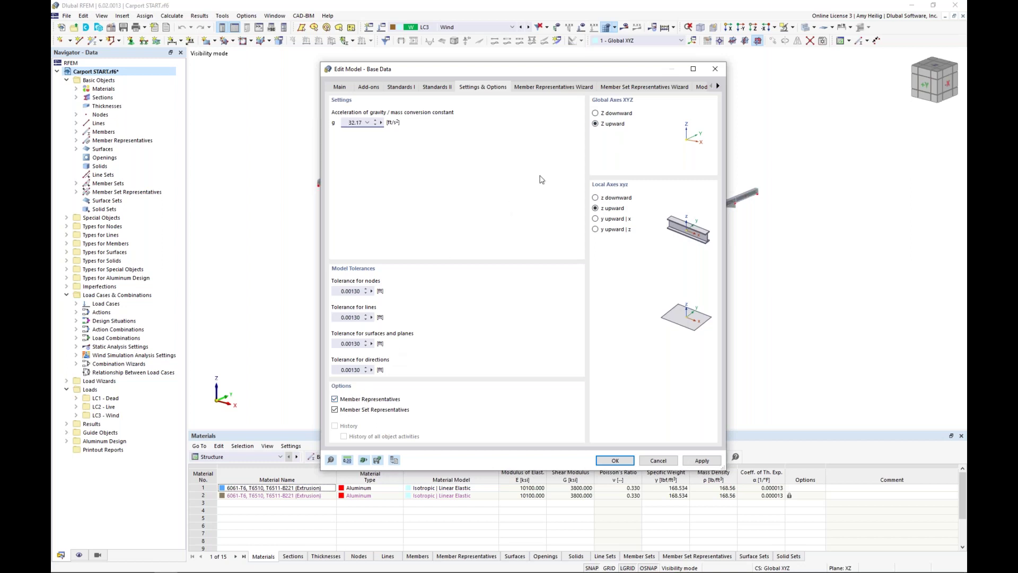
pyautogui.click(538, 87)
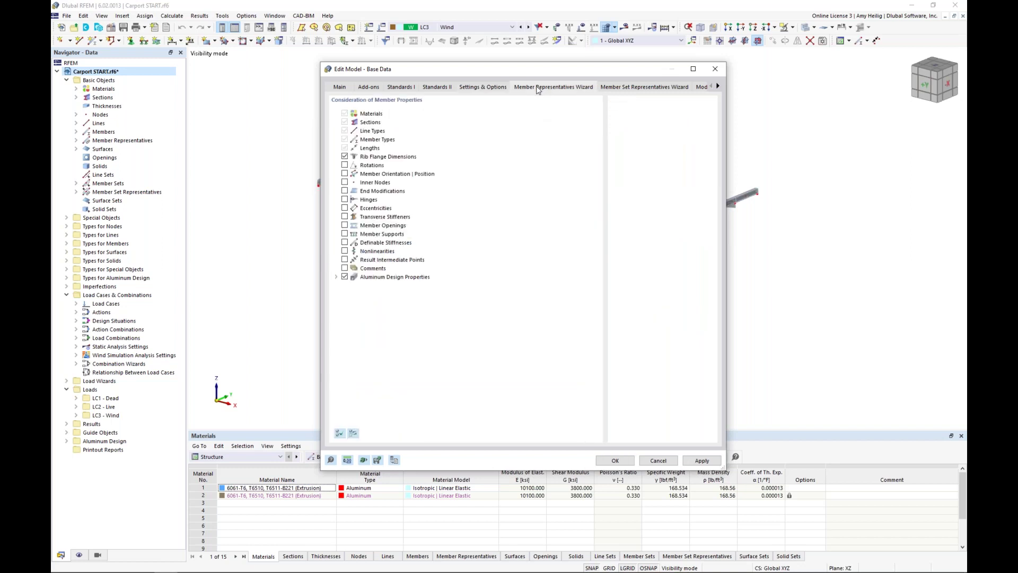
pyautogui.click(336, 277)
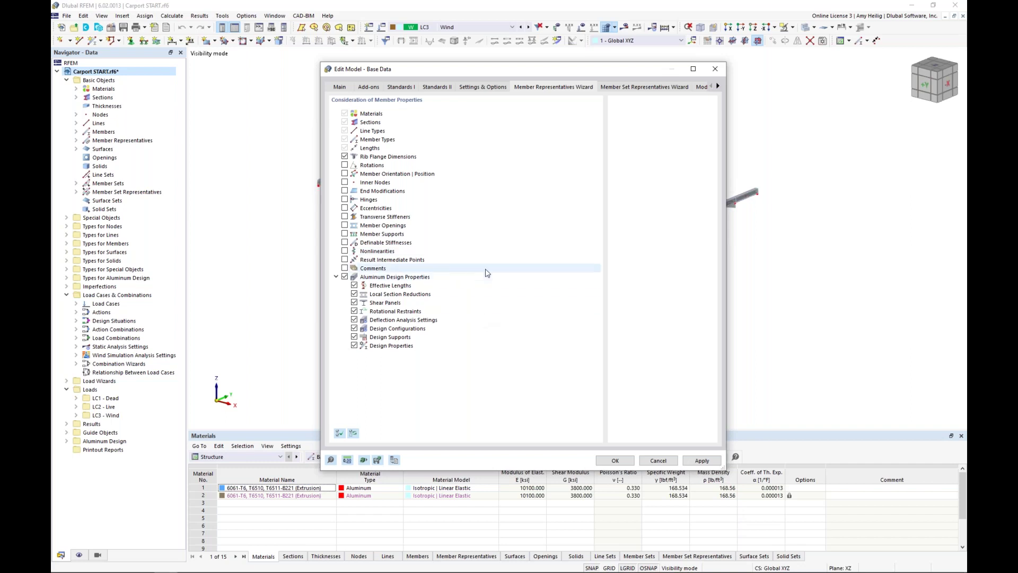
pyautogui.click(658, 460)
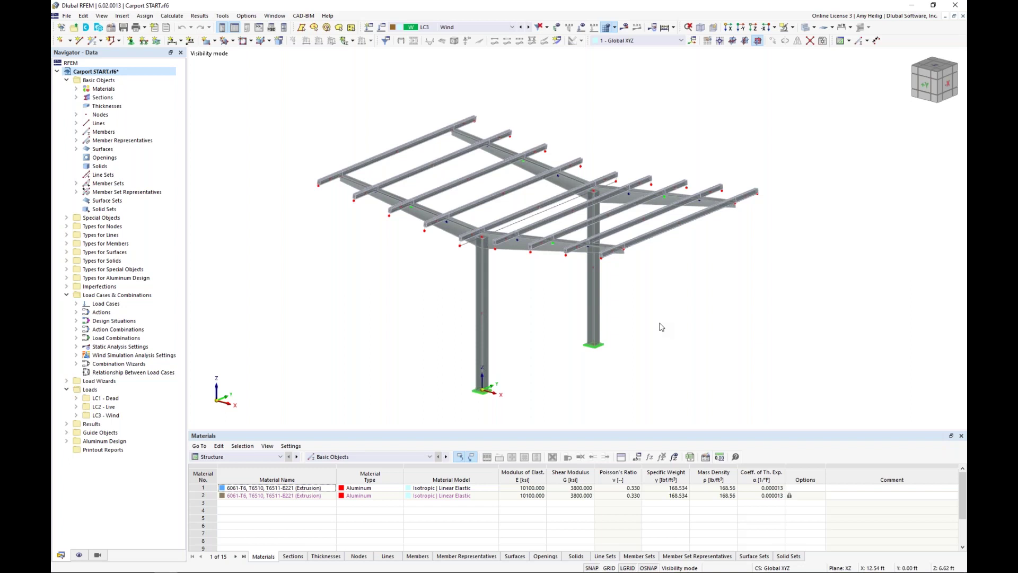
# - Open the carport's front column for editing and view its section distribution and assigned section and material
pyautogui.keyDown('ctrl'); pyautogui.moveTo(656, 354); pyautogui.dragTo(629, 346, button='middle'); pyautogui.keyUp('ctrl')
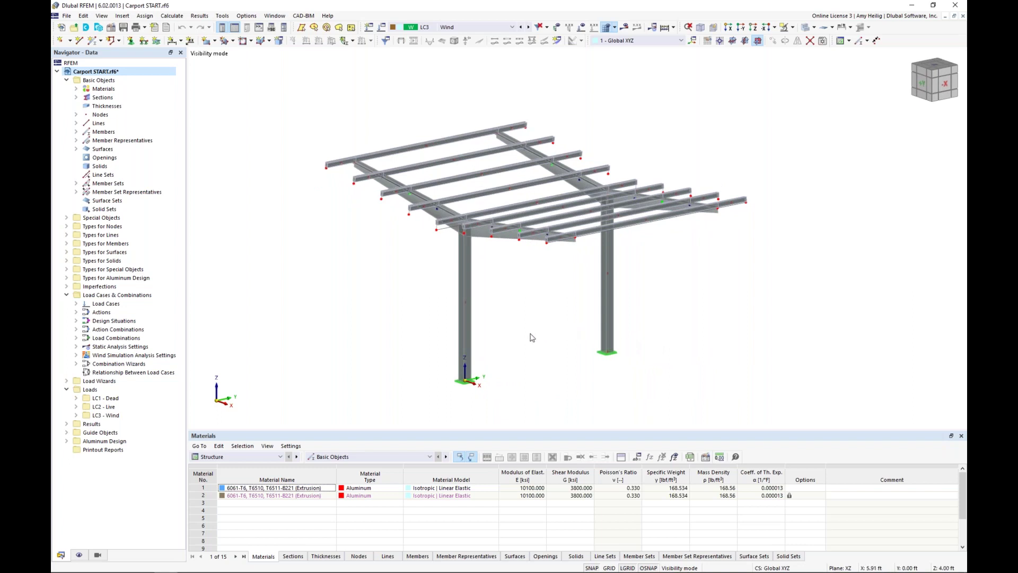
pyautogui.doubleClick(467, 333)
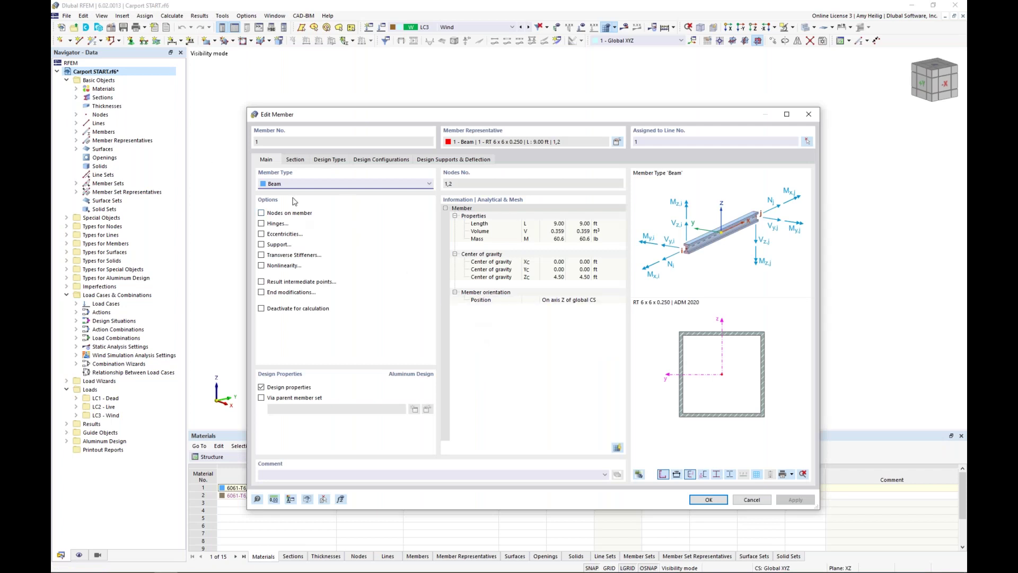
pyautogui.click(294, 161)
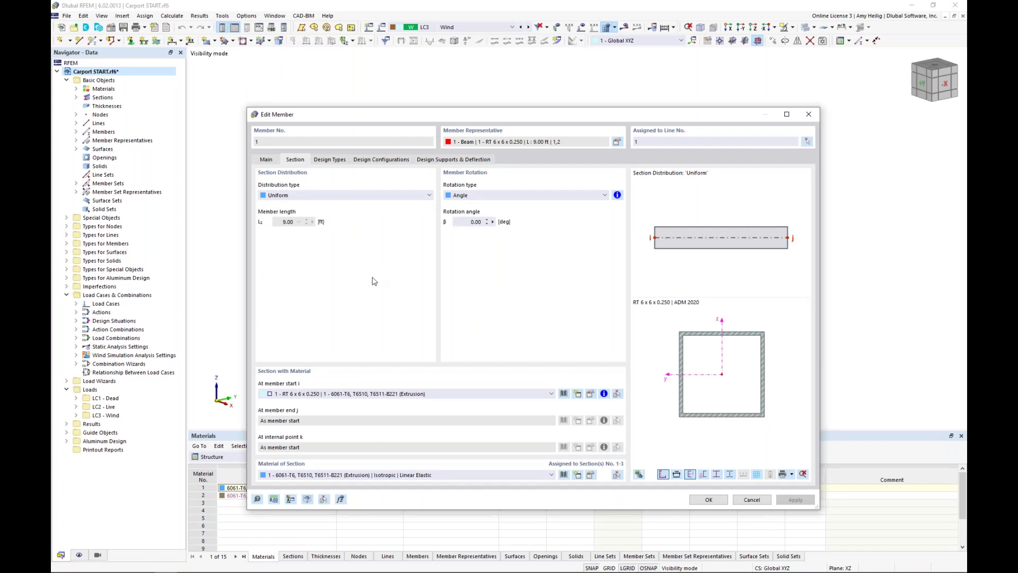
# - Browse the section library's standardized rectangular tubes for the United States under the ADM 2020 standard
pyautogui.click(565, 394)
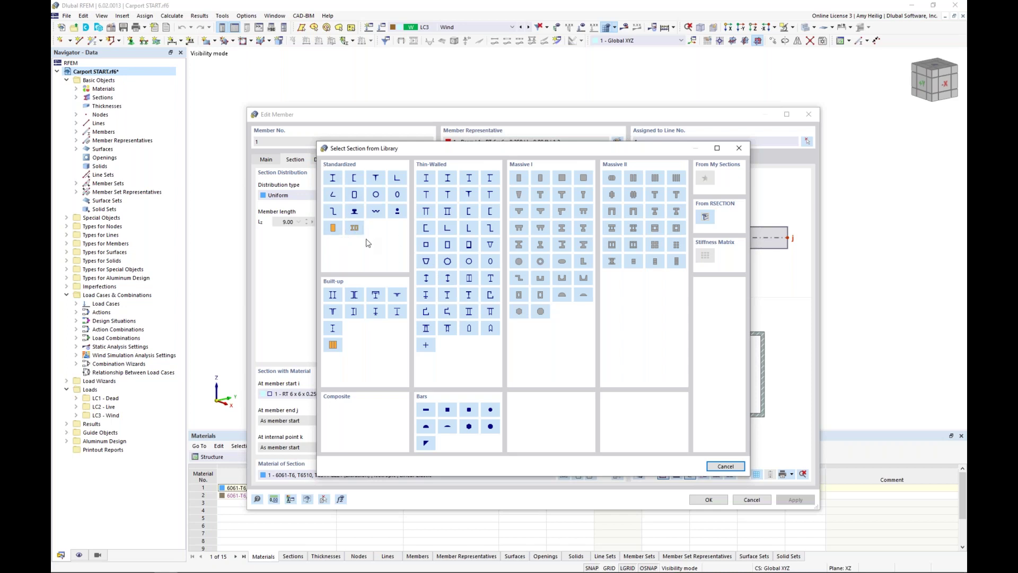
pyautogui.click(355, 195)
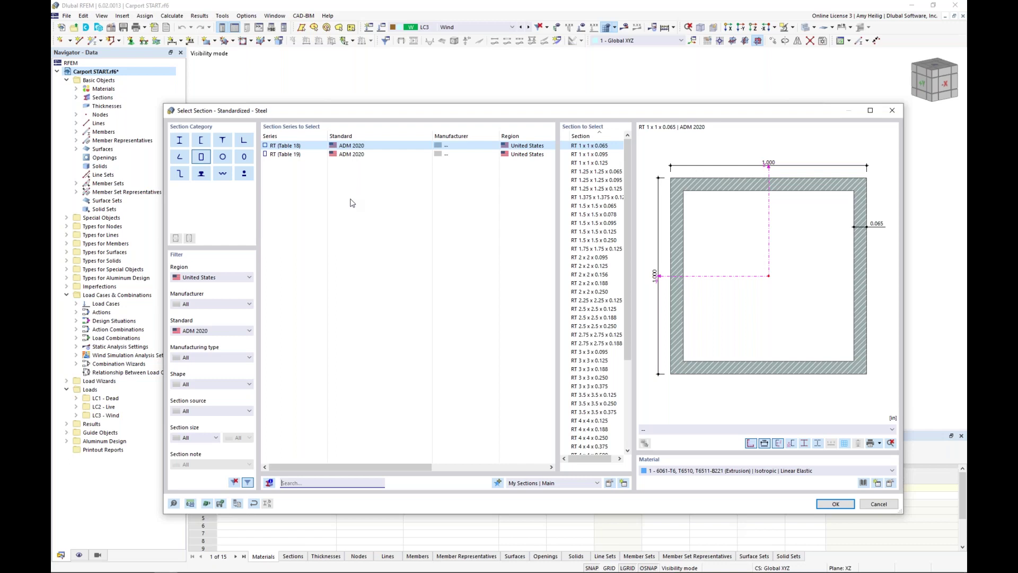
pyautogui.click(210, 281)
pyautogui.click(207, 388)
pyautogui.click(211, 332)
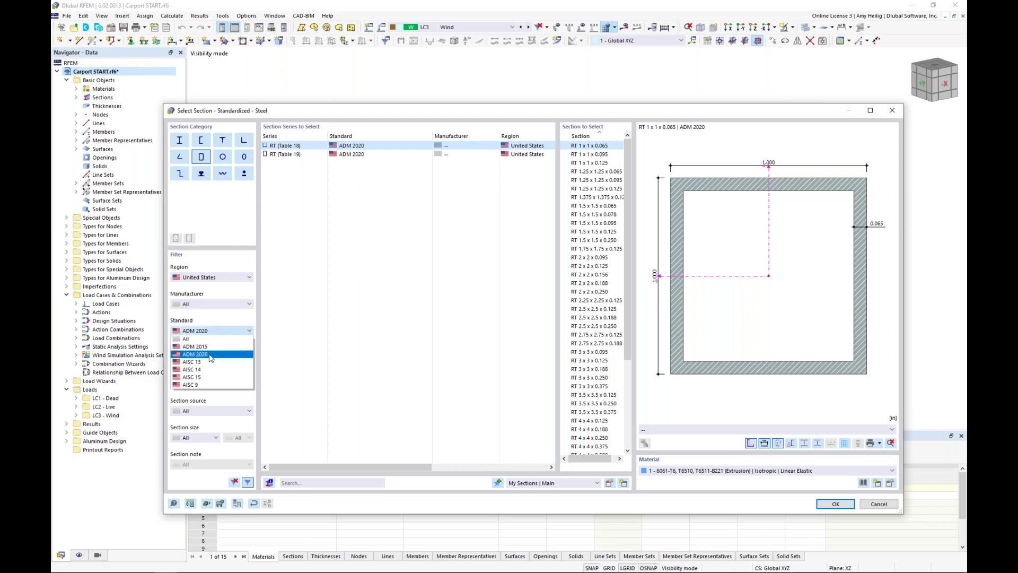
pyautogui.click(211, 355)
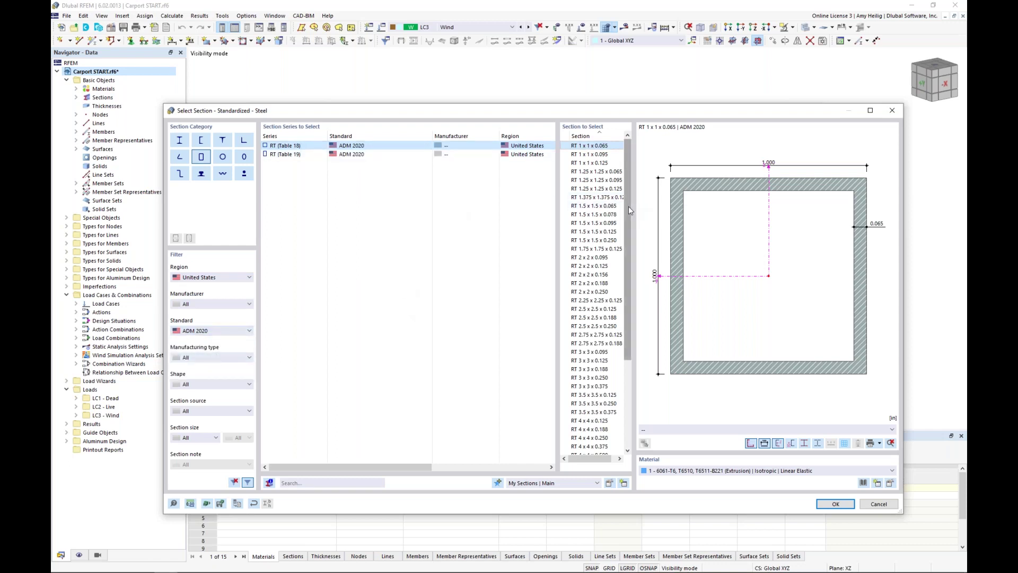
# - Look through the RT (Table 19) rectangular tube sizes and leave the library without choosing a section
pyautogui.moveTo(631, 214); pyautogui.dragTo(631, 301)
pyautogui.click(353, 154)
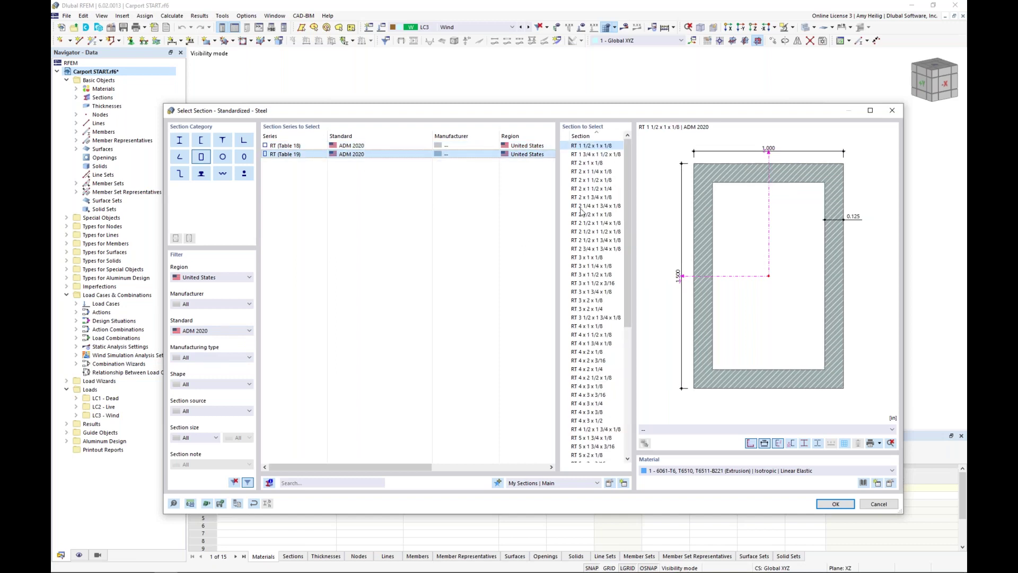
pyautogui.scroll(-5, 627, 190)
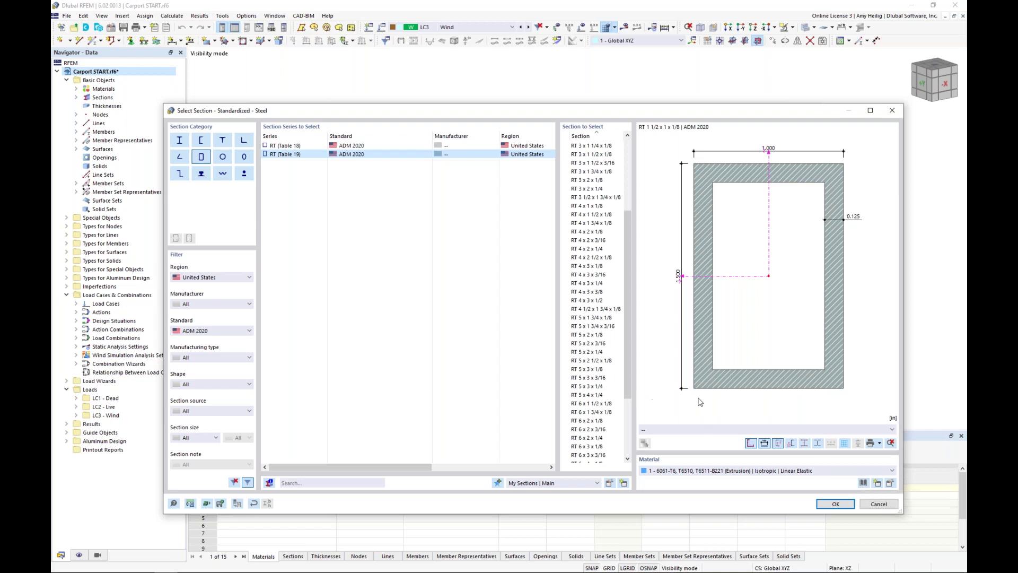
pyautogui.click(874, 504)
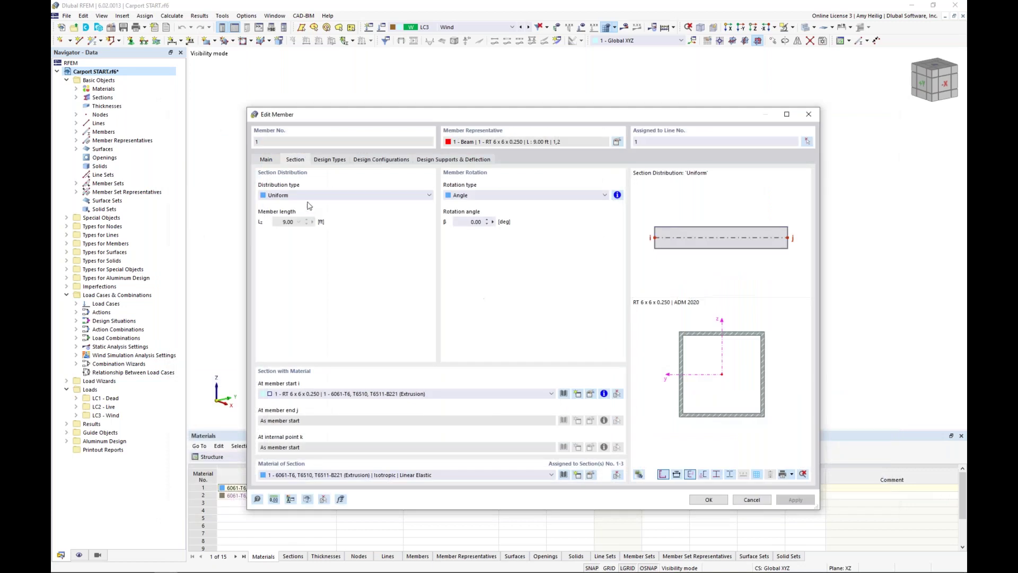
# - Deactivate the aluminum design properties of the front column member
pyautogui.click(267, 160)
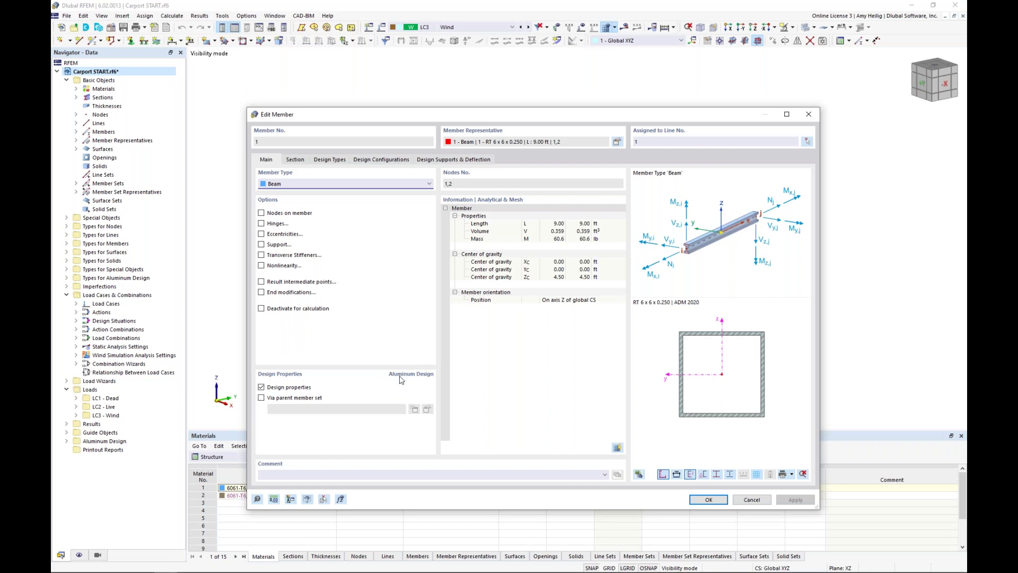
pyautogui.click(261, 388)
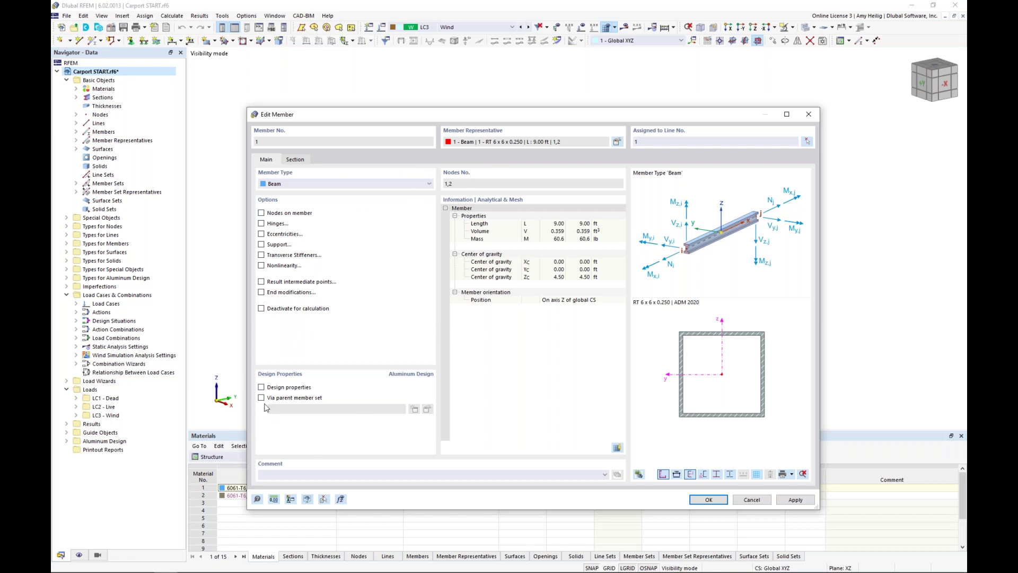
# - Reactivate the front column's design properties and try adding a flat transverse stiffener to the member
pyautogui.click(261, 387)
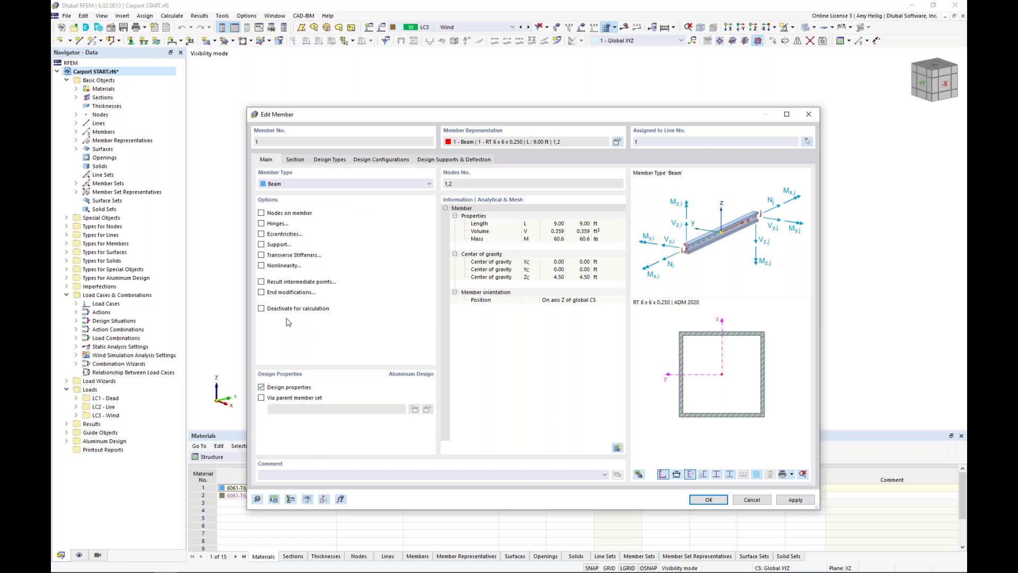
pyautogui.click(261, 255)
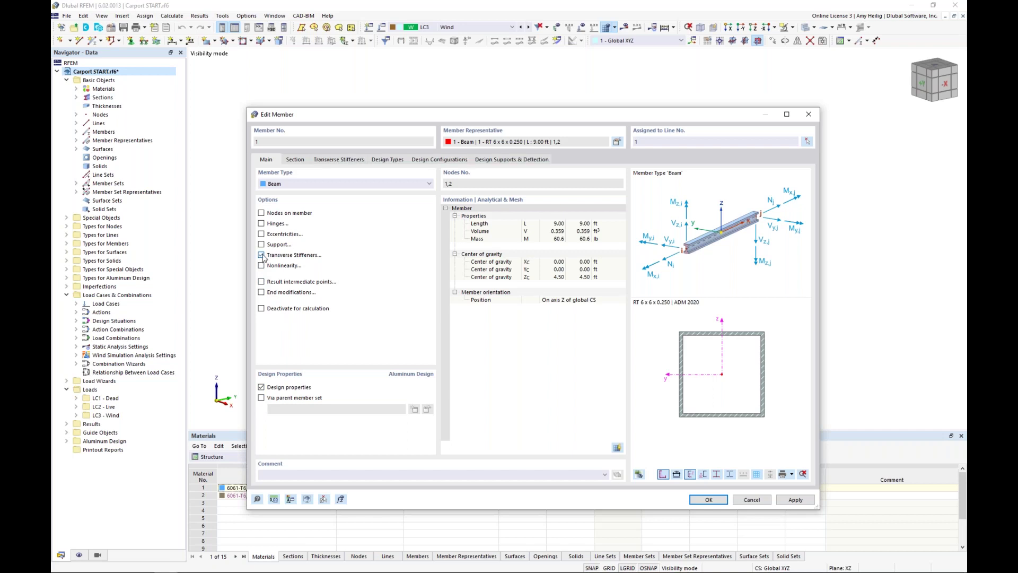
pyautogui.click(343, 160)
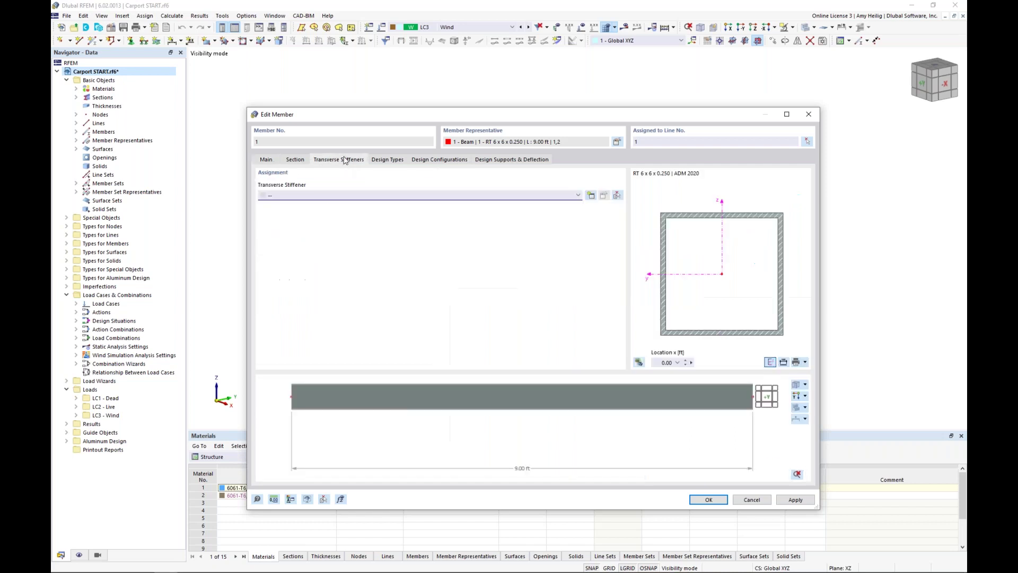
pyautogui.click(591, 195)
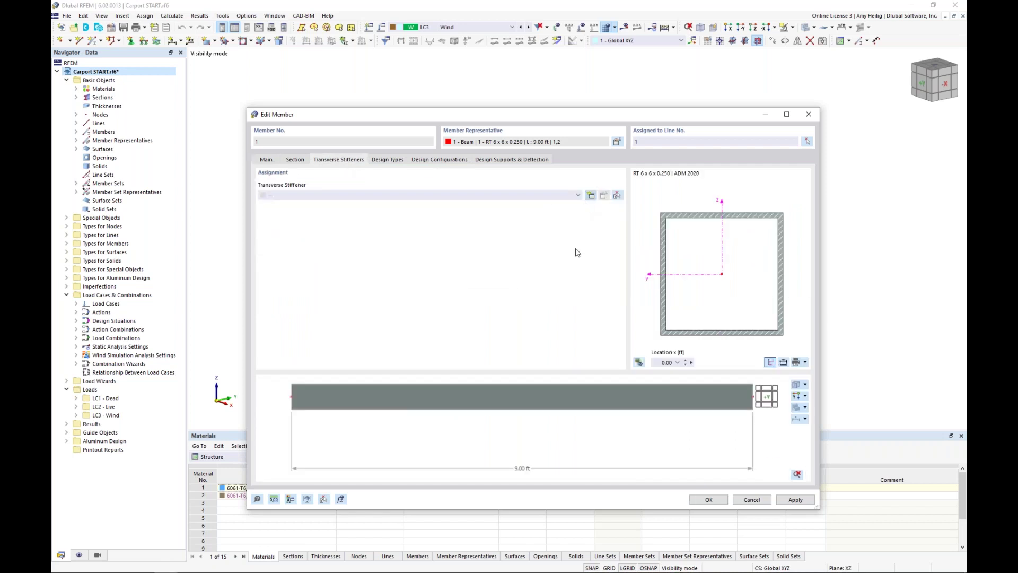
pyautogui.click(432, 201)
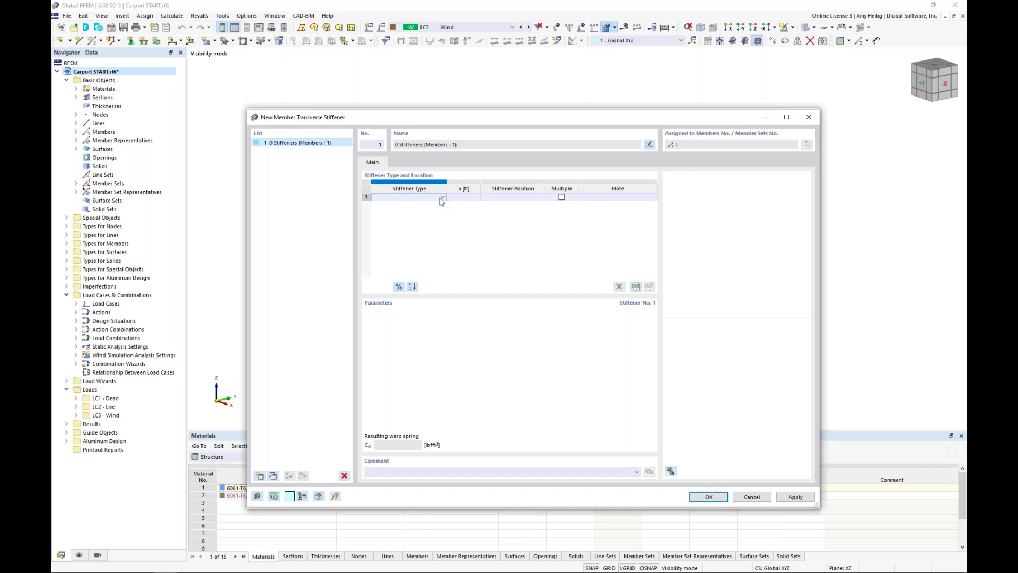
pyautogui.click(442, 199)
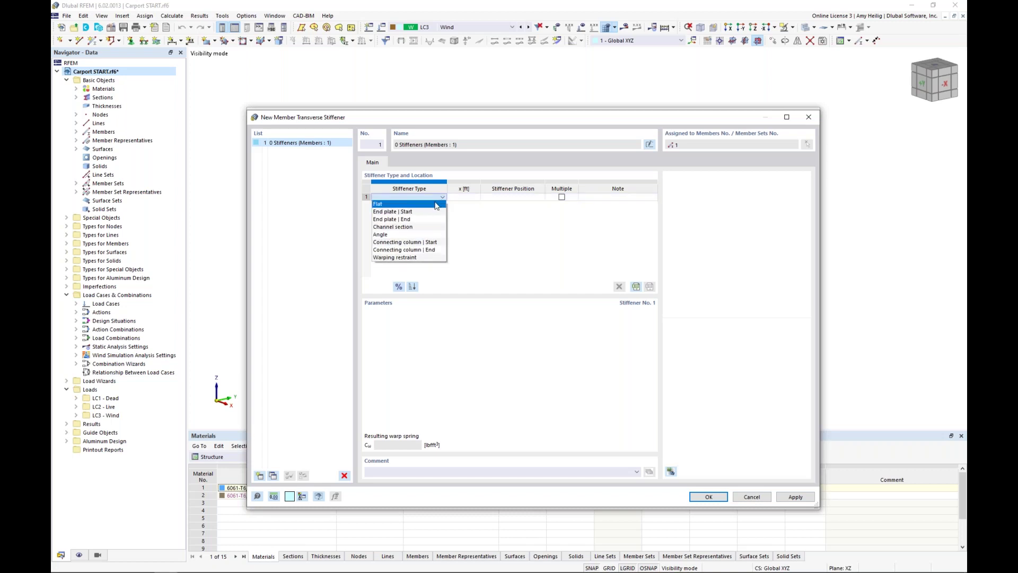
pyautogui.click(437, 206)
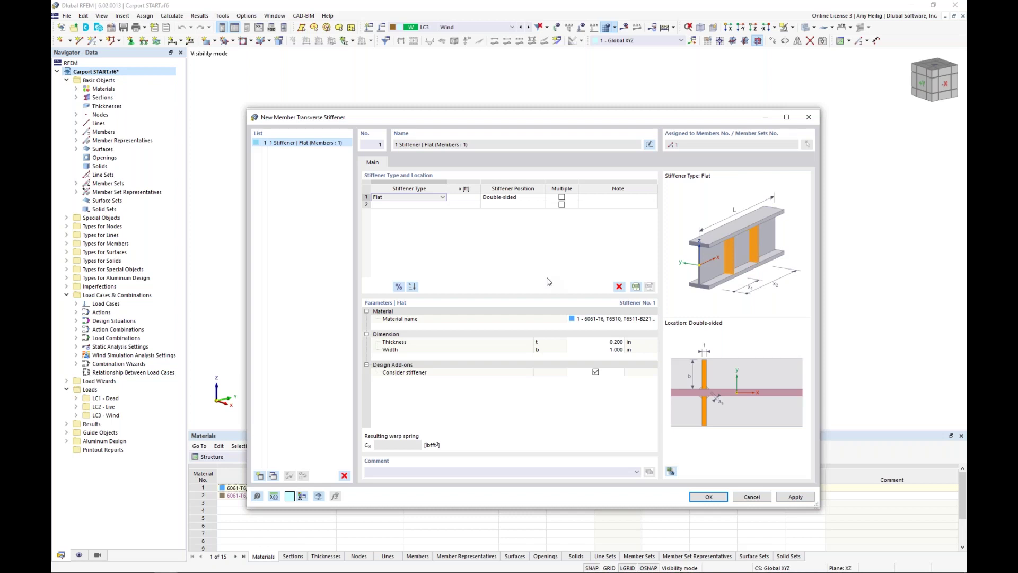
# - Discard the new stiffener, deactivate the column's transverse stiffeners and leave the member without saving the edits
pyautogui.click(751, 497)
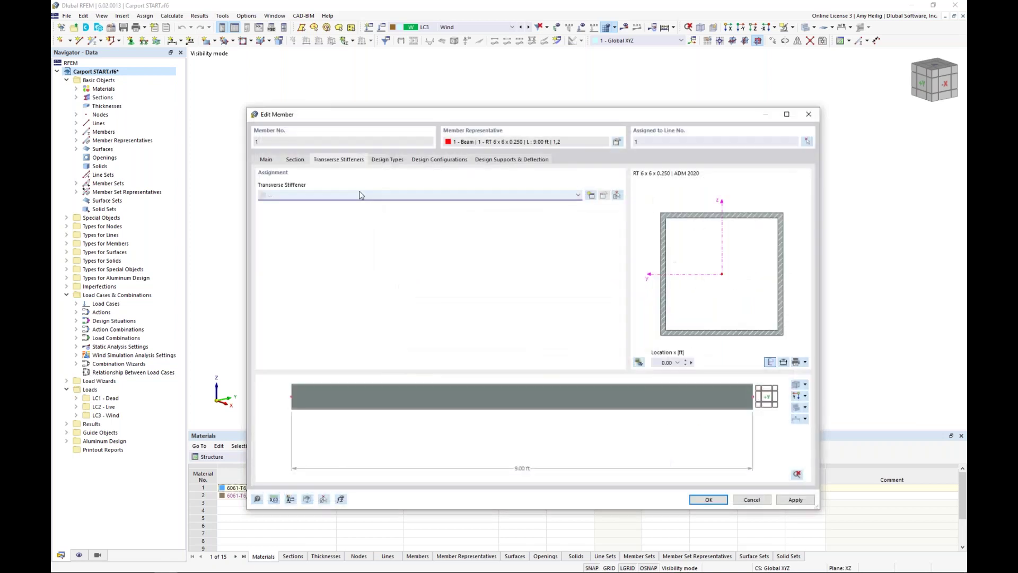
pyautogui.click(264, 160)
pyautogui.click(261, 255)
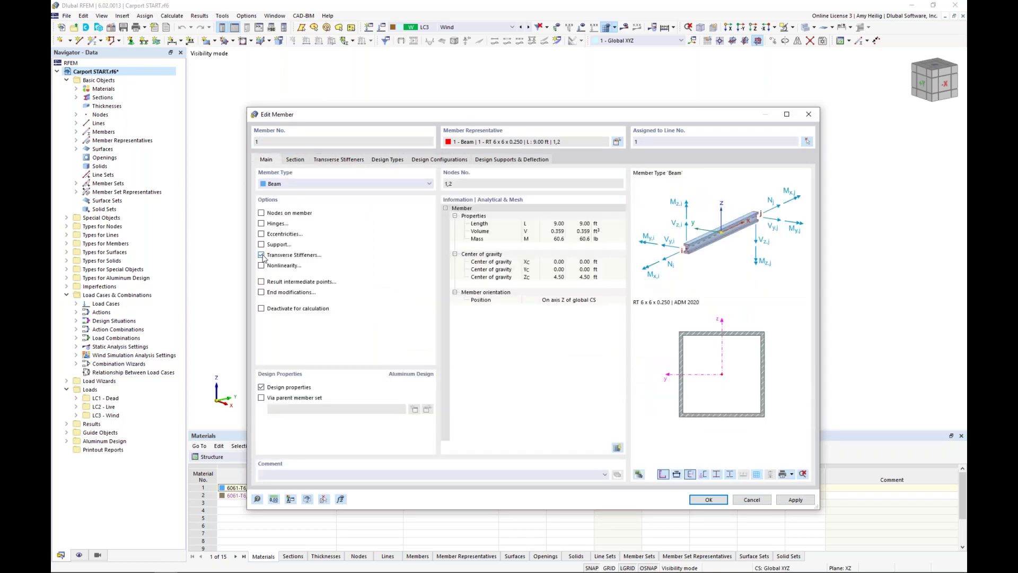
pyautogui.click(751, 500)
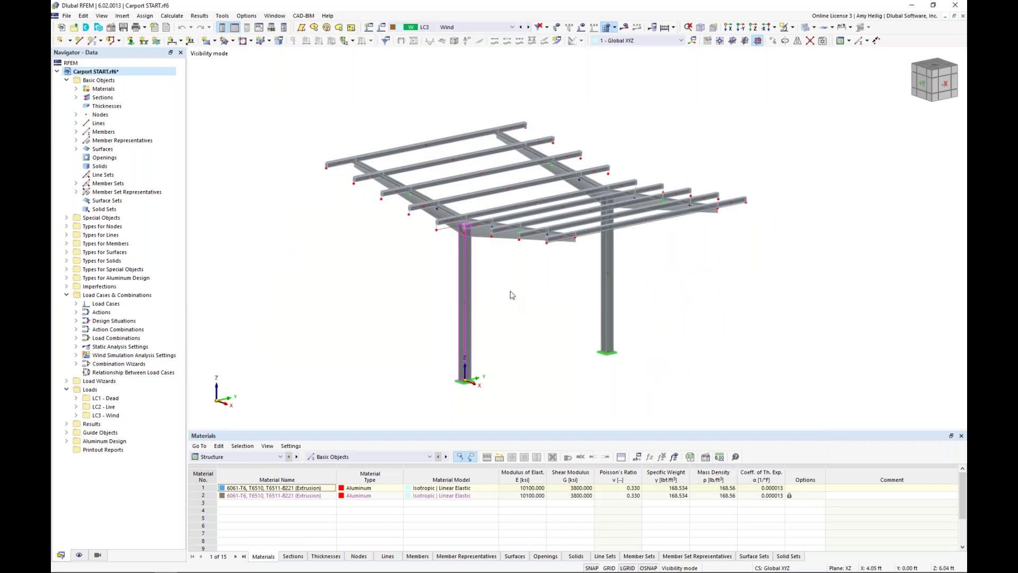
# - Open the tapered roof beam at the front column and compare its section distribution and start and end sections with the model
pyautogui.scroll(2, 512, 291)
pyautogui.scroll(5, 510, 257)
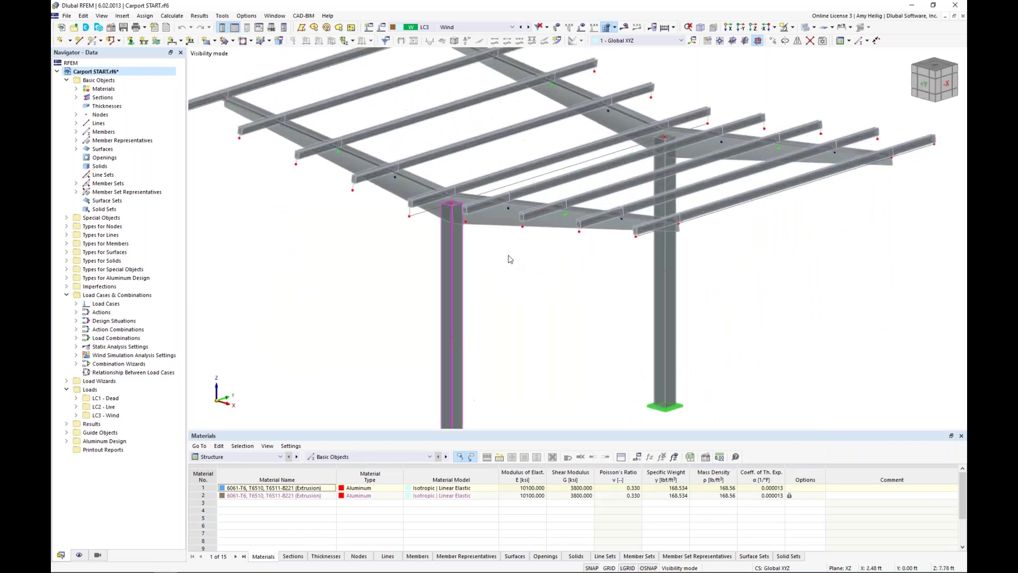
pyautogui.doubleClick(505, 220)
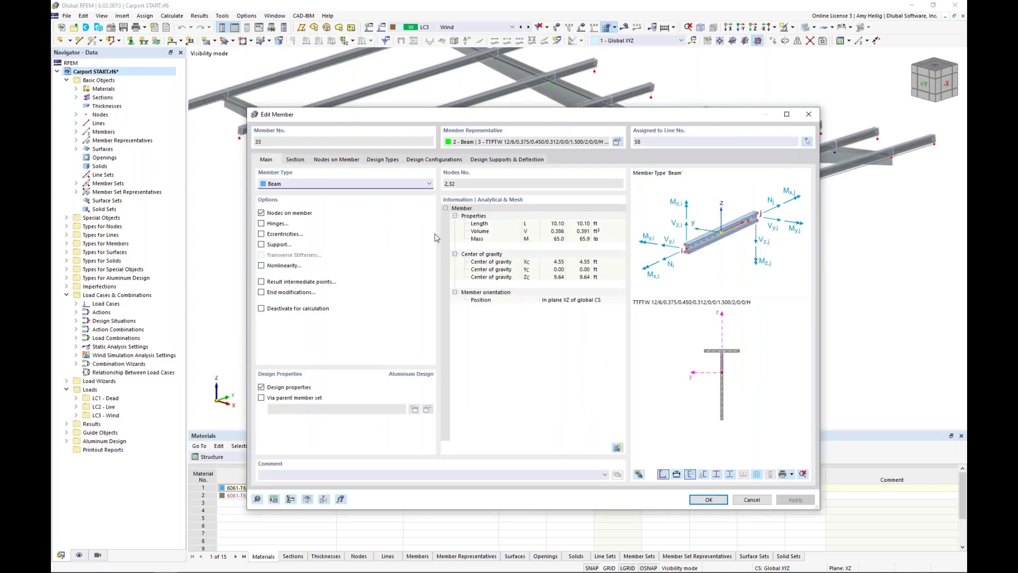
pyautogui.click(295, 160)
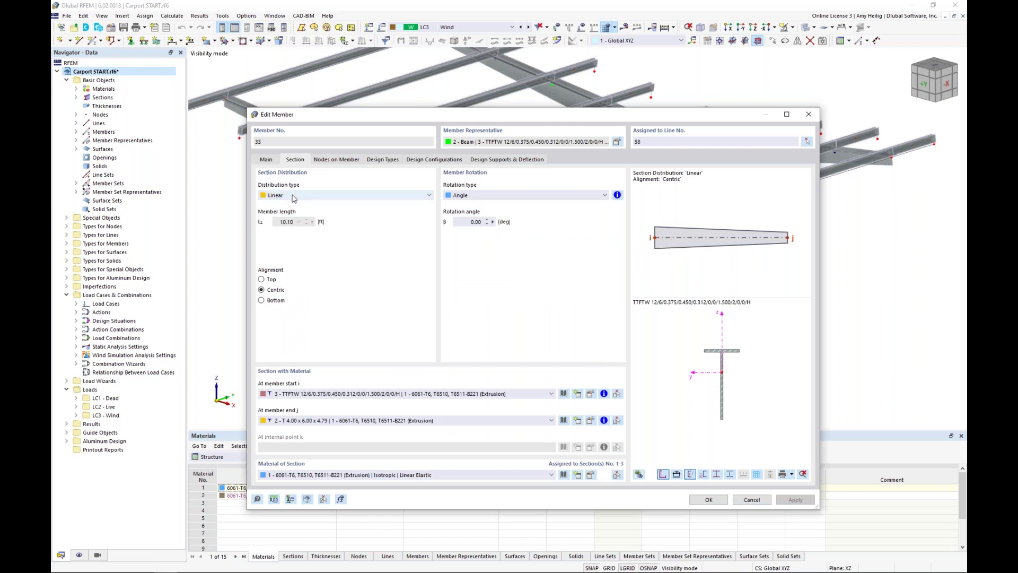
pyautogui.moveTo(433, 117); pyautogui.dragTo(464, 371)
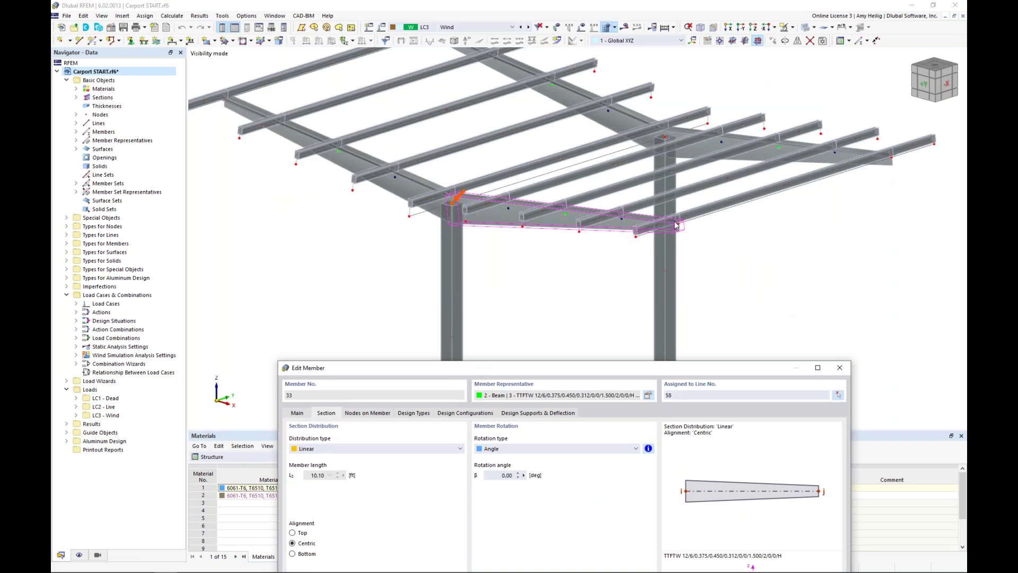
pyautogui.moveTo(638, 368); pyautogui.dragTo(627, 108)
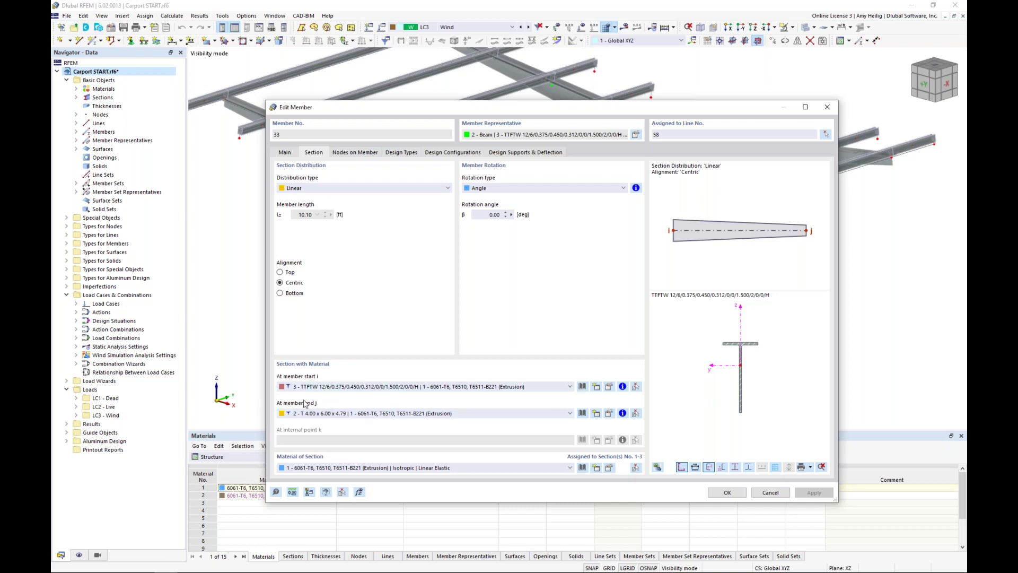
# - Browse the library's standardized ADM 2020 T-sections for the beam's end and pick T 4.00 x 6.00 x 4.79
pyautogui.click(582, 415)
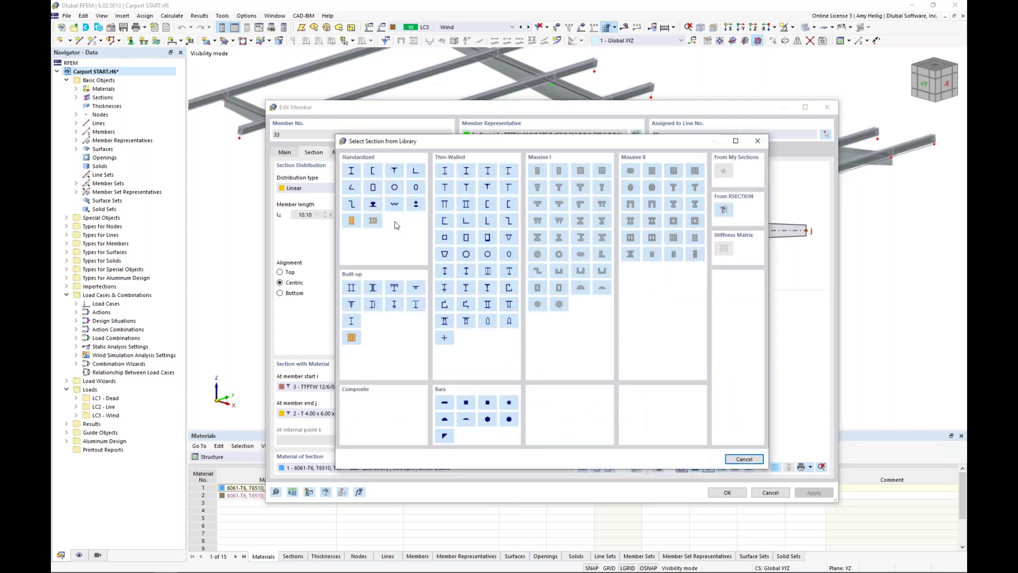
pyautogui.click(400, 174)
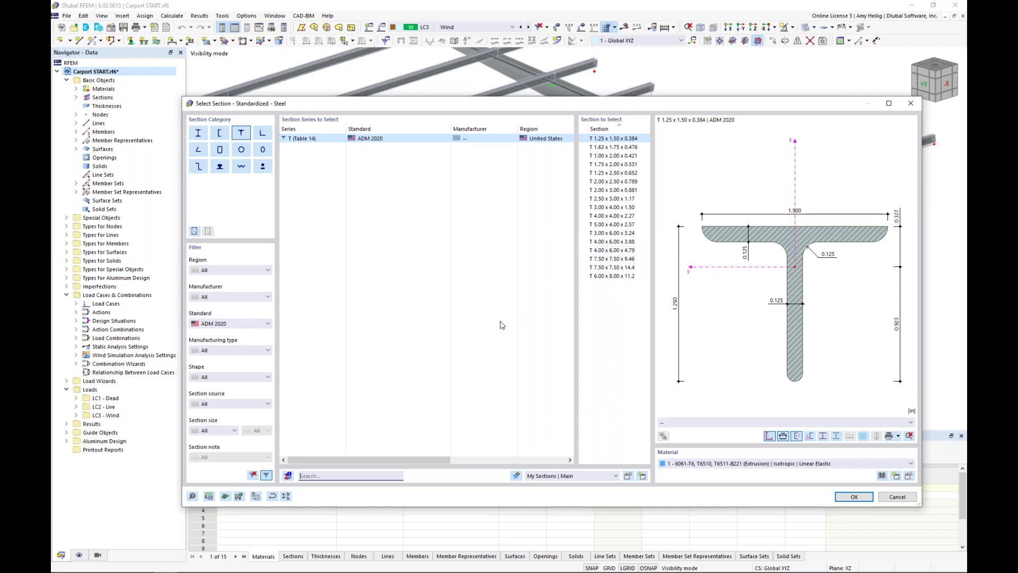
pyautogui.click(645, 251)
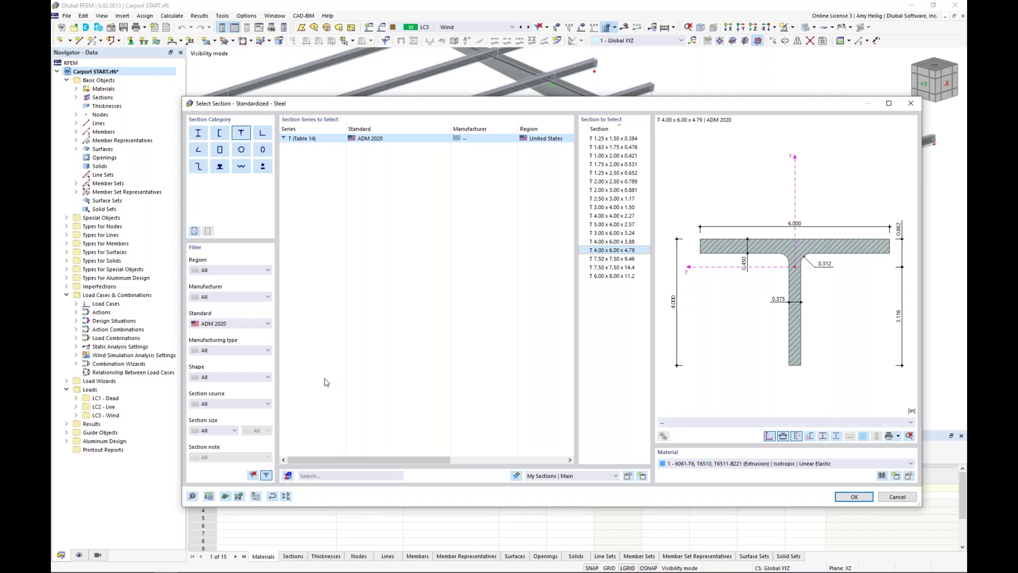
# - Try converting the T-section to a parametric one with a 12 in depth, discard it and close the beam
pyautogui.click(286, 496)
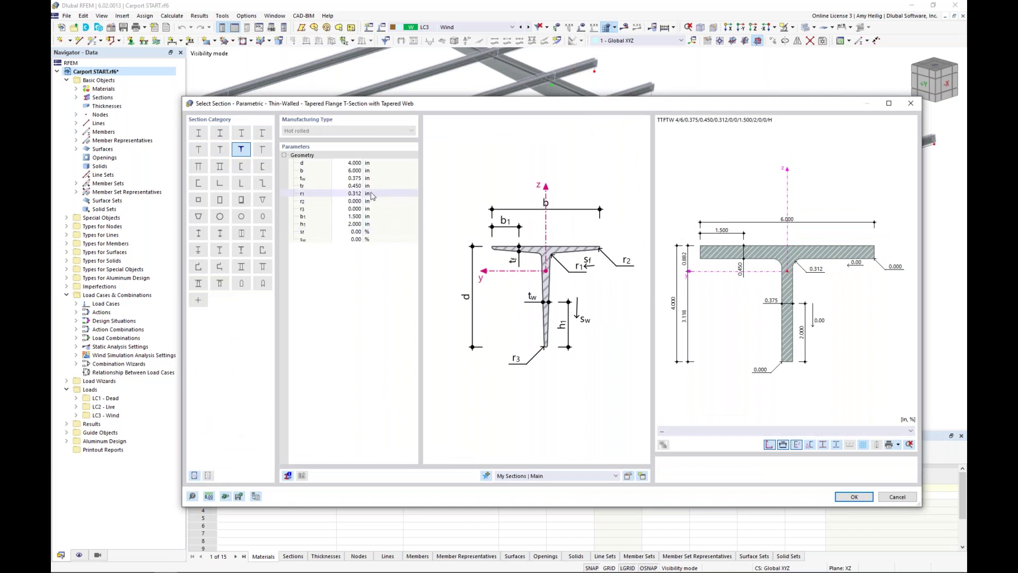
pyautogui.click(351, 163)
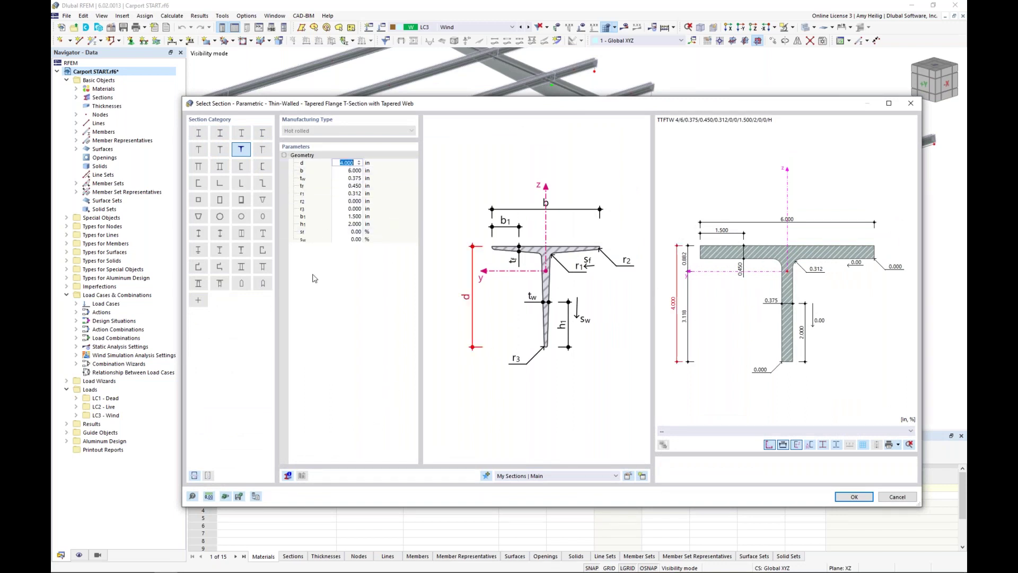
pyautogui.write('12.')
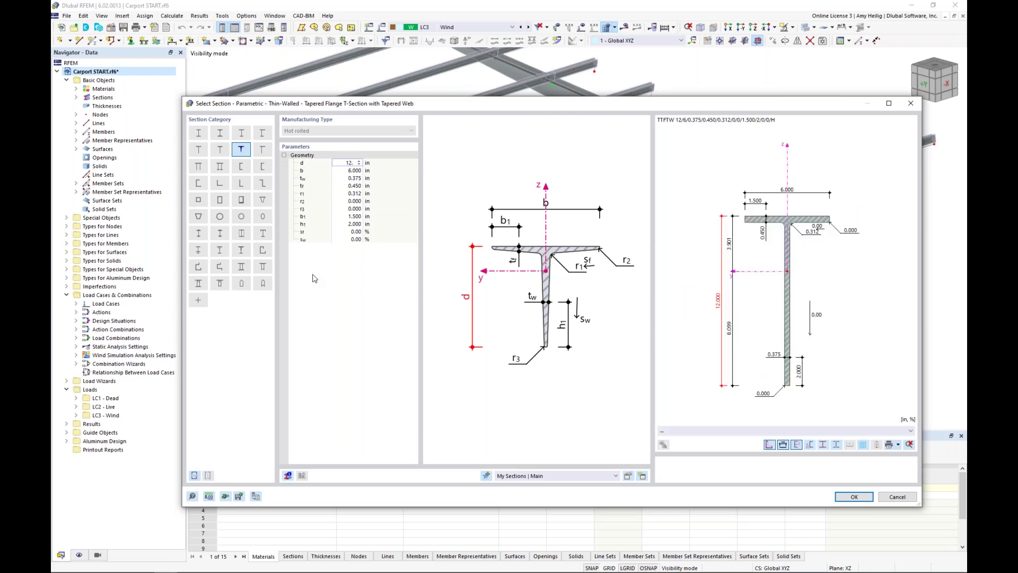
pyautogui.click(351, 170)
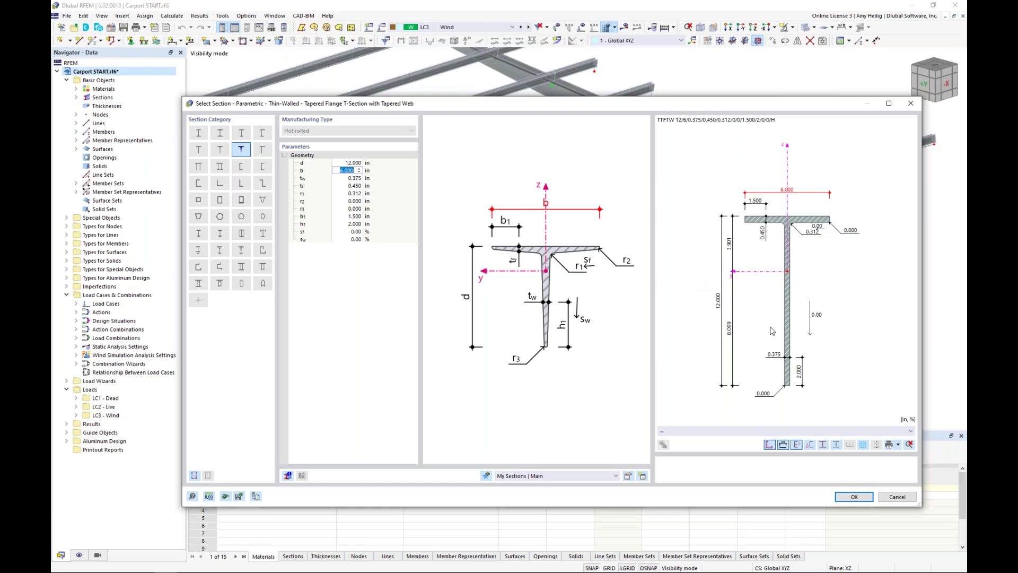
pyautogui.click(897, 497)
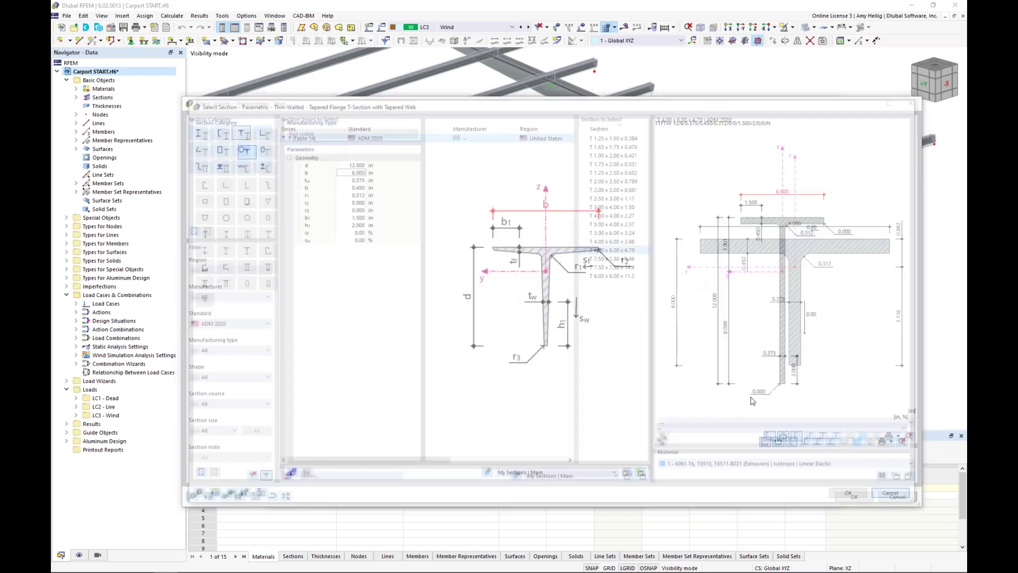
pyautogui.click(898, 497)
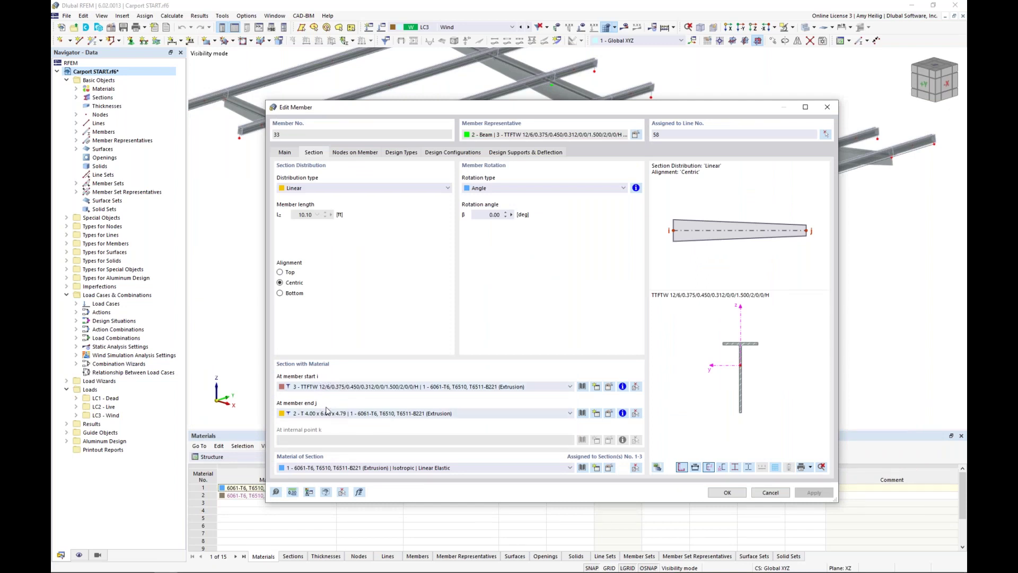
pyautogui.click(285, 155)
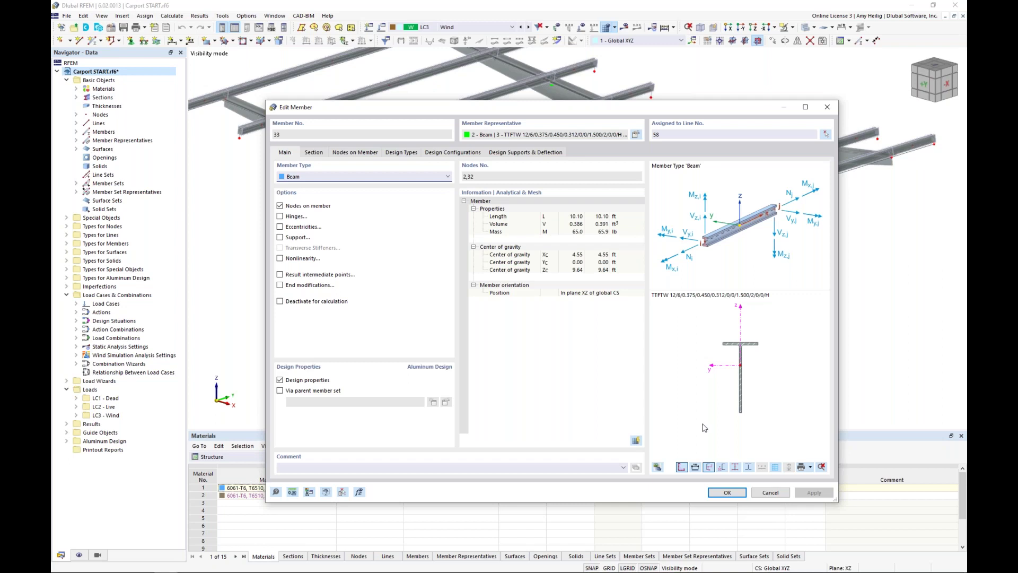
pyautogui.click(729, 494)
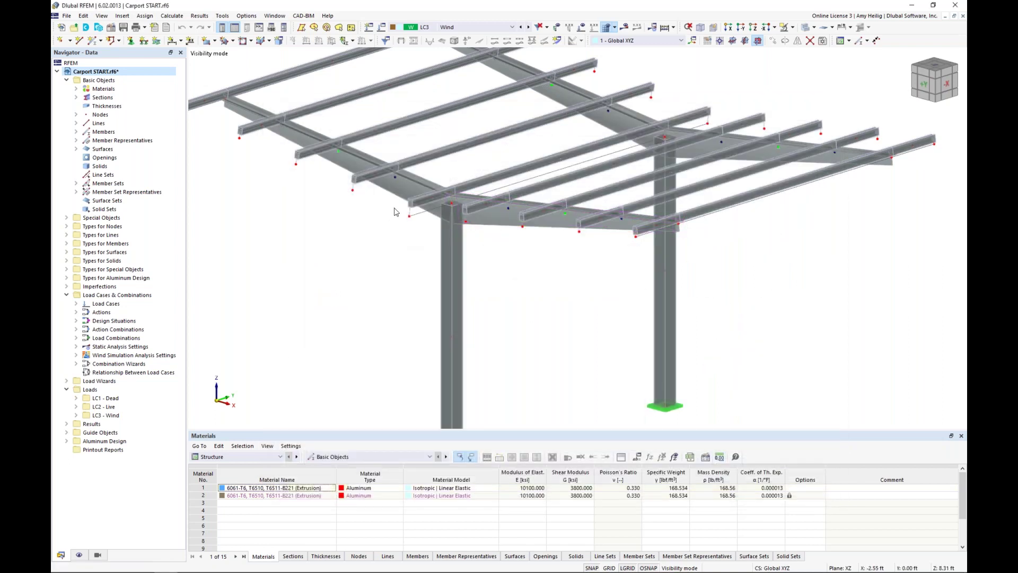
# - Open the purlin above the front column for editing and view its section distribution and assigned section
pyautogui.scroll(3, 393, 212)
pyautogui.scroll(-4, 417, 240)
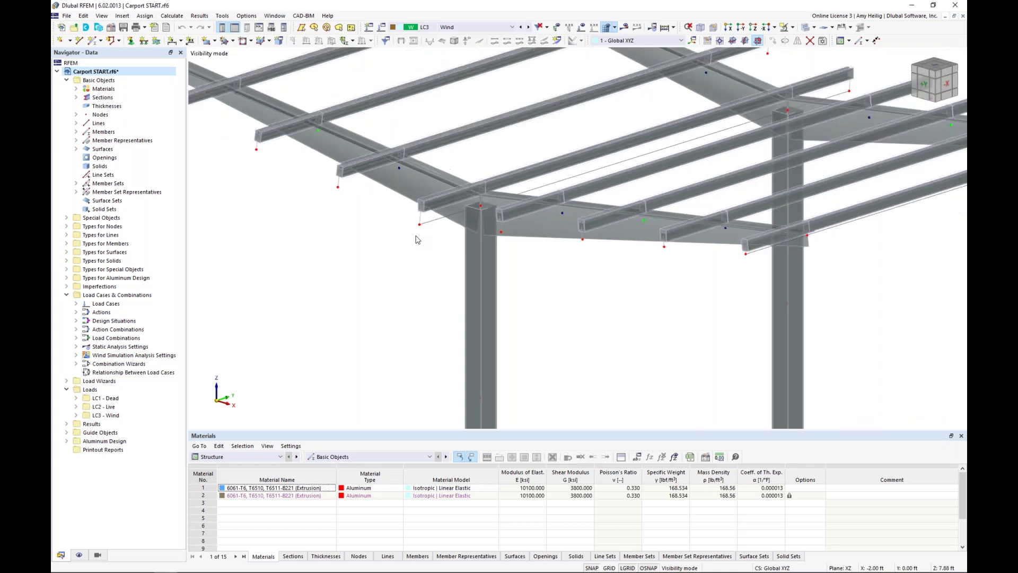
pyautogui.scroll(8, 378, 225)
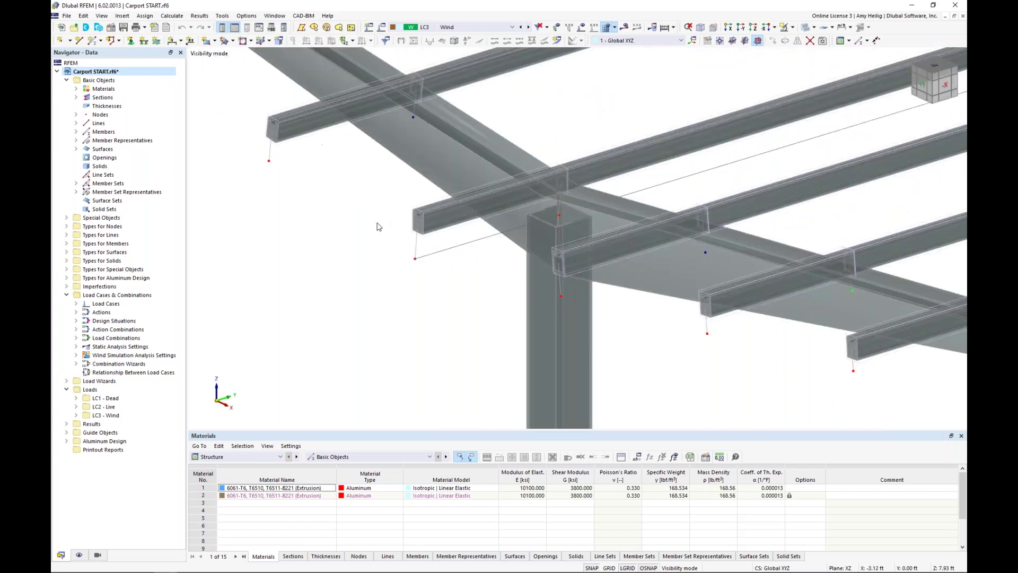
pyautogui.click(807, 27)
pyautogui.scroll(4, 443, 212)
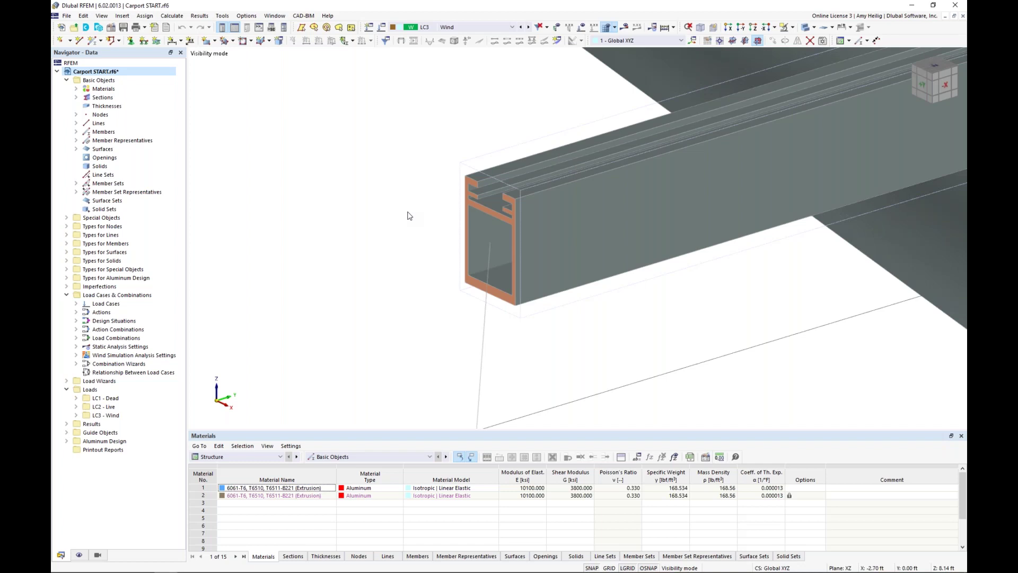
pyautogui.doubleClick(626, 209)
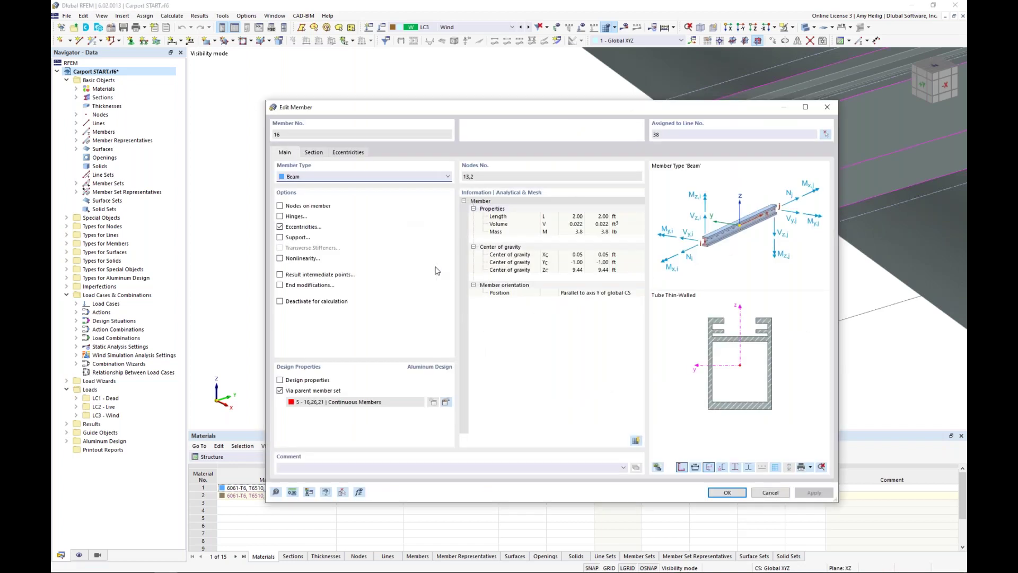
pyautogui.click(314, 152)
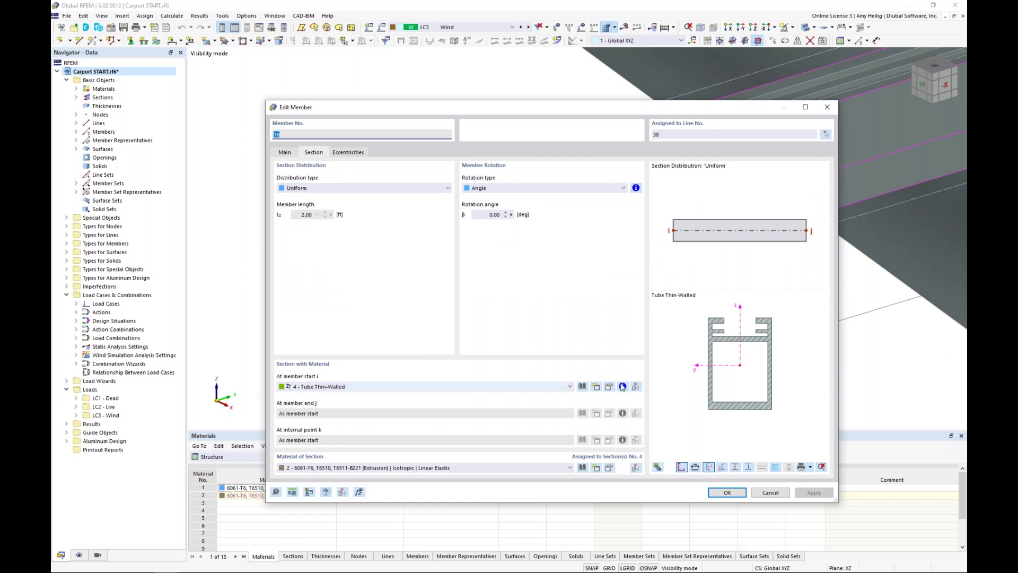
# - Find the RSECTION import option in the section library, leave it unused and view the purlin's main data and eccentricities
pyautogui.click(582, 387)
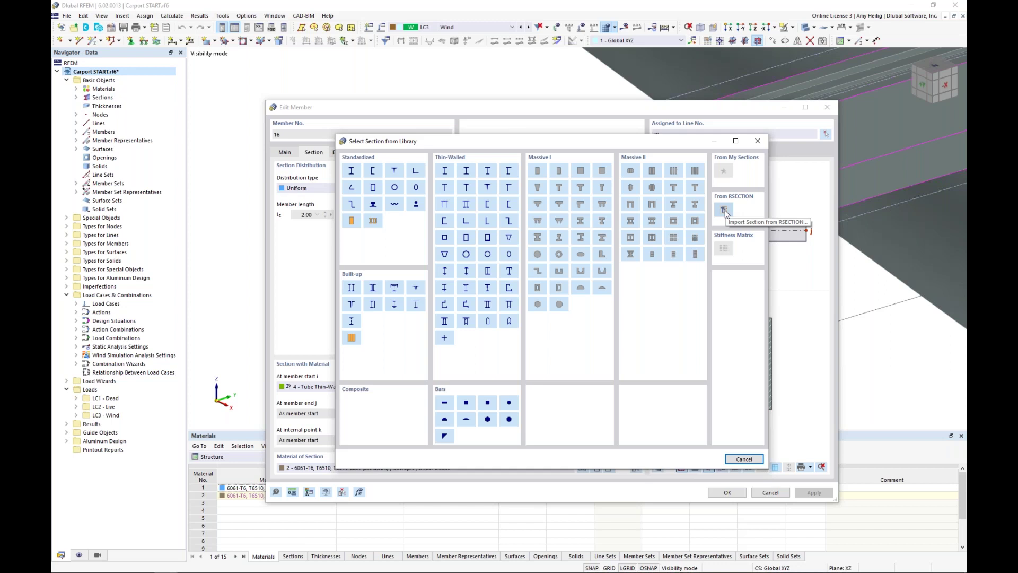
pyautogui.click(744, 459)
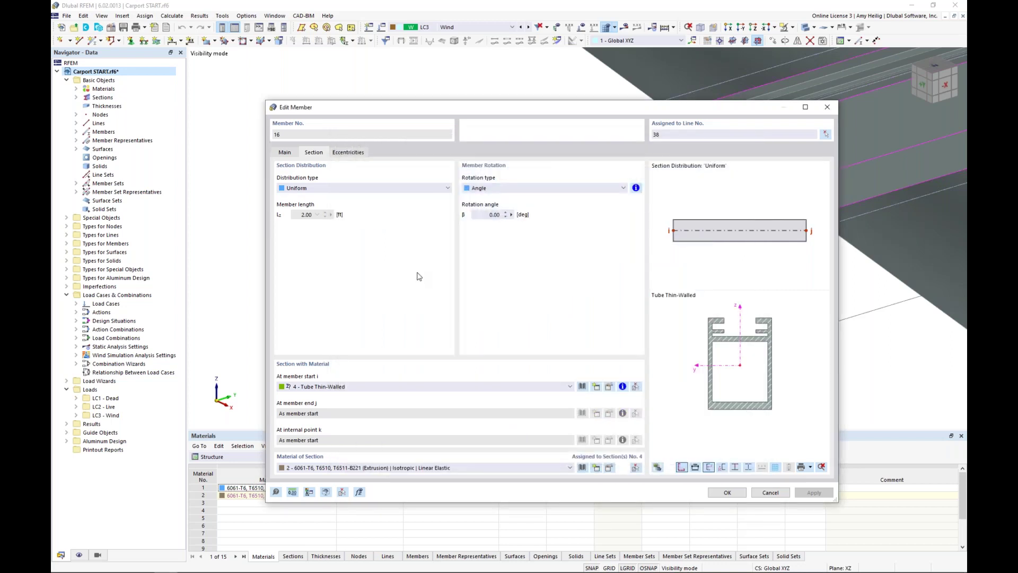
pyautogui.click(285, 153)
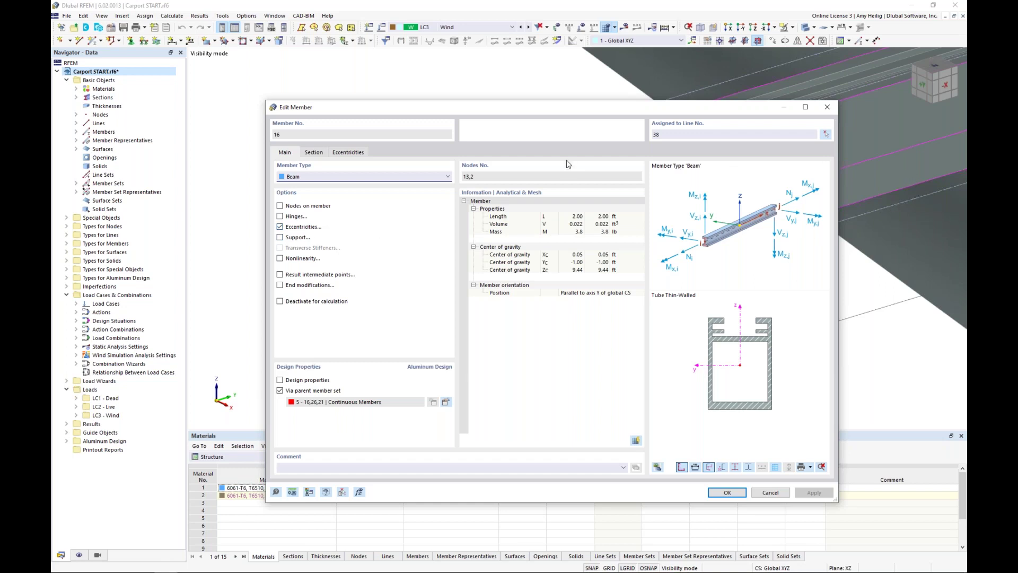
pyautogui.click(350, 154)
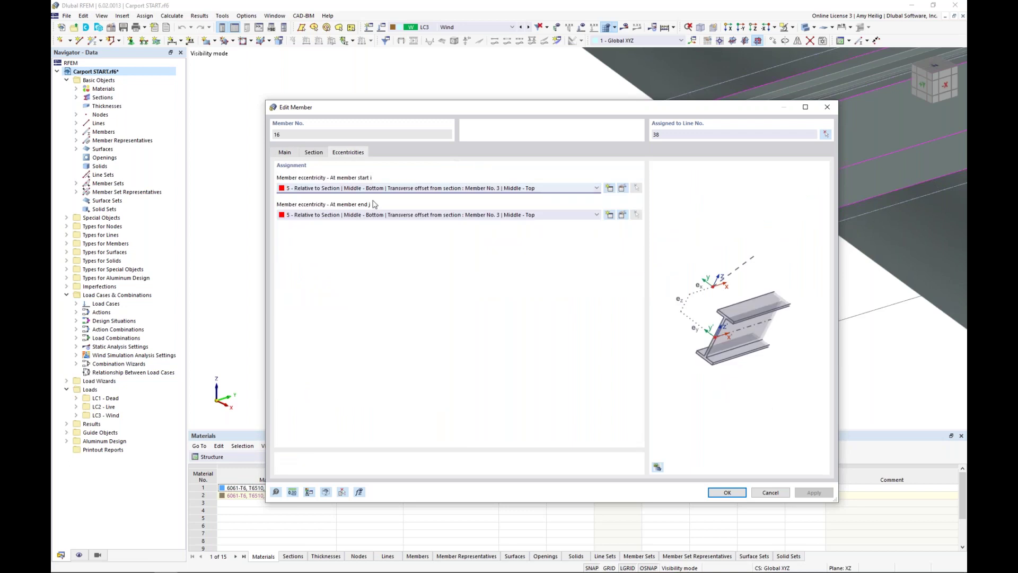
# - Examine the purlin's start eccentricity definition and its available eccentricity types, discard it and close the member without changes
pyautogui.click(623, 190)
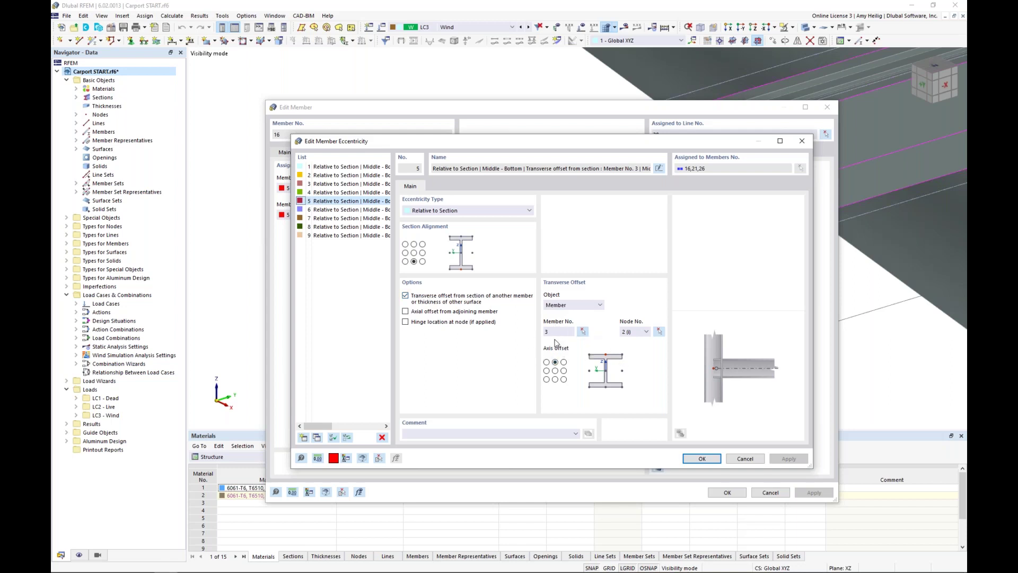
pyautogui.click(468, 211)
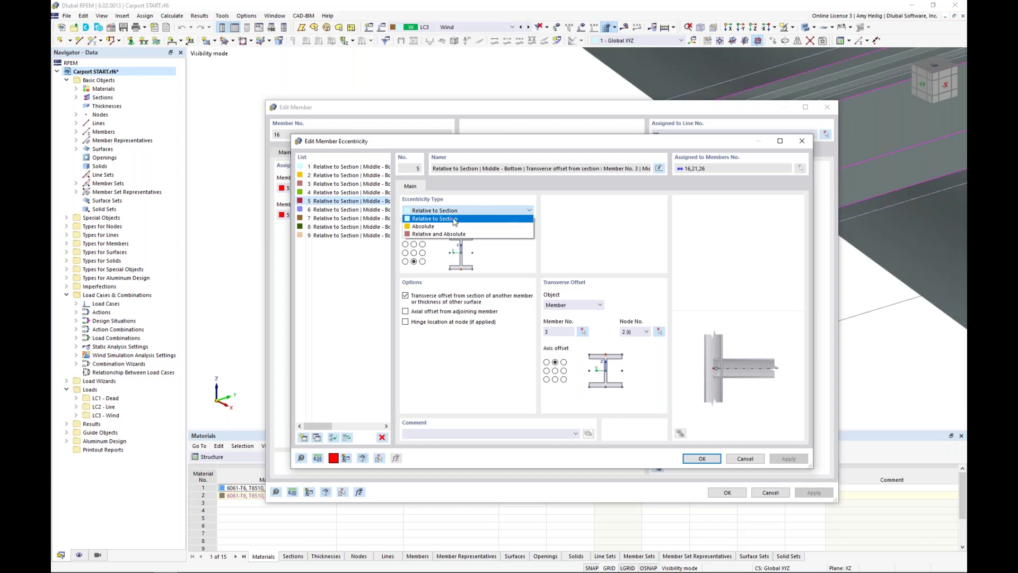
pyautogui.click(517, 265)
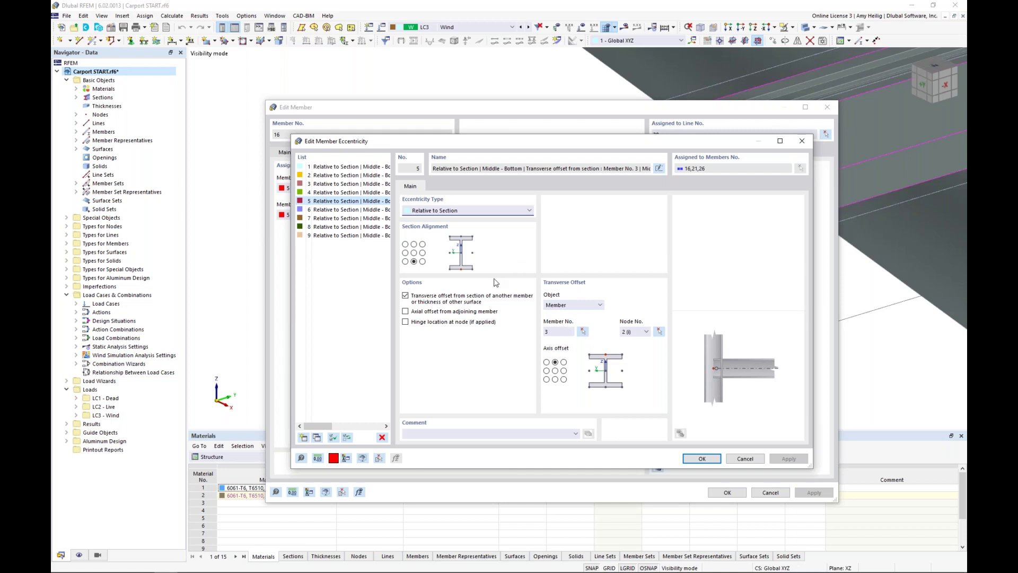
pyautogui.click(486, 211)
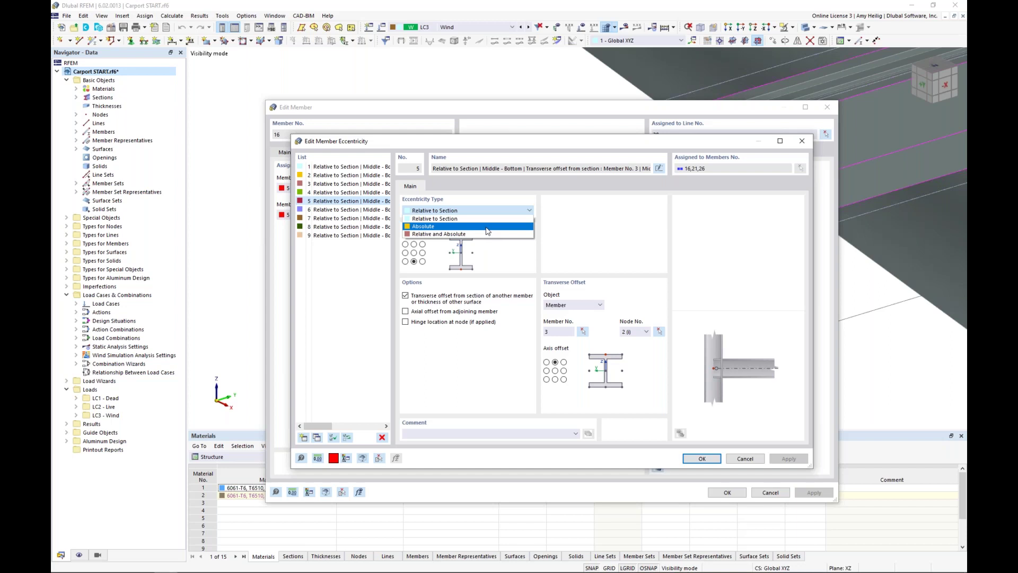
pyautogui.click(575, 242)
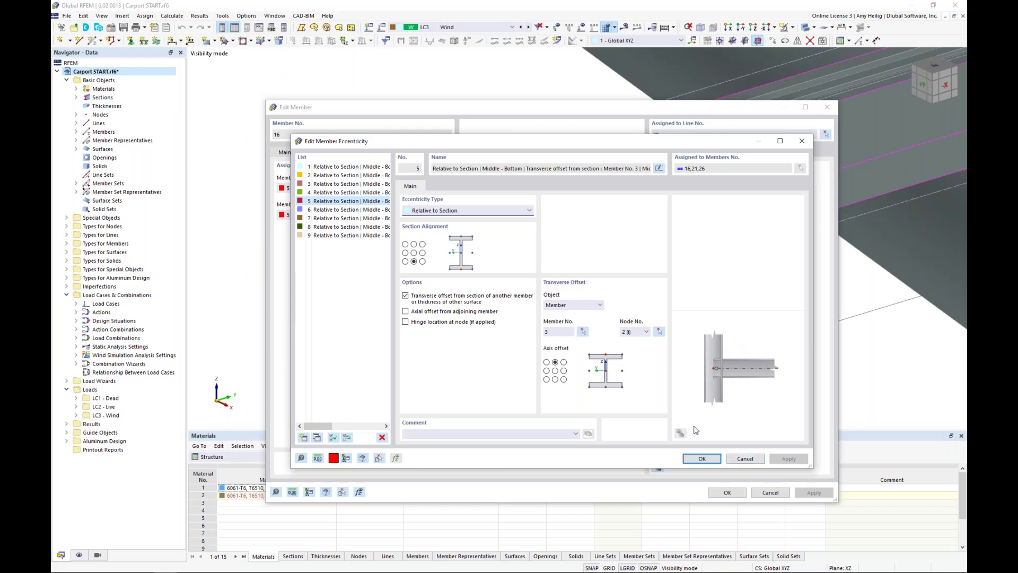
pyautogui.click(746, 459)
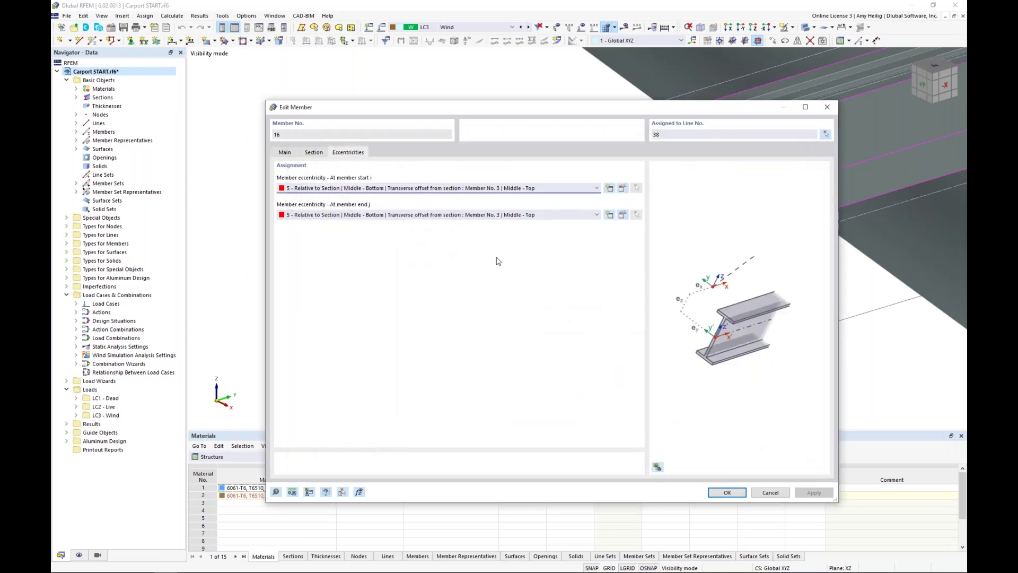
pyautogui.click(285, 153)
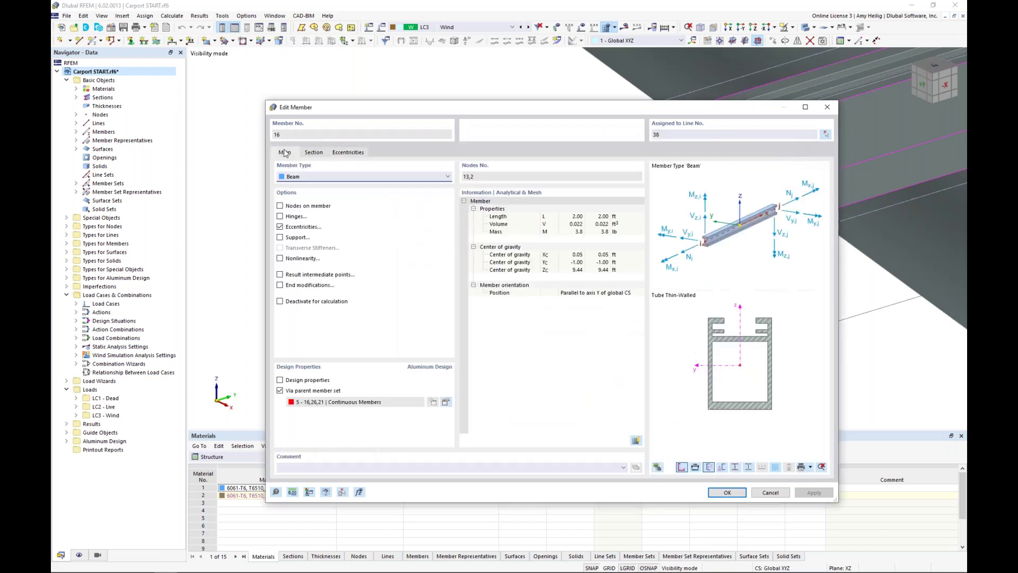
pyautogui.click(778, 491)
# - Highlight the separate member segments of the purlin along the carport's higher roof edge one after another
pyautogui.scroll(-8, 638, 287)
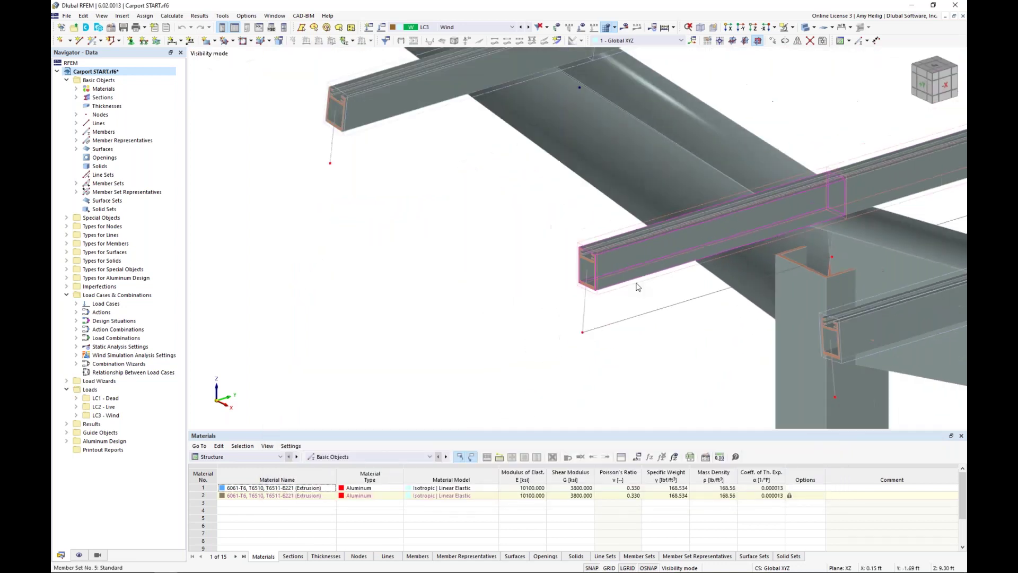
pyautogui.scroll(-3, 638, 287)
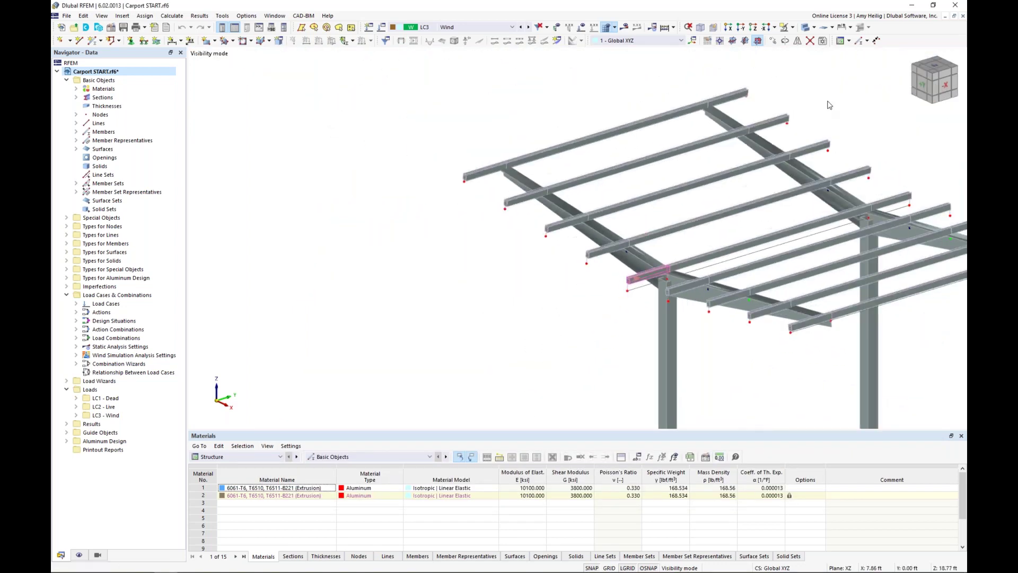
pyautogui.click(806, 30)
pyautogui.moveTo(808, 109); pyautogui.dragTo(656, 112, button='middle')
pyautogui.click(677, 119)
pyautogui.click(343, 173)
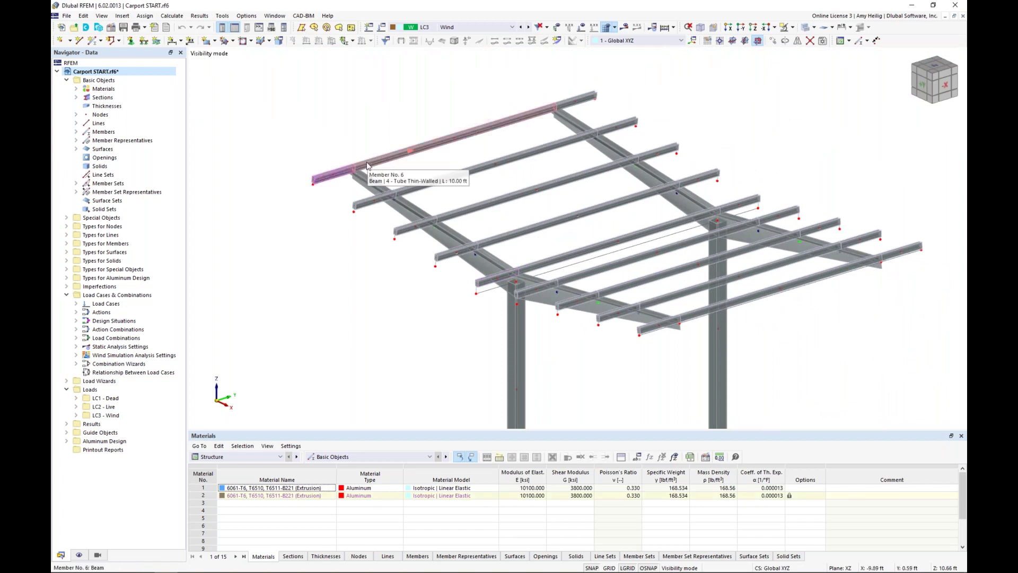
pyautogui.click(493, 126)
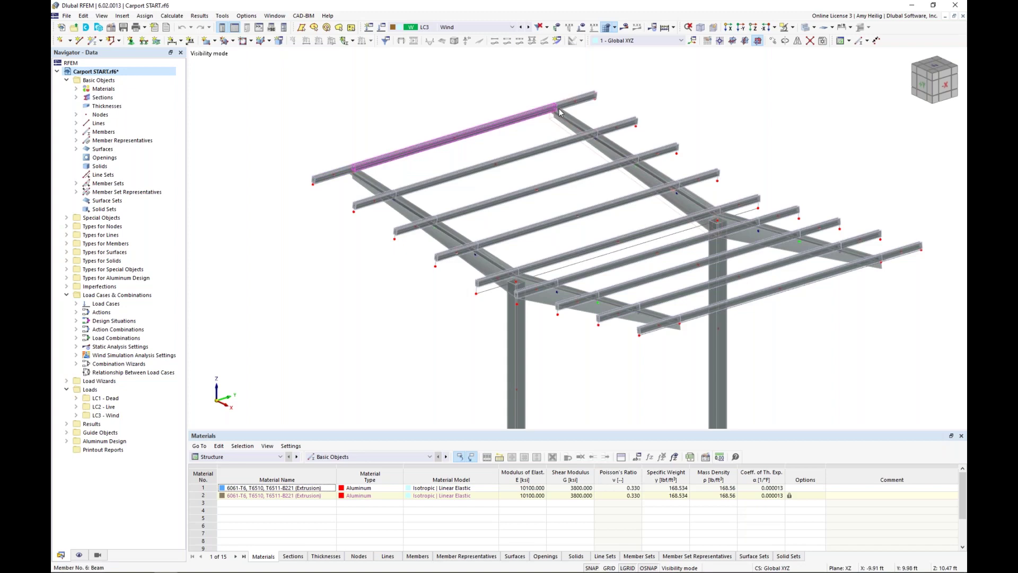
pyautogui.click(572, 102)
# - Switch the model display to wireframe to examine the purlin segments and the nodes where they meet the beams
pyautogui.keyDown('ctrl'); pyautogui.moveTo(460, 172); pyautogui.dragTo(461, 176, button='middle'); pyautogui.keyUp('ctrl')
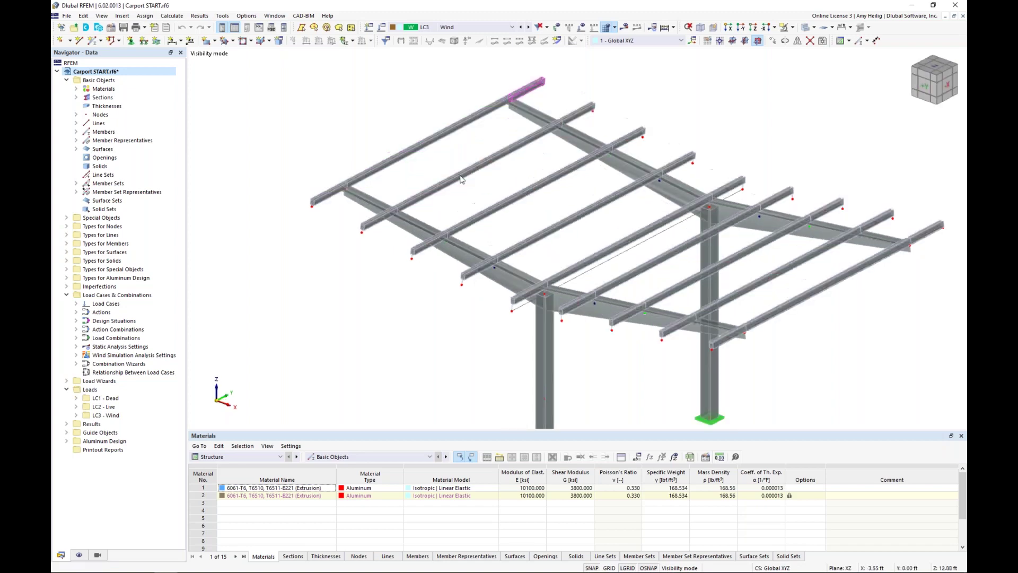
pyautogui.scroll(3, 414, 178)
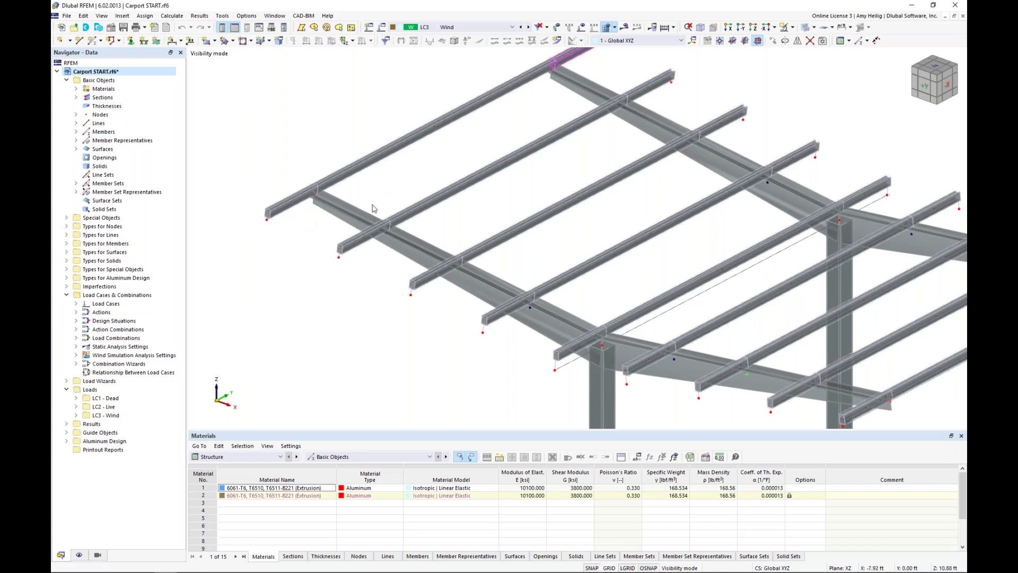
pyautogui.click(779, 29)
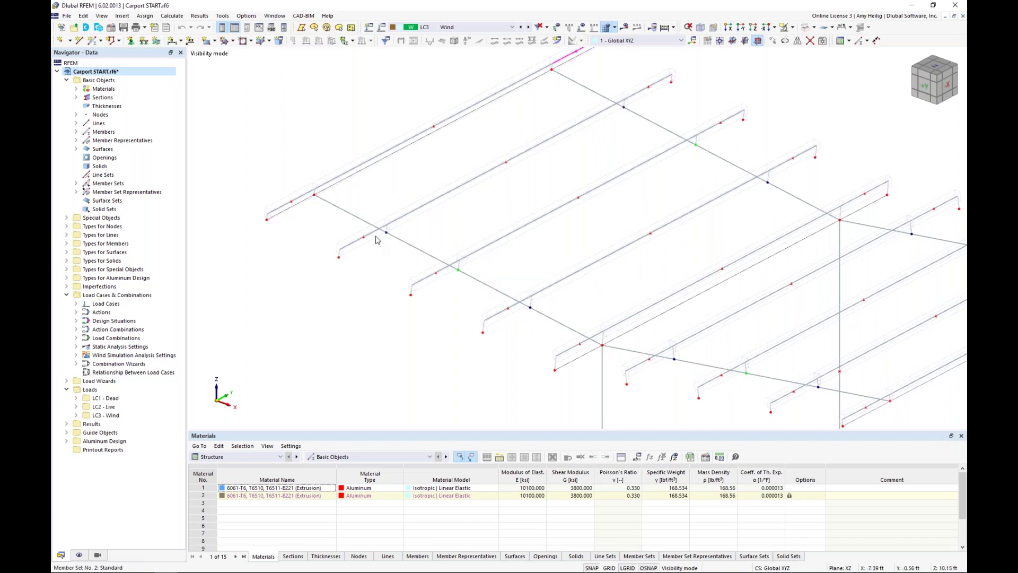
pyautogui.moveTo(368, 200); pyautogui.dragTo(418, 242, button='middle')
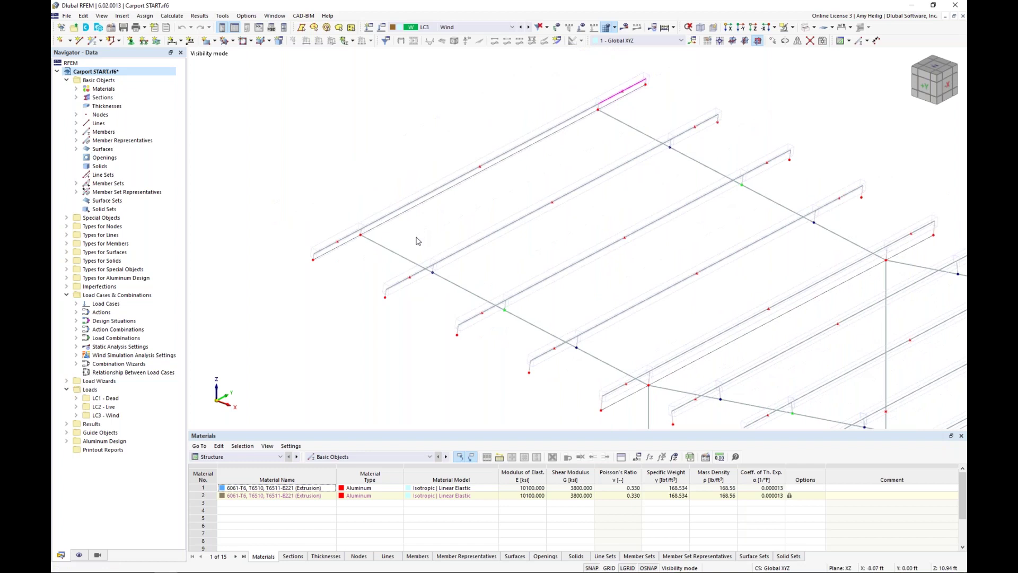
# - Try to create continuous member sets from all 27 purlin members, selected in a view along the X-axis
pyautogui.scroll(-5, 418, 241)
pyautogui.keyDown('ctrl'); pyautogui.moveTo(617, 319); pyautogui.dragTo(573, 328, button='middle'); pyautogui.keyUp('ctrl')
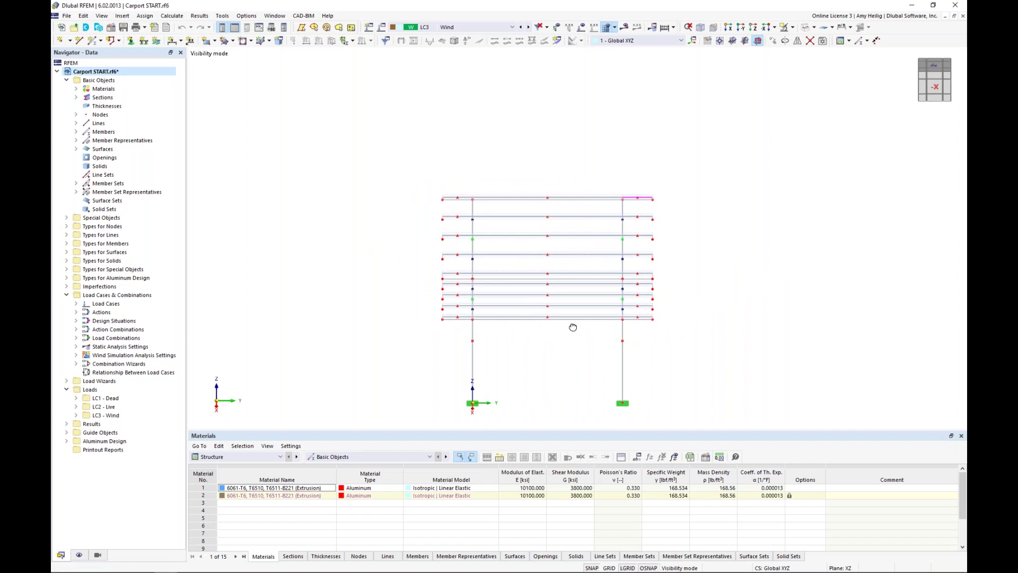
pyautogui.moveTo(550, 241); pyautogui.dragTo(523, 167)
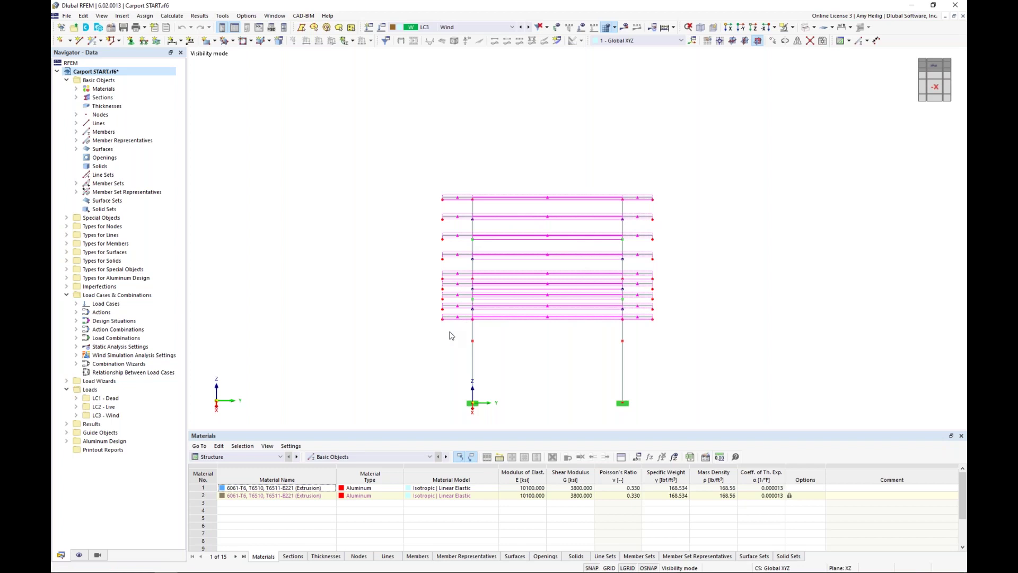
pyautogui.moveTo(453, 332); pyautogui.dragTo(409, 171)
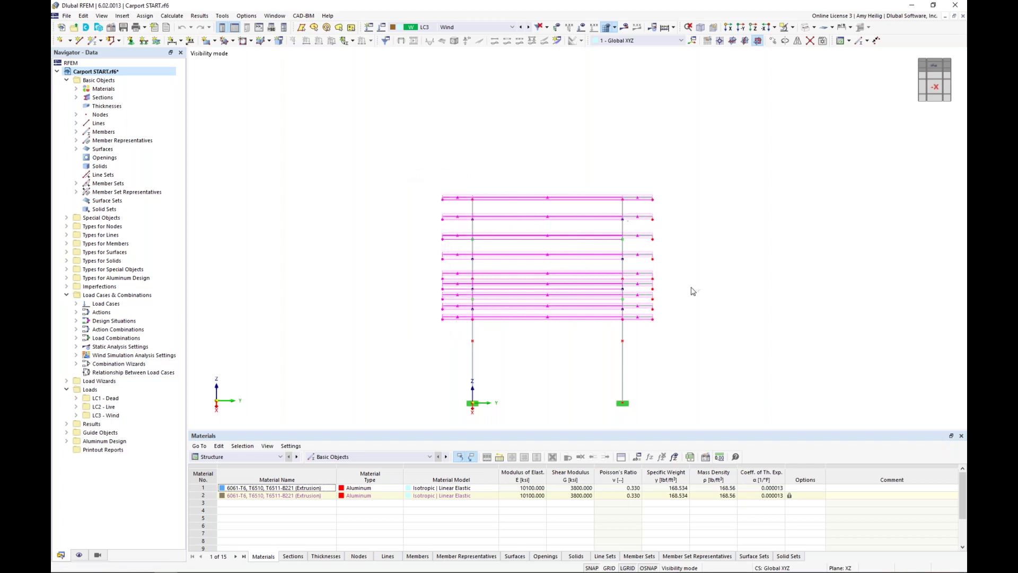
pyautogui.moveTo(684, 323); pyautogui.dragTo(641, 191)
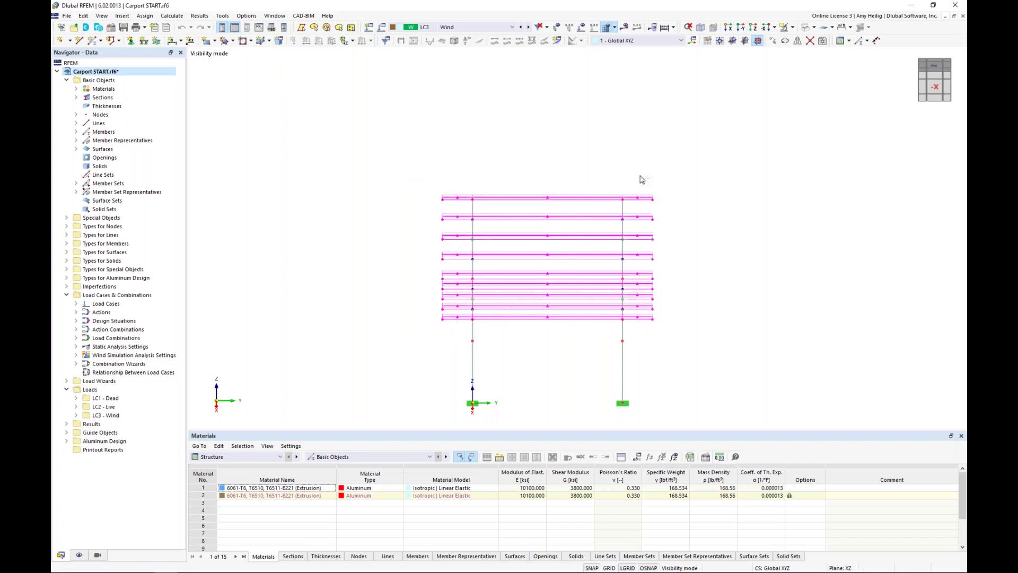
pyautogui.rightClick(588, 199)
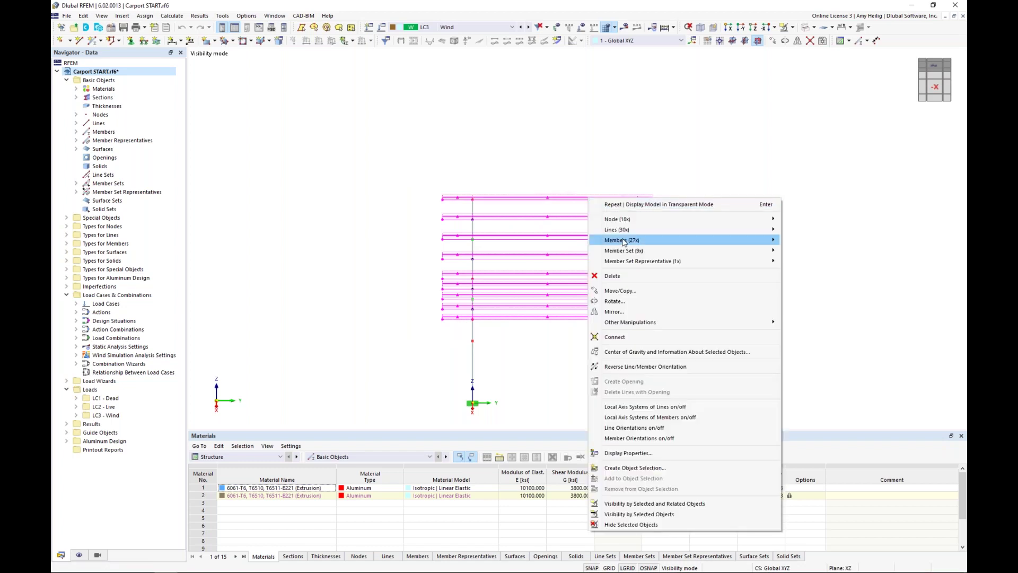
pyautogui.moveTo(624, 242)
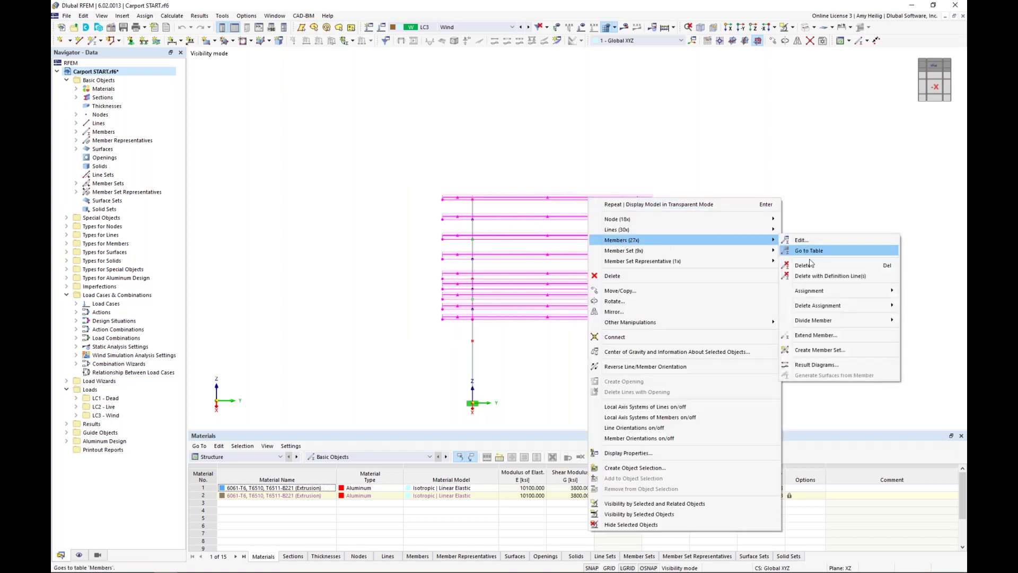
pyautogui.click(820, 350)
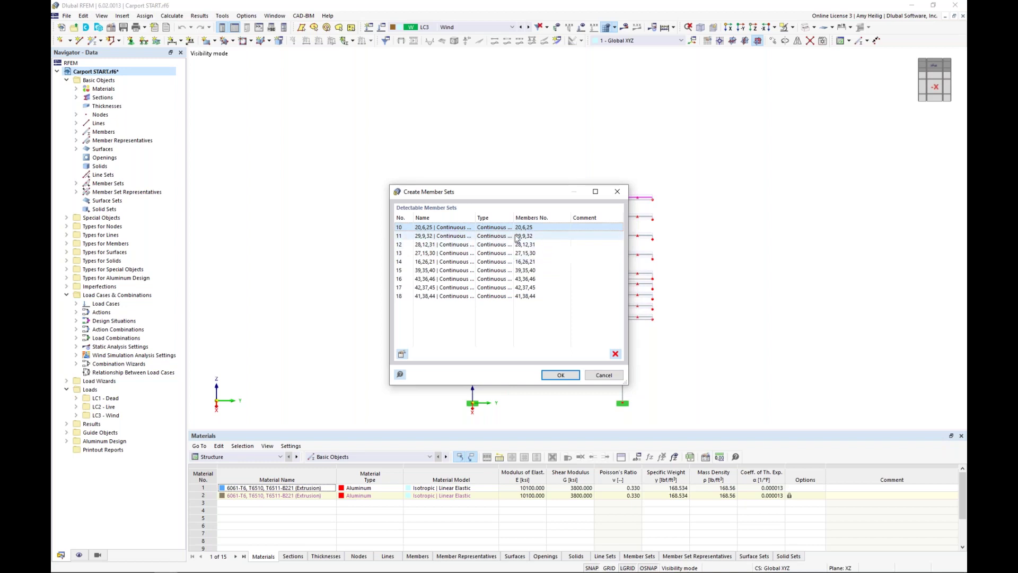
pyautogui.click(560, 375)
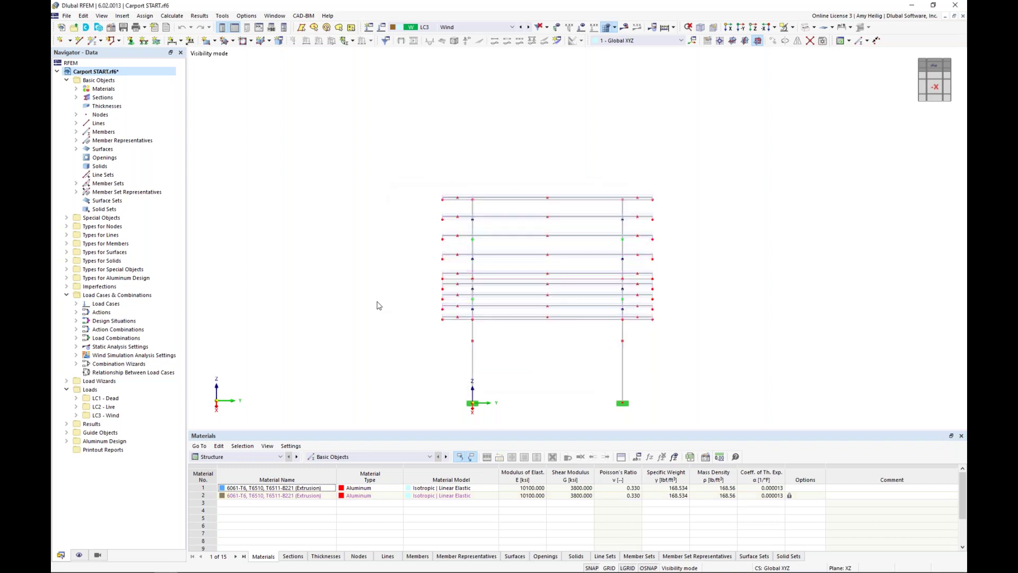
# - Inspect the purlin end at the upper roof corner and review the existing continuous member sets
pyautogui.keyDown('ctrl'); pyautogui.moveTo(376, 286); pyautogui.dragTo(436, 306, button='middle'); pyautogui.keyUp('ctrl')
pyautogui.scroll(8, 415, 232)
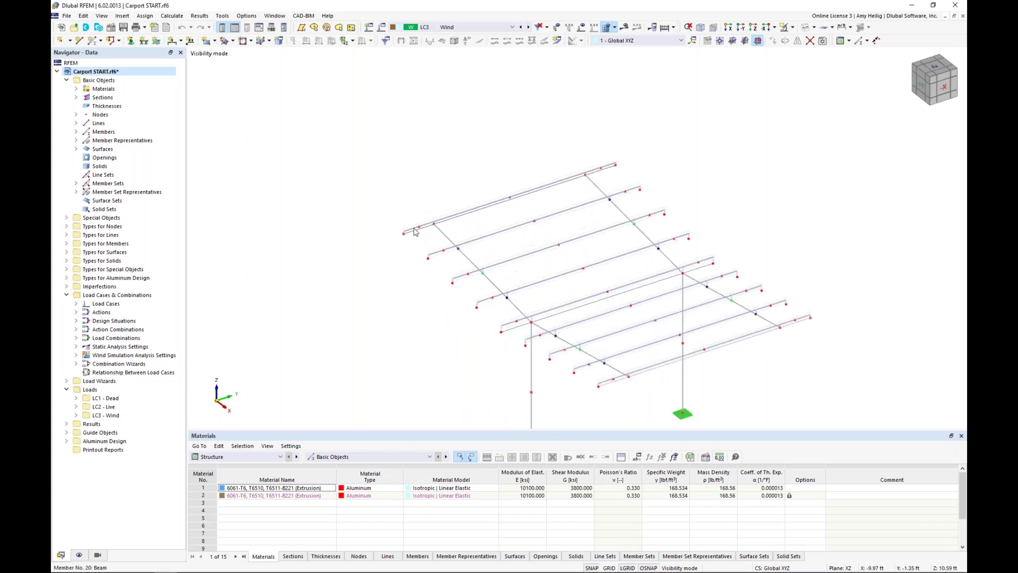
pyautogui.scroll(3, 408, 213)
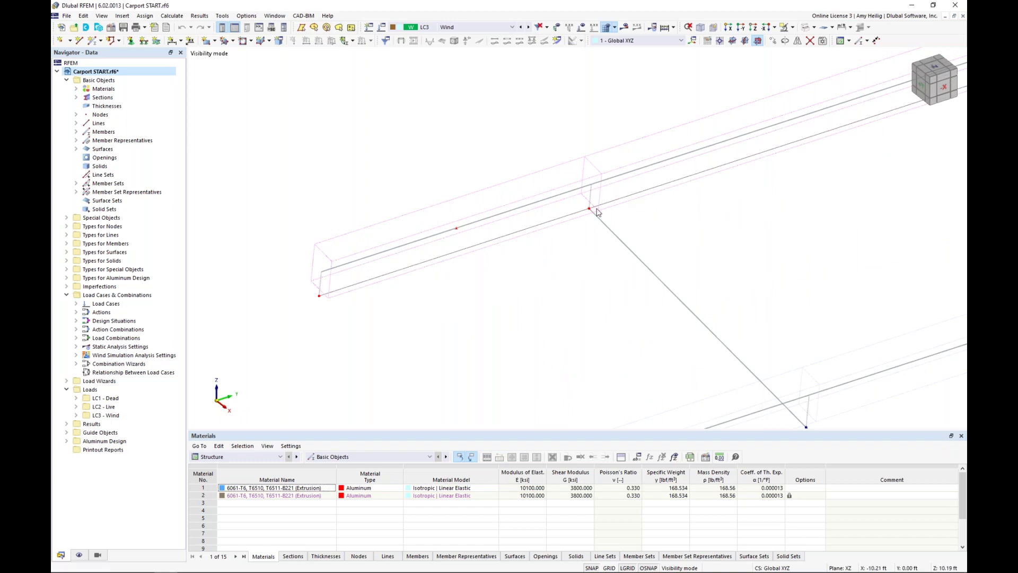
pyautogui.click(76, 184)
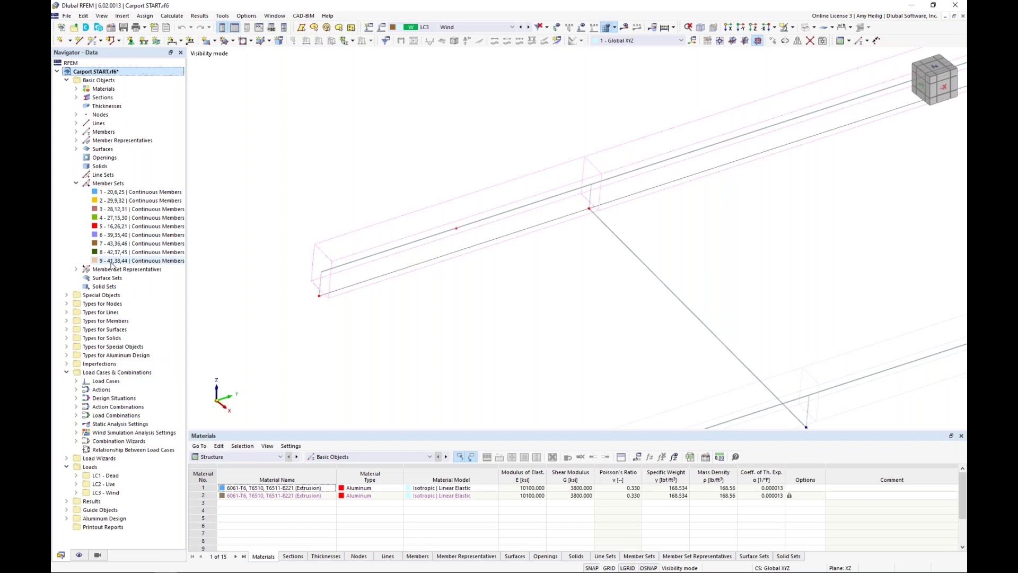
pyautogui.click(76, 184)
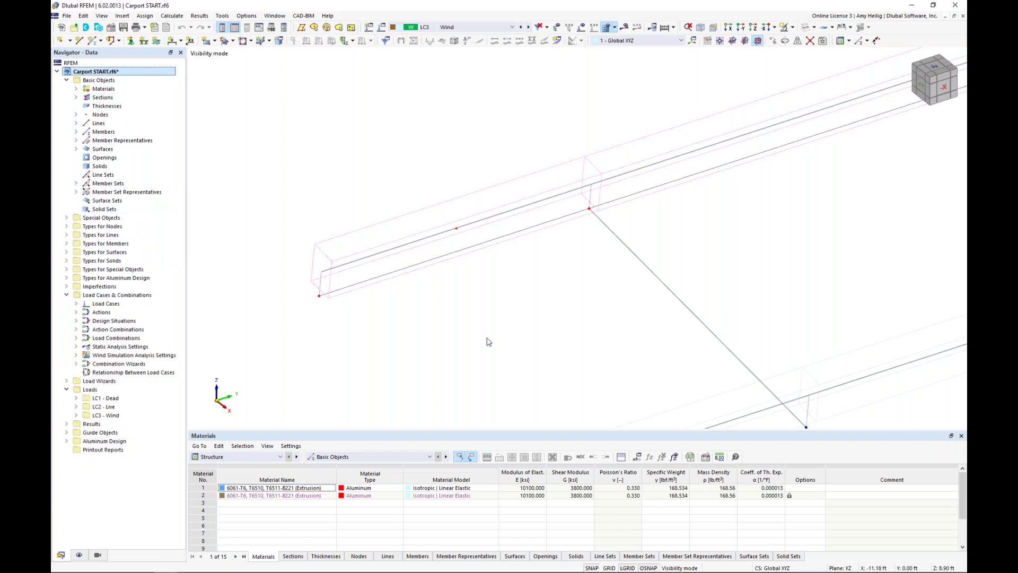
# - Bring the whole carport back into view and switch the model display from wireframe to solid
pyautogui.scroll(-8, 489, 341)
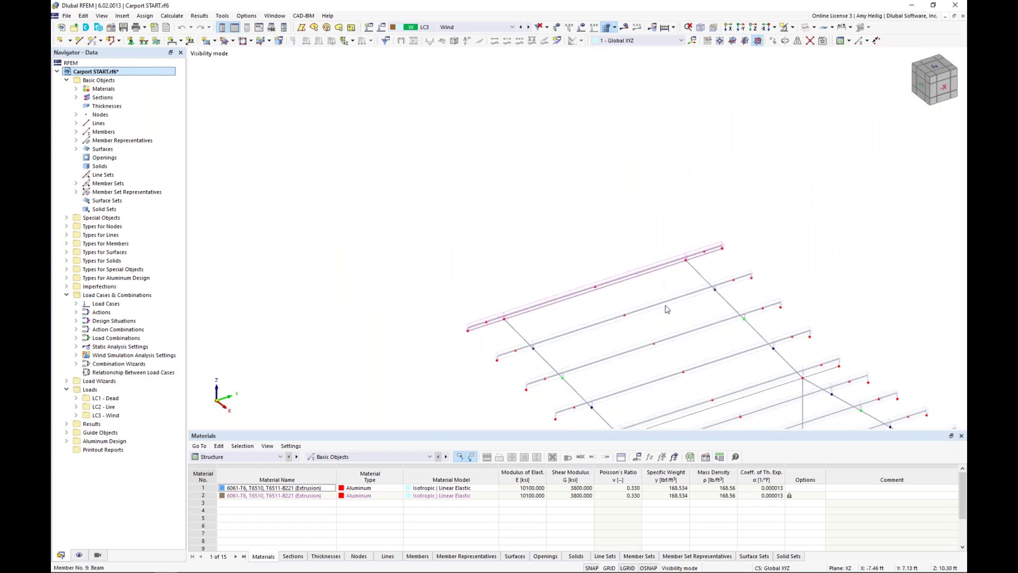
pyautogui.moveTo(668, 309); pyautogui.dragTo(493, 157, button='middle')
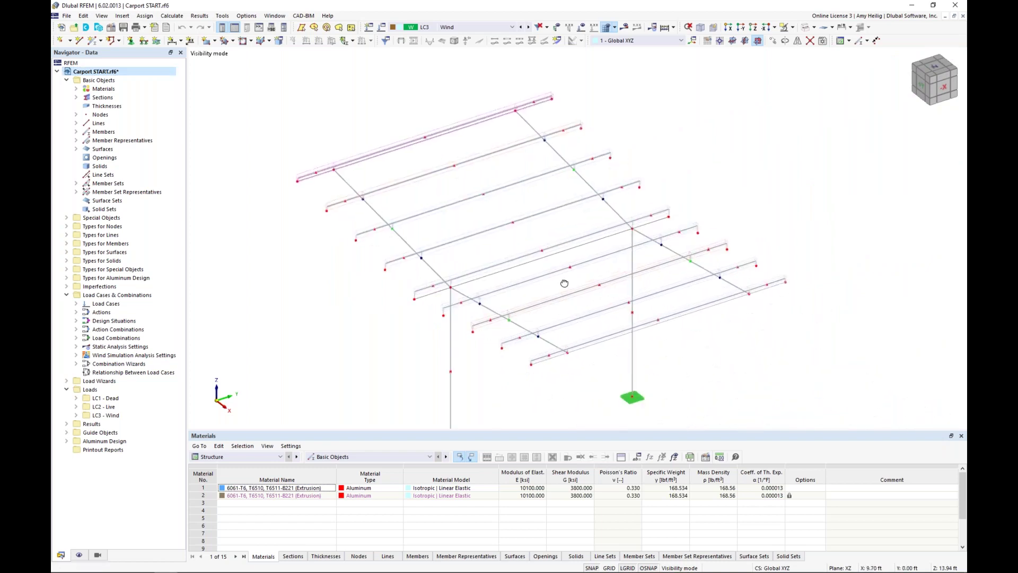
pyautogui.keyDown('ctrl'); pyautogui.moveTo(564, 283); pyautogui.dragTo(566, 267, button='middle'); pyautogui.keyUp('ctrl')
pyautogui.scroll(-1, 566, 270)
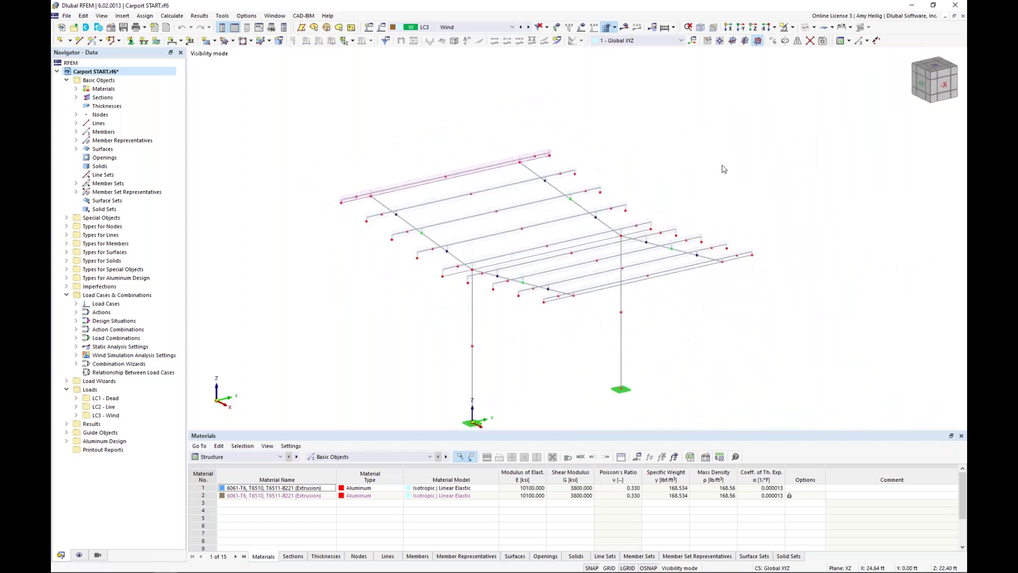
pyautogui.click(814, 27)
pyautogui.click(825, 50)
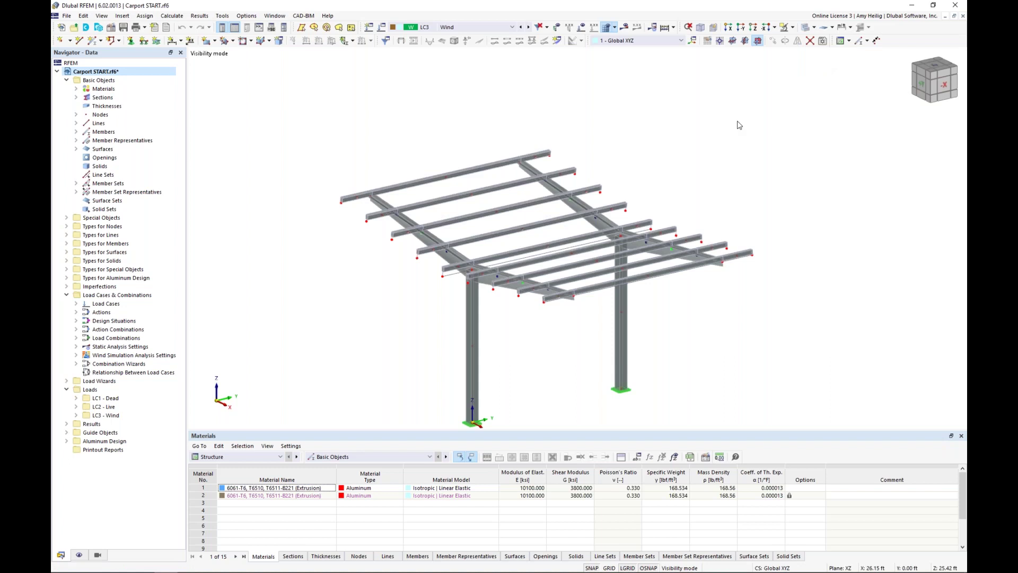
pyautogui.moveTo(670, 280); pyautogui.dragTo(654, 259, button='middle')
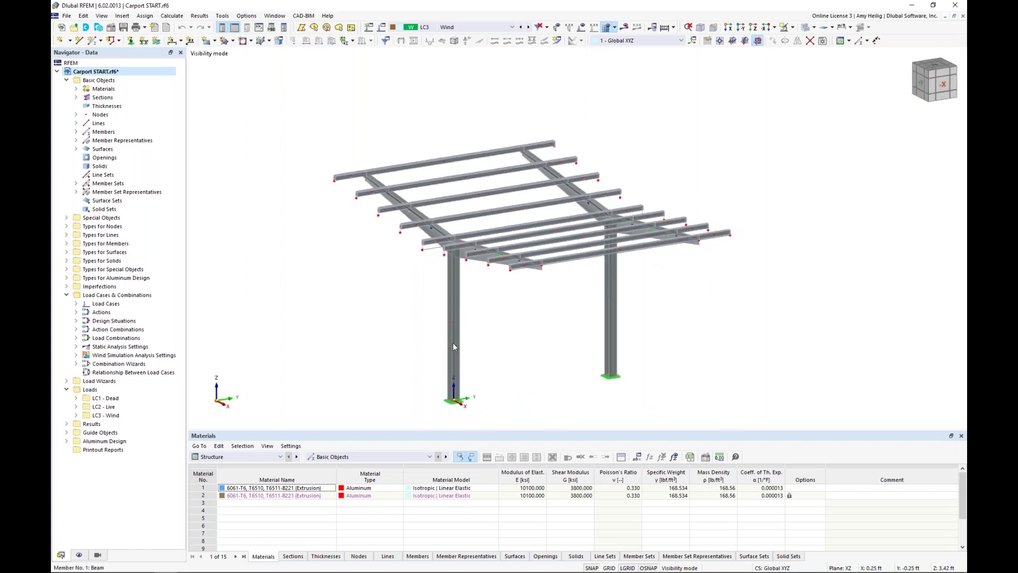
# - Identify the front column's section and select the member representative for the RT 6 x 6 x 0.250 columns
pyautogui.moveTo(453, 346)
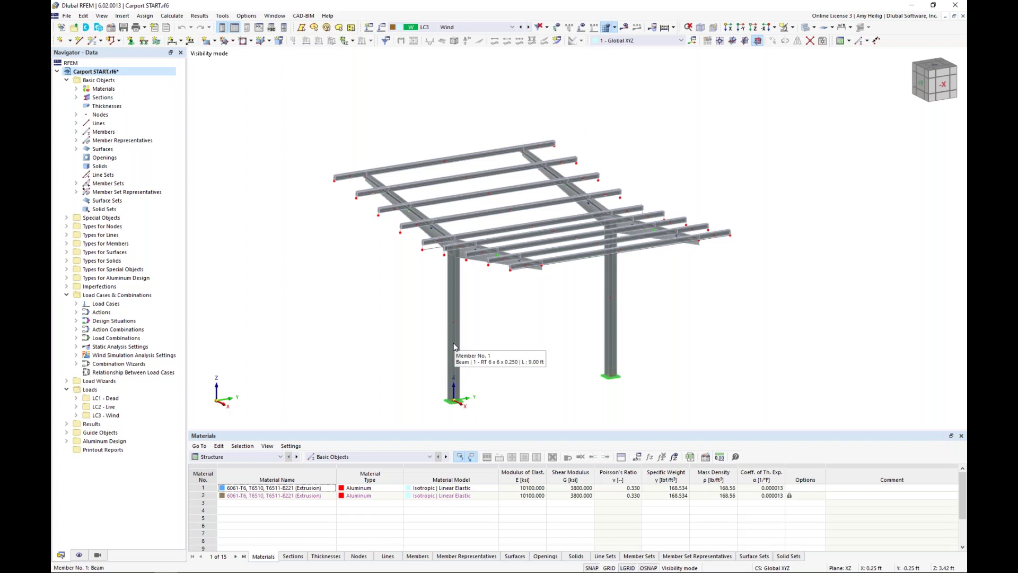
pyautogui.click(76, 140)
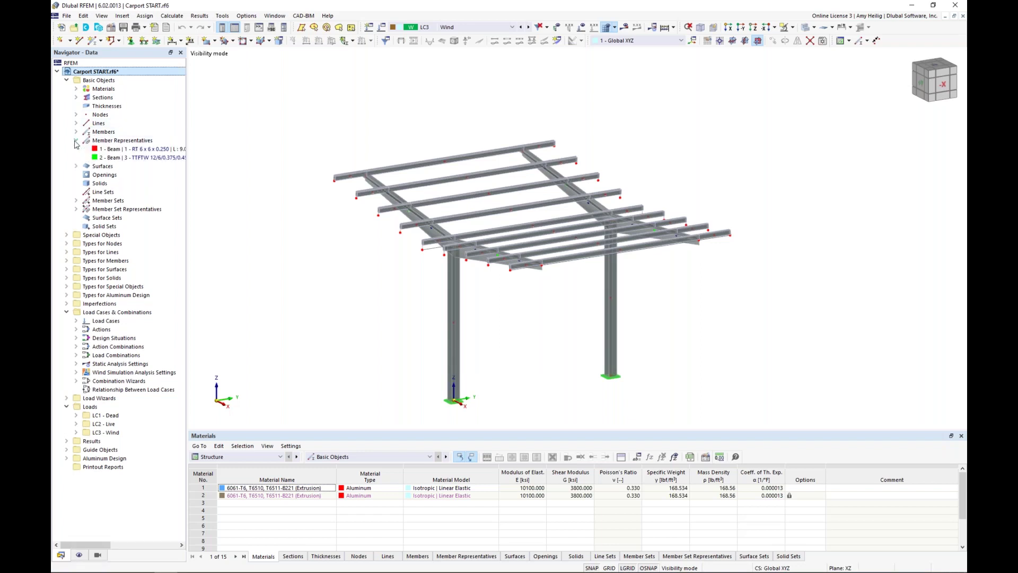
pyautogui.click(110, 151)
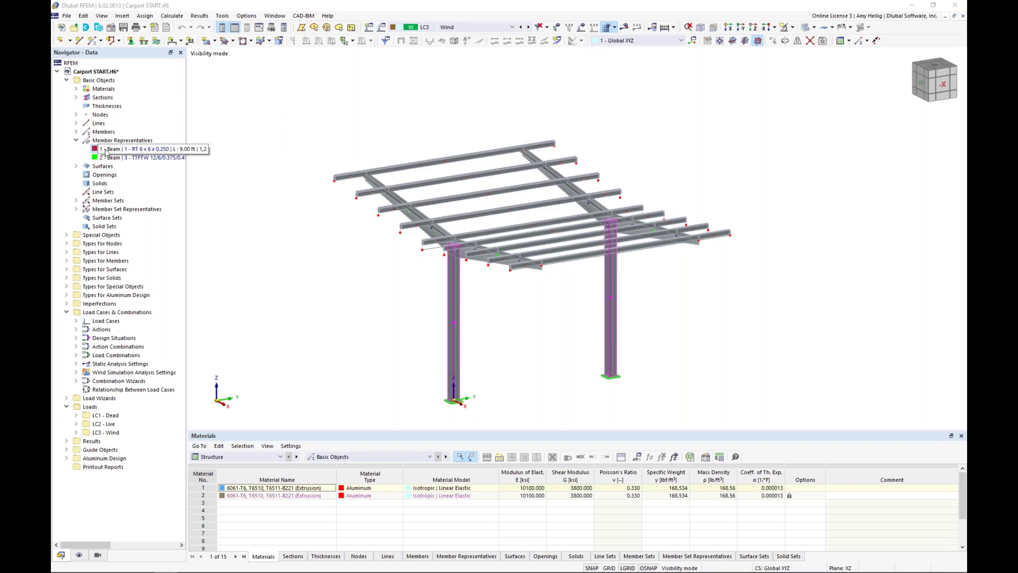
# - Start a new effective lengths definition for the RT 6 x 6 x 0.250 columns and compare its lateral-torsional buckling moment methods
pyautogui.doubleClick(106, 152)
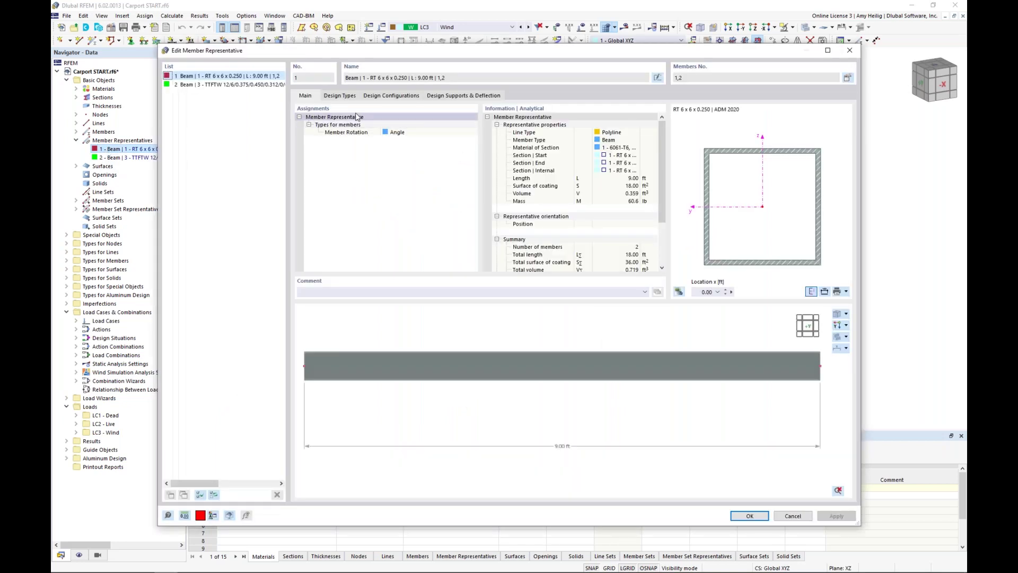
pyautogui.click(348, 96)
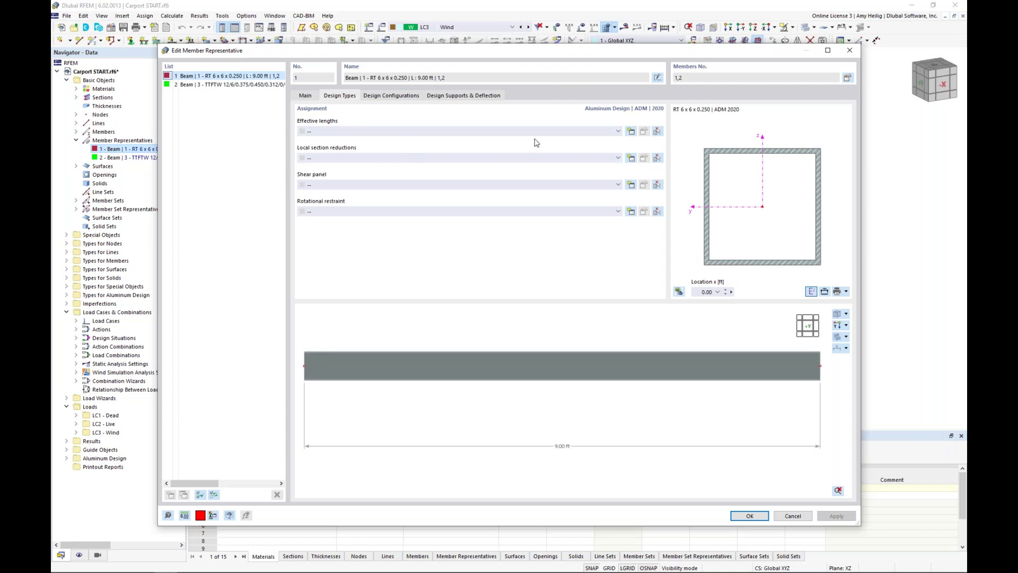
pyautogui.click(631, 132)
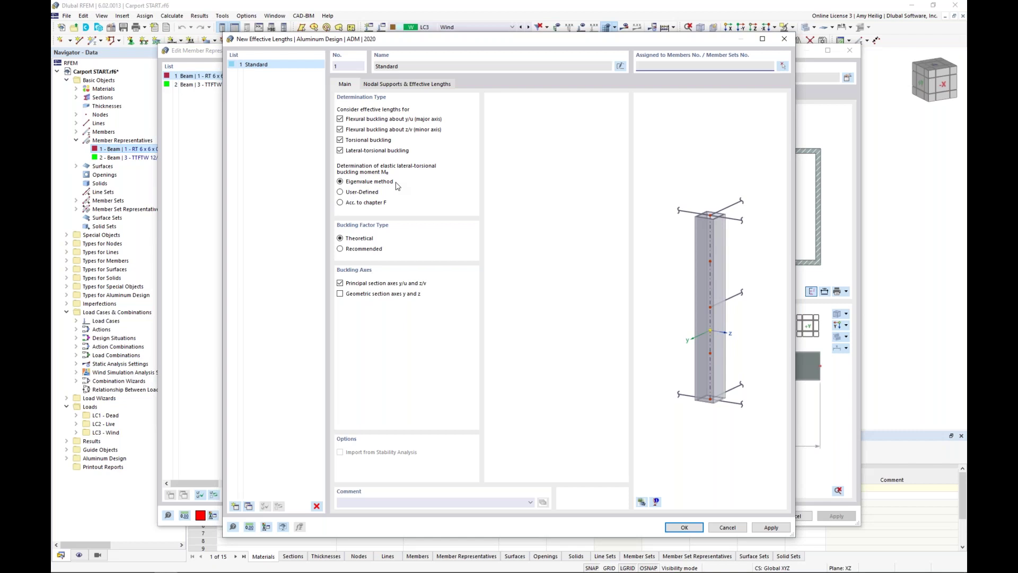
pyautogui.click(342, 193)
pyautogui.click(340, 203)
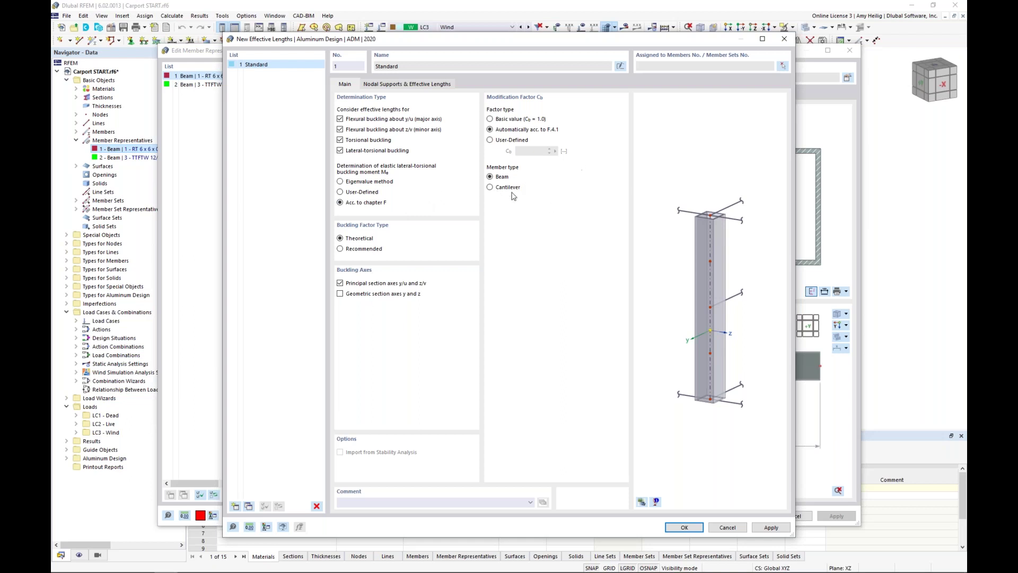
pyautogui.click(340, 181)
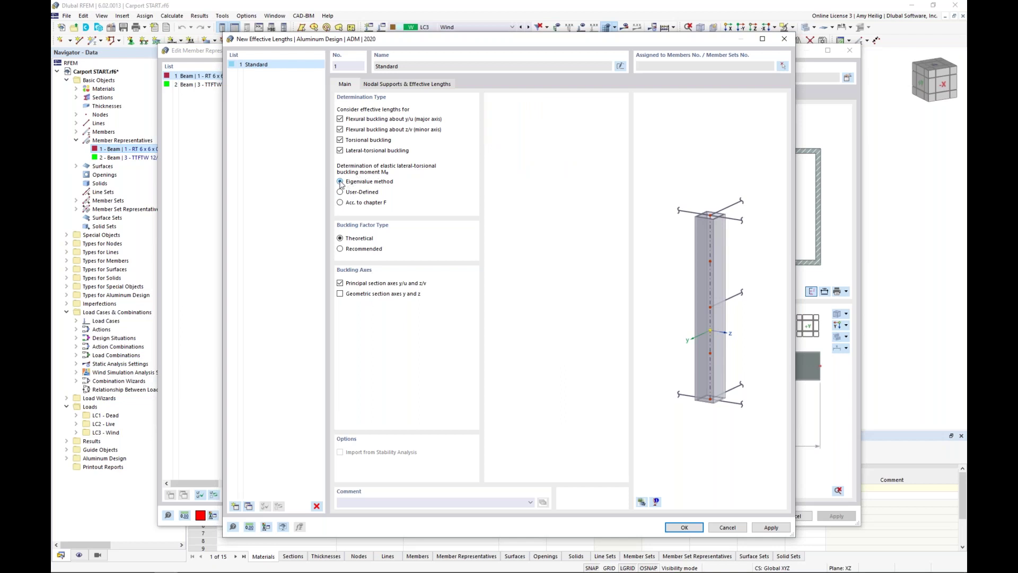
# - Exclude torsional and lateral-torsional buckling from the new effective lengths, check the nodal supports and assign the definition to the columns
pyautogui.click(340, 151)
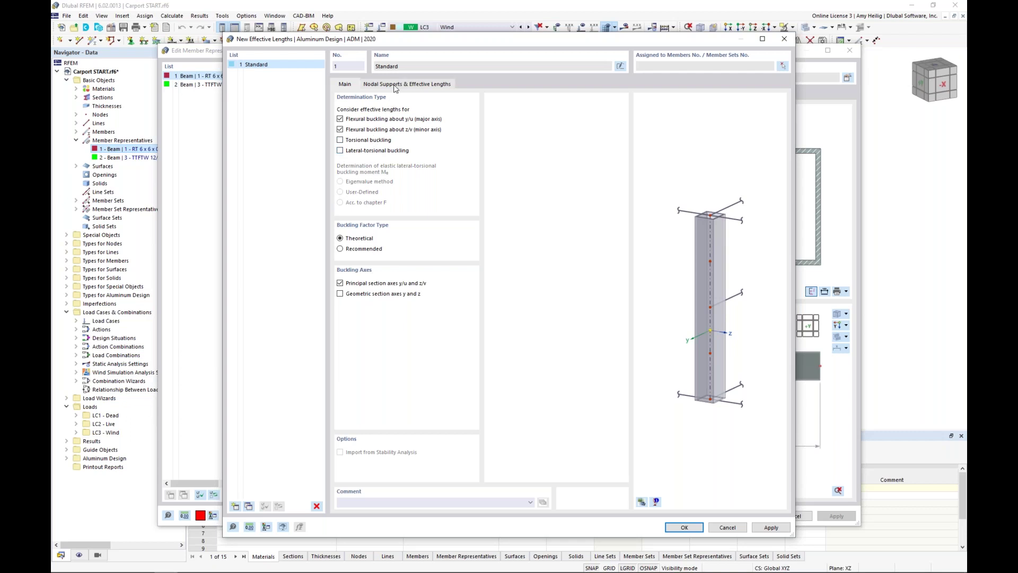
pyautogui.click(395, 88)
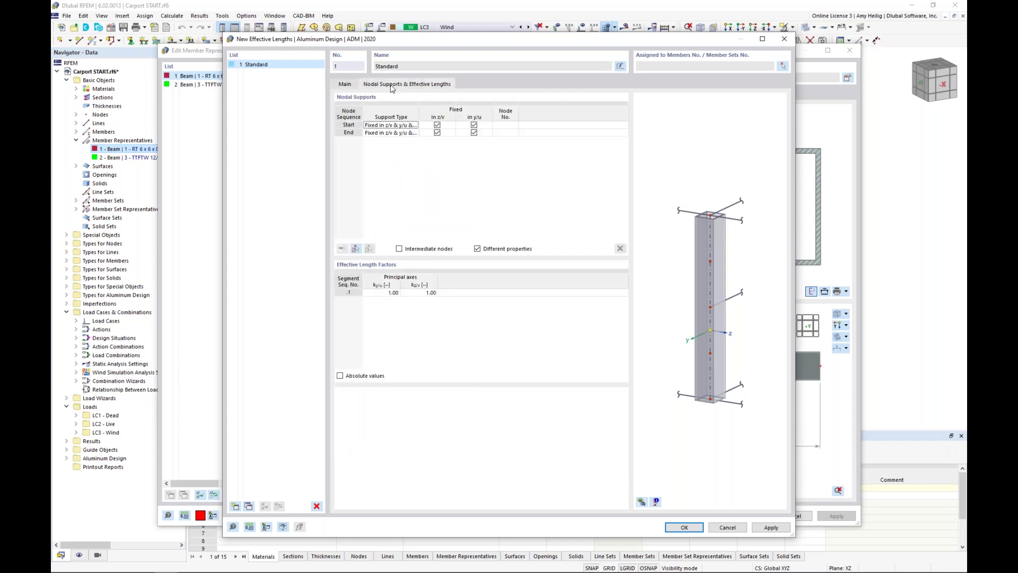
pyautogui.click(685, 527)
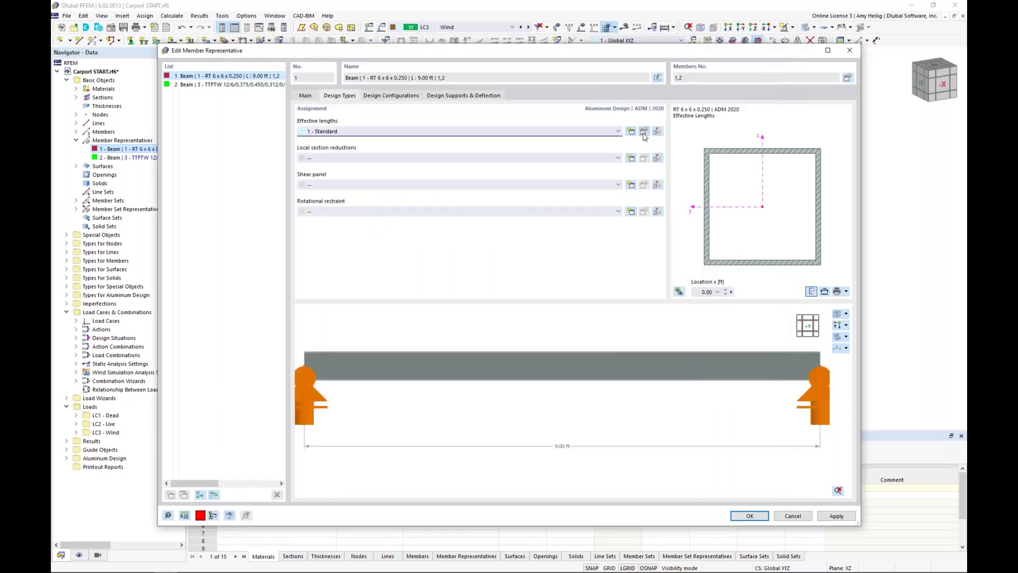
# - Reopen the columns' Standard effective lengths and show the actual column in the model preview
pyautogui.click(645, 132)
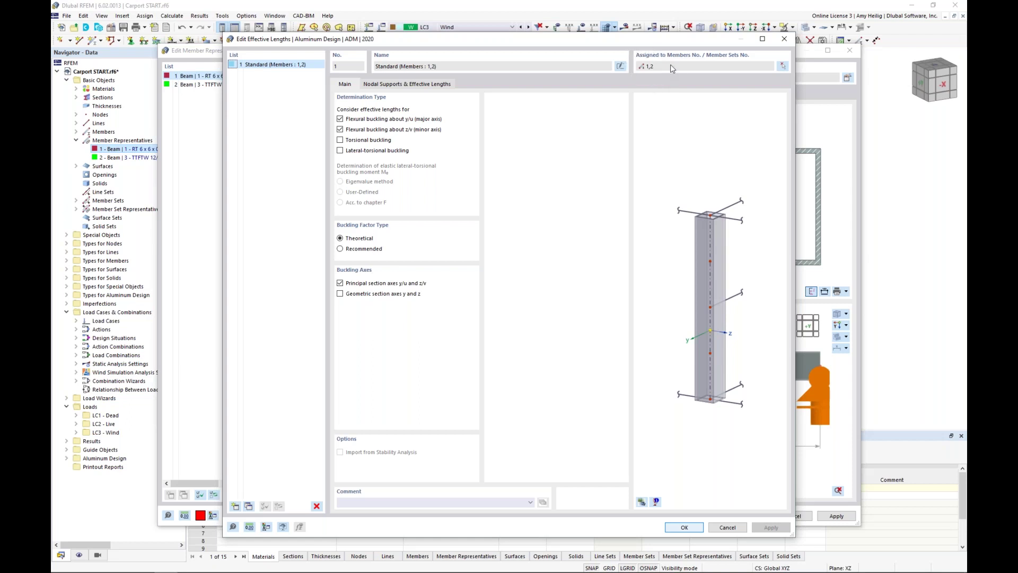
pyautogui.click(642, 504)
pyautogui.moveTo(693, 309); pyautogui.dragTo(718, 315, button='middle')
pyautogui.scroll(5, 663, 301)
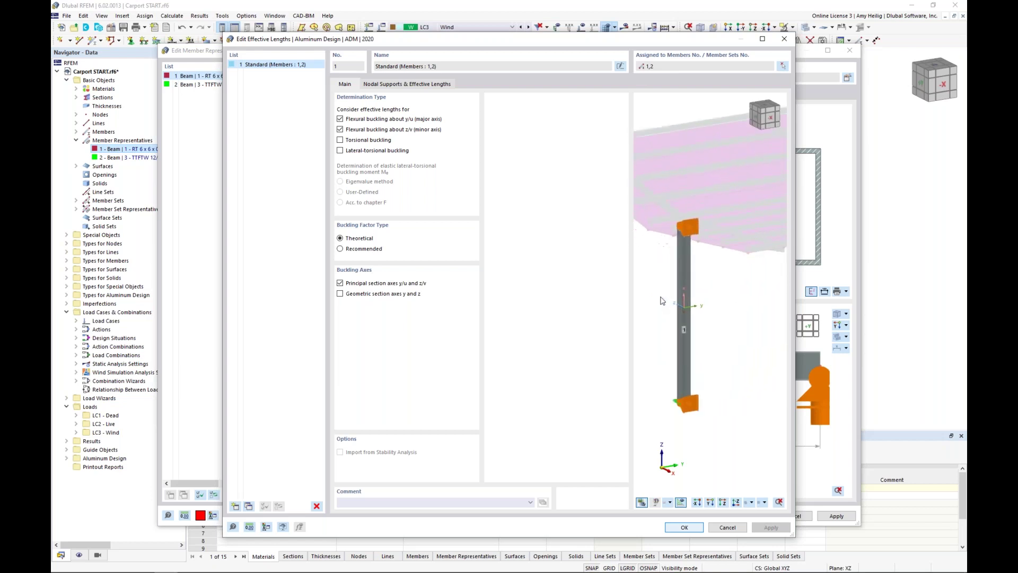
pyautogui.scroll(2, 668, 299)
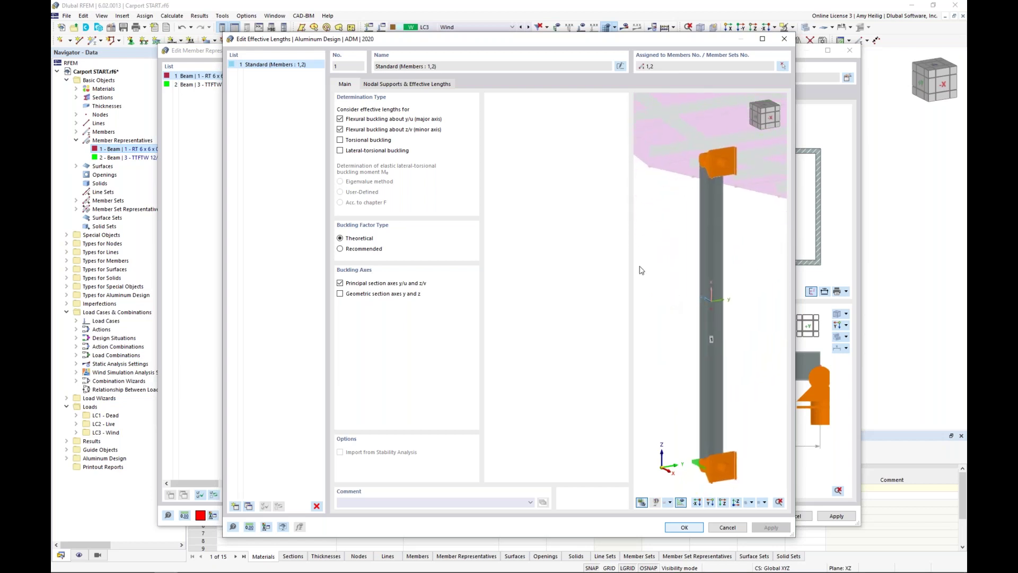
# - Release the z/v fixity at the columns' end nodes in the effective lengths, keep relative length factors, and accept the definition
pyautogui.click(396, 84)
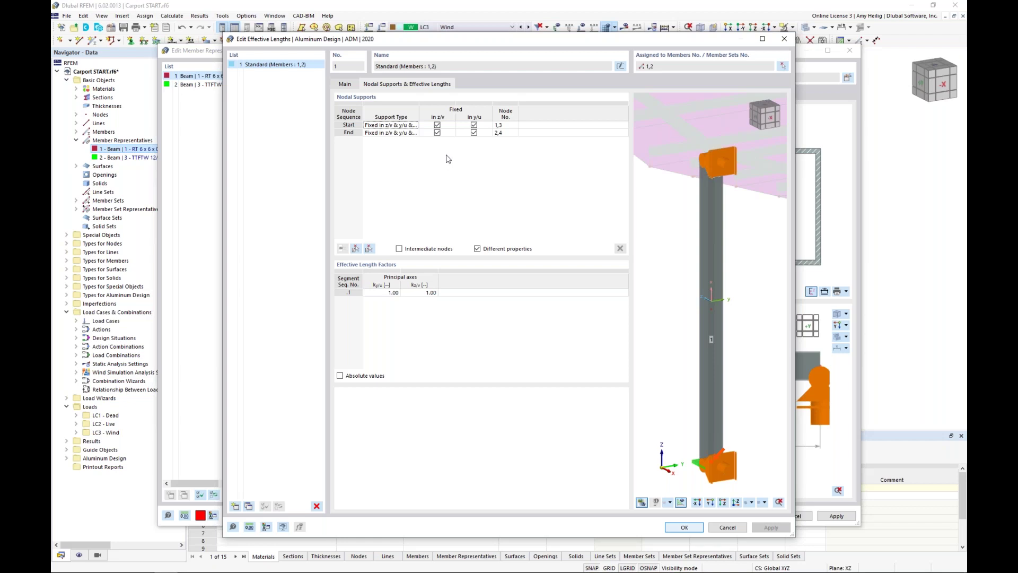
pyautogui.scroll(-2, 706, 262)
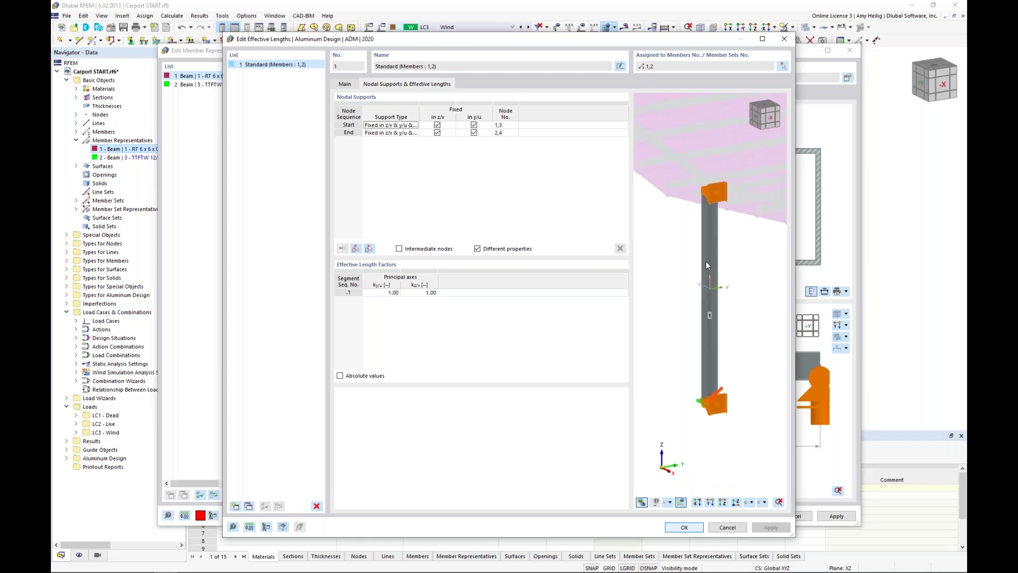
pyautogui.scroll(-2, 706, 262)
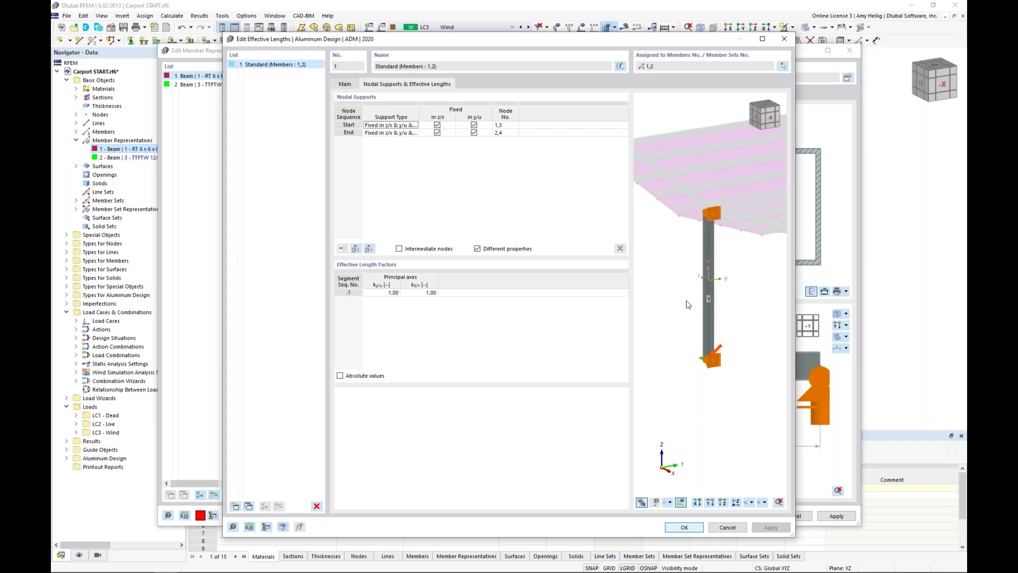
pyautogui.moveTo(724, 300); pyautogui.dragTo(693, 310, button='middle')
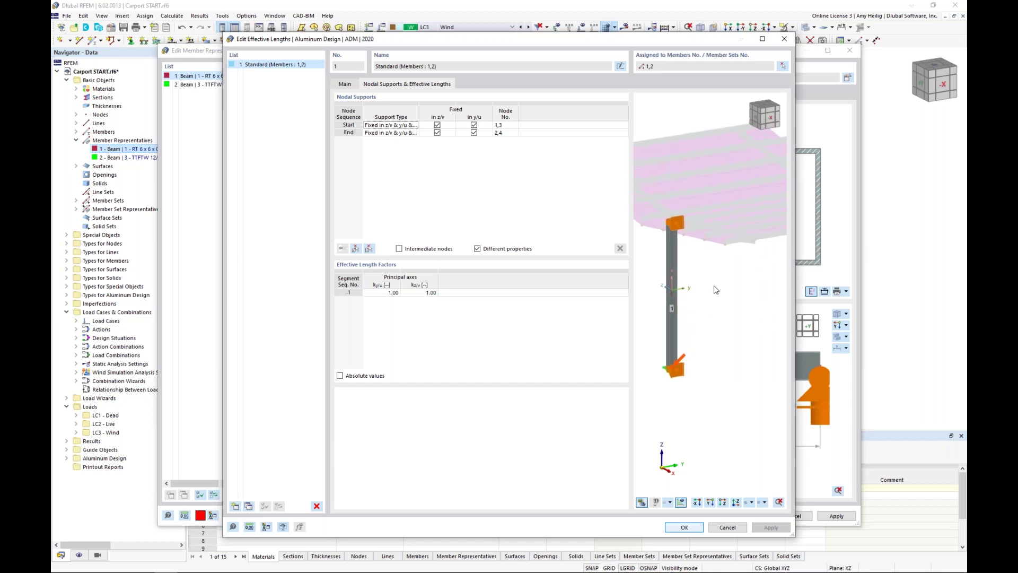
pyautogui.moveTo(743, 289)
pyautogui.mouseDown(button='middle')
pyautogui.moveTo(695, 287)
pyautogui.moveTo(724, 290)
pyautogui.mouseUp(button='middle')
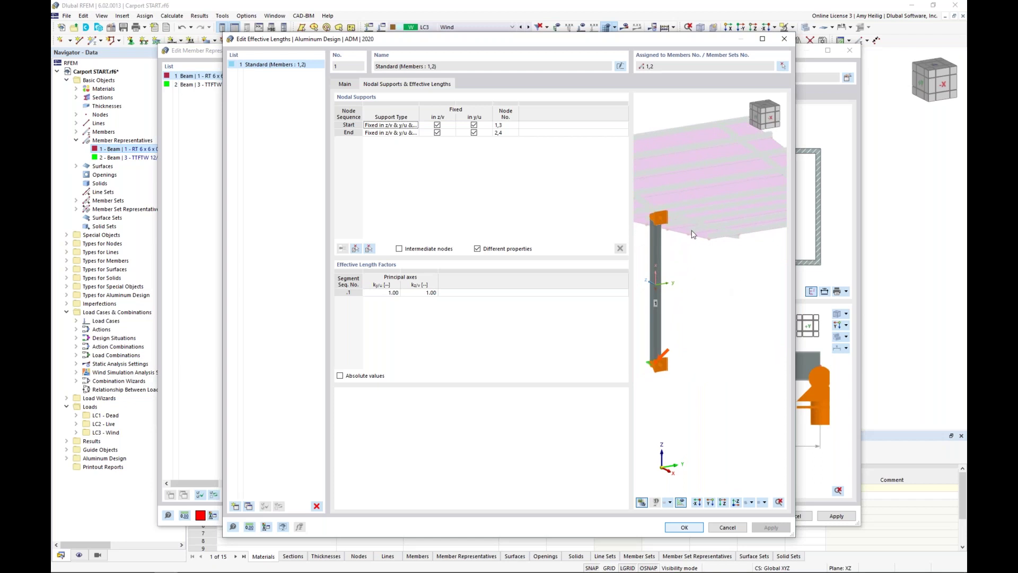
pyautogui.click(450, 136)
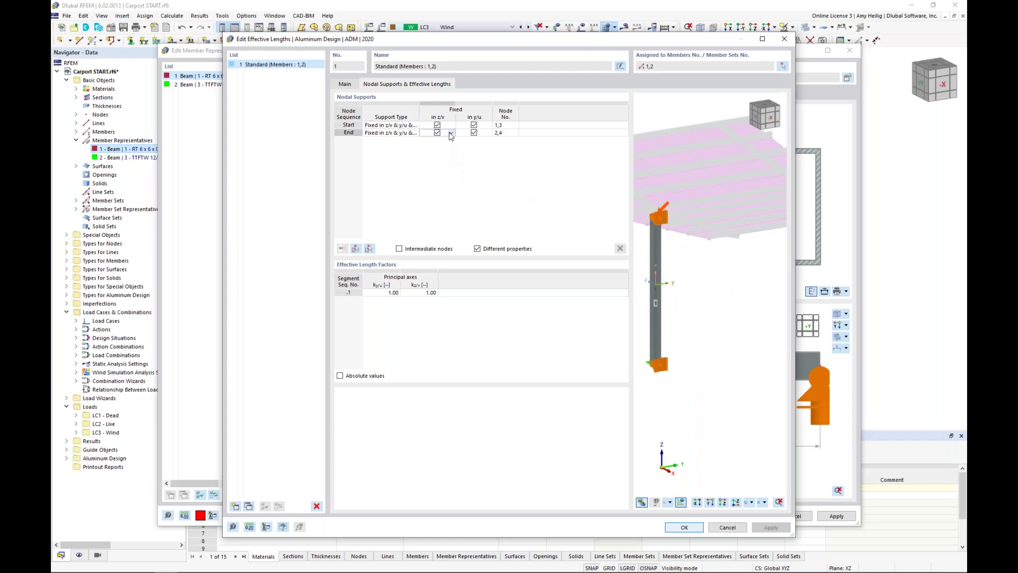
pyautogui.click(437, 133)
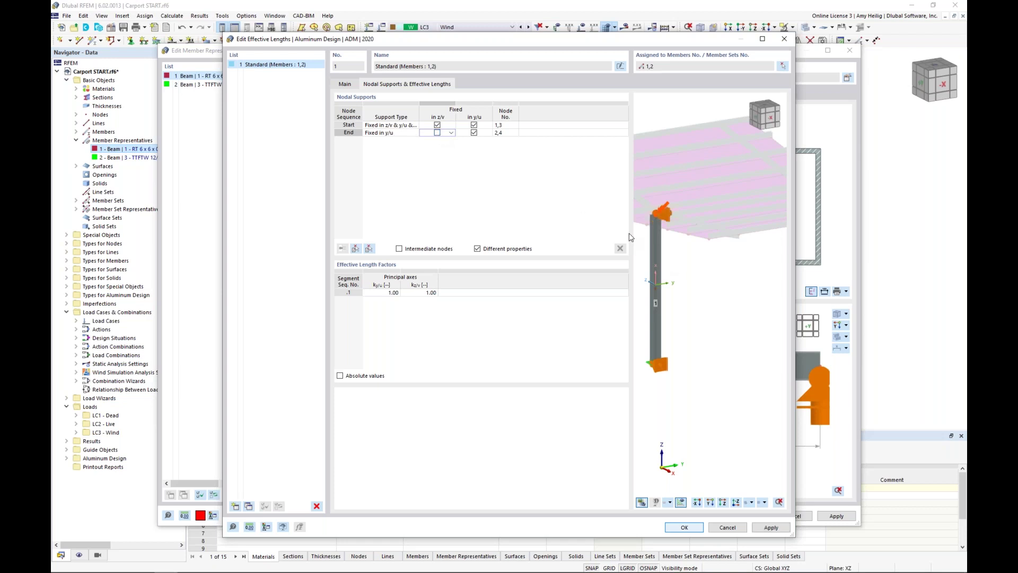
pyautogui.scroll(2, 662, 300)
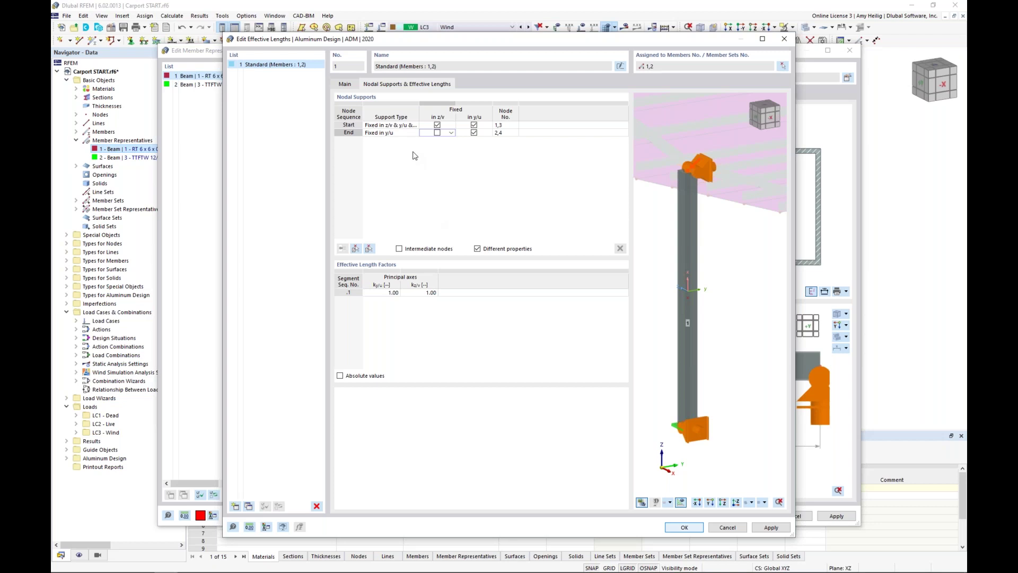
pyautogui.click(340, 376)
pyautogui.click(340, 375)
pyautogui.click(684, 527)
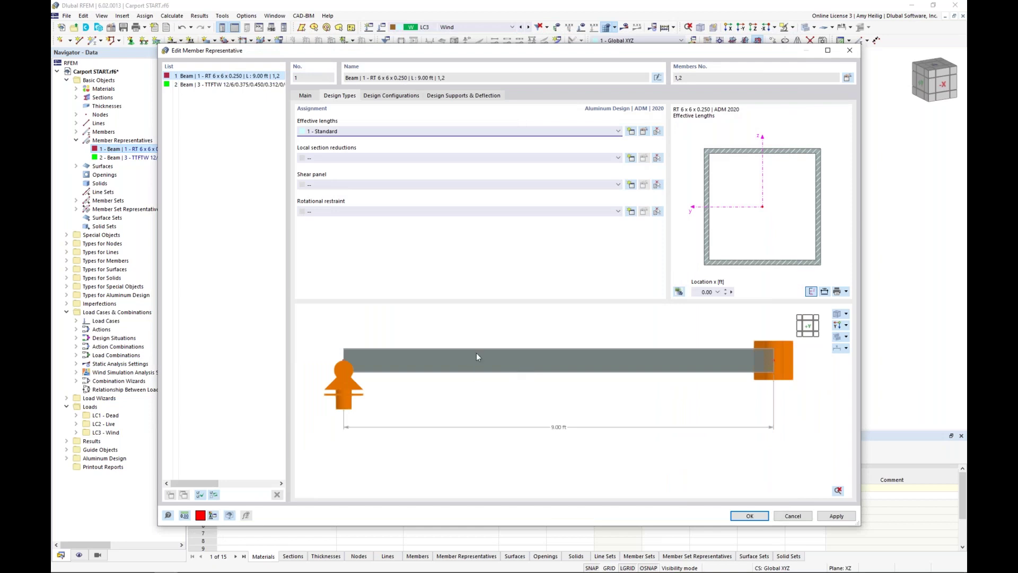
# - Examine the Design Parameters type in a new local section reduction for the columns and discard it
pyautogui.click(632, 158)
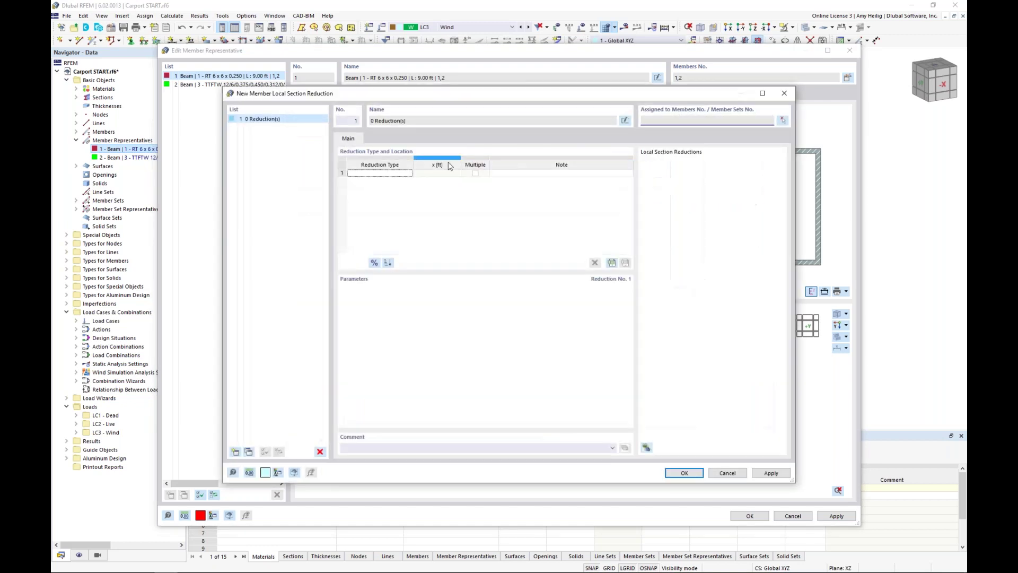
pyautogui.click(399, 173)
pyautogui.click(409, 173)
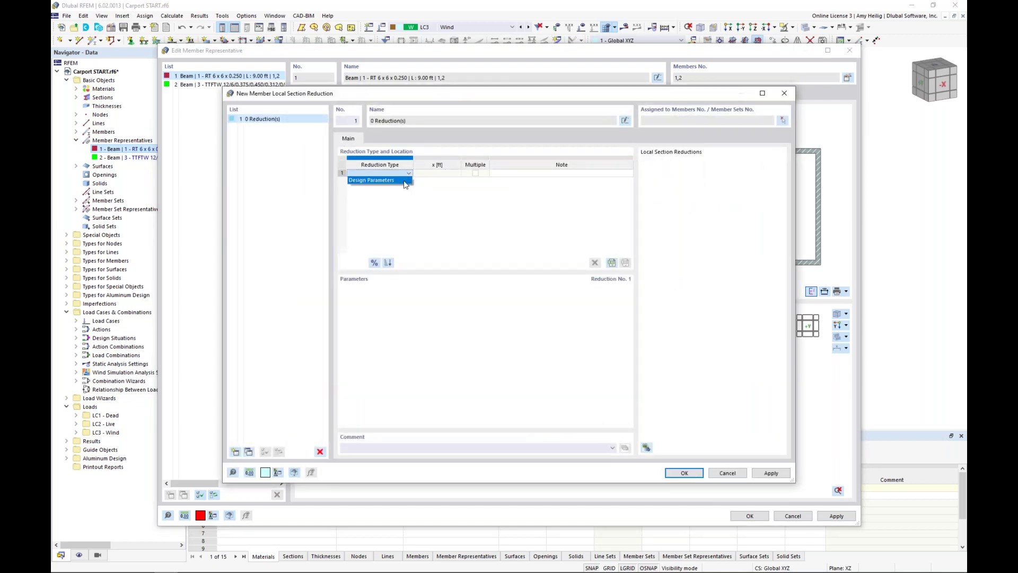
pyautogui.click(378, 181)
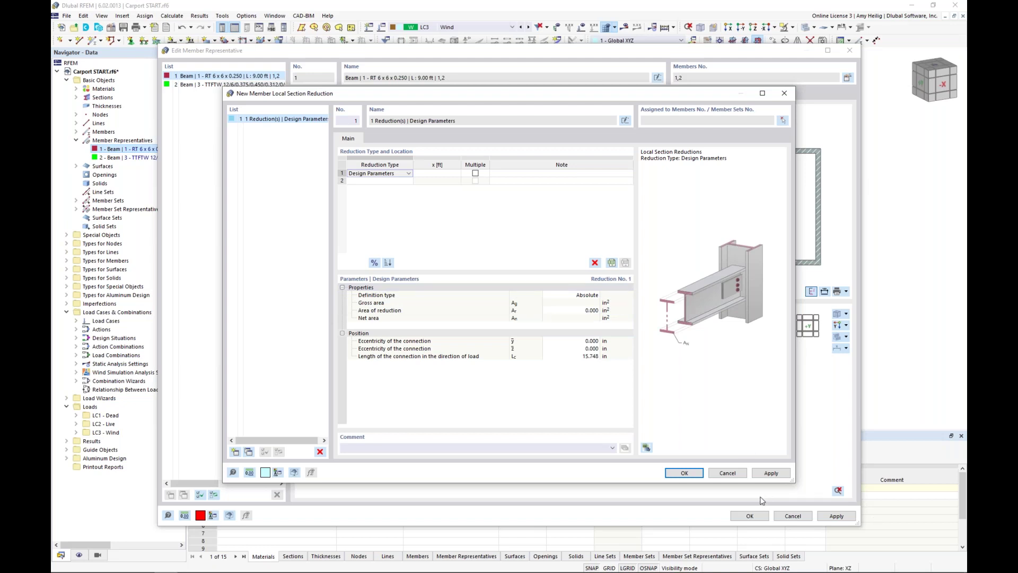
pyautogui.click(728, 473)
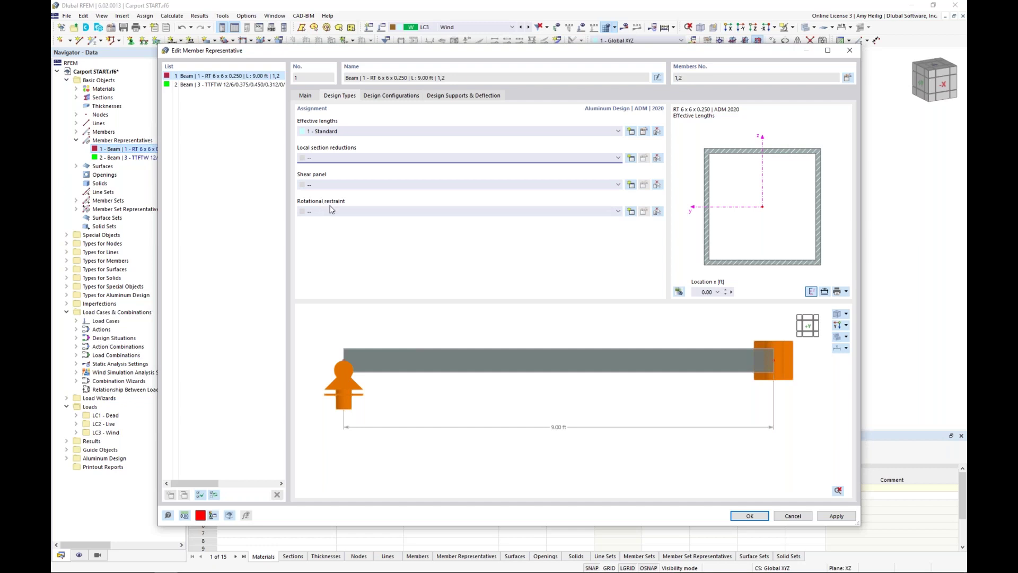
# - Review the general, local buckling and stability parameters of the columns' Default strength configuration without changing them
pyautogui.click(394, 97)
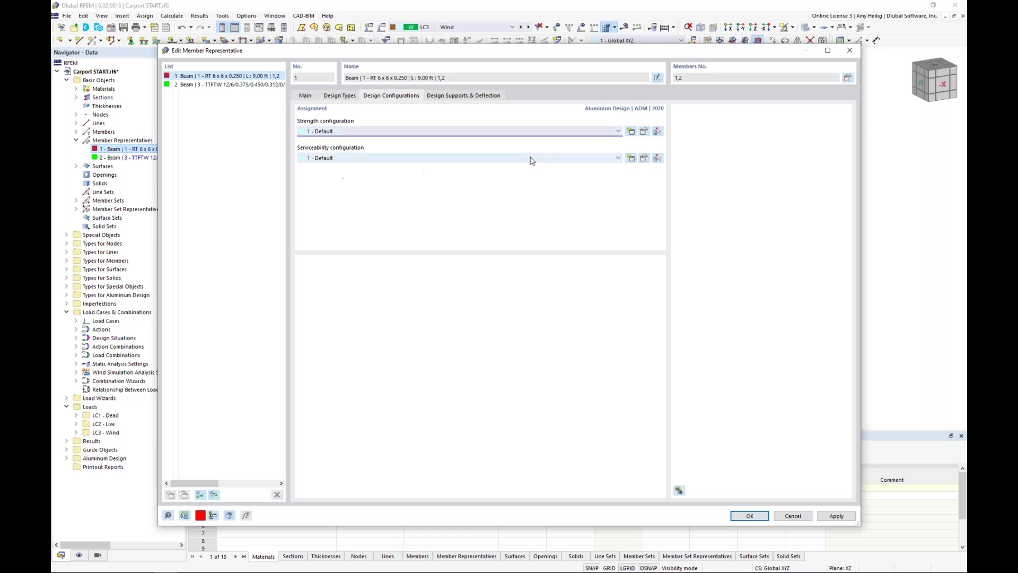
pyautogui.click(645, 133)
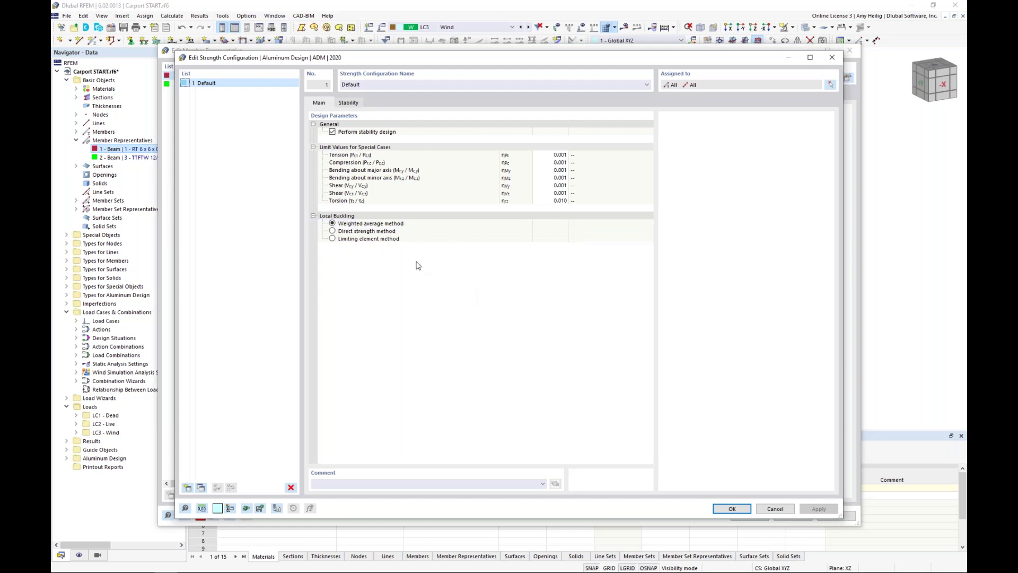
pyautogui.click(348, 102)
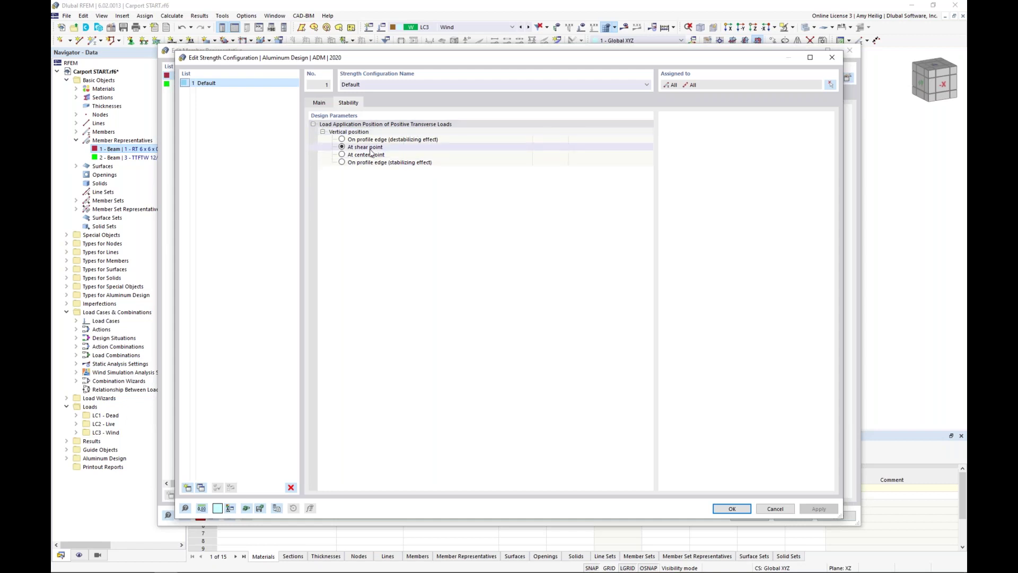
pyautogui.click(323, 104)
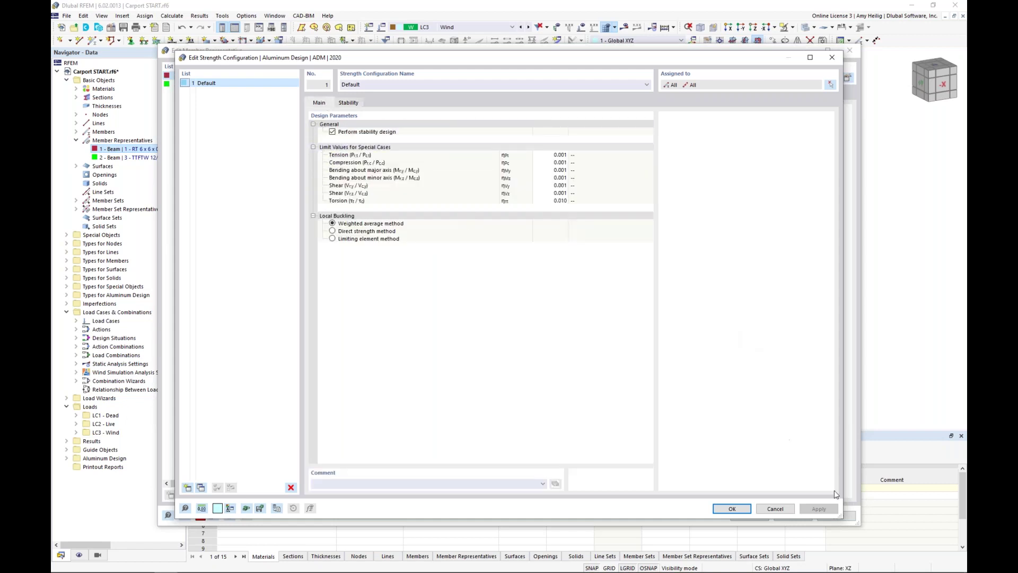
pyautogui.click(775, 509)
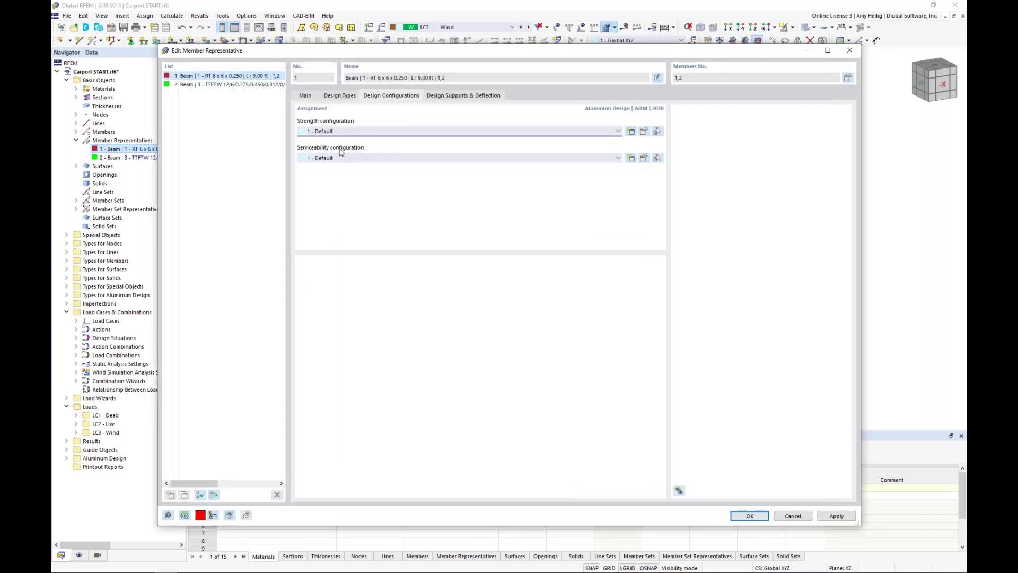
# - Set the Default serviceability configuration's beam limit to L/120 and its cantilever limit to Lc/60
pyautogui.click(645, 158)
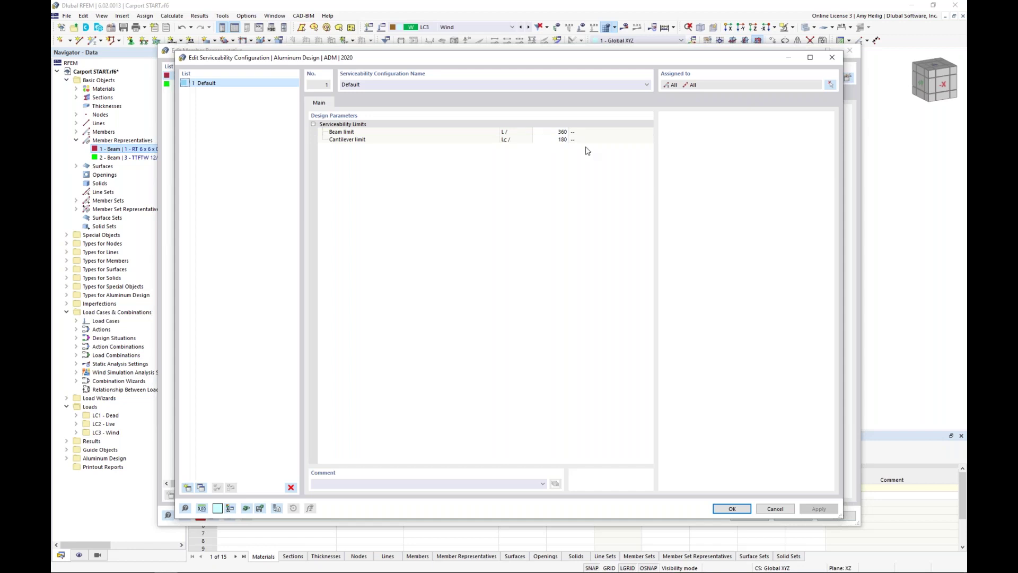
pyautogui.click(552, 132)
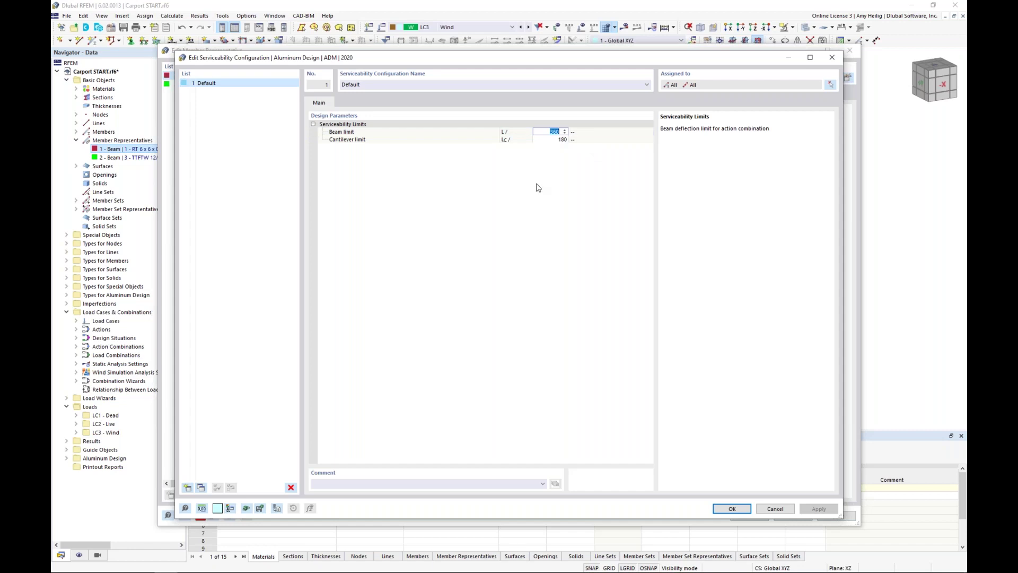
pyautogui.write('120')
pyautogui.click(541, 139)
pyautogui.write('60')
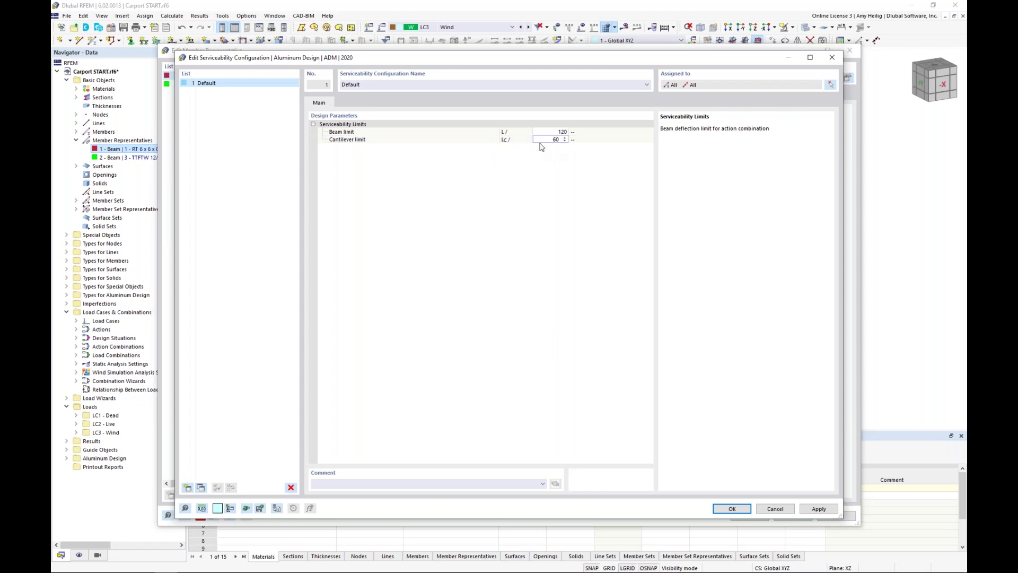
pyautogui.press('Return')
pyautogui.click(733, 509)
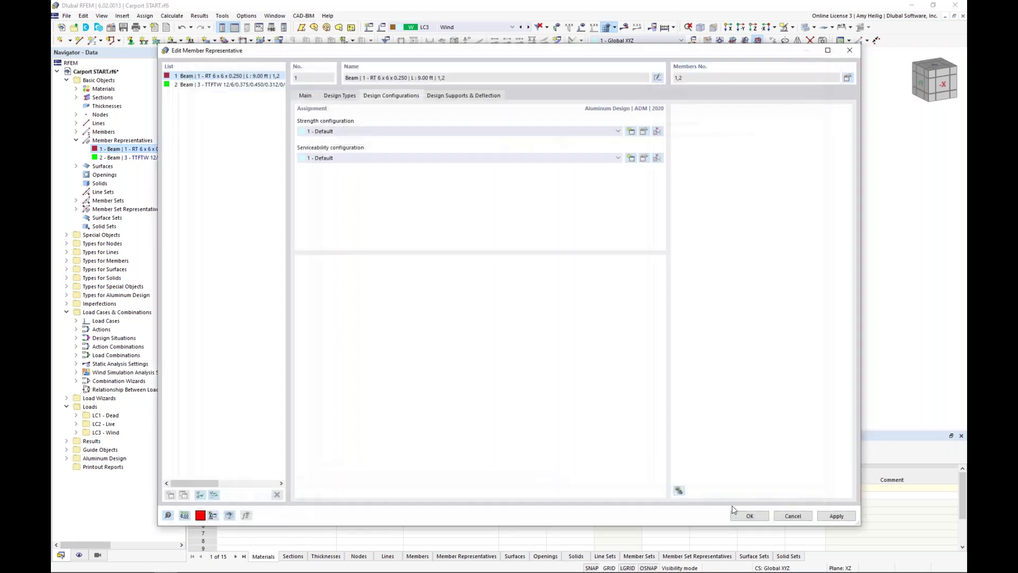
# - Create a General design support at the columns' member start, active in the z-axis with a support width of 6 in
pyautogui.click(464, 96)
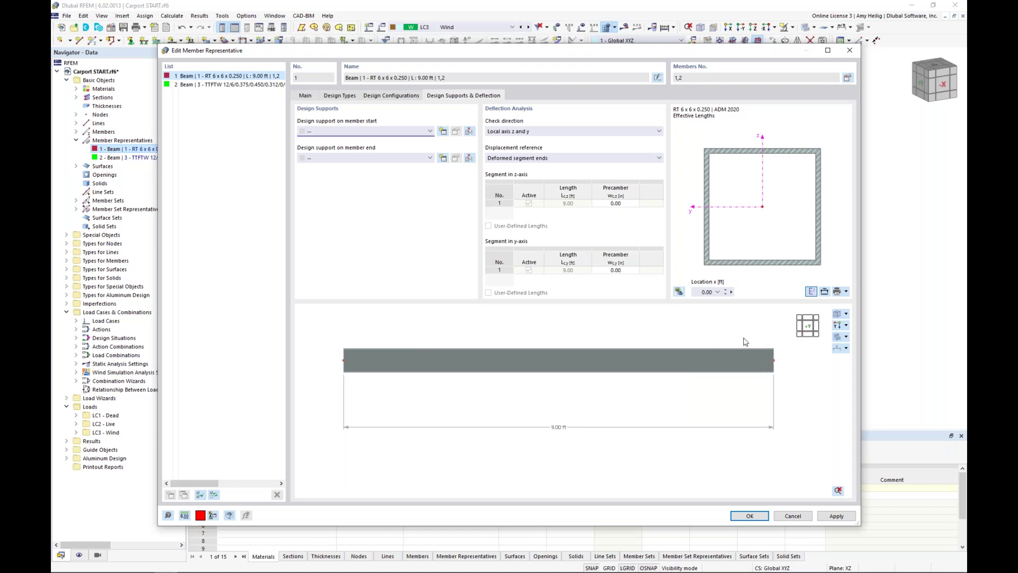
pyautogui.moveTo(623, 53); pyautogui.dragTo(633, 420)
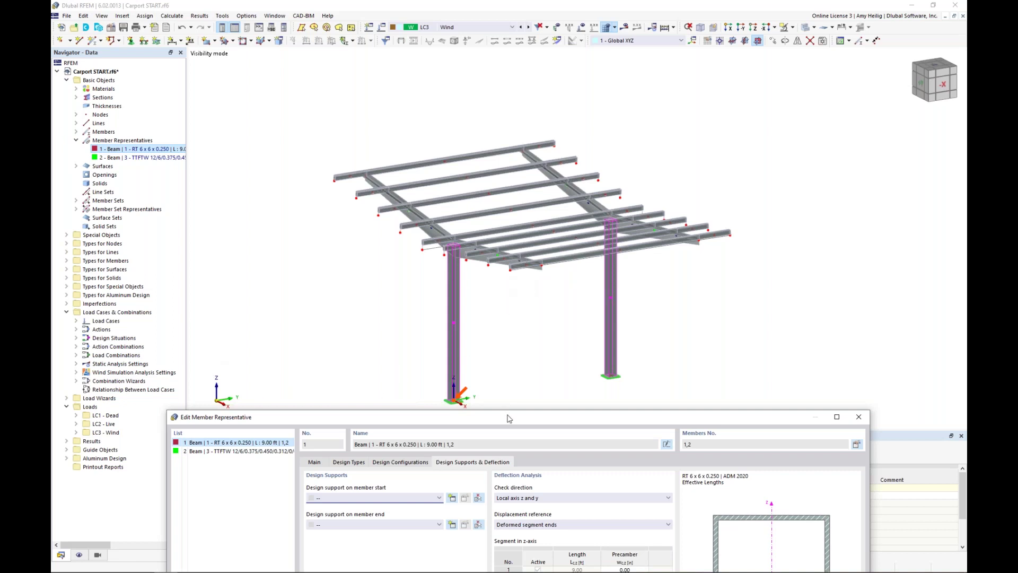
pyautogui.moveTo(510, 417); pyautogui.dragTo(528, 72)
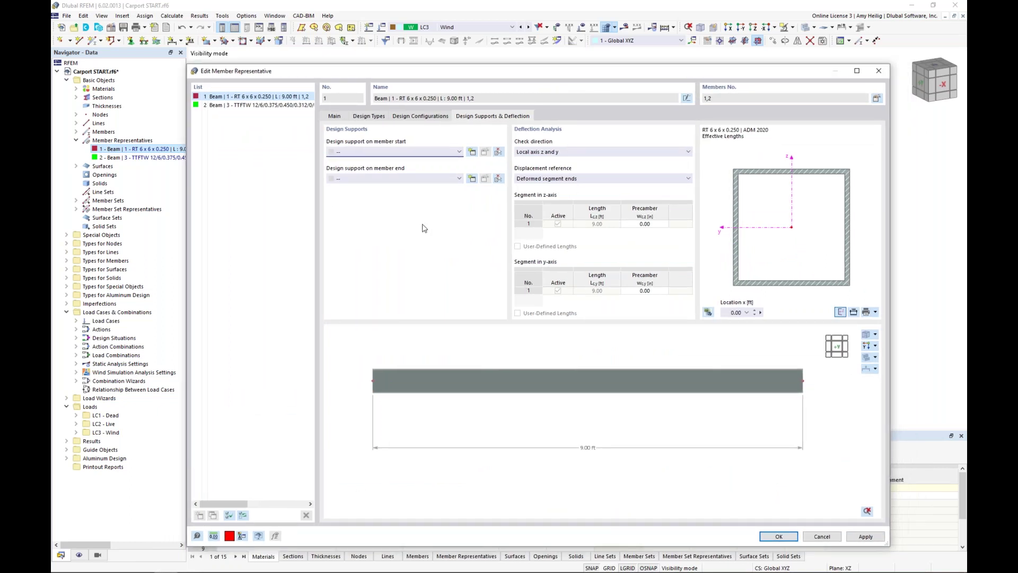
pyautogui.click(472, 153)
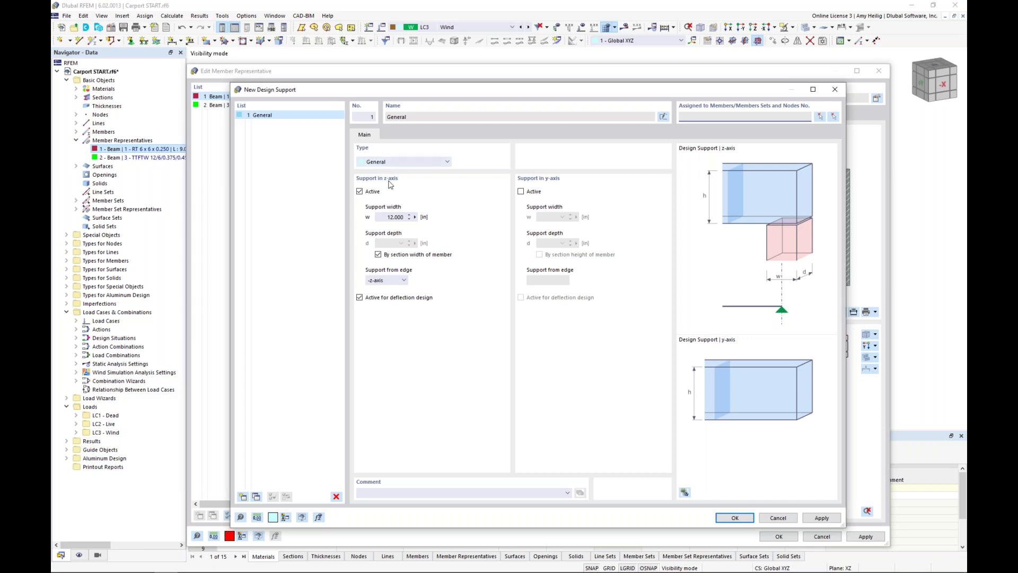
pyautogui.moveTo(386, 217); pyautogui.dragTo(440, 219)
pyautogui.write('6')
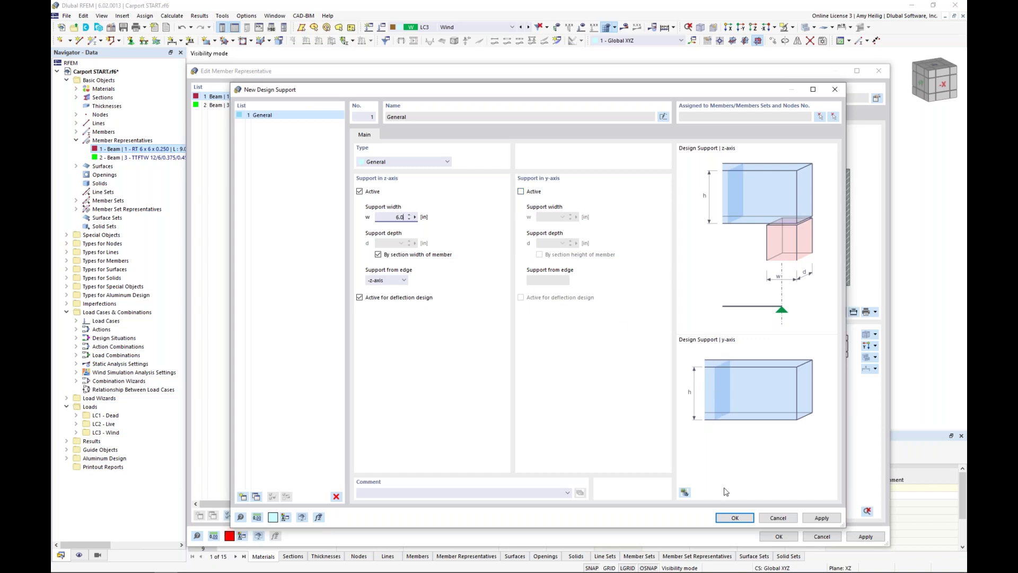
pyautogui.click(725, 521)
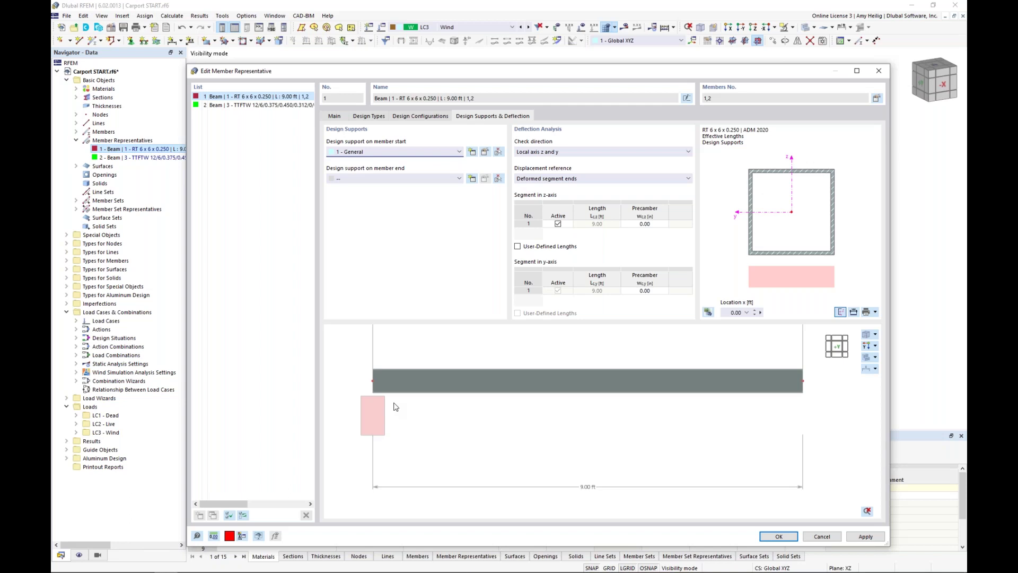
pyautogui.keyDown('ctrl'); pyautogui.moveTo(416, 402); pyautogui.dragTo(504, 413, button='middle'); pyautogui.keyUp('ctrl')
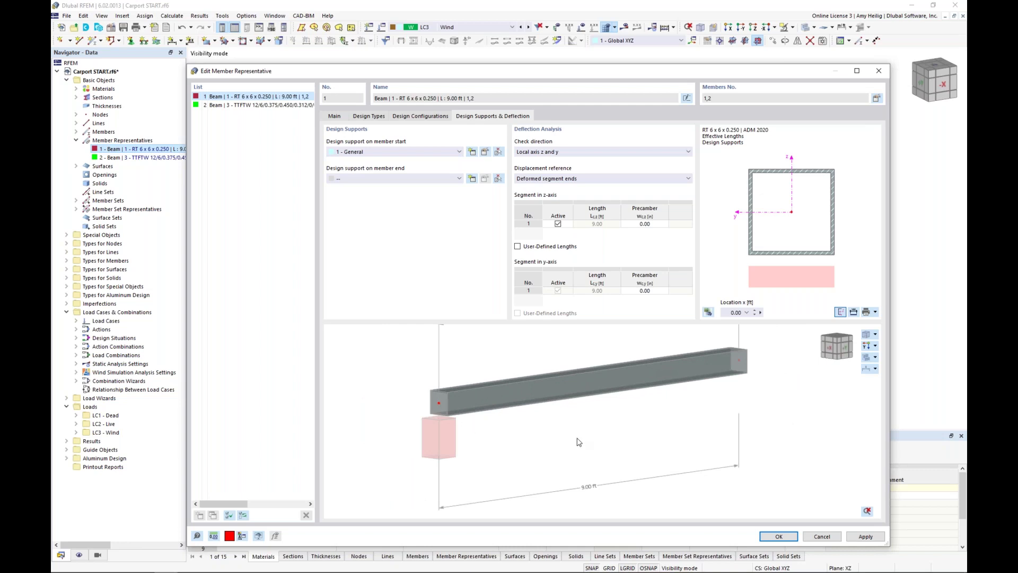
pyautogui.keyDown('ctrl'); pyautogui.moveTo(638, 425); pyautogui.dragTo(547, 414, button='middle'); pyautogui.keyUp('ctrl')
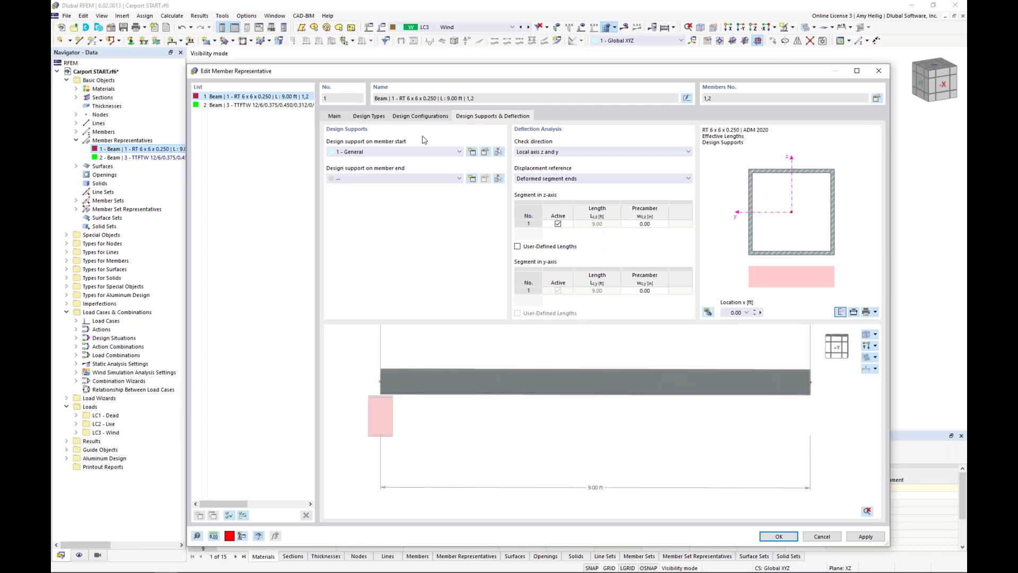
# - Switch to the design supports of the tapered beam representative and locate its members' start and end in the model
pyautogui.click(227, 106)
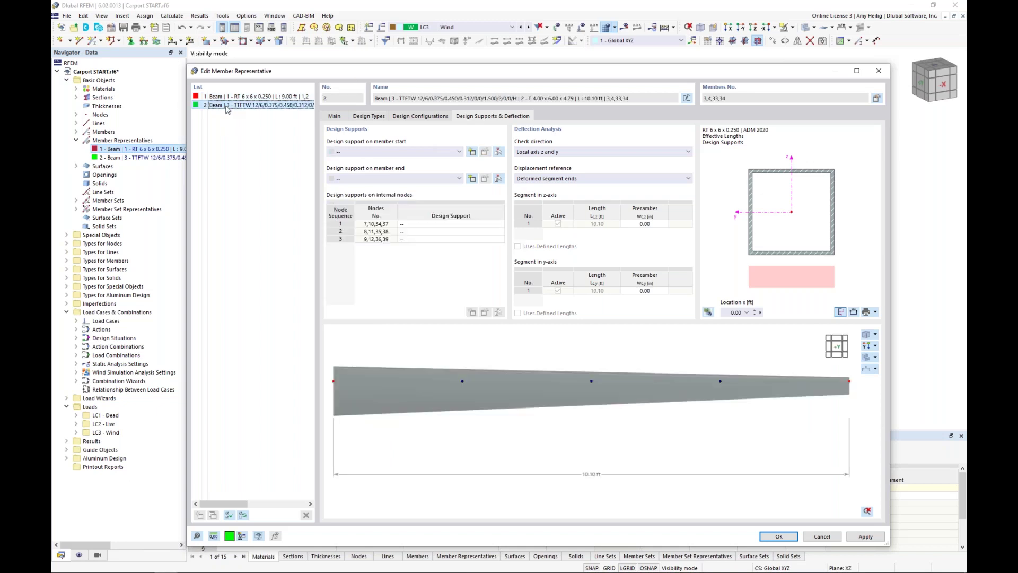
pyautogui.moveTo(360, 73); pyautogui.dragTo(392, 412)
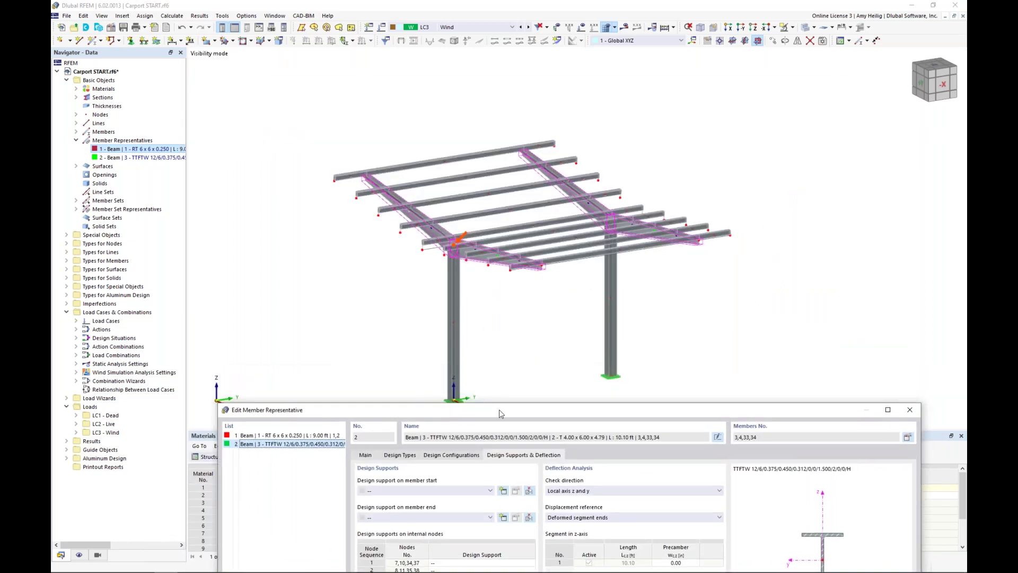
# - Create a new standard effective lengths definition for the tapered T-beam member representative, keeping the default settings
pyautogui.moveTo(498, 409); pyautogui.dragTo(477, 66)
pyautogui.click(378, 111)
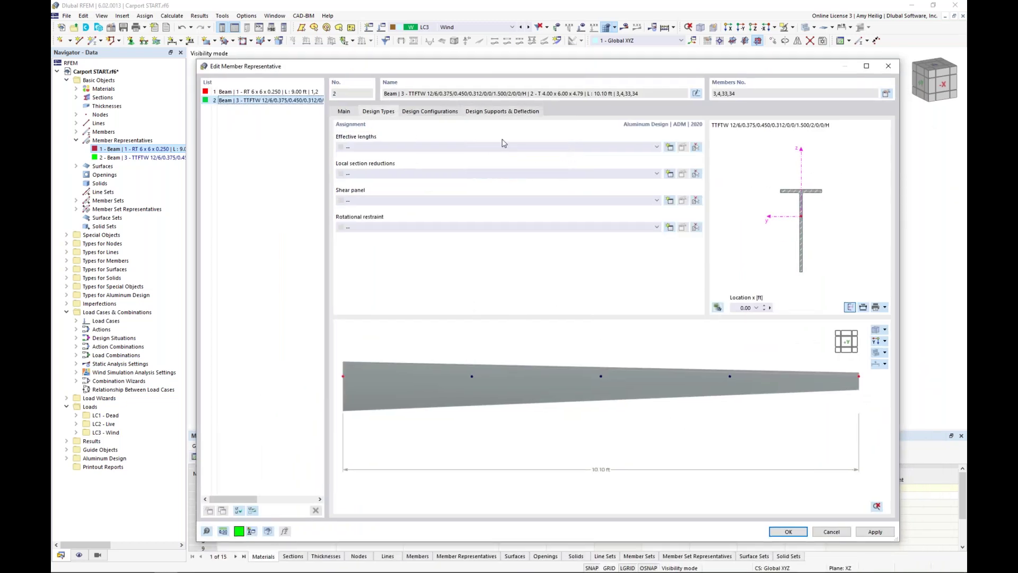
pyautogui.click(669, 147)
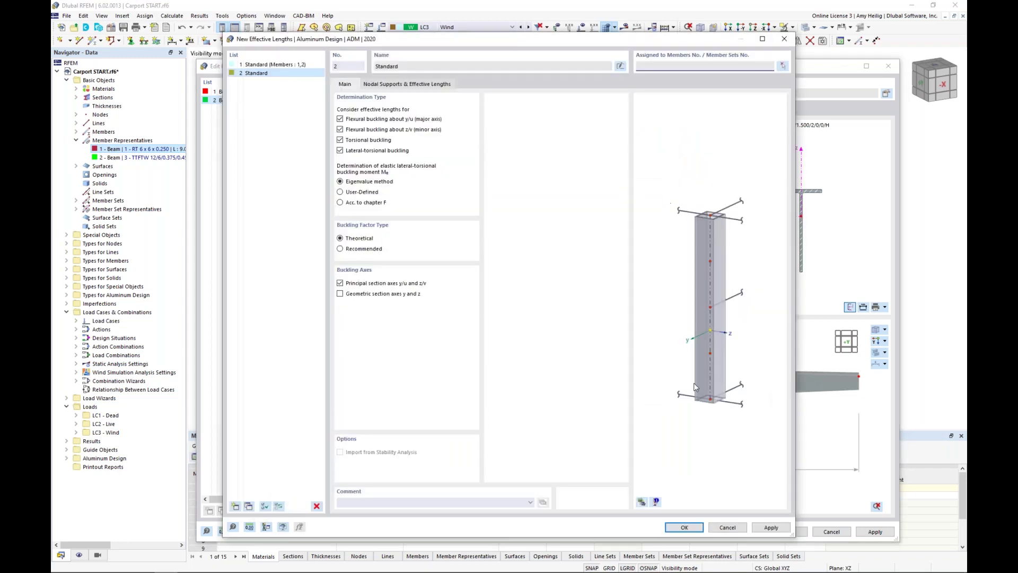
pyautogui.click(684, 528)
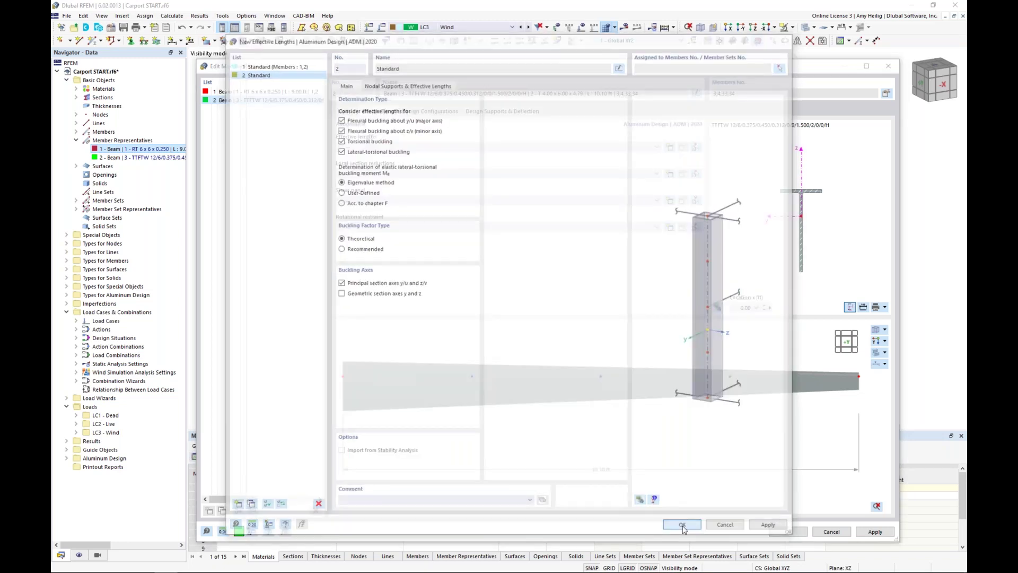
# - Enable intermediate nodes in the tapered beams' effective lengths and pick a roof beam to load its nodes, with the model shown in the preview
pyautogui.click(683, 148)
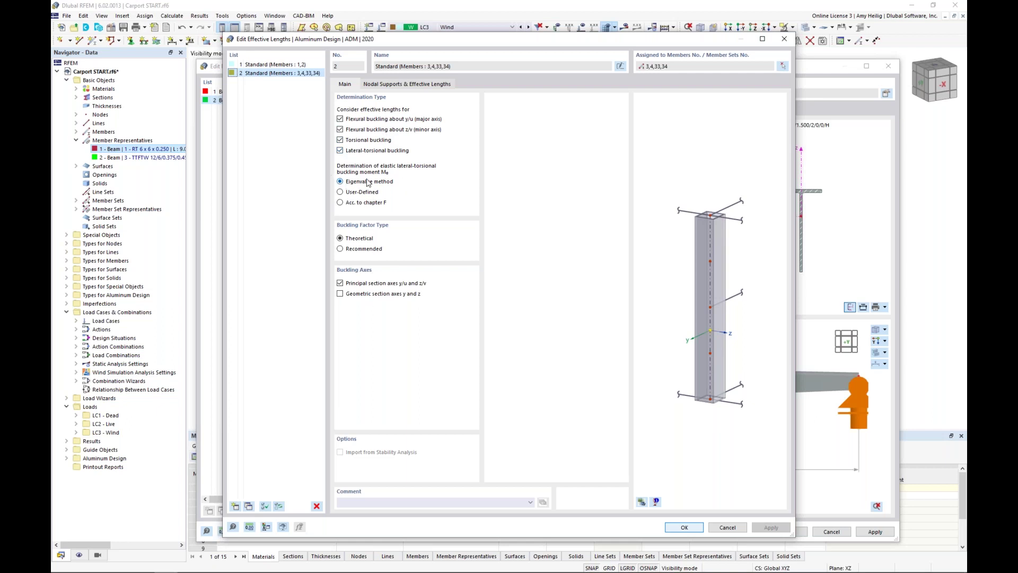
pyautogui.click(391, 88)
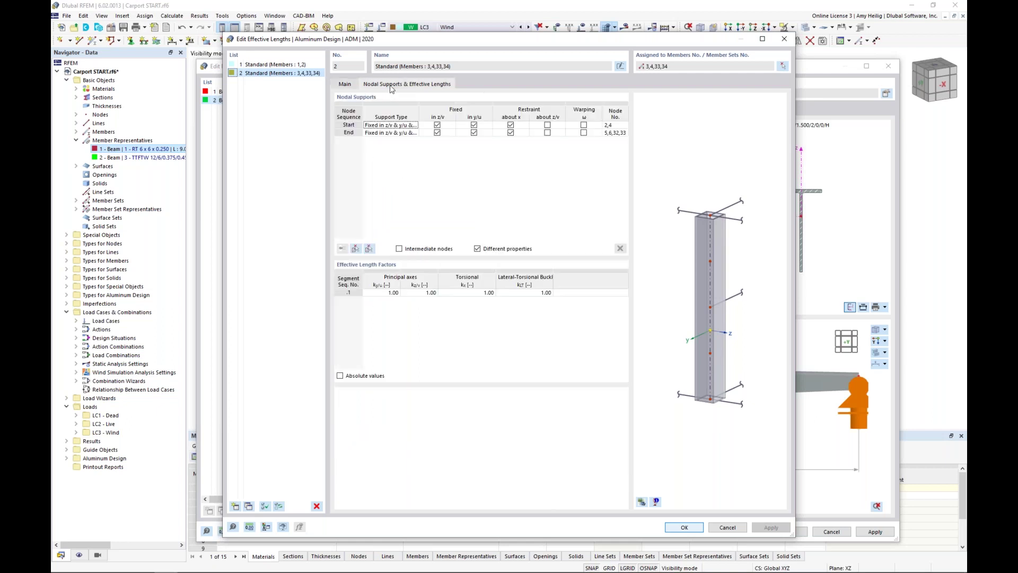
pyautogui.click(641, 503)
pyautogui.moveTo(668, 354); pyautogui.dragTo(700, 386, button='middle')
pyautogui.scroll(5, 696, 332)
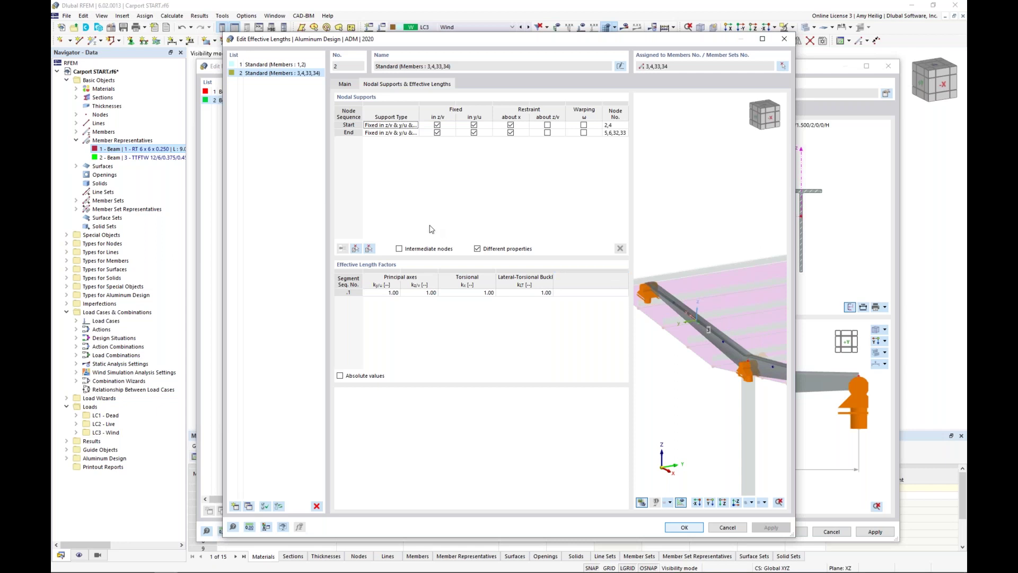
pyautogui.click(398, 249)
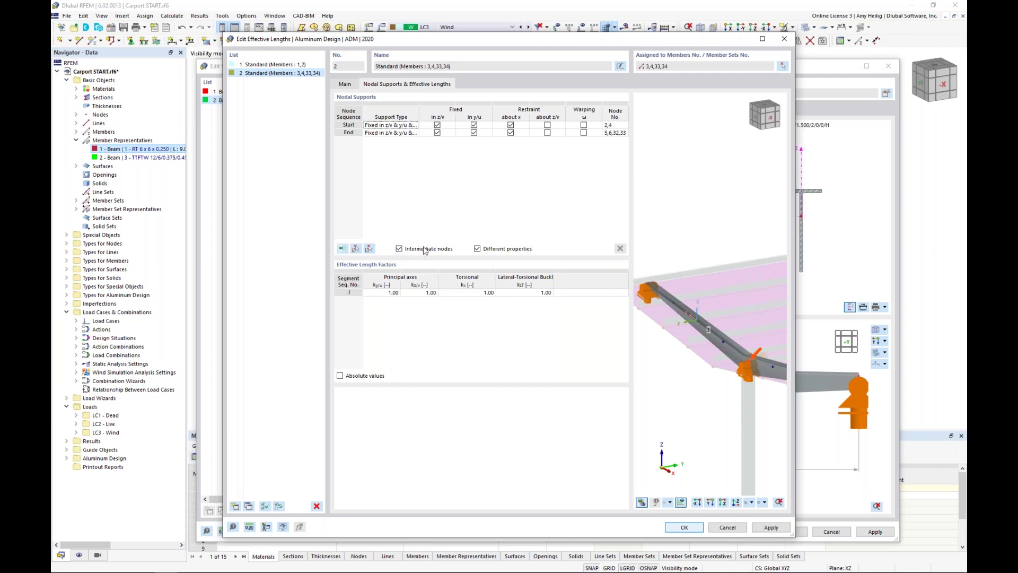
pyautogui.click(355, 249)
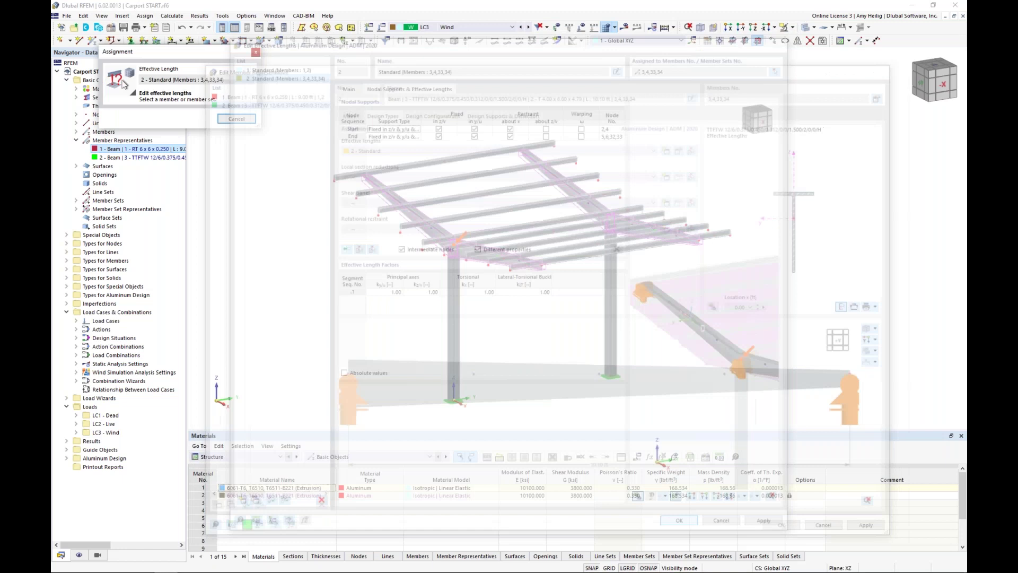
pyautogui.click(418, 220)
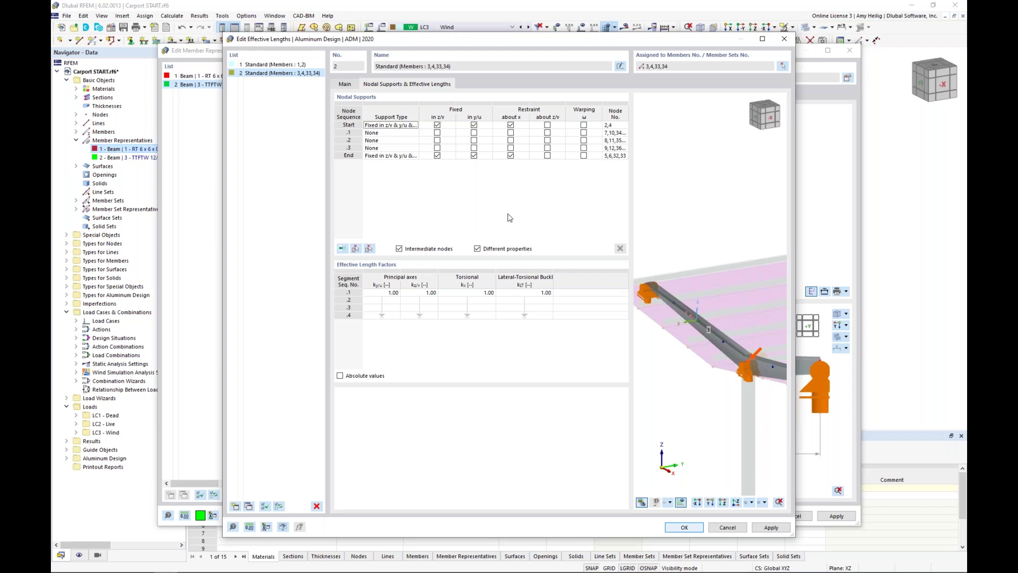
# - Fix intermediate node .1 in y/u and set its support eccentricity to At upper flange
pyautogui.moveTo(731, 372); pyautogui.dragTo(699, 338, button='middle')
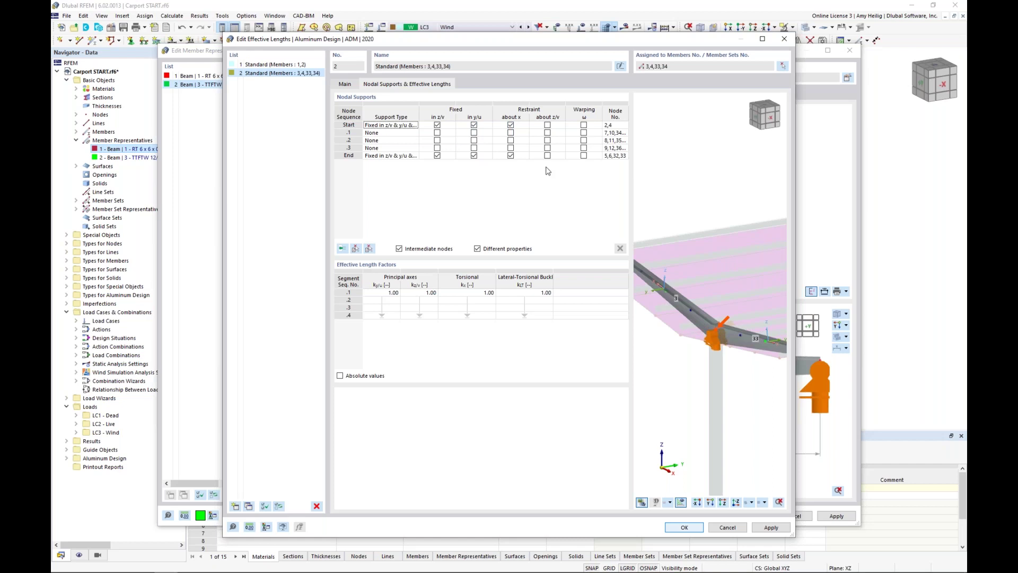
pyautogui.click(483, 134)
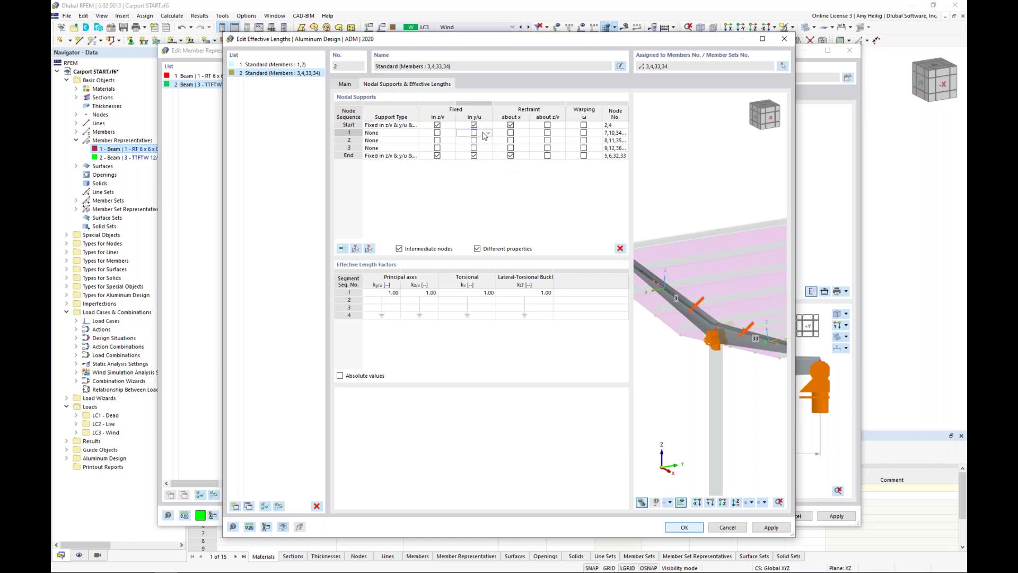
pyautogui.click(473, 133)
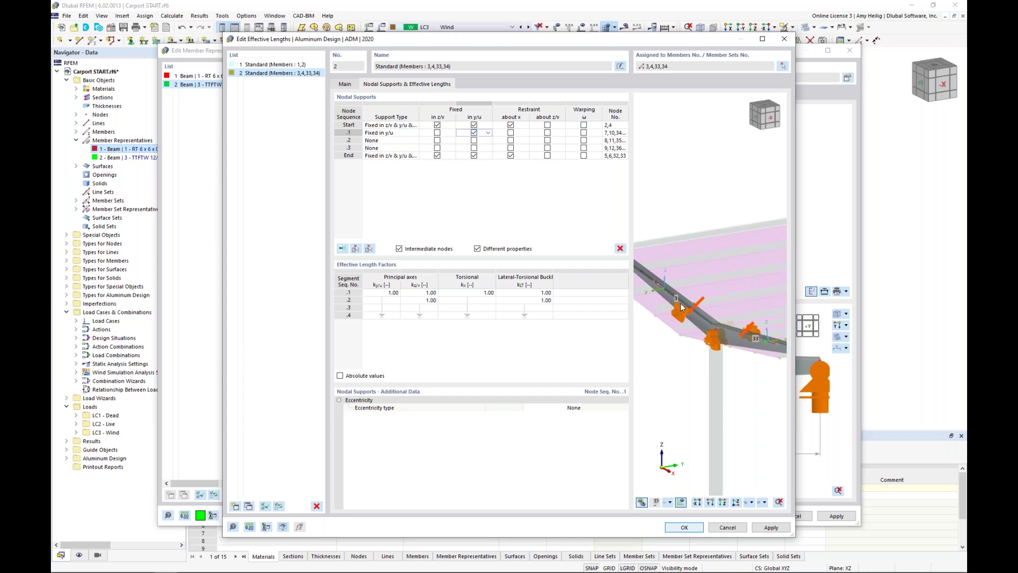
pyautogui.click(568, 408)
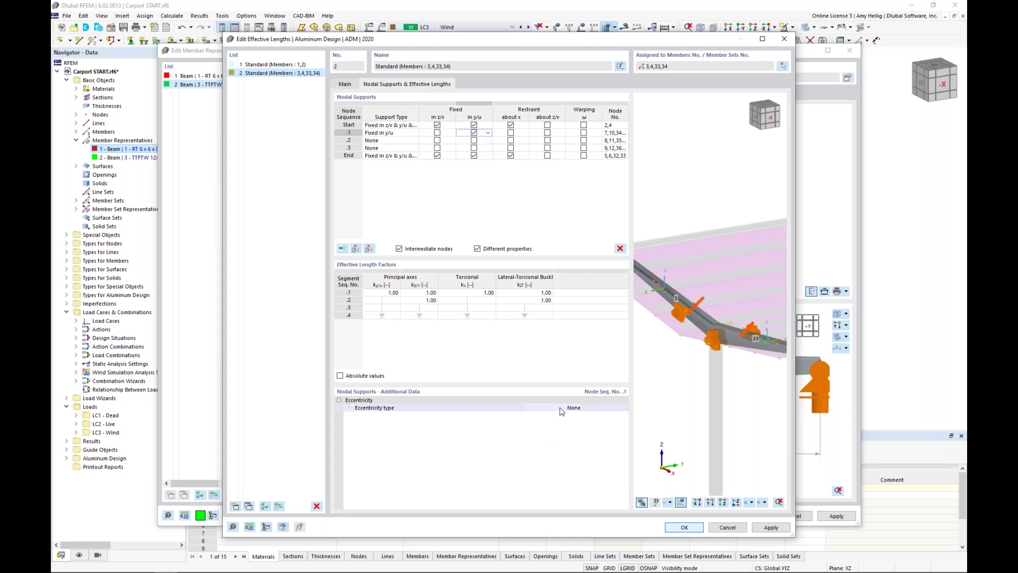
pyautogui.click(577, 408)
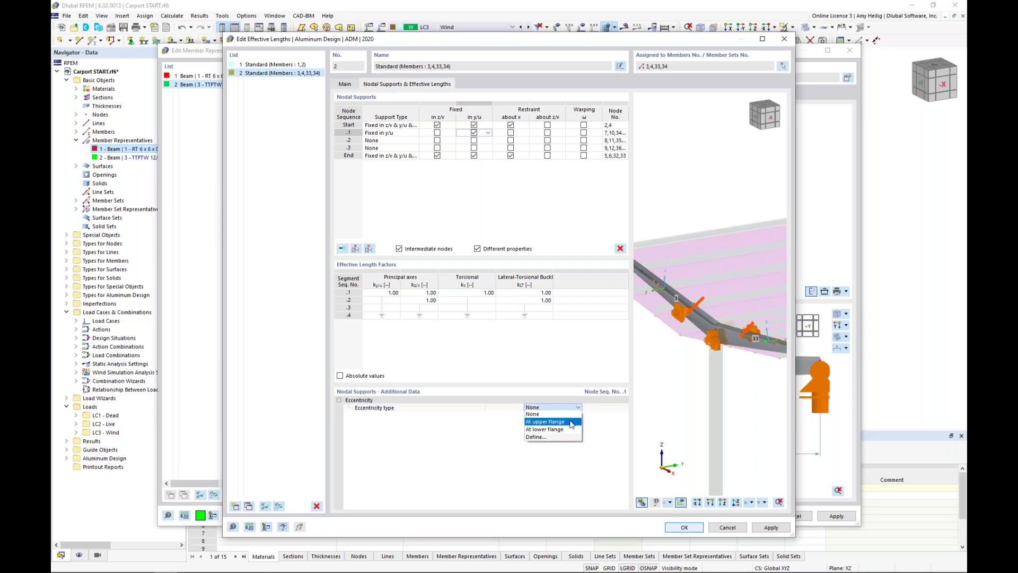
pyautogui.click(571, 423)
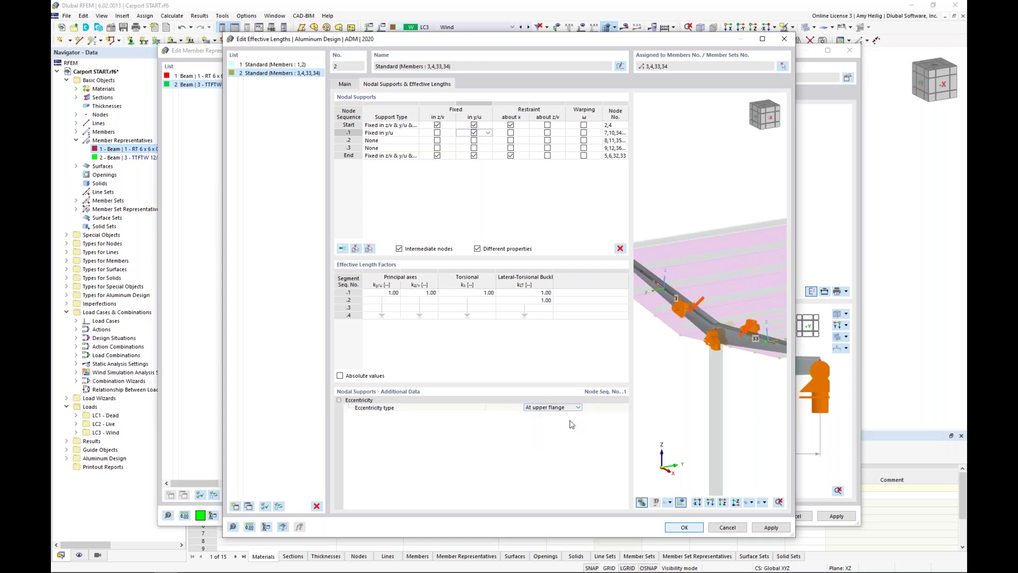
# - Fix intermediate node .2 in y/u with its eccentricity type set to At upper flange
pyautogui.click(485, 141)
pyautogui.click(474, 140)
pyautogui.click(554, 407)
pyautogui.click(568, 407)
pyautogui.click(547, 421)
# - Fix intermediate node .3 in y/u and place its support eccentricity at the upper flange
pyautogui.click(485, 149)
pyautogui.click(474, 148)
pyautogui.click(573, 409)
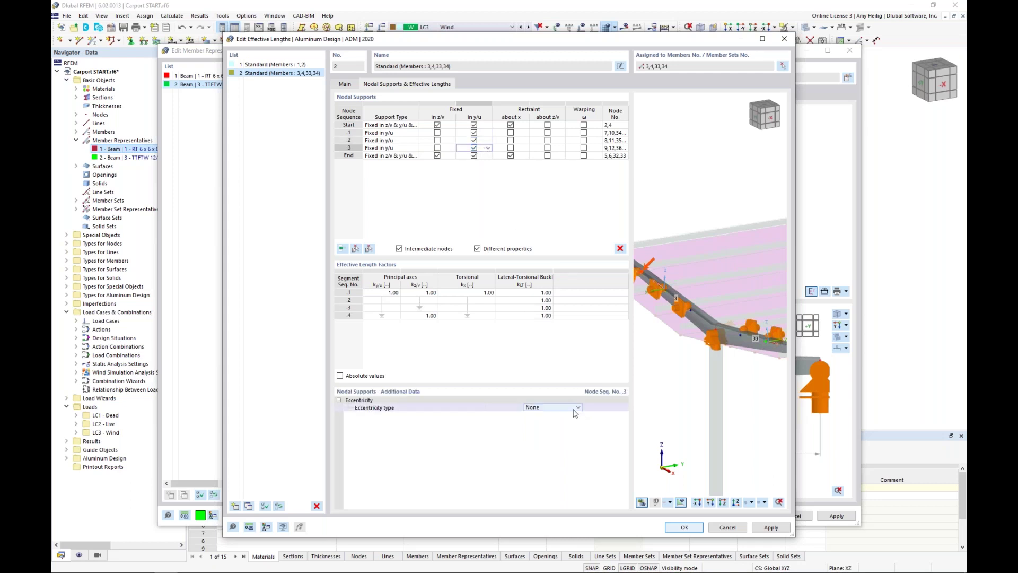
pyautogui.click(577, 408)
pyautogui.click(574, 422)
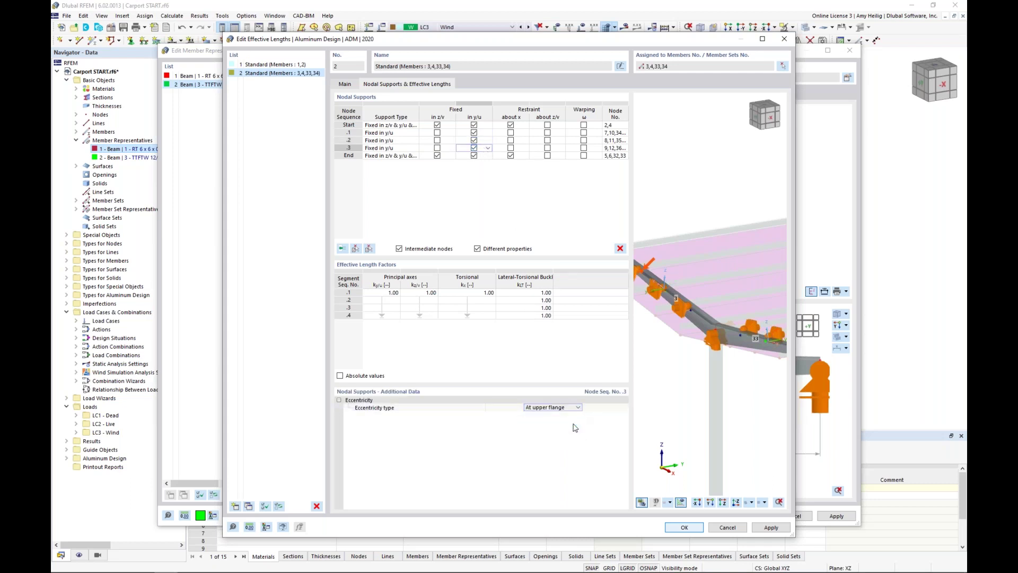
# - Release the End node's z/v fixity and restraint about x, set its eccentricity to At upper flange, and accept the effective lengths
pyautogui.moveTo(683, 345); pyautogui.dragTo(711, 381, button='middle')
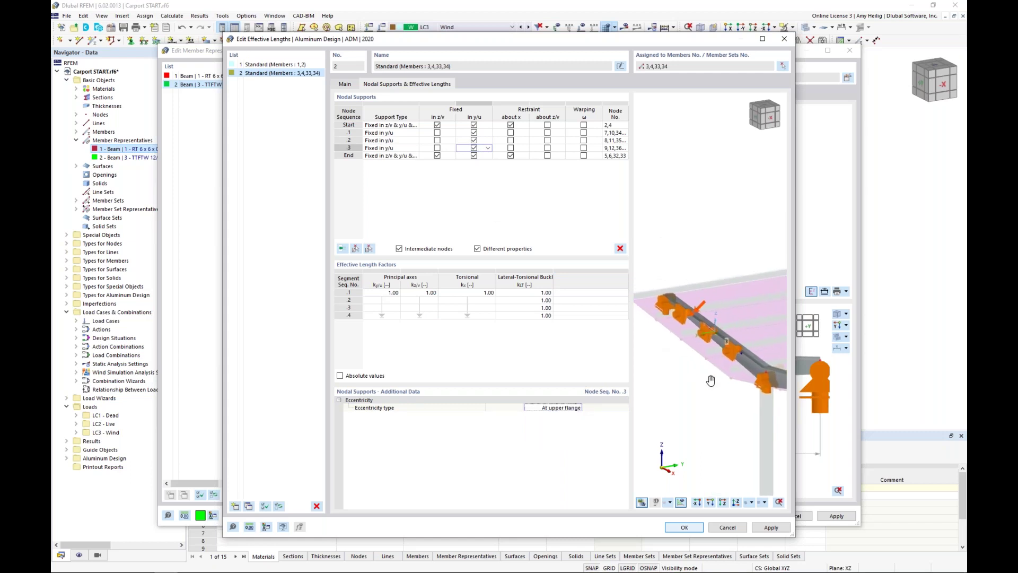
pyautogui.click(438, 157)
pyautogui.click(511, 158)
pyautogui.click(512, 157)
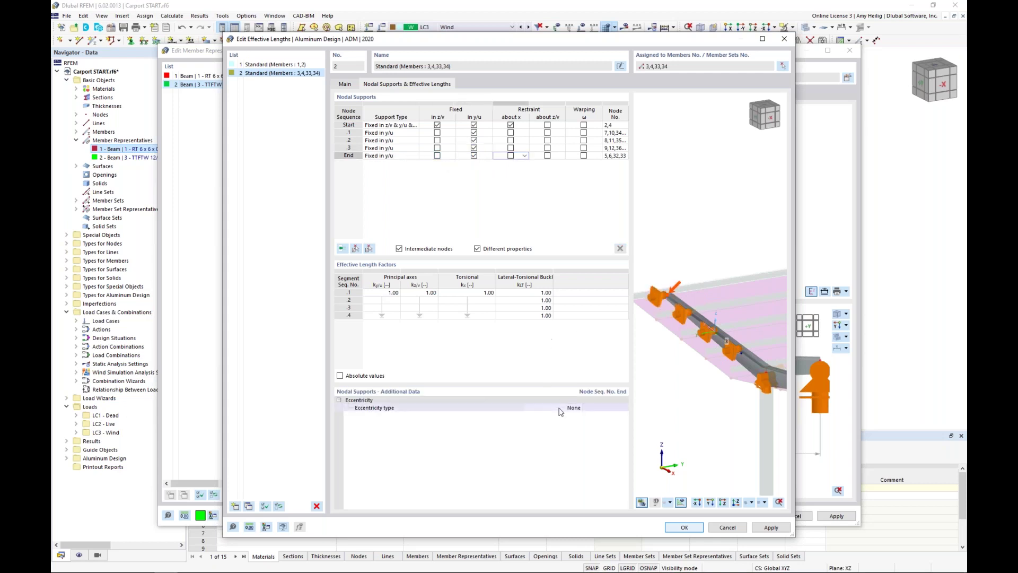
pyautogui.click(578, 408)
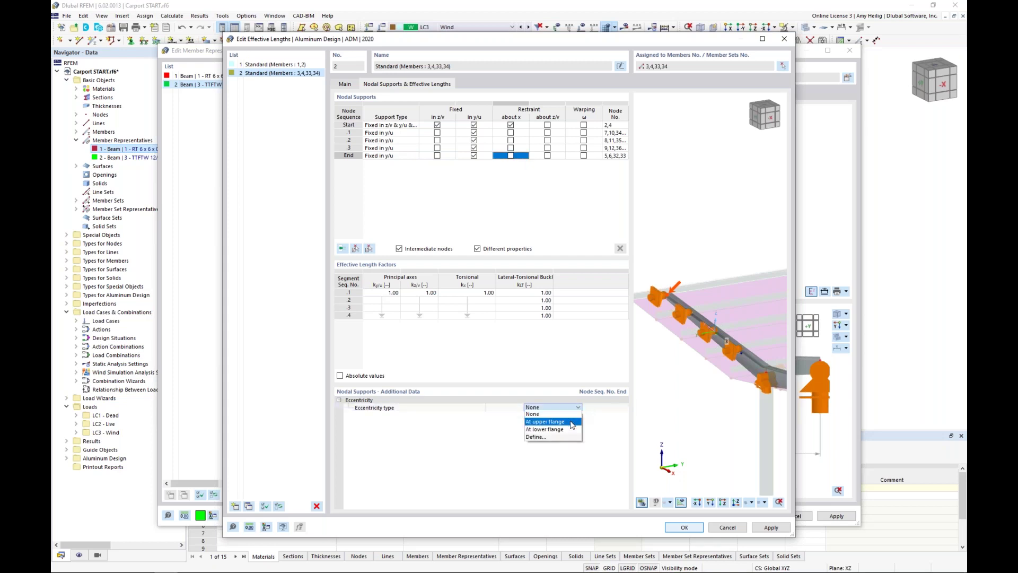
pyautogui.click(572, 422)
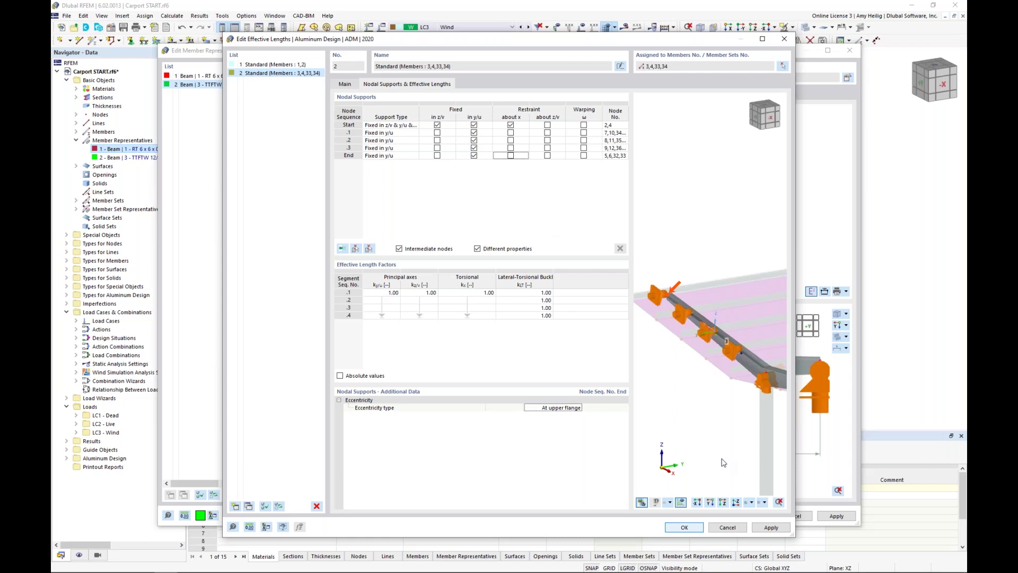
pyautogui.click(690, 528)
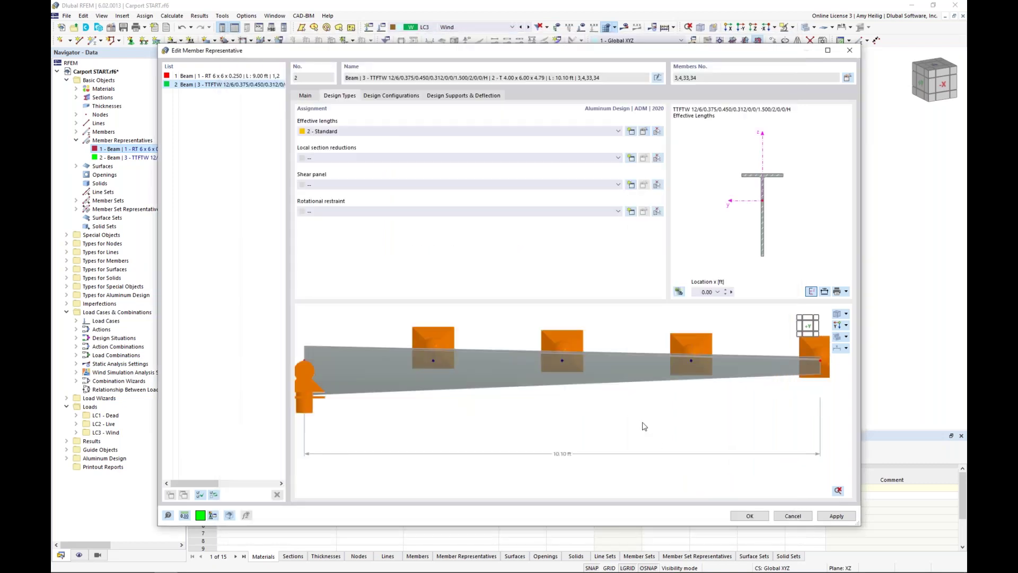
# - Create a new design support at the tapered beam's member start with a z-axis support width of 6.0 in
pyautogui.scroll(-2, 472, 405)
pyautogui.keyDown('ctrl'); pyautogui.moveTo(471, 416); pyautogui.dragTo(443, 425, button='middle'); pyautogui.keyUp('ctrl')
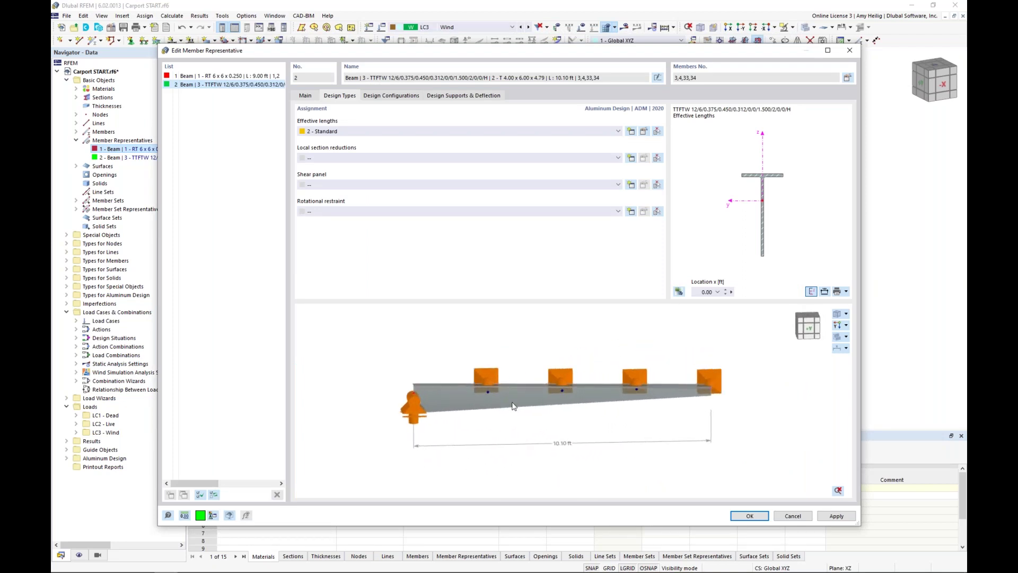
pyautogui.click(461, 97)
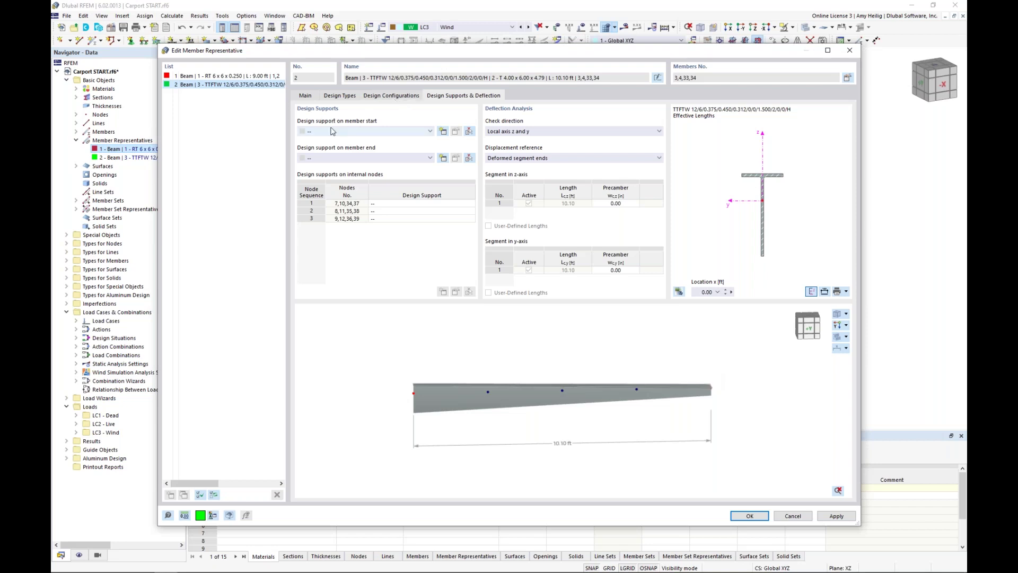
pyautogui.click(443, 132)
pyautogui.click(395, 217)
pyautogui.write('6.0')
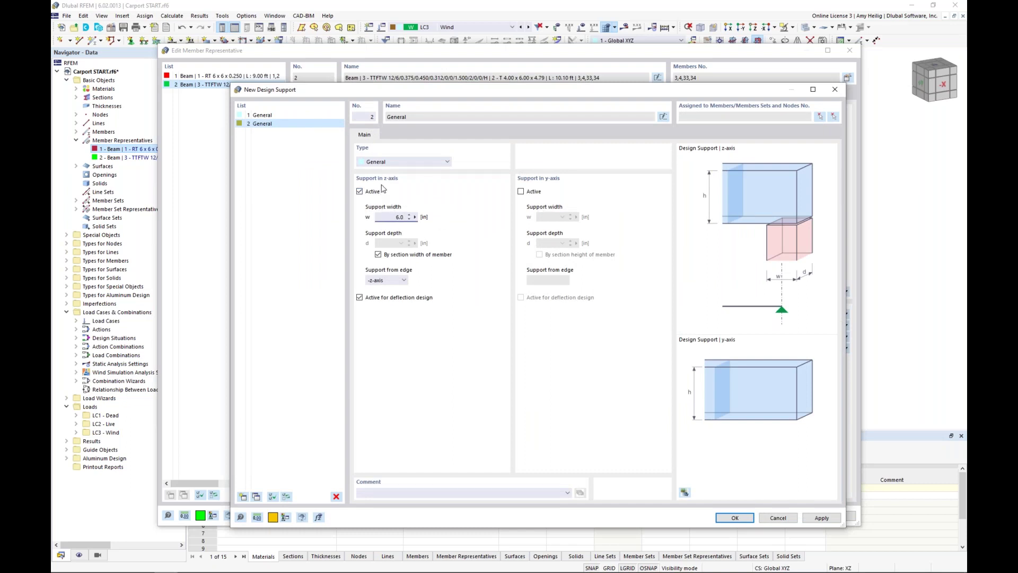
# - Activate the design support in the y-axis with a support width of 6.0 in and accept the new support
pyautogui.click(521, 192)
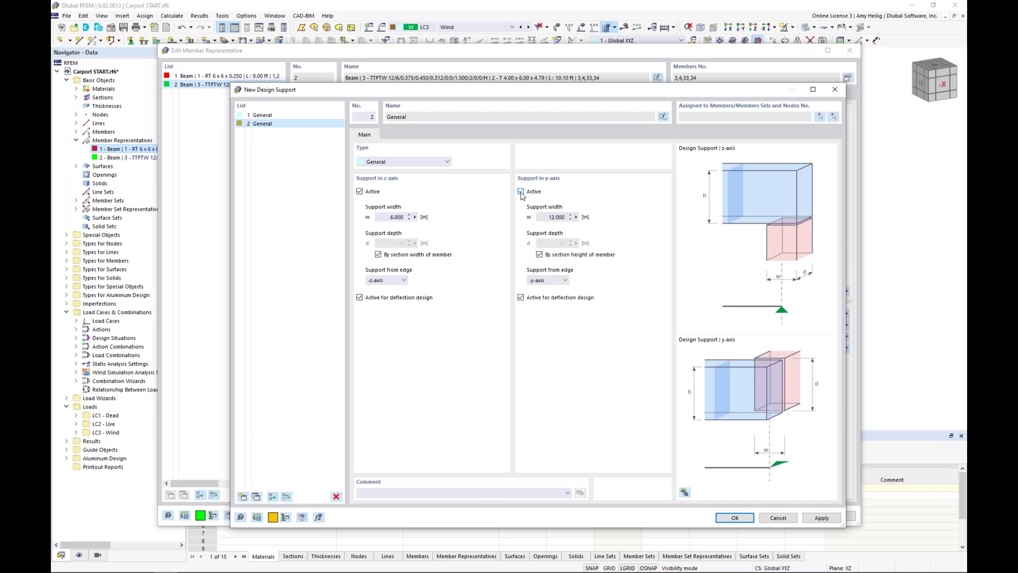
pyautogui.doubleClick(548, 217)
pyautogui.write('6.0')
pyautogui.click(726, 520)
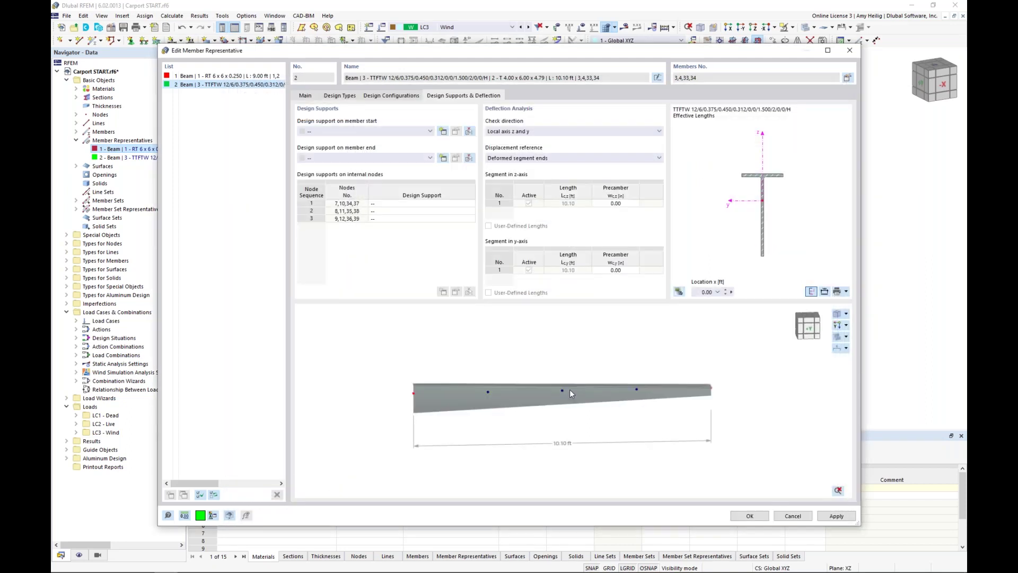
# - Inspect the start support on the beam preview and apply the member representative changes, agreeing to delete all results
pyautogui.keyDown('ctrl'); pyautogui.moveTo(473, 384); pyautogui.dragTo(589, 389, button='middle'); pyautogui.keyUp('ctrl')
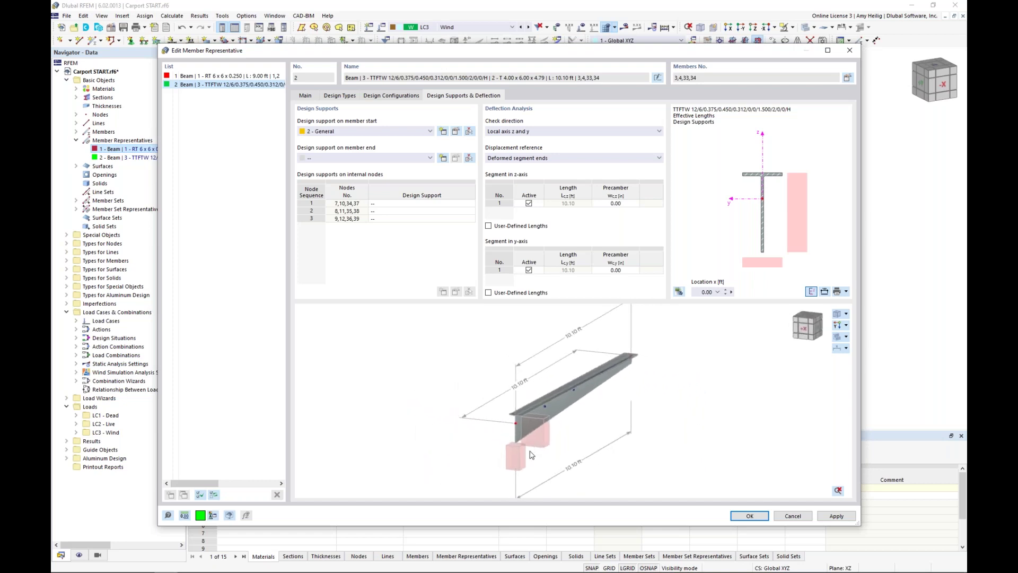
pyautogui.scroll(4, 533, 451)
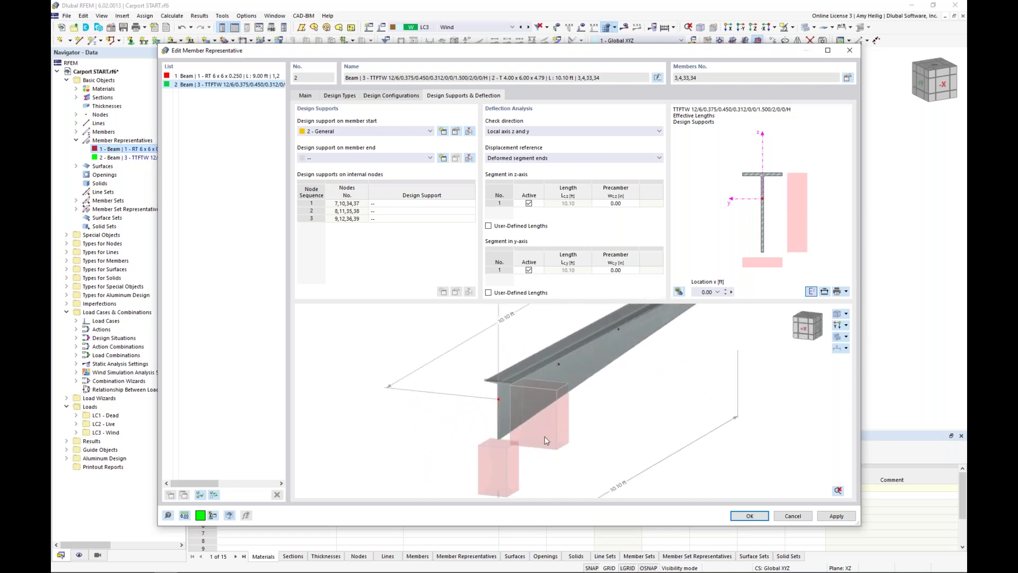
pyautogui.scroll(-3, 657, 413)
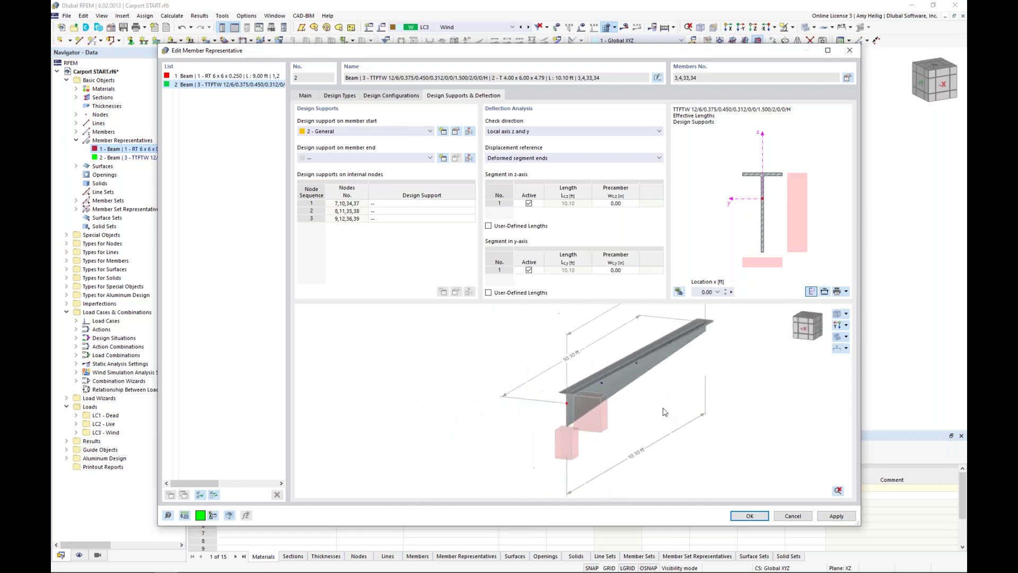
pyautogui.keyDown('ctrl'); pyautogui.moveTo(673, 405); pyautogui.dragTo(523, 390, button='middle'); pyautogui.keyUp('ctrl')
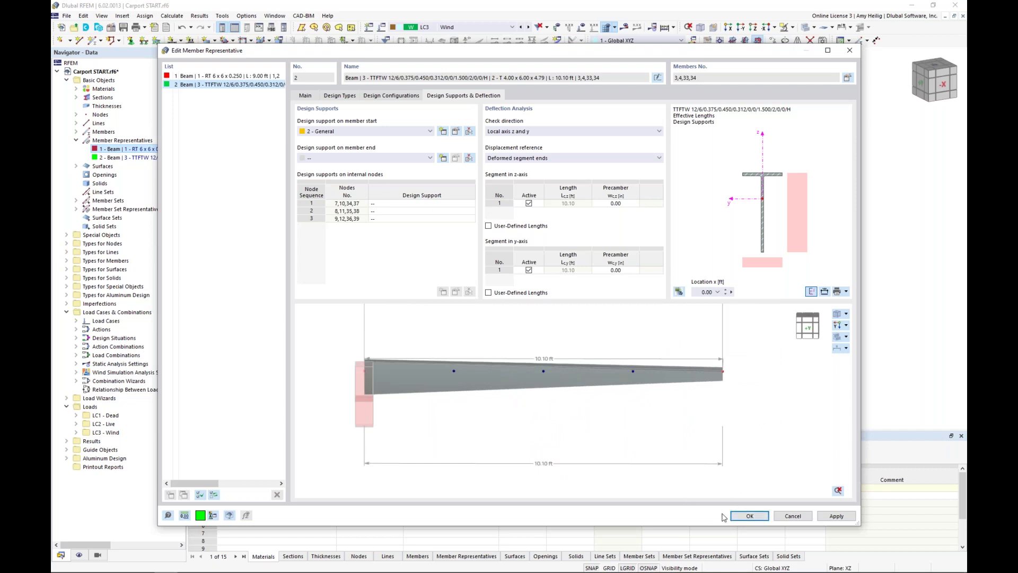
pyautogui.click(749, 515)
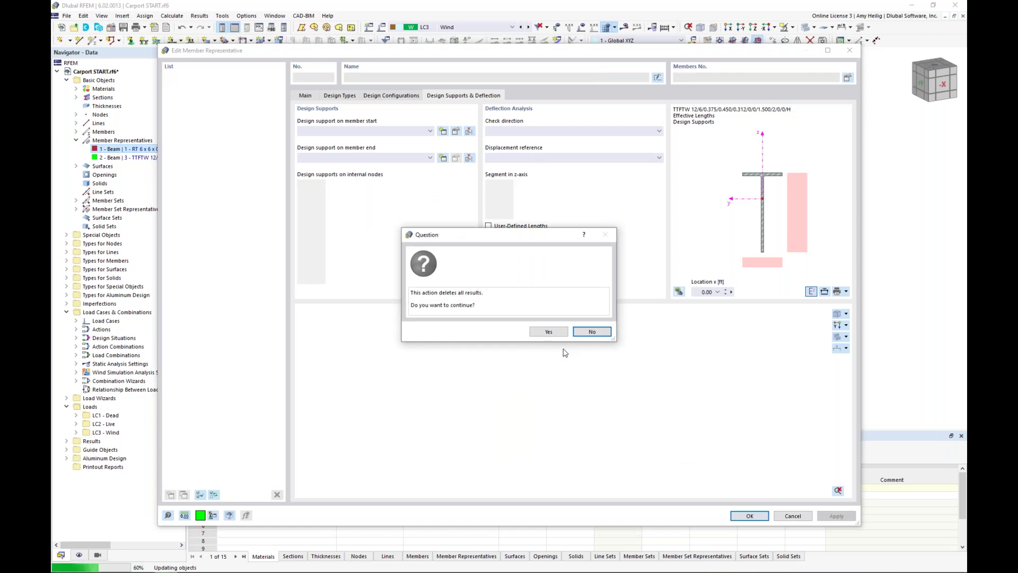
pyautogui.click(549, 331)
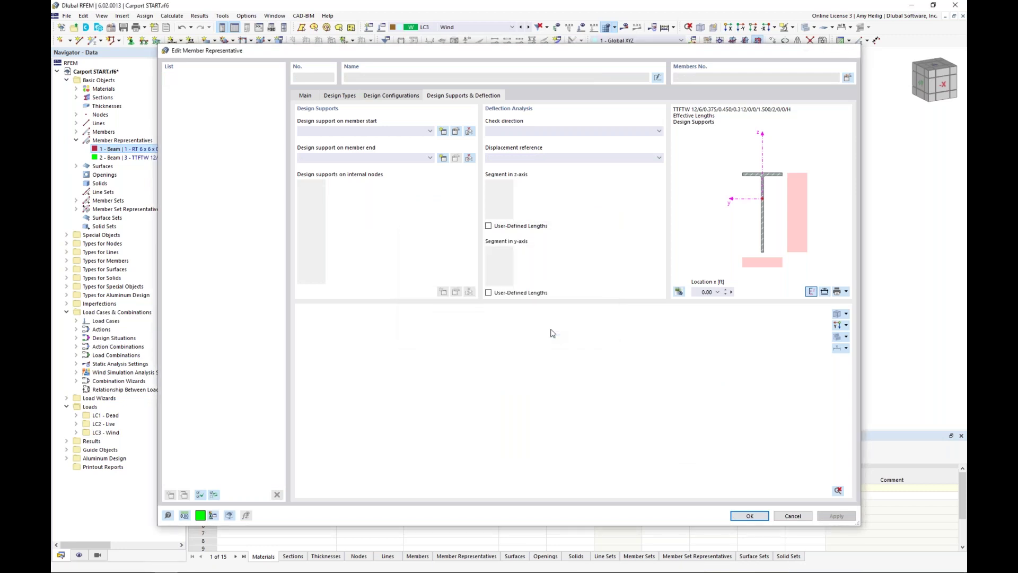
pyautogui.scroll(5, 324, 169)
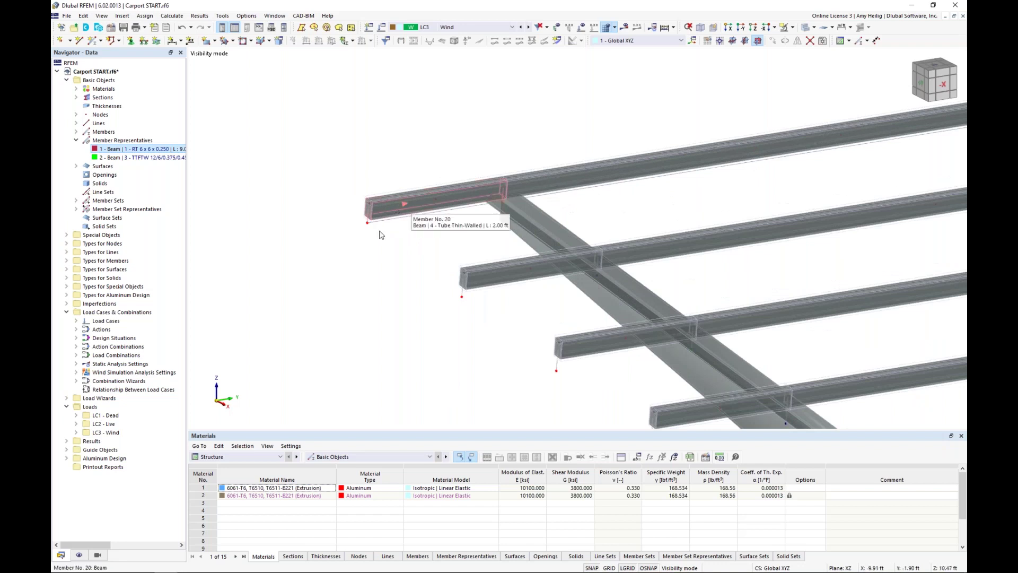
pyautogui.scroll(-5, 386, 232)
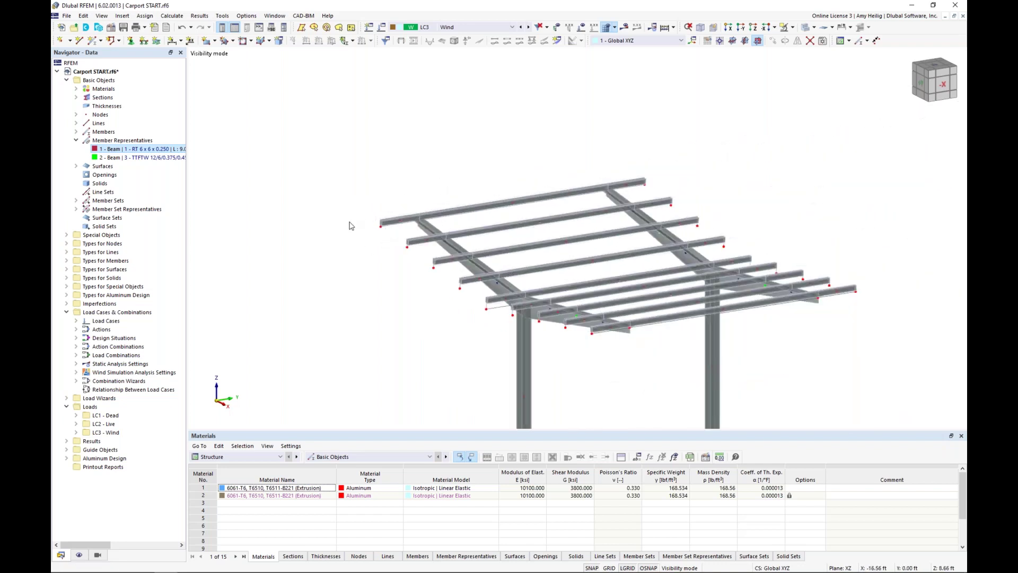
# - Open the Continuous Members member set representative for editing and create new standard effective lengths for member sets 1-9
pyautogui.click(76, 209)
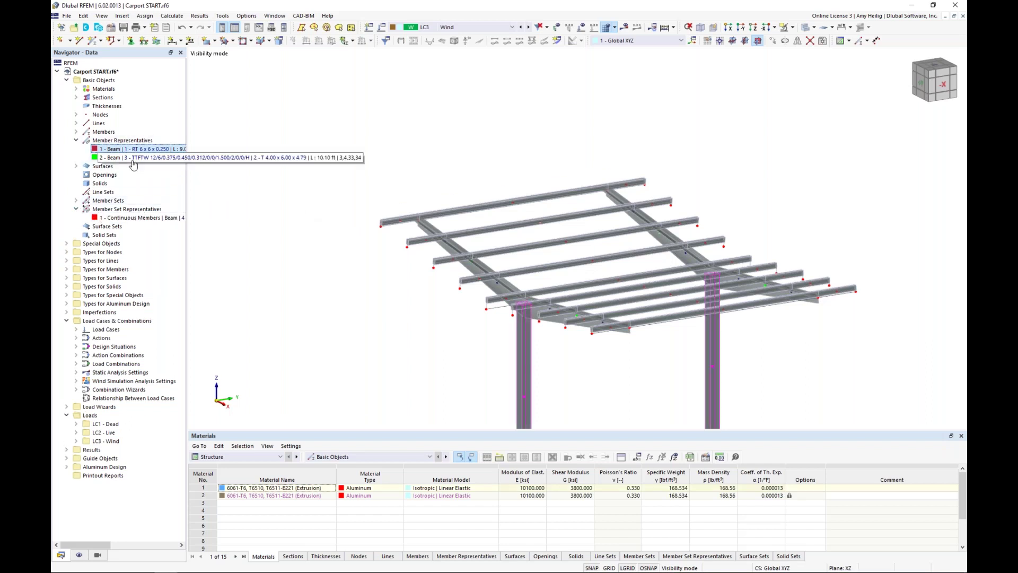
pyautogui.click(128, 221)
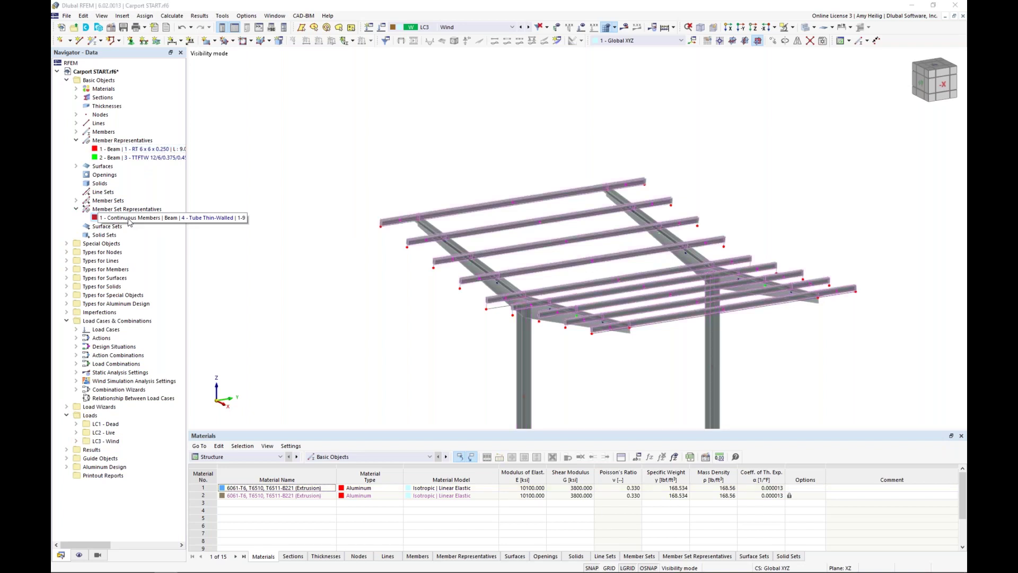
pyautogui.doubleClick(130, 218)
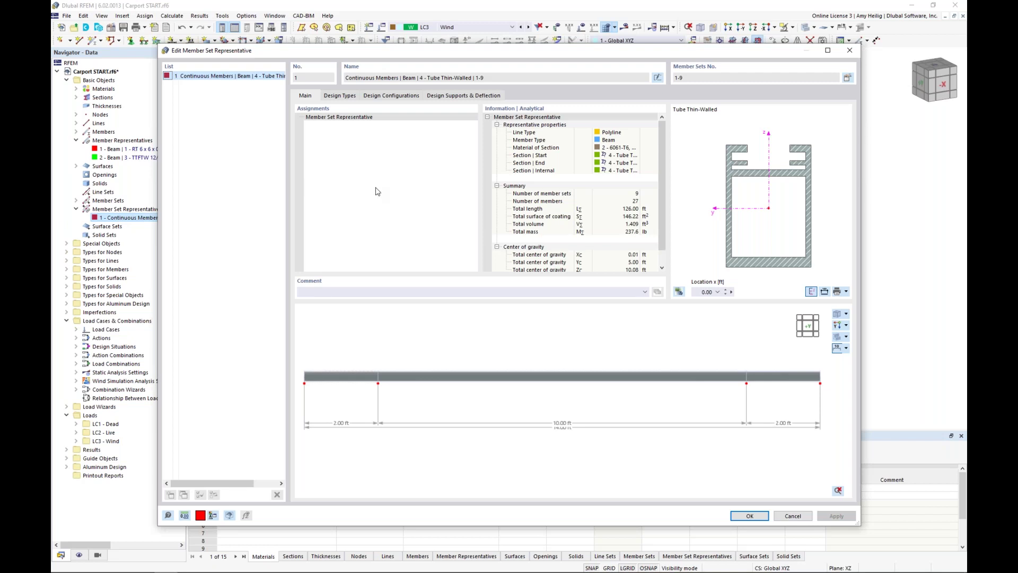
pyautogui.click(348, 98)
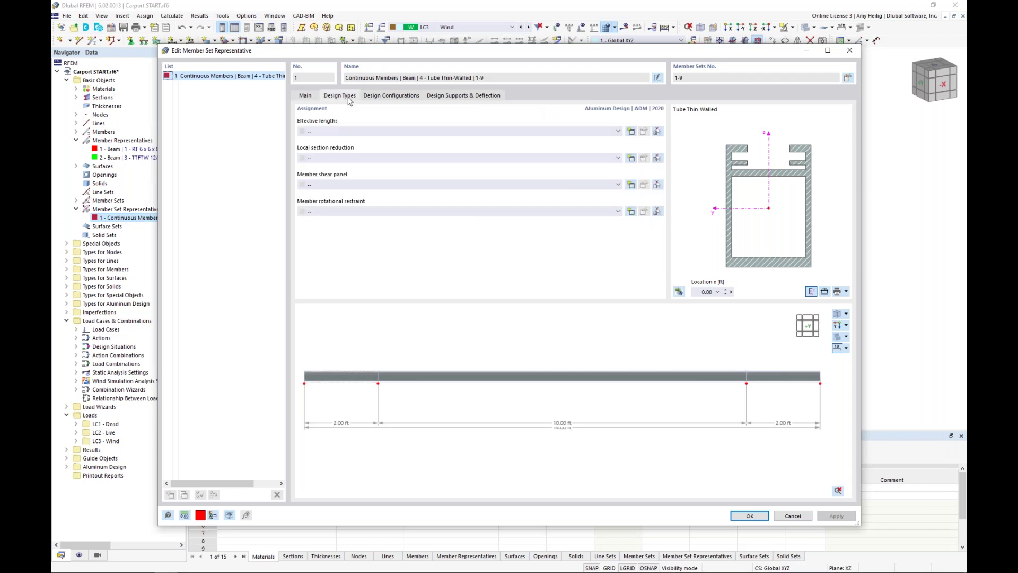
pyautogui.click(633, 132)
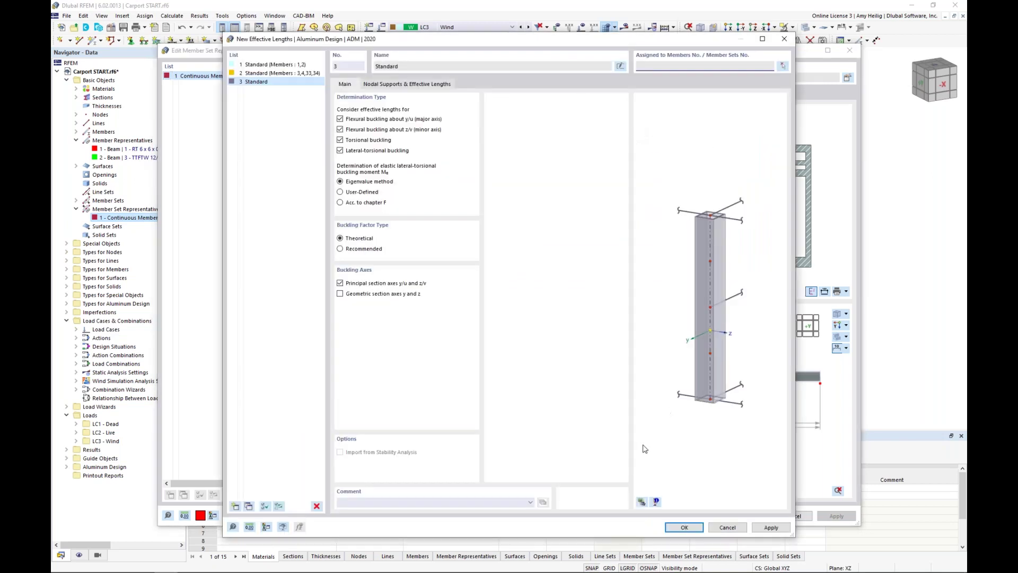
pyautogui.click(685, 527)
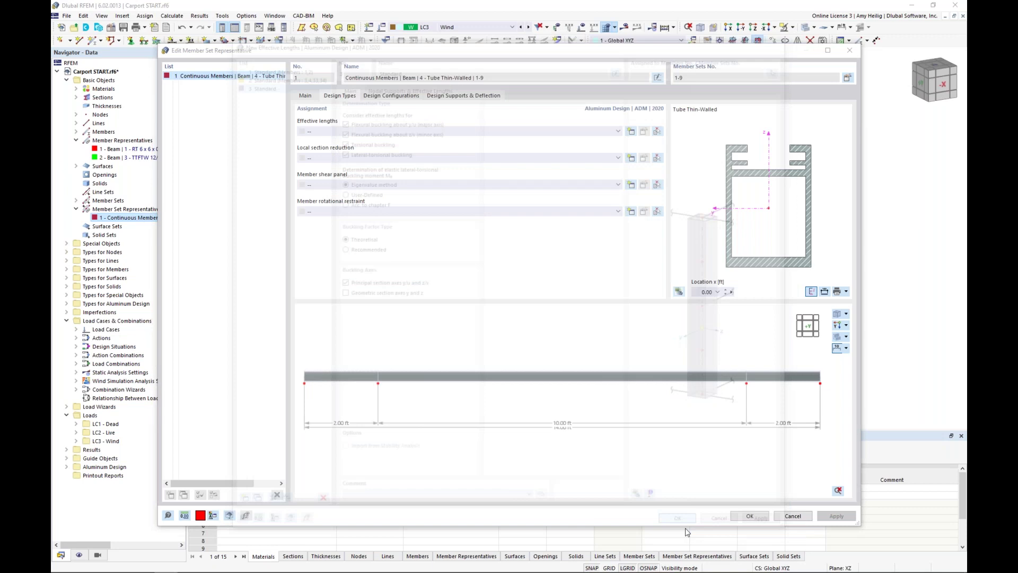
# - Exclude torsional and lateral-torsional buckling from the member sets' effective lengths and show the actual model in the preview
pyautogui.click(644, 132)
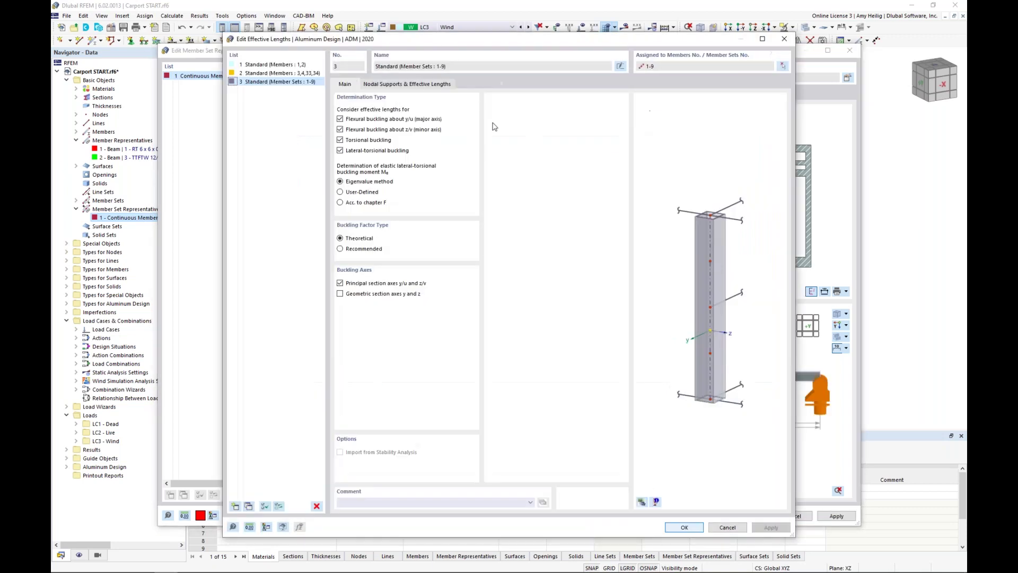
pyautogui.click(359, 143)
pyautogui.click(360, 151)
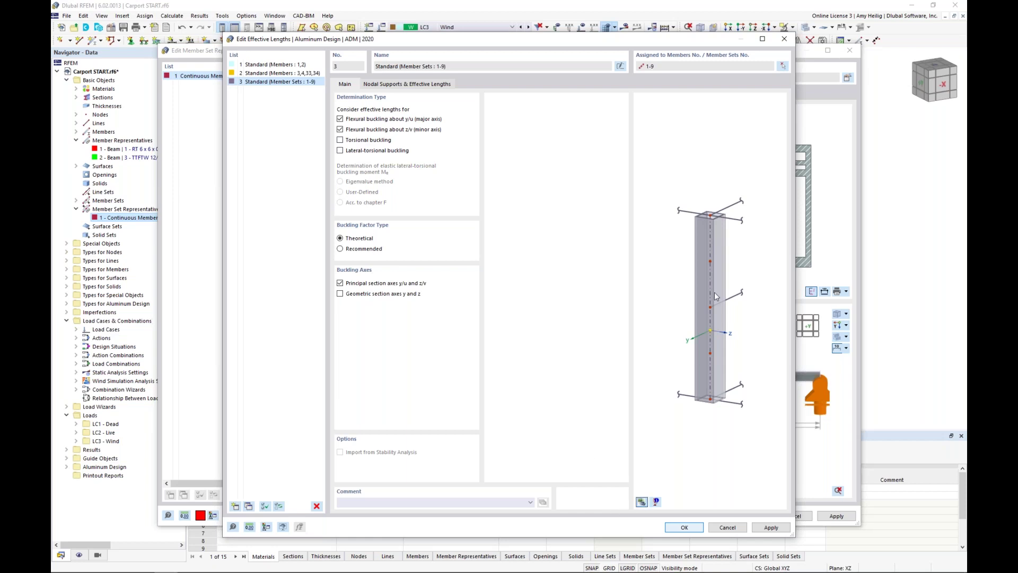
pyautogui.click(642, 501)
pyautogui.scroll(2, 665, 296)
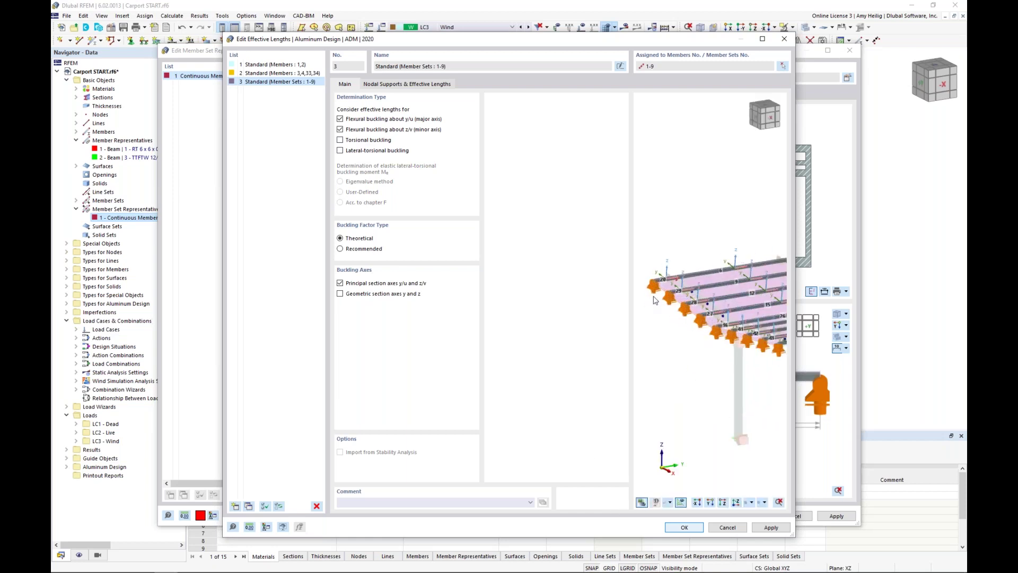
# - Include intermediate nodes in the nodal supports, adopting them from Member Set No. 1 picked at the uppermost purlin in the model
pyautogui.click(406, 85)
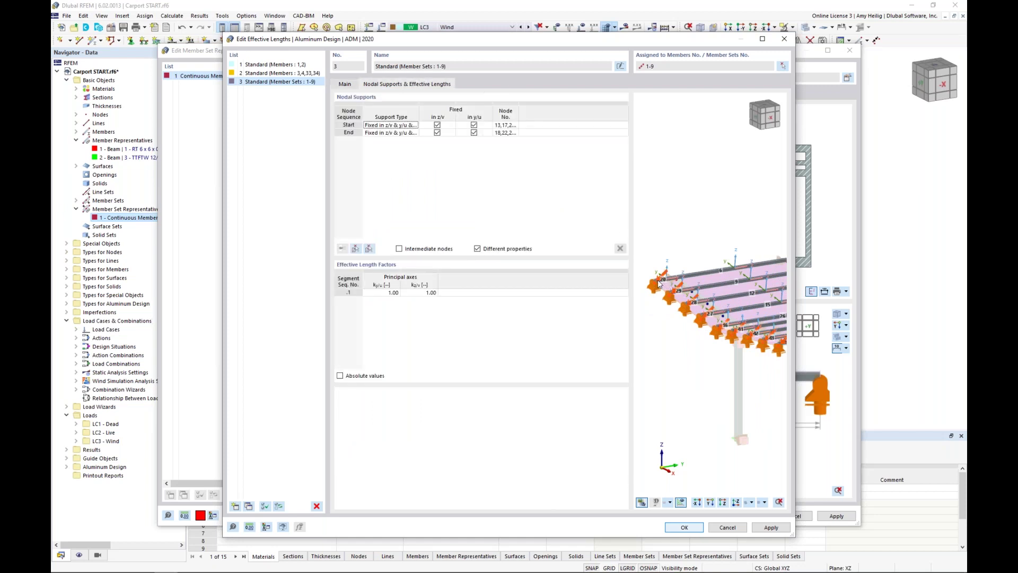
pyautogui.scroll(4, 659, 284)
pyautogui.click(450, 127)
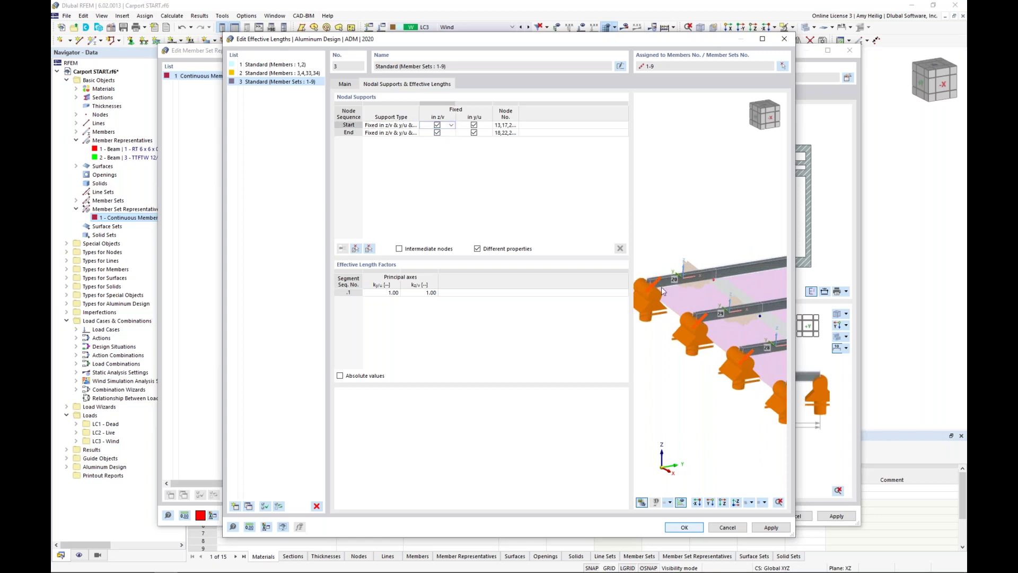
pyautogui.scroll(-3, 662, 290)
pyautogui.scroll(3, 673, 289)
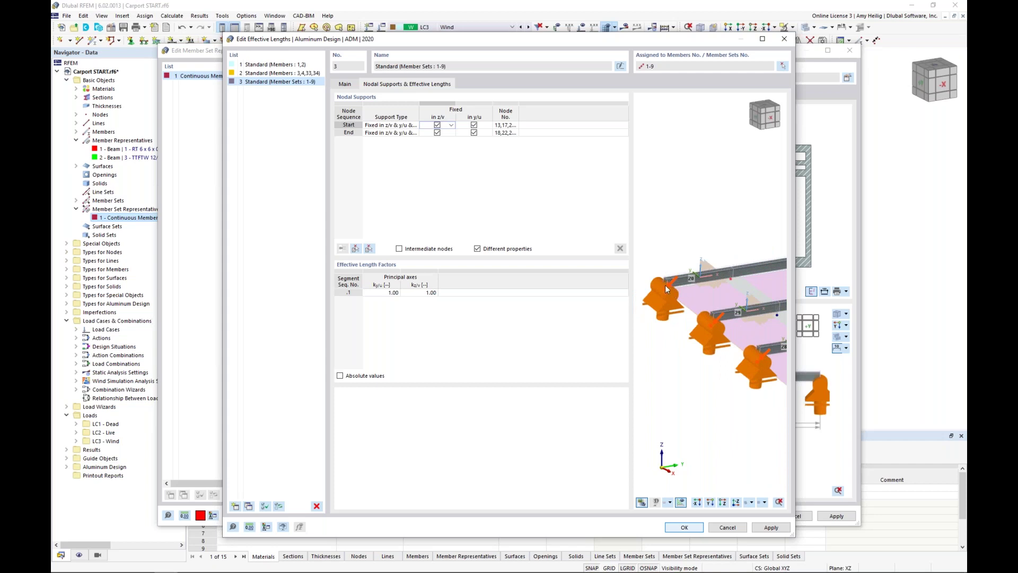
pyautogui.click(399, 250)
pyautogui.click(356, 250)
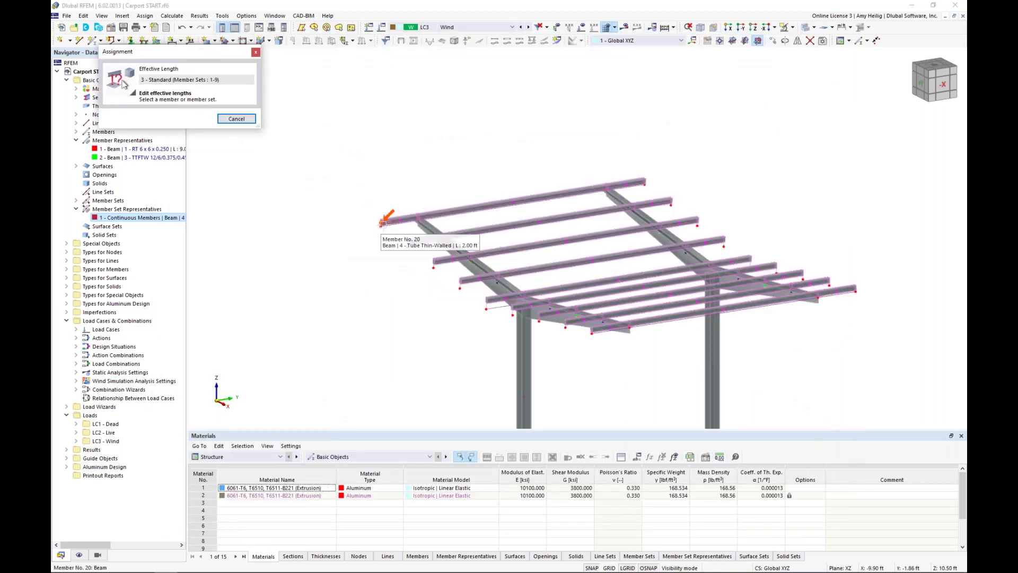
pyautogui.scroll(5, 378, 233)
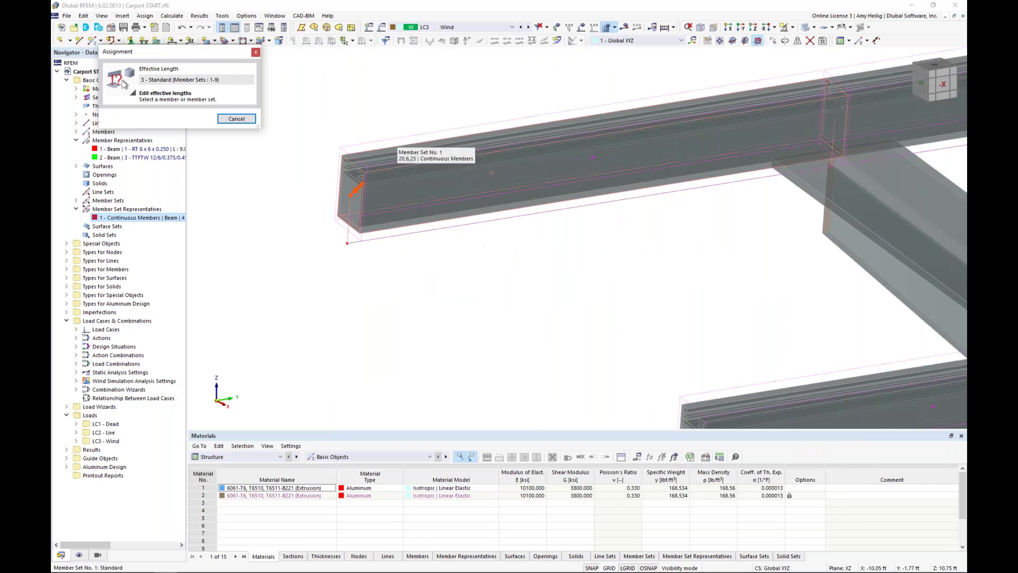
pyautogui.click(396, 138)
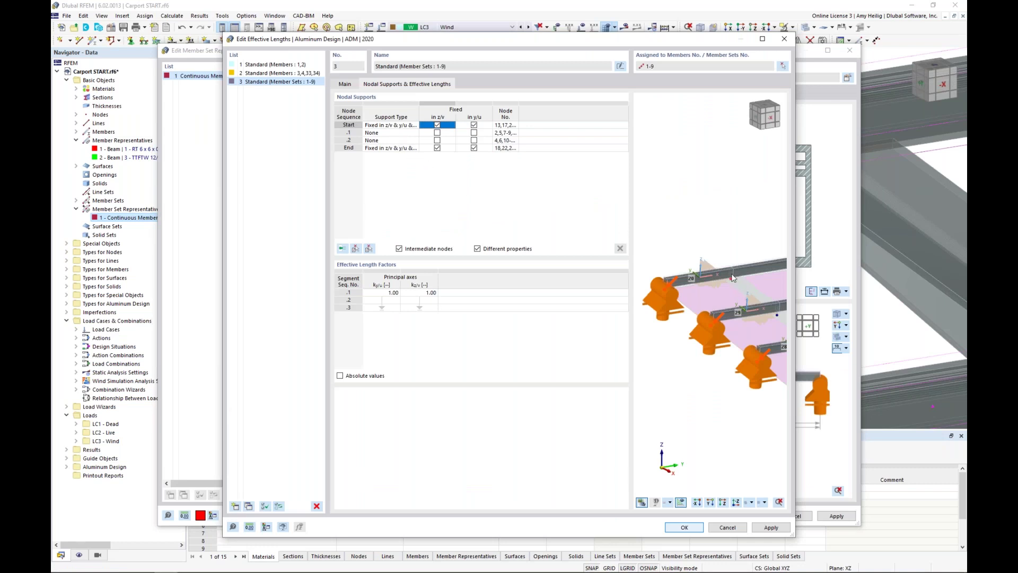
# - Release the z/v and y/u fixity at the Start and End nodes of the member sets
pyautogui.click(438, 125)
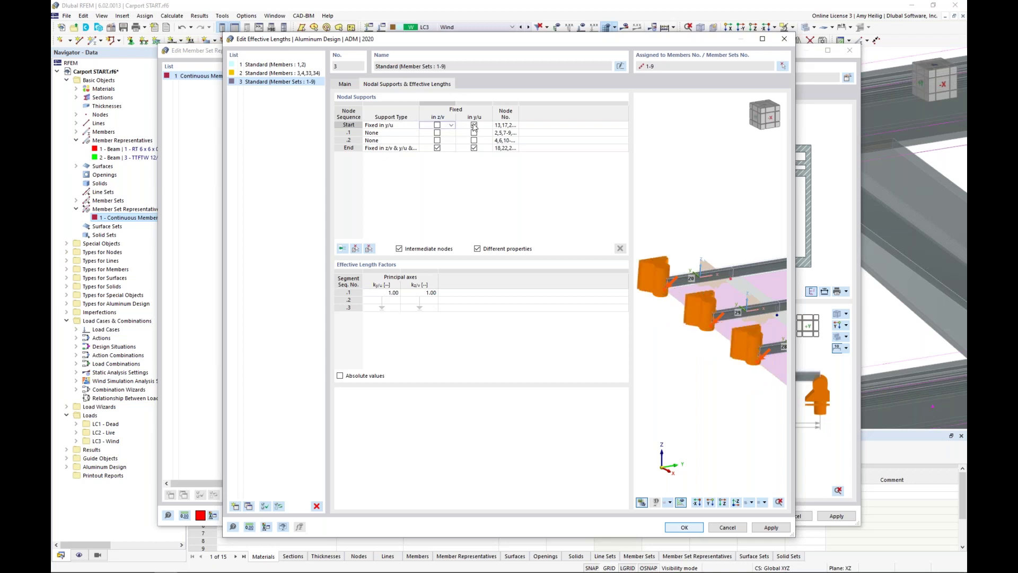
pyautogui.click(474, 126)
pyautogui.click(437, 148)
pyautogui.click(474, 148)
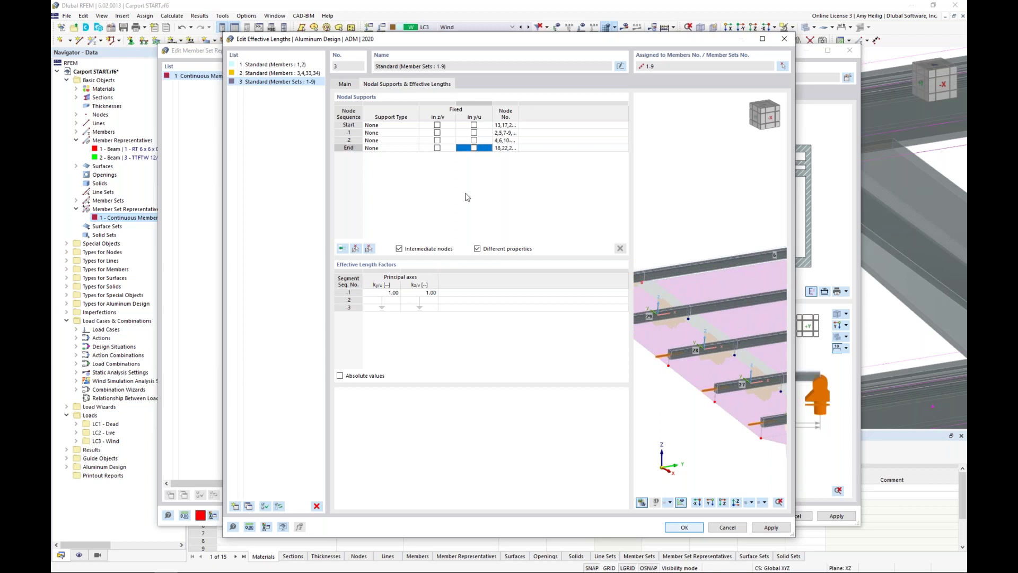
# - Fix intermediate nodes .1 and .2 in both z/v and y/u and accept the effective lengths
pyautogui.click(437, 133)
pyautogui.click(474, 133)
pyautogui.click(438, 140)
pyautogui.click(473, 140)
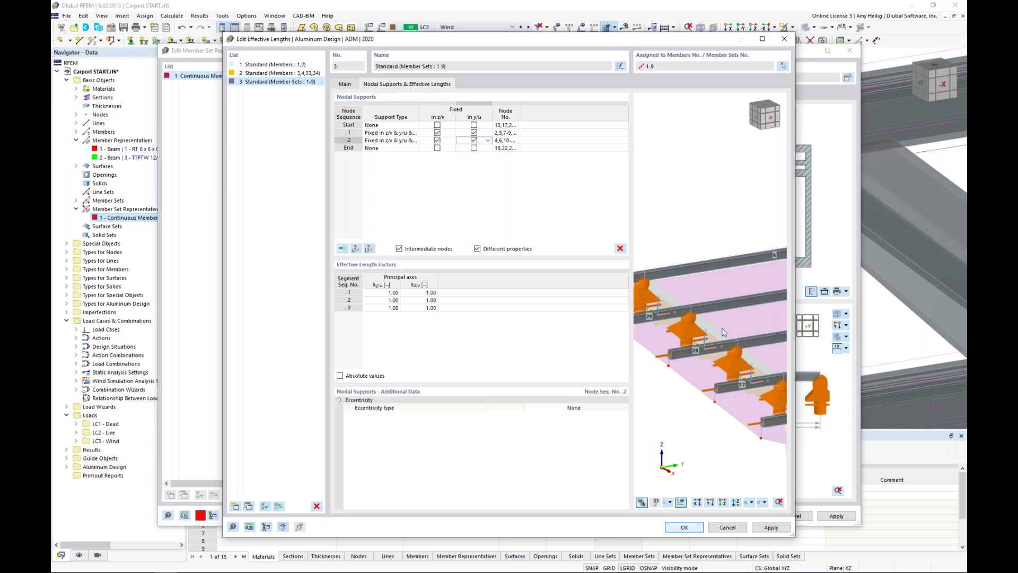
pyautogui.click(677, 528)
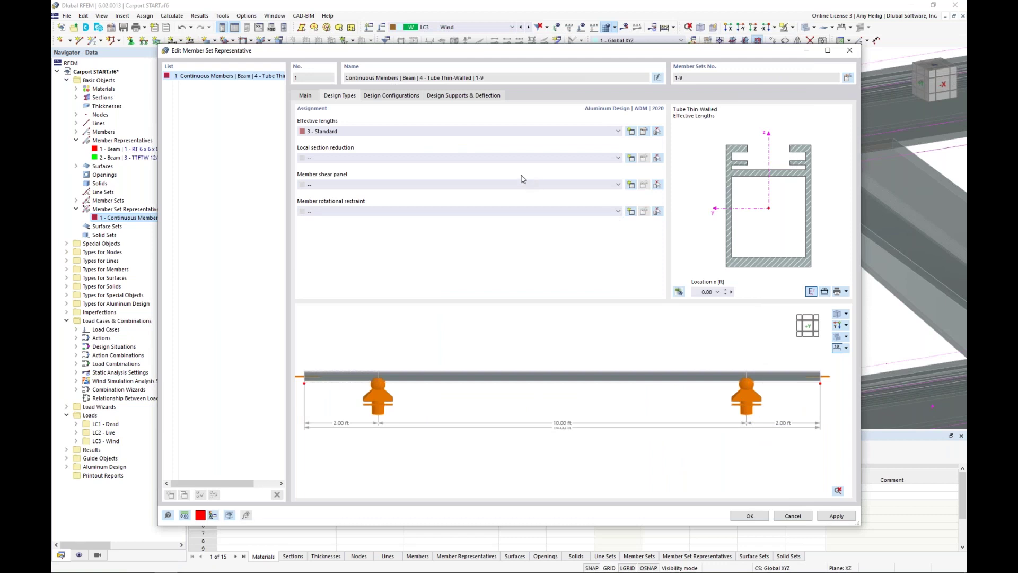
# - Create a new General design support at the first internal node with a z-axis support width of 4 in
pyautogui.click(475, 96)
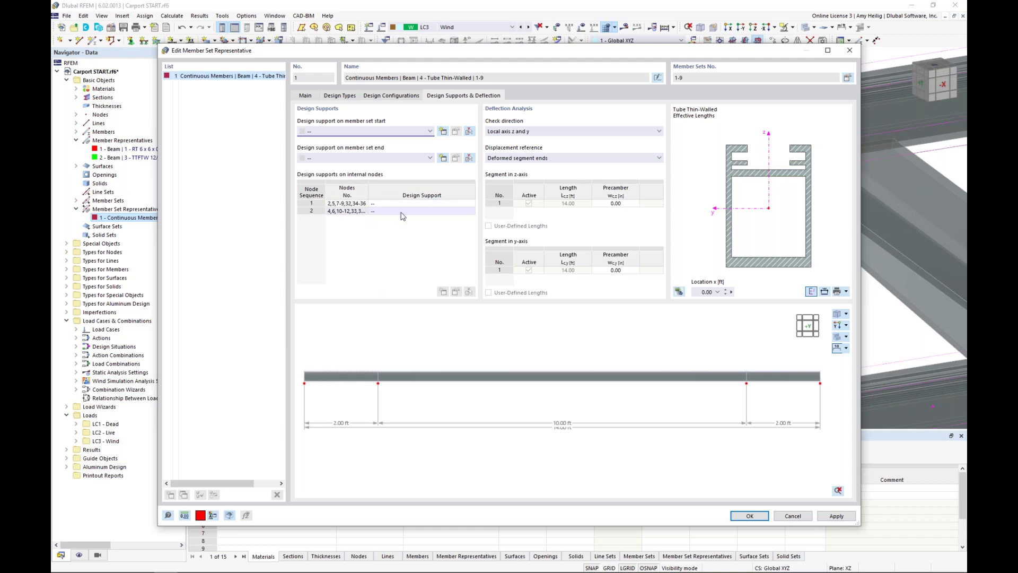
pyautogui.click(470, 206)
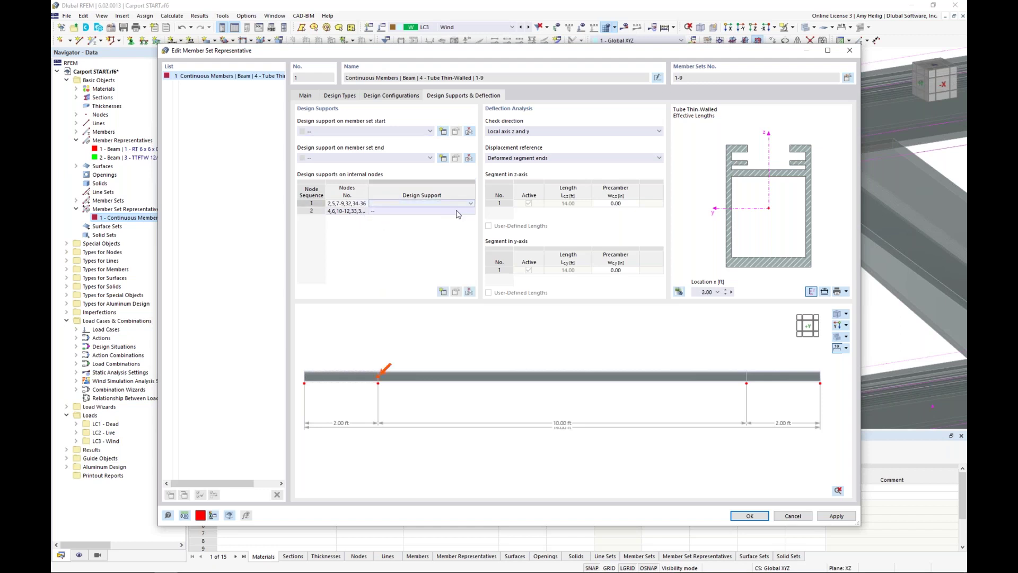
pyautogui.click(471, 204)
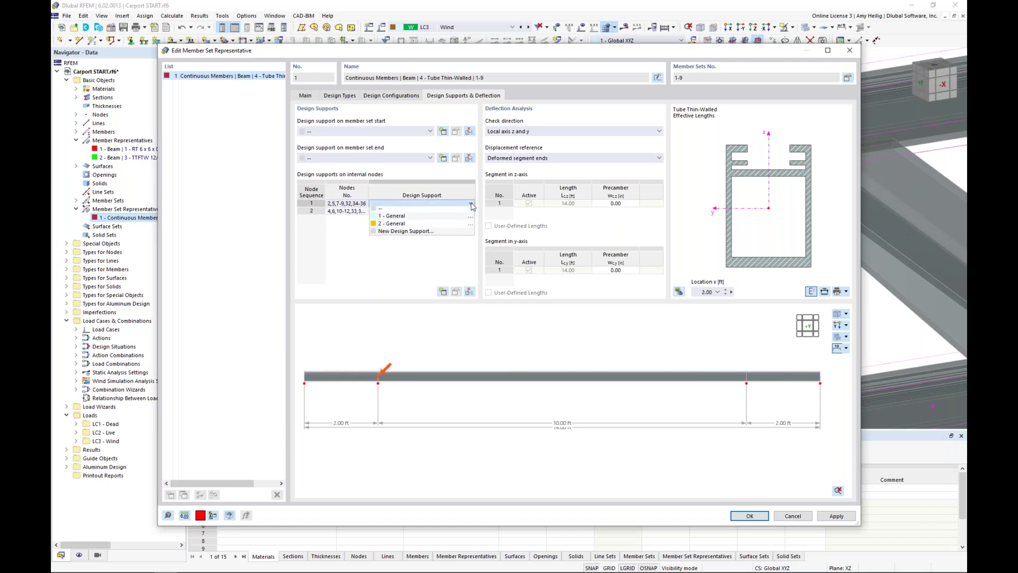
pyautogui.click(459, 233)
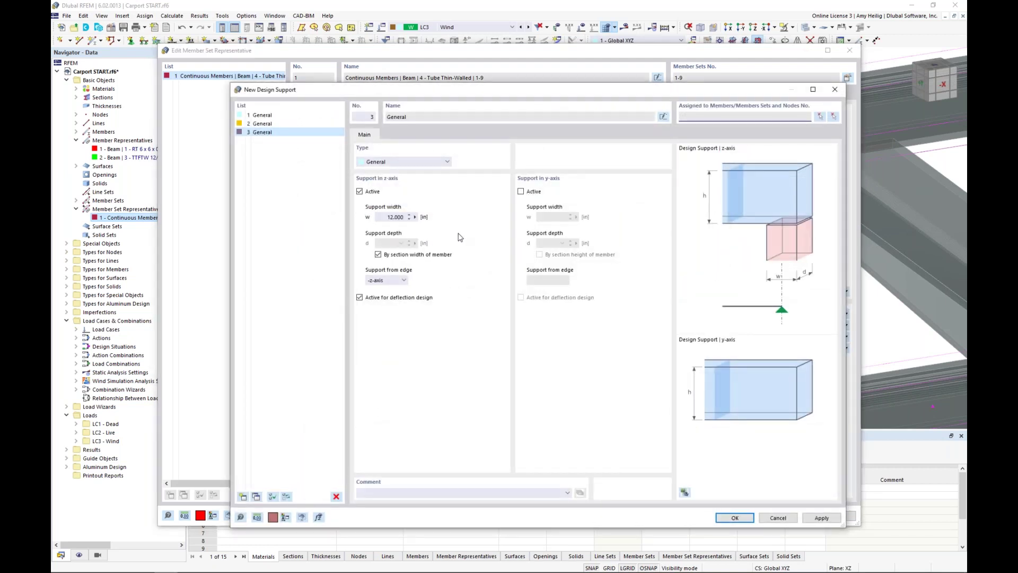
pyautogui.doubleClick(381, 218)
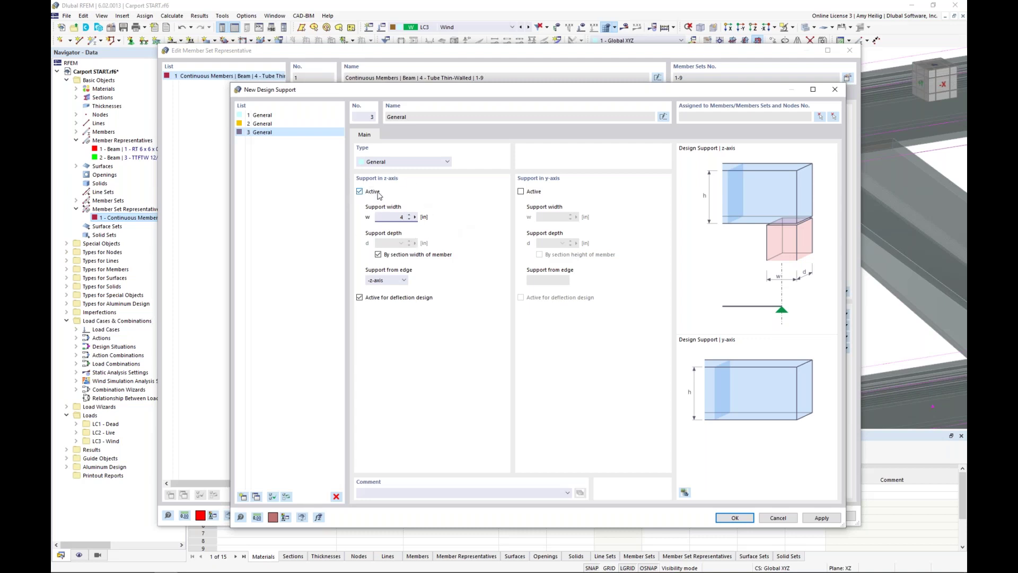
pyautogui.click(736, 517)
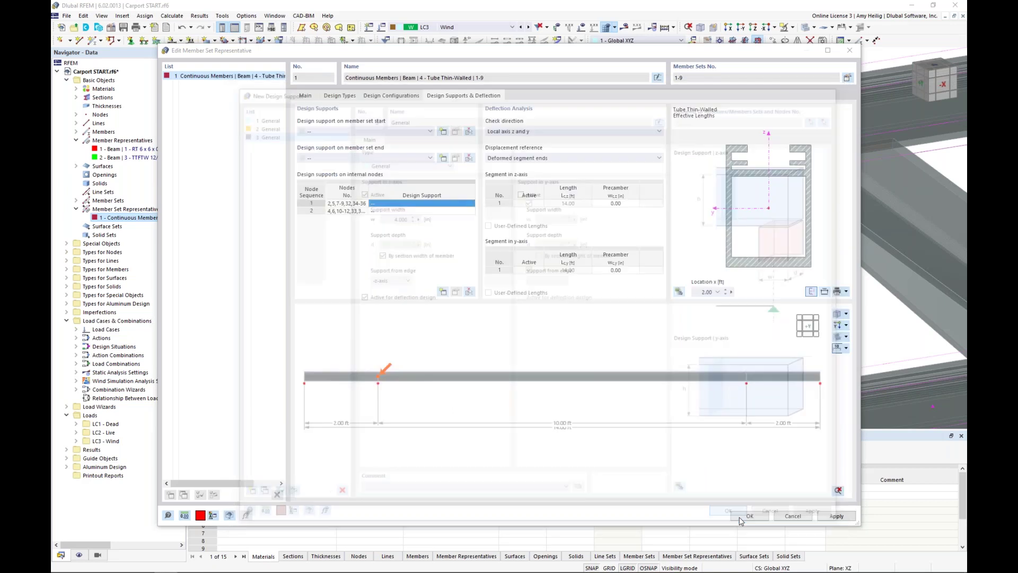
# - Assign design support 3 - General to the second internal node and accept the member set representative
pyautogui.click(410, 212)
pyautogui.click(470, 211)
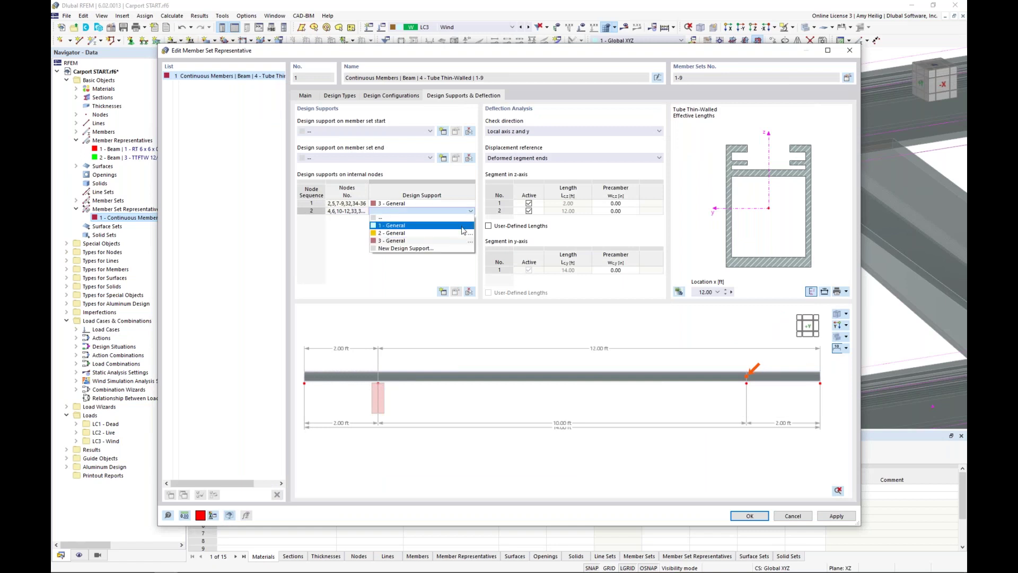
pyautogui.click(461, 241)
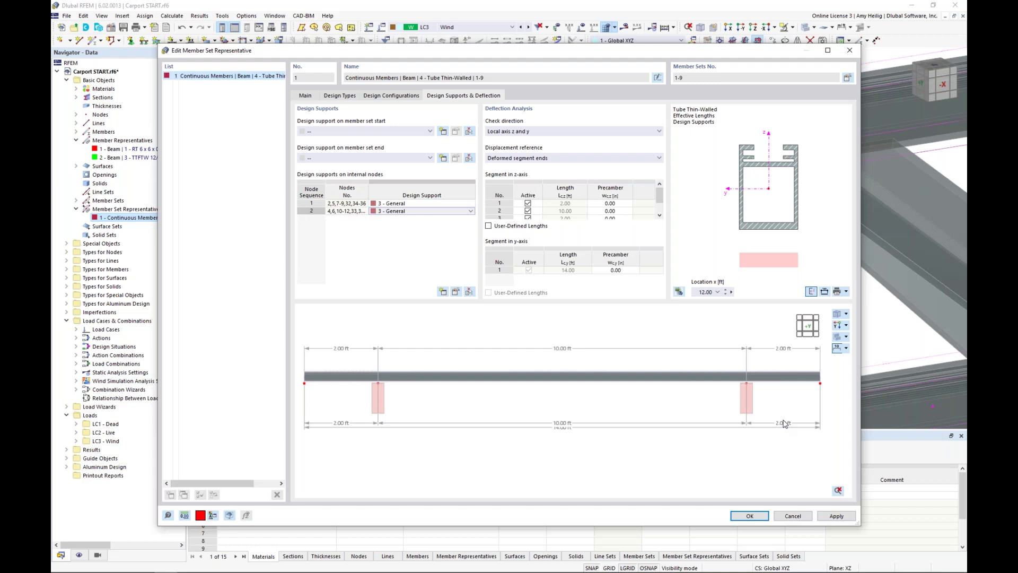
pyautogui.click(750, 515)
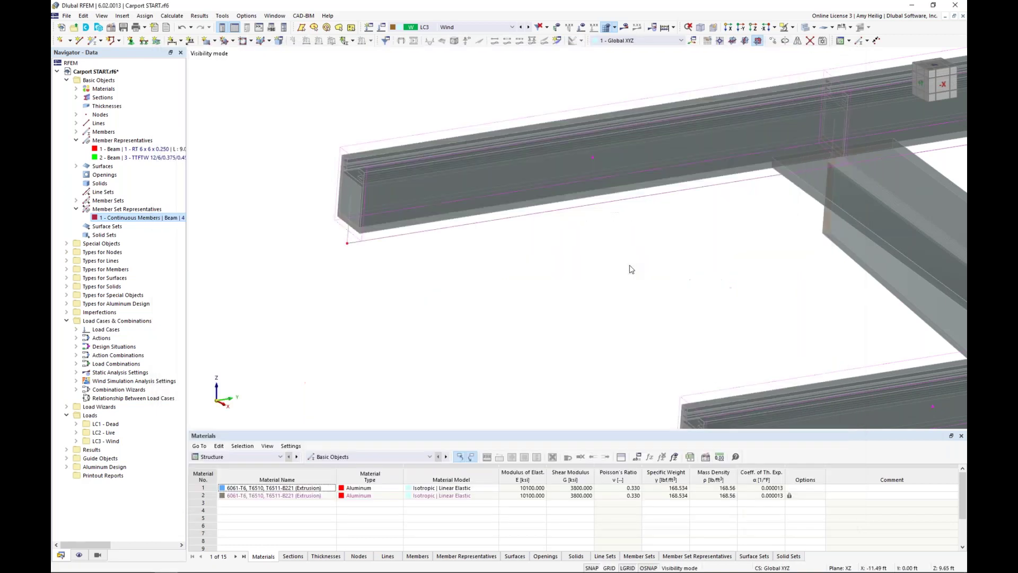
# - Turn on the display of design supports for the whole carport model
pyautogui.scroll(-5, 629, 269)
pyautogui.moveTo(733, 286); pyautogui.dragTo(545, 210, button='middle')
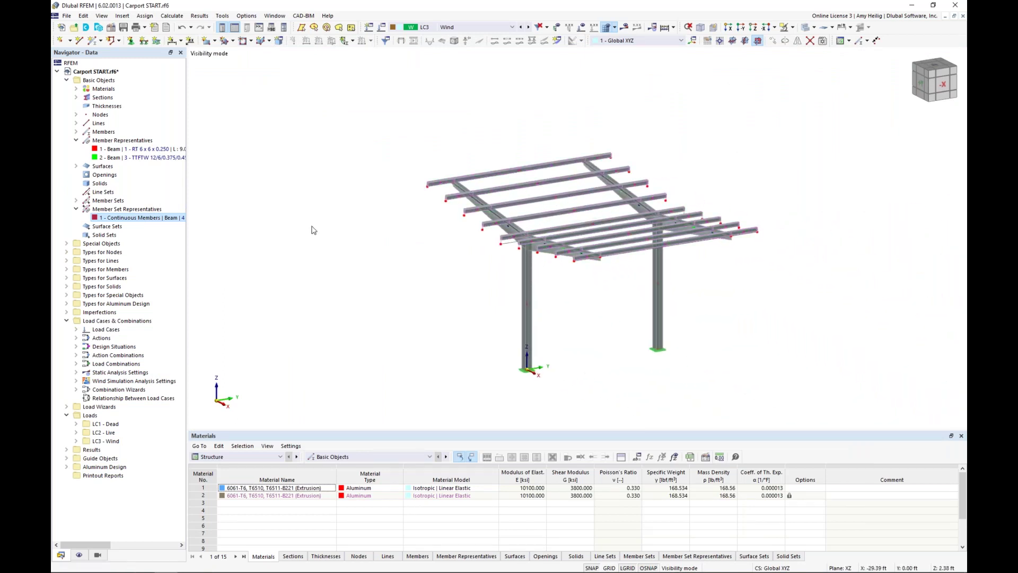
pyautogui.moveTo(97, 569)
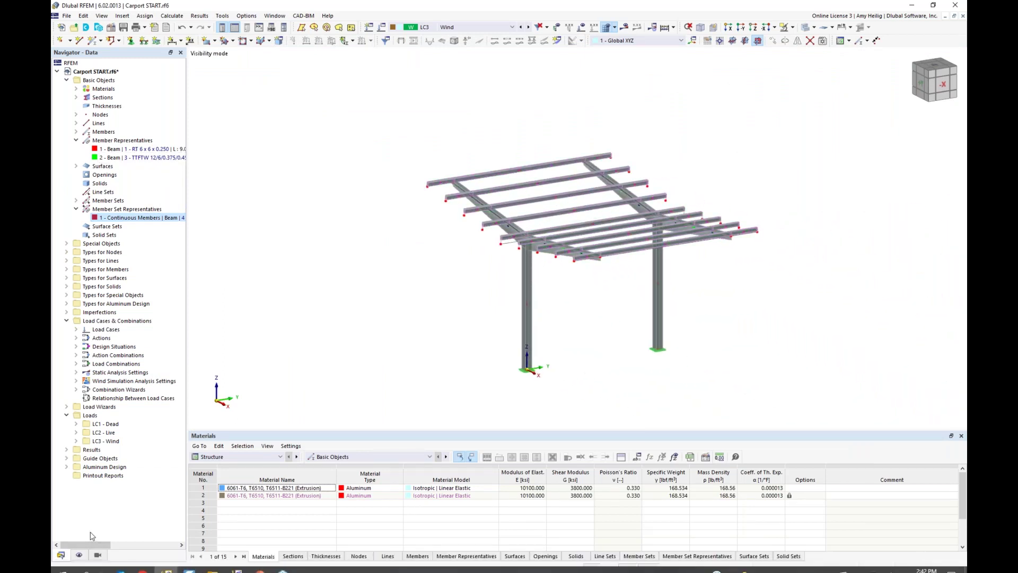
pyautogui.click(79, 554)
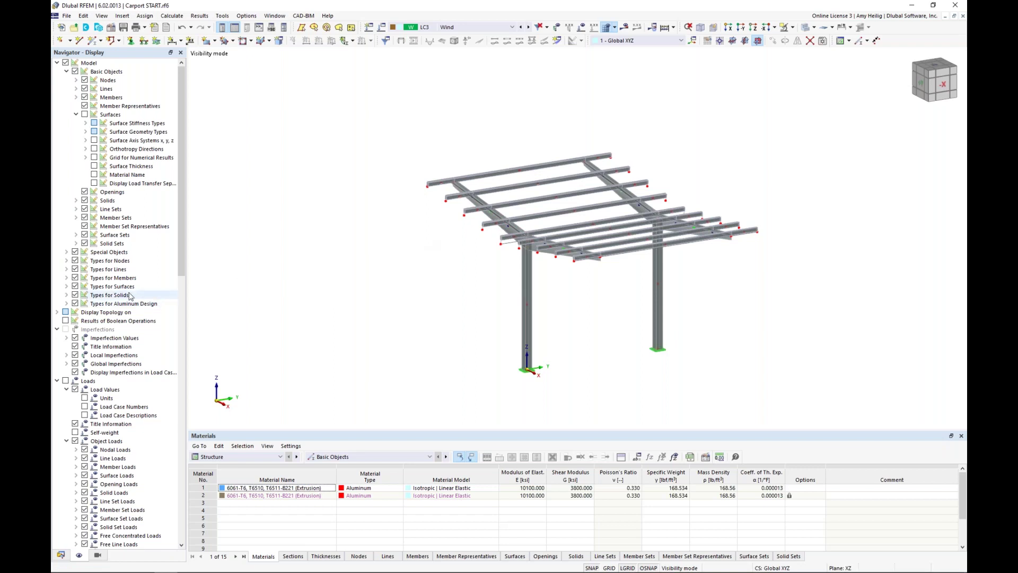
pyautogui.click(66, 278)
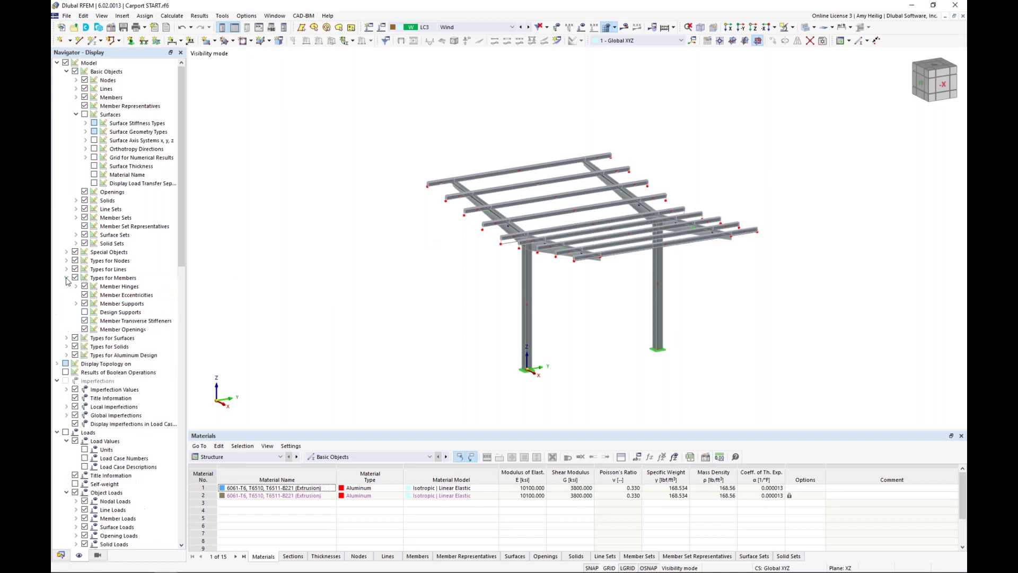
pyautogui.click(84, 312)
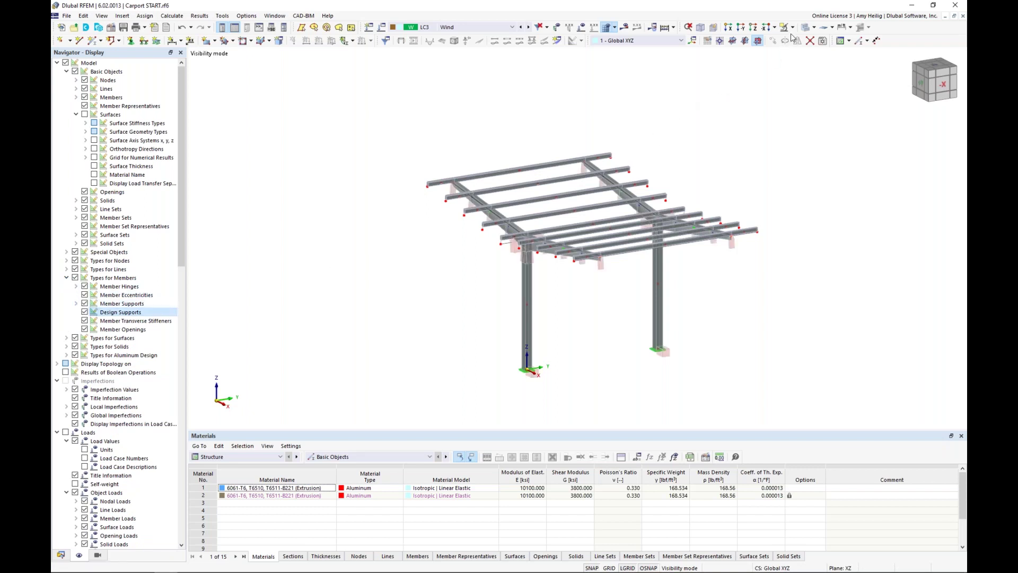
# - Switch the model to wireframe display and examine the design supports at the columns, tapered beams and purlins
pyautogui.click(807, 28)
pyautogui.keyDown('ctrl'); pyautogui.moveTo(553, 295); pyautogui.dragTo(593, 283, button='middle'); pyautogui.keyUp('ctrl')
pyautogui.scroll(3, 593, 240)
pyautogui.scroll(2, 592, 241)
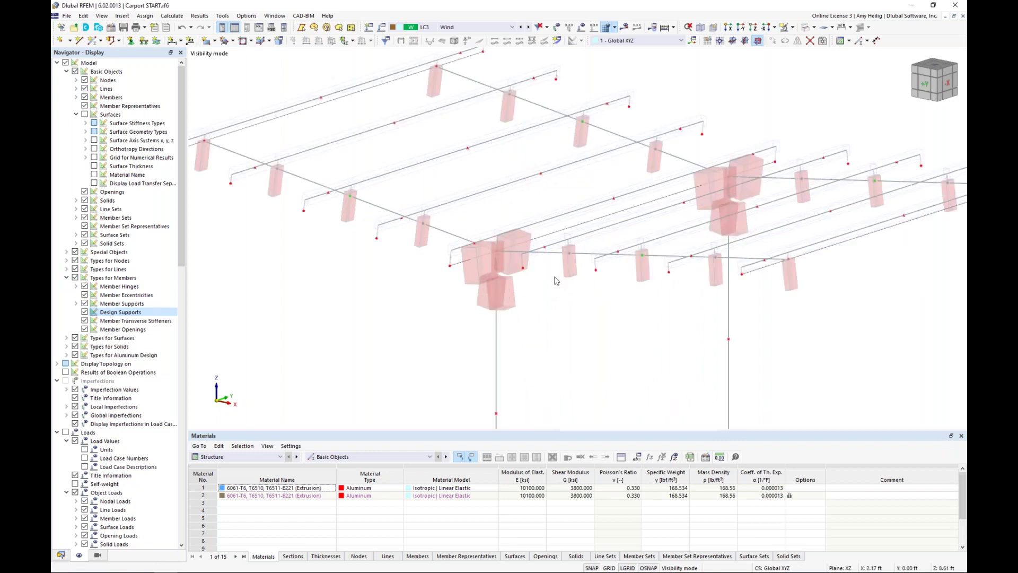
pyautogui.scroll(-3, 494, 255)
pyautogui.scroll(-1, 593, 303)
pyautogui.moveTo(590, 314); pyautogui.dragTo(559, 251, button='middle')
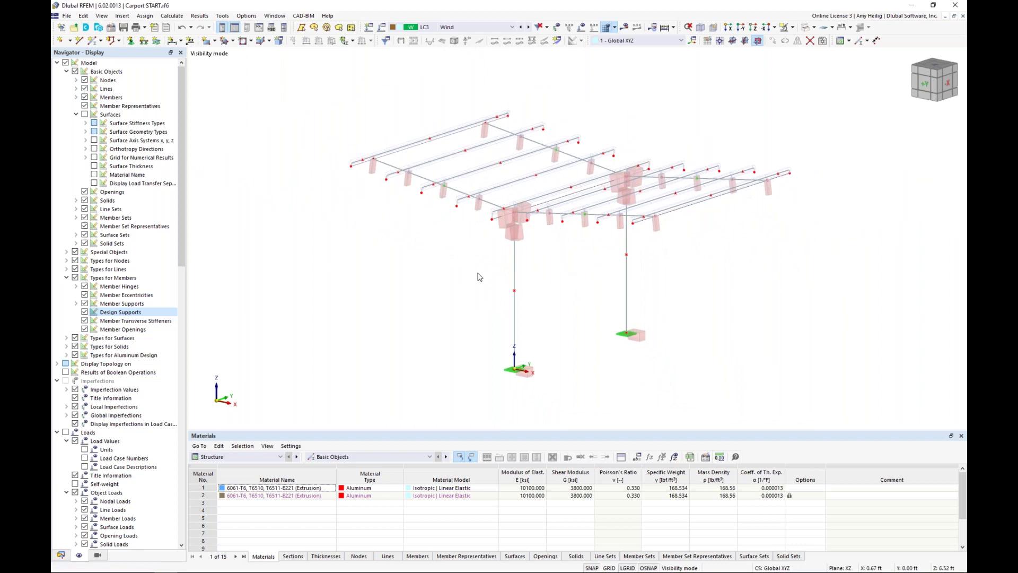
# - Hide the design supports and inspect the nodal supports of the aluminum member effective lengths across the model
pyautogui.click(84, 312)
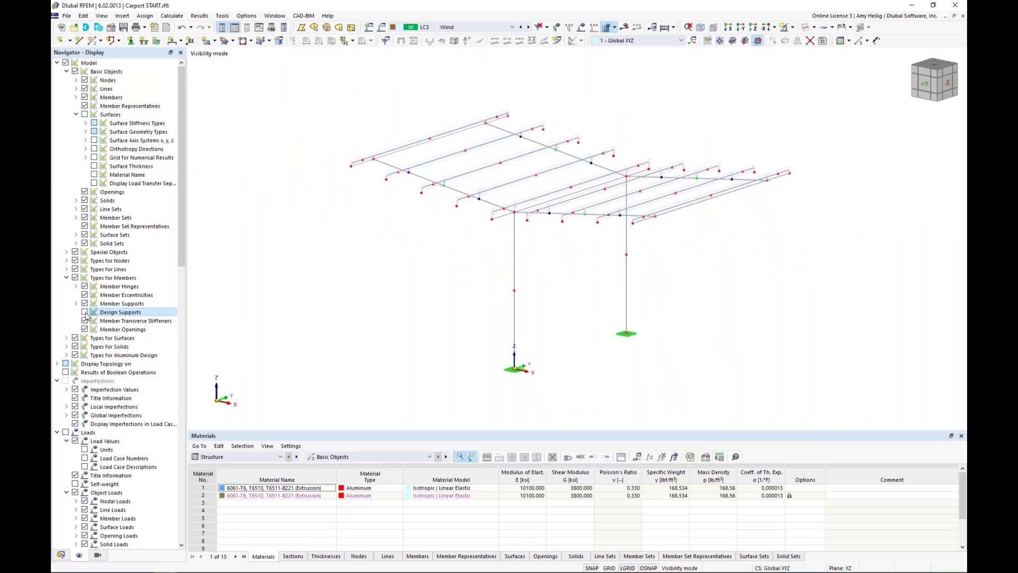
pyautogui.click(66, 355)
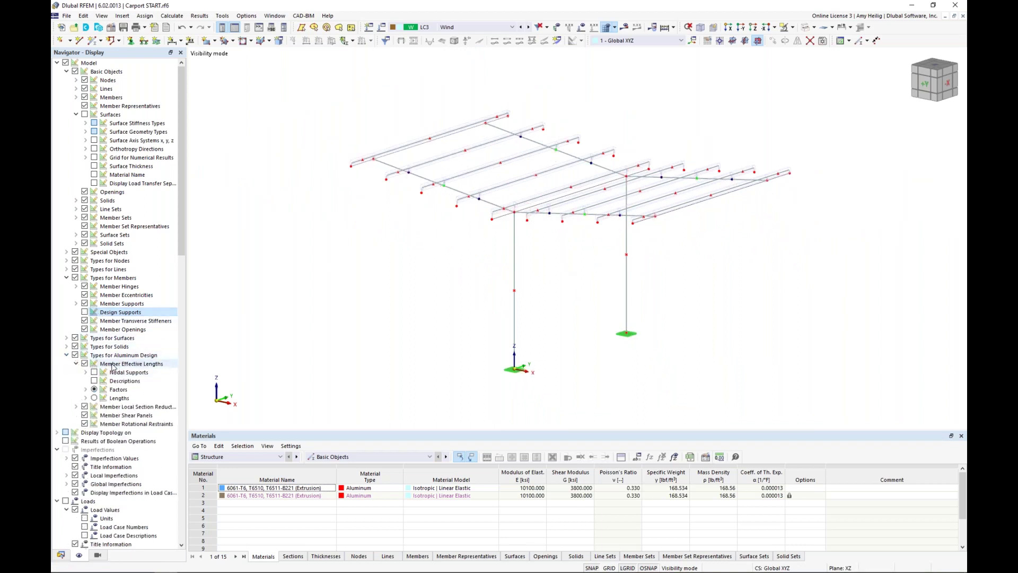
pyautogui.click(94, 372)
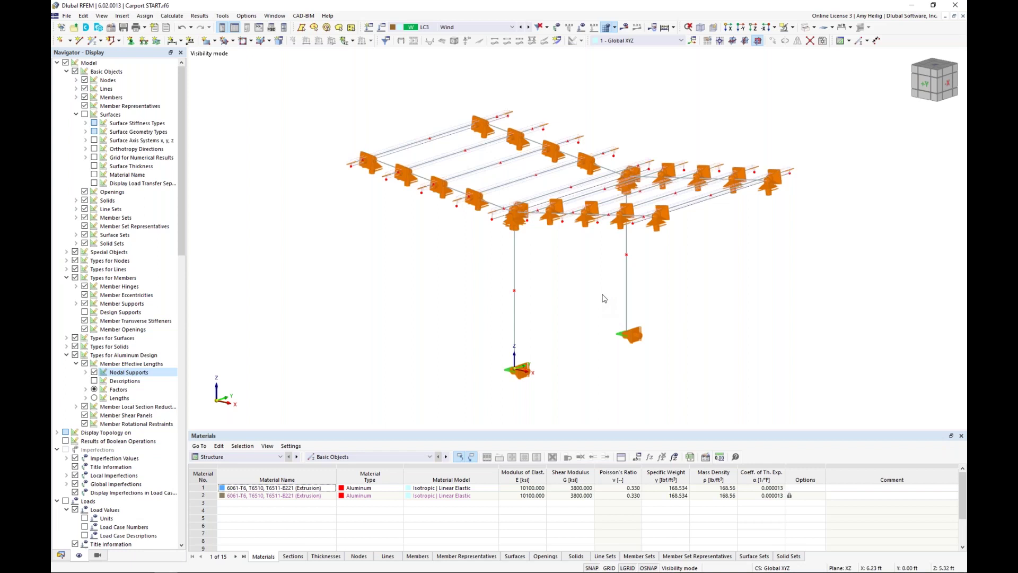
pyautogui.keyDown('ctrl'); pyautogui.moveTo(603, 293); pyautogui.dragTo(566, 301, button='middle'); pyautogui.keyUp('ctrl')
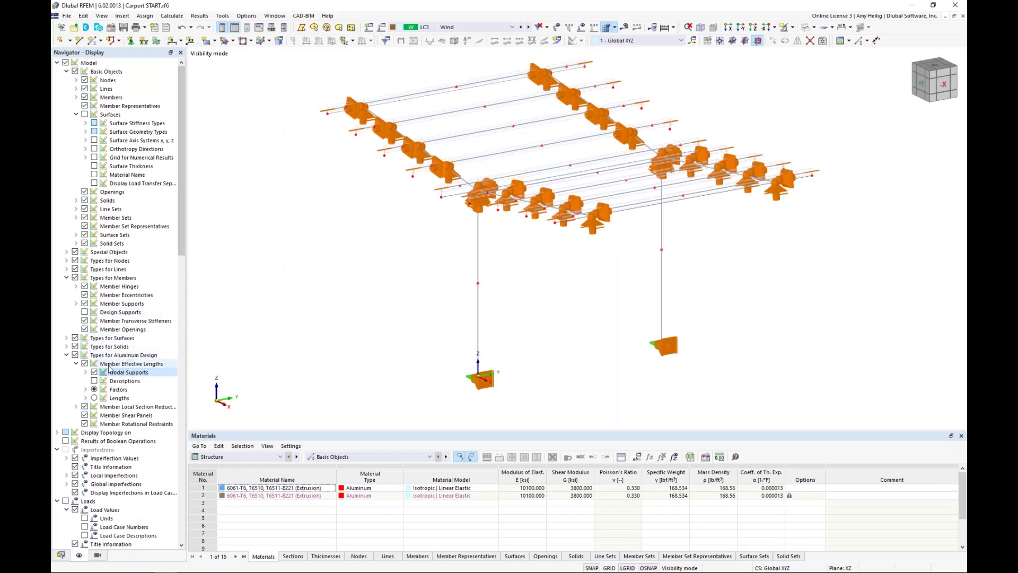
pyautogui.click(95, 373)
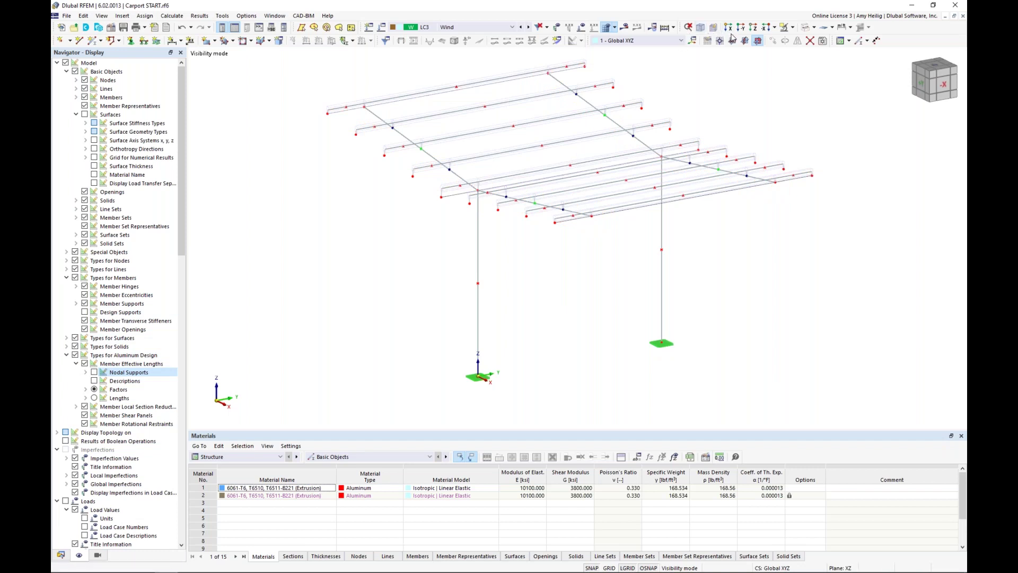
# - Restore the rendered display of the members and turn on the display of the roof surfaces
pyautogui.click(806, 28)
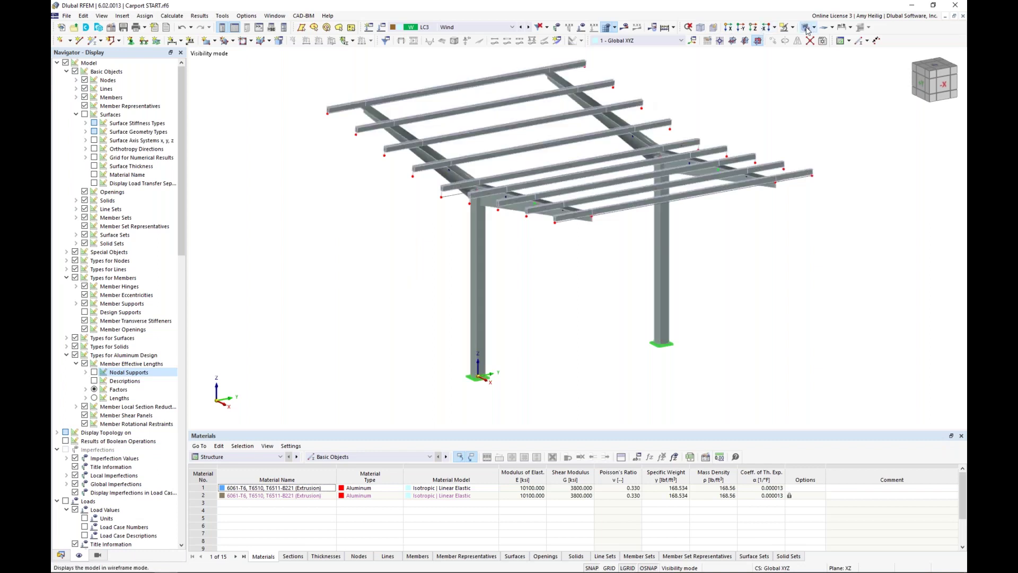
pyautogui.click(806, 28)
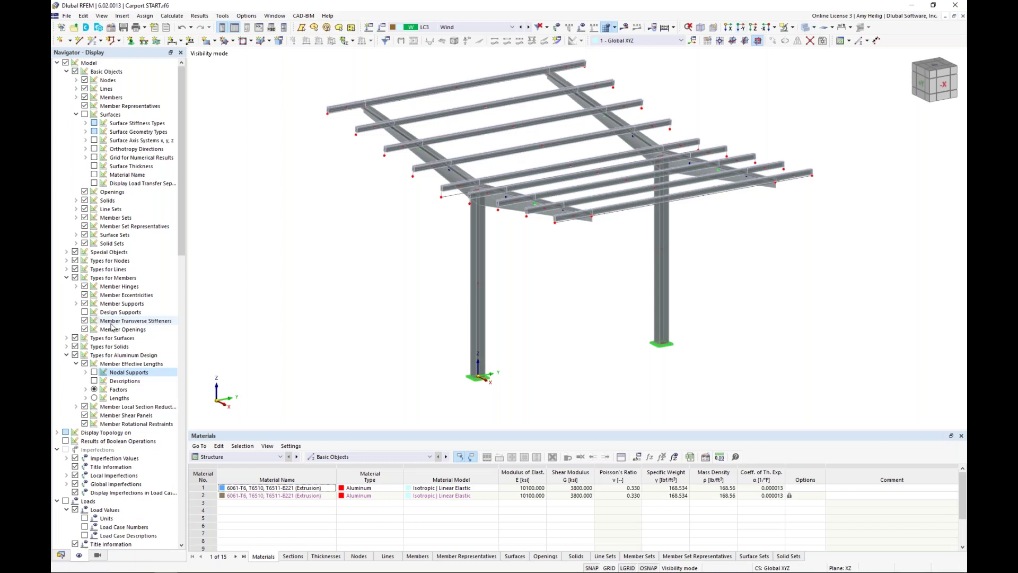
pyautogui.click(85, 114)
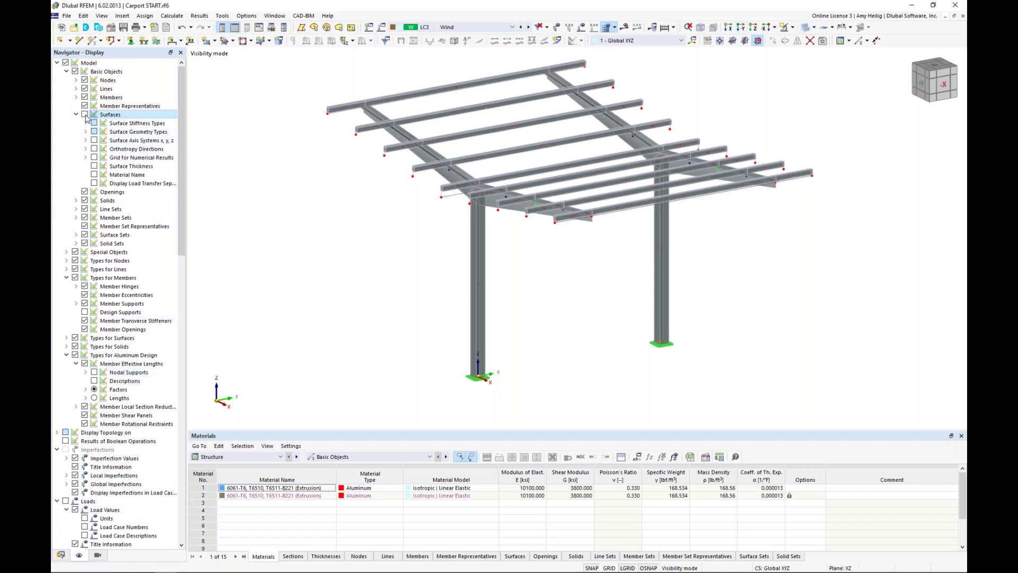
pyautogui.moveTo(296, 216); pyautogui.dragTo(366, 253, button='middle')
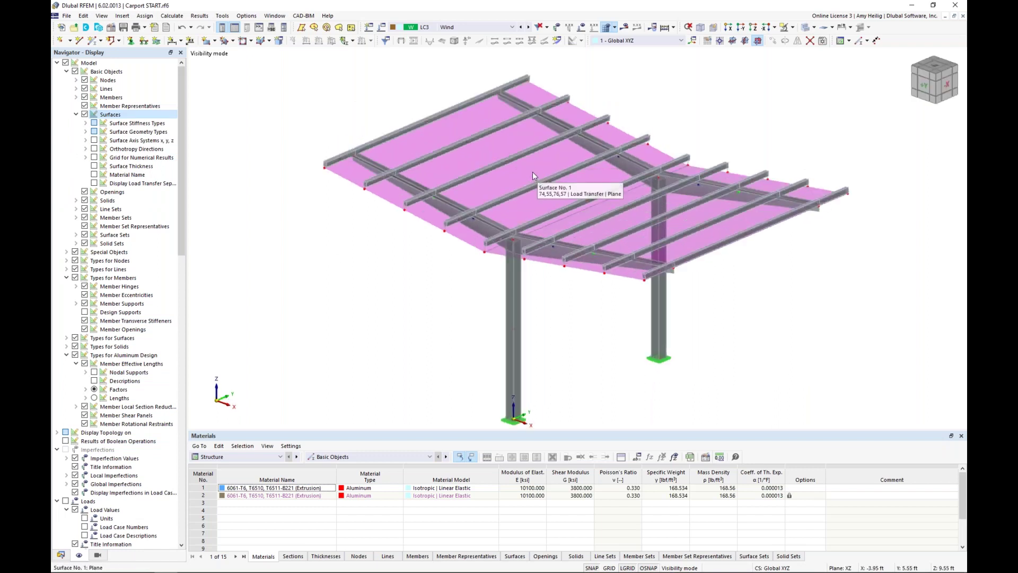
# - Review the Load Transfer stiffness type and load transfer direction options of surface No. 1 without changing them
pyautogui.click(532, 171)
pyautogui.doubleClick(532, 170)
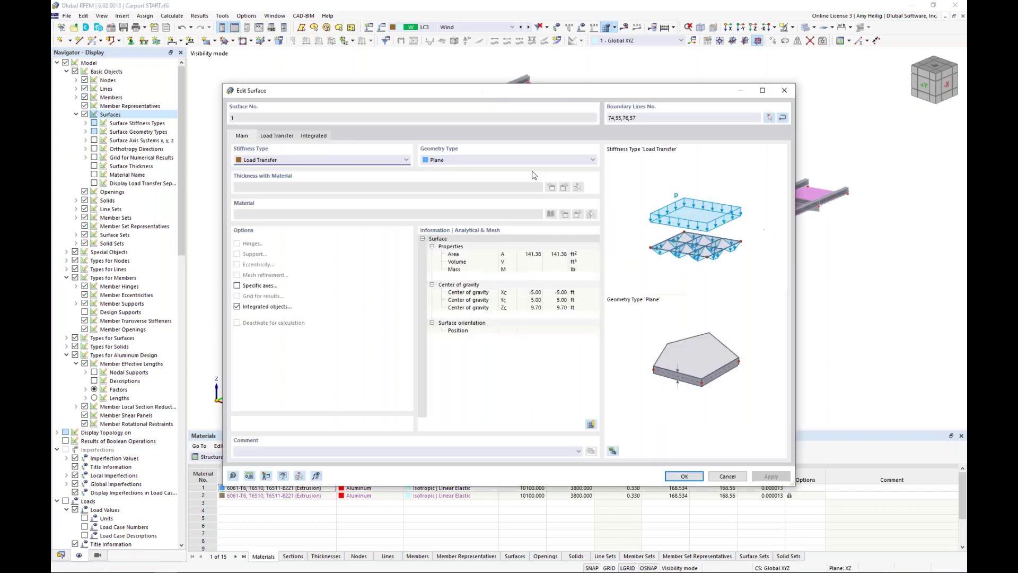
pyautogui.click(271, 162)
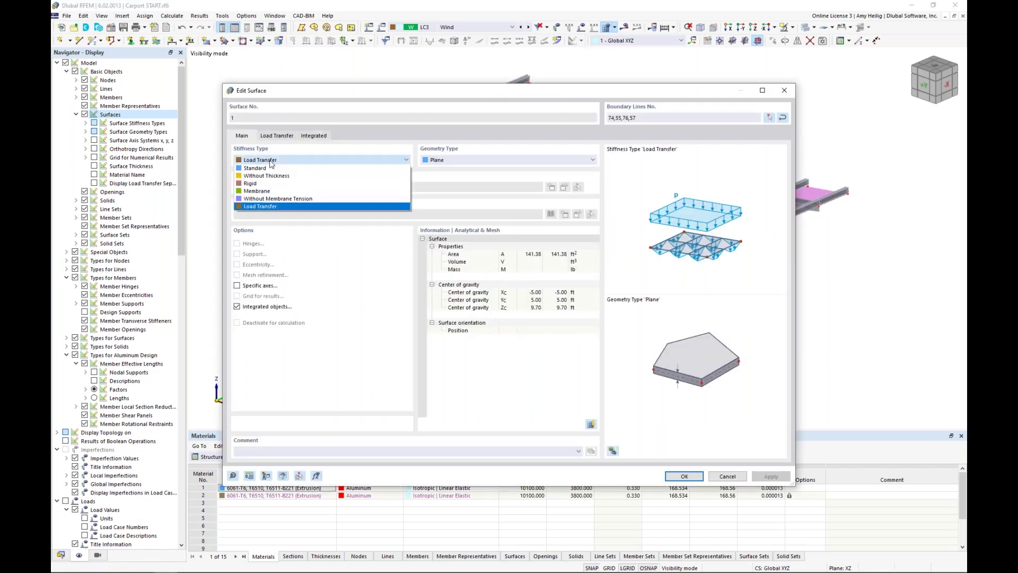
pyautogui.click(285, 205)
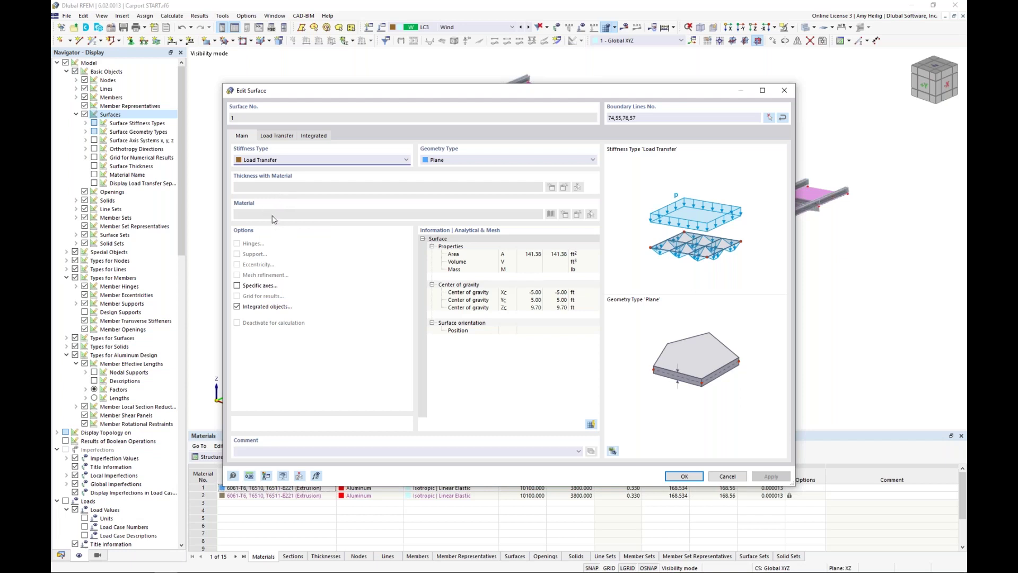
pyautogui.click(286, 137)
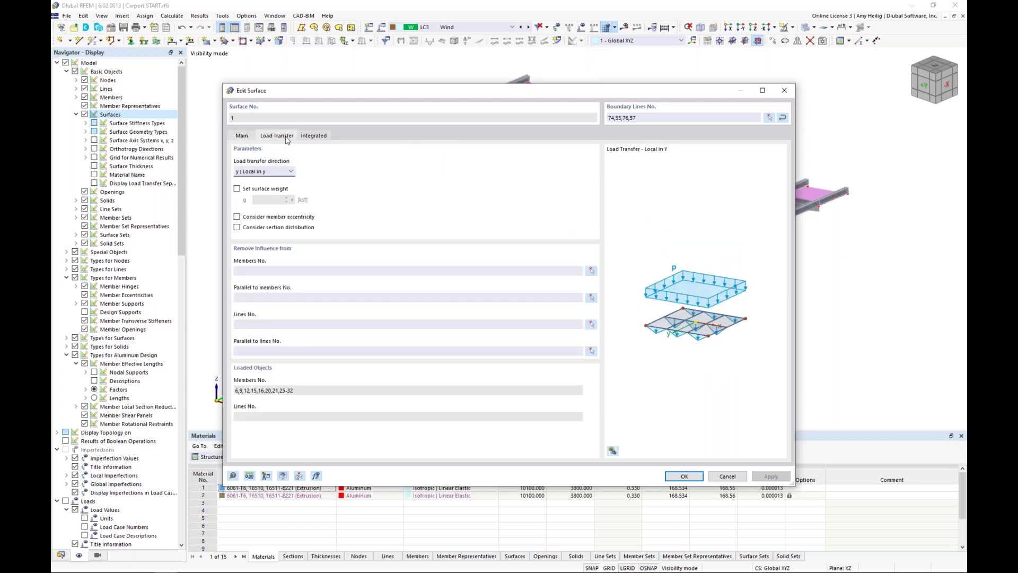
pyautogui.click(289, 172)
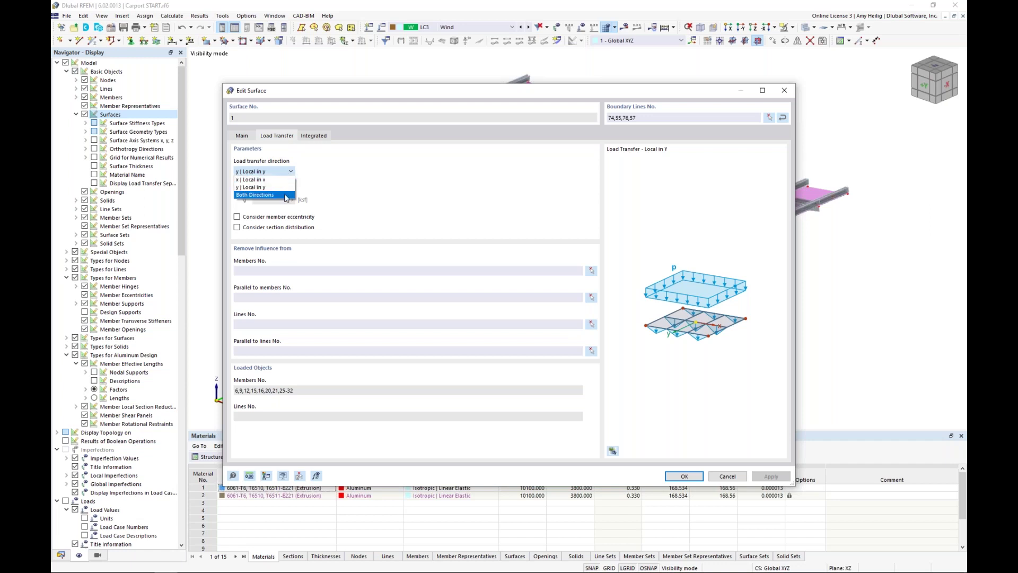
pyautogui.click(371, 213)
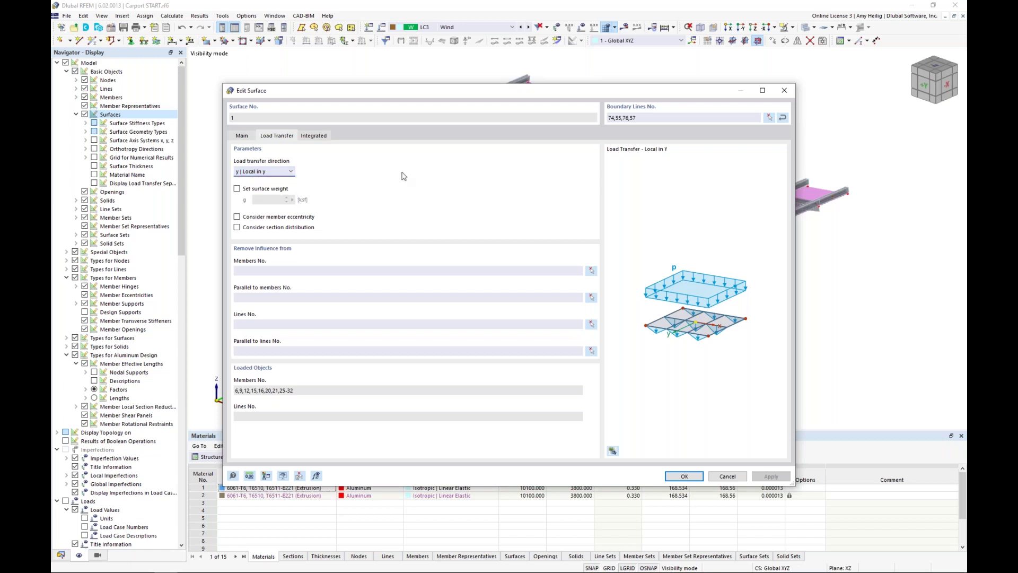
pyautogui.click(726, 476)
# - Activate load case LC1 - Dead and turn on the display of its loads on the carport
pyautogui.click(471, 27)
pyautogui.click(459, 38)
pyautogui.moveTo(436, 68); pyautogui.dragTo(434, 84, button='middle')
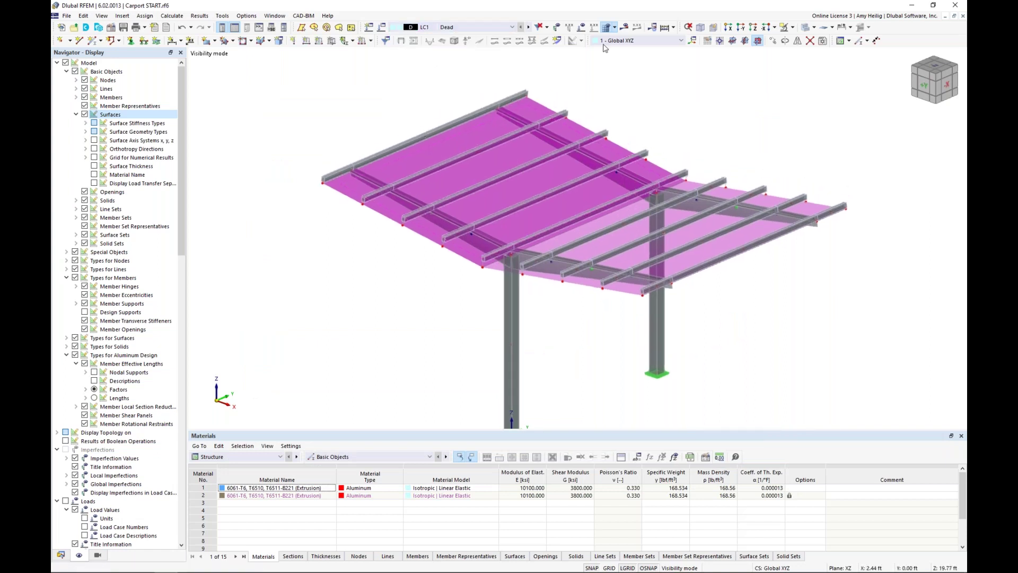
pyautogui.click(582, 27)
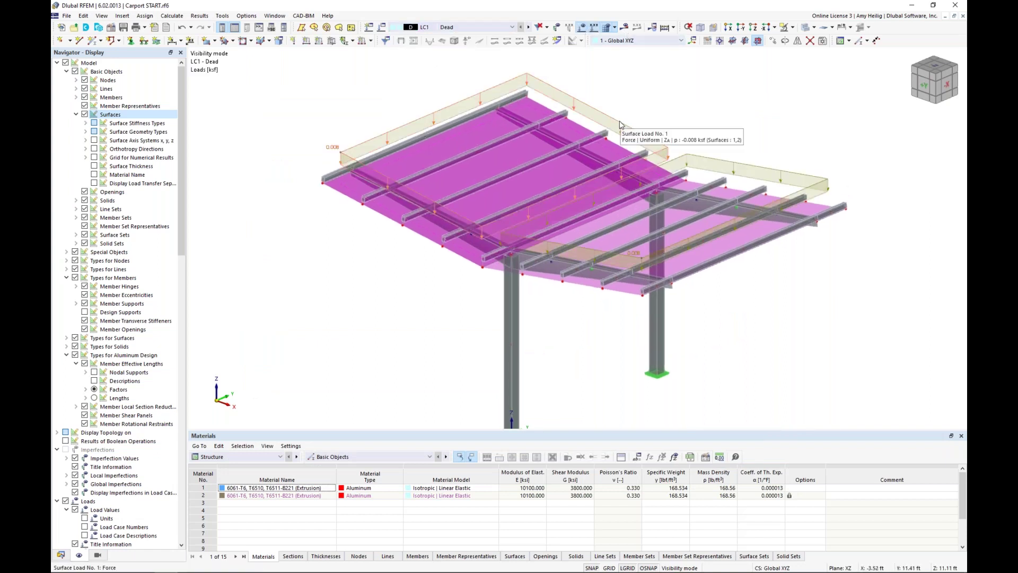
pyautogui.keyDown('ctrl'); pyautogui.moveTo(620, 120); pyautogui.dragTo(678, 98, button='middle'); pyautogui.keyUp('ctrl')
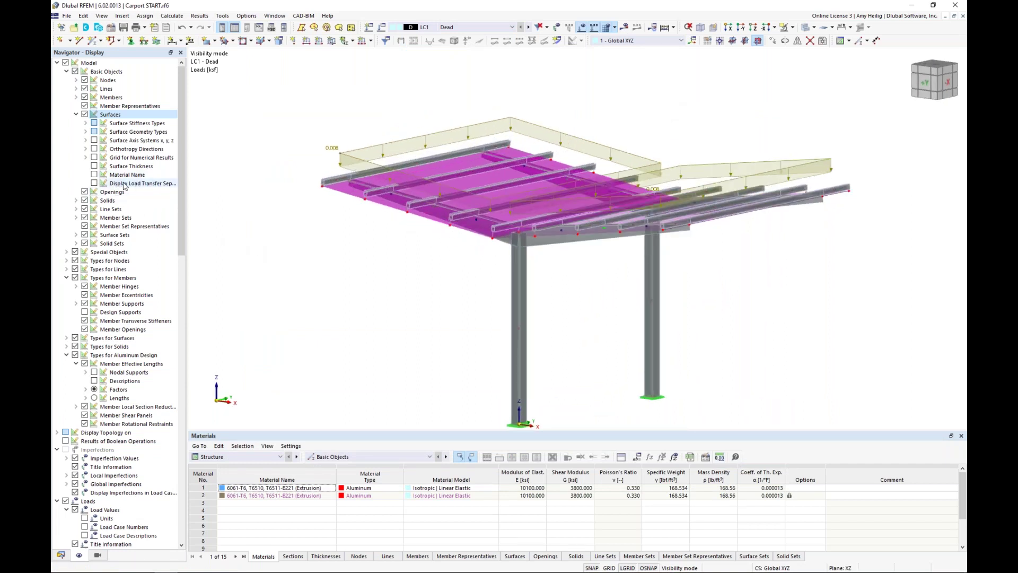
# - Temporarily display the load transfer separately to examine how the dead load is distributed to the purlins
pyautogui.click(94, 184)
pyautogui.keyDown('ctrl'); pyautogui.moveTo(427, 295); pyautogui.dragTo(500, 280, button='middle'); pyautogui.keyUp('ctrl')
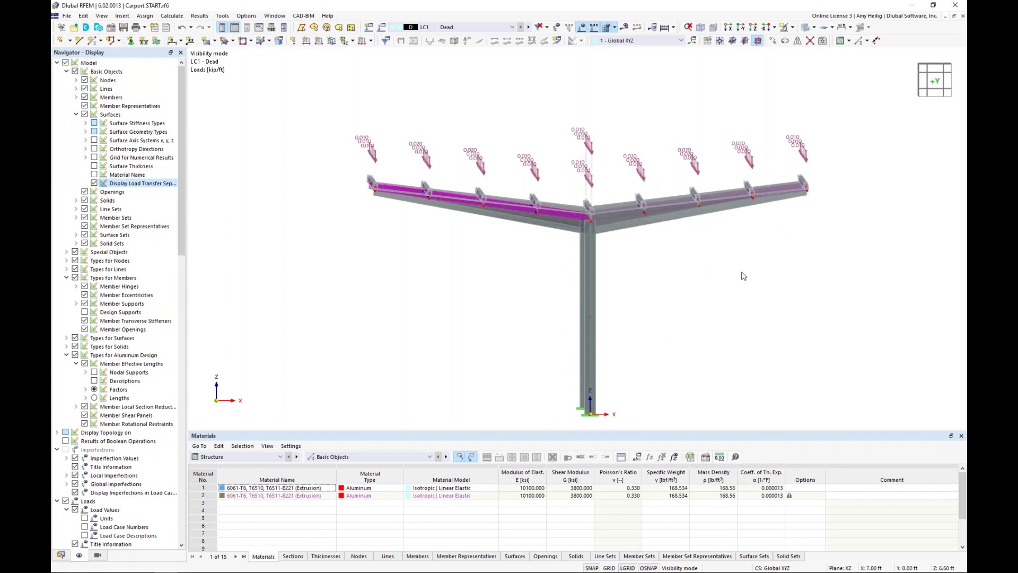
pyautogui.keyDown('ctrl'); pyautogui.moveTo(745, 277); pyautogui.dragTo(705, 290, button='middle'); pyautogui.keyUp('ctrl')
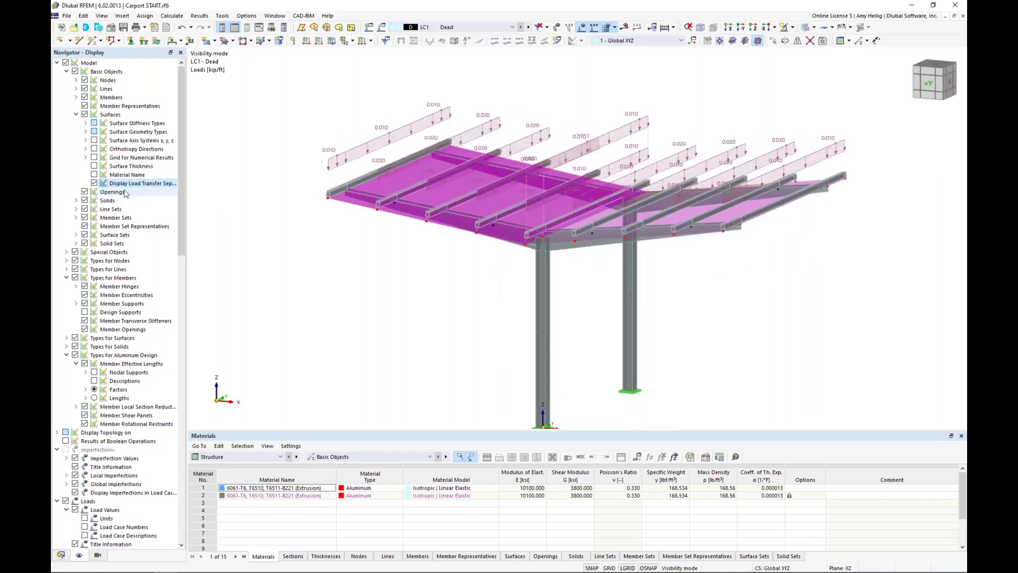
pyautogui.click(94, 183)
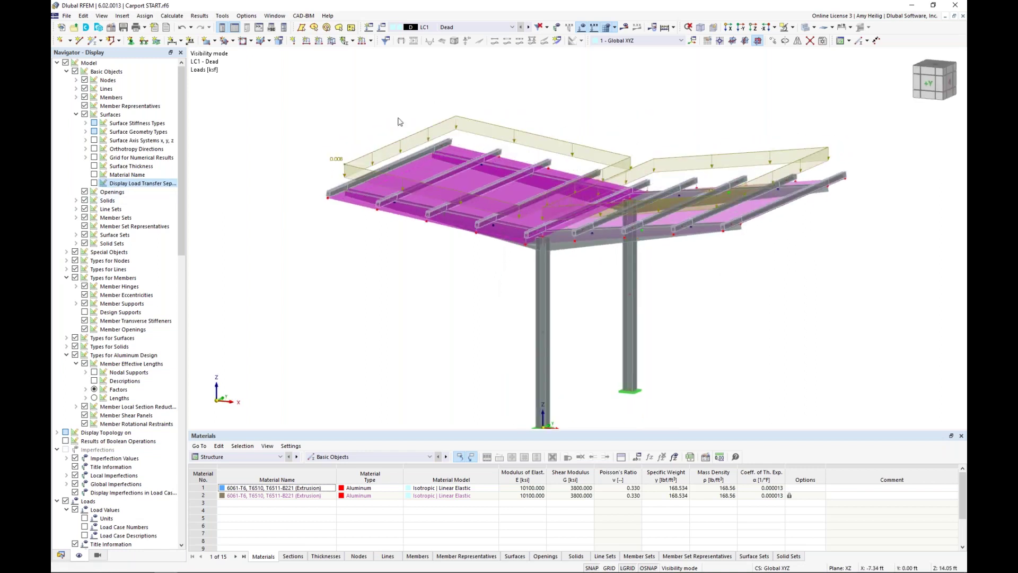
# - Display the loads of LC2 - Live and review the analysis type options of load case LC3 - Wind
pyautogui.click(528, 27)
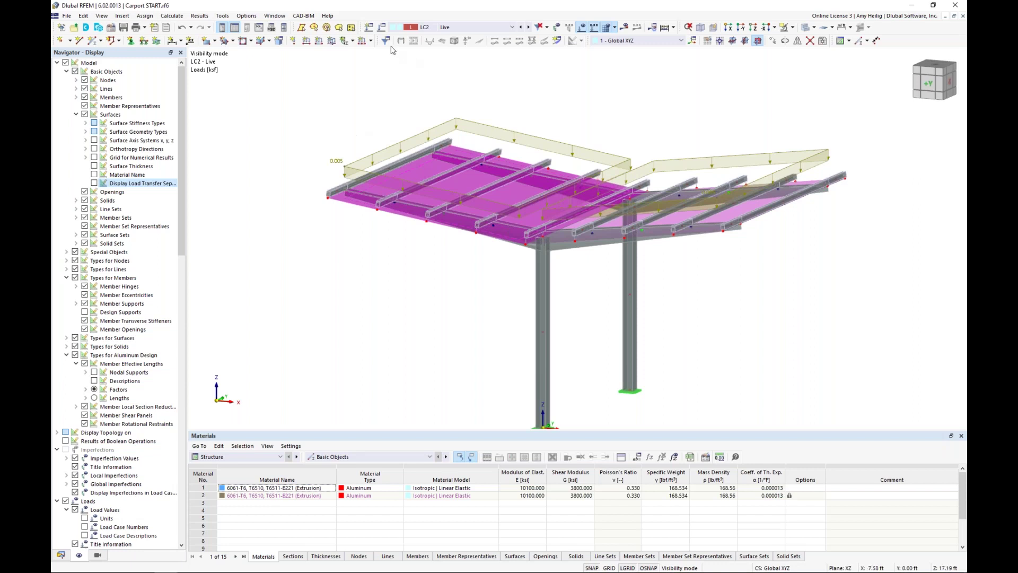
pyautogui.click(382, 28)
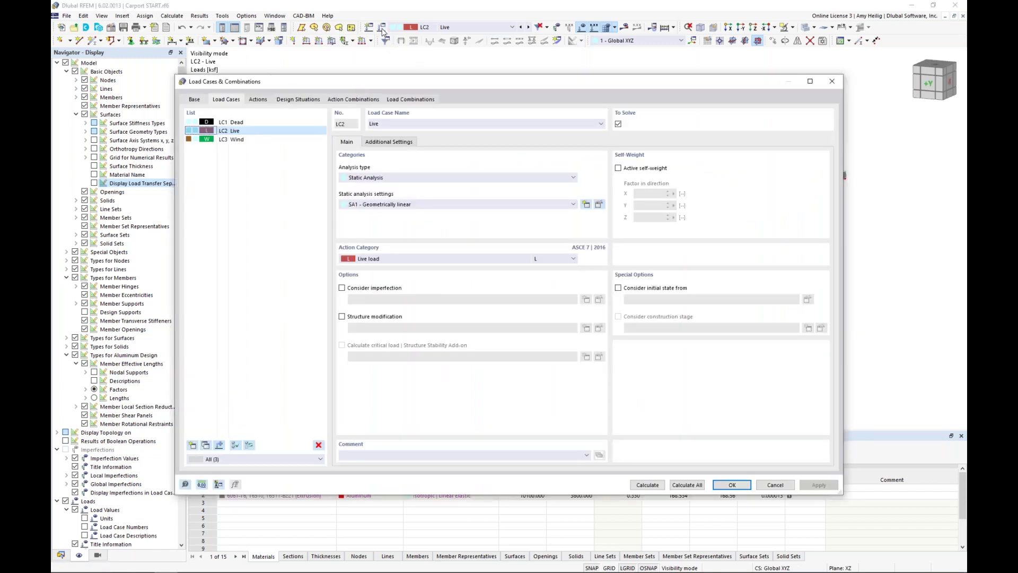
pyautogui.click(238, 142)
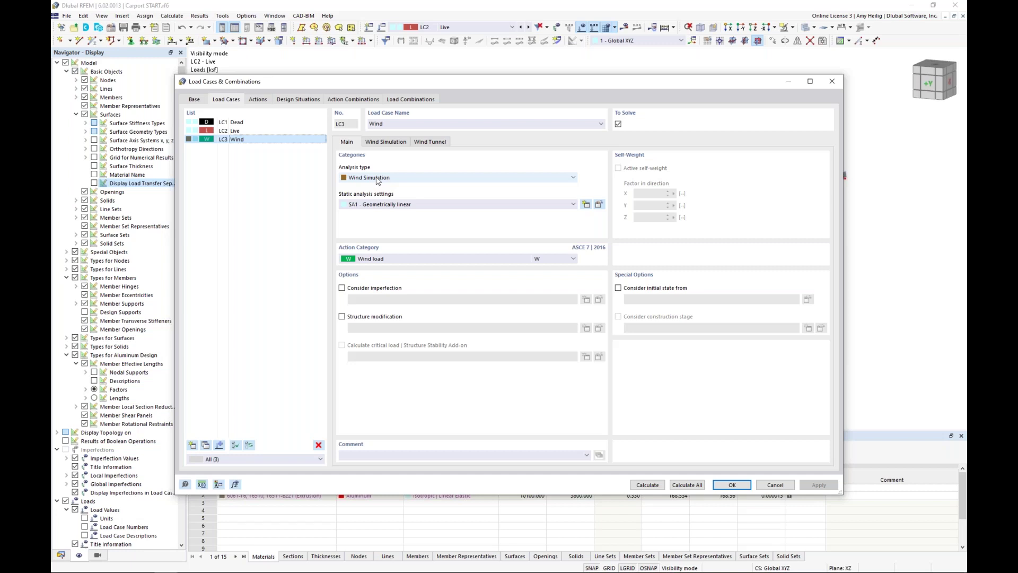
pyautogui.moveTo(567, 82); pyautogui.dragTo(581, 386)
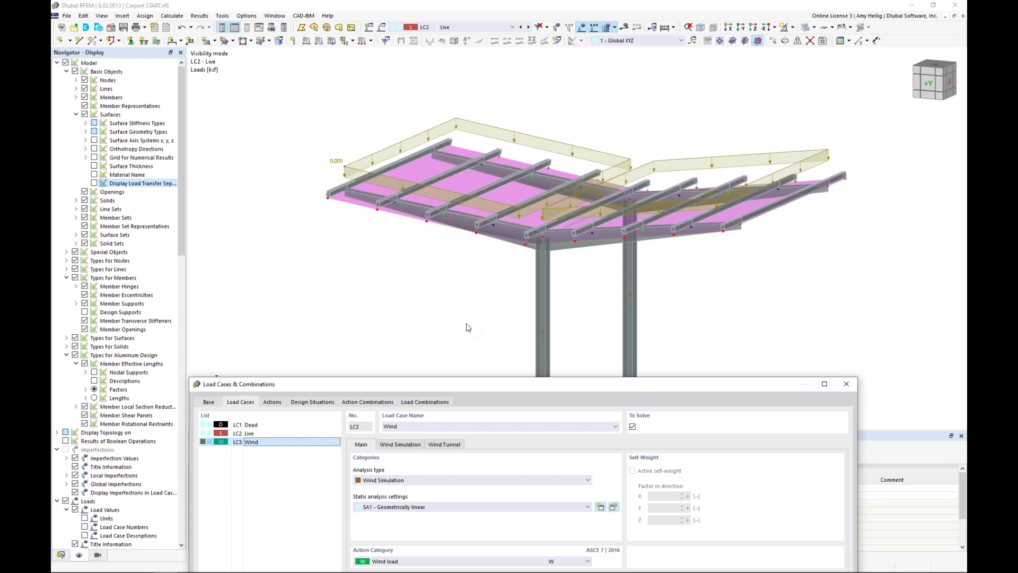
pyautogui.moveTo(460, 390); pyautogui.dragTo(483, 96)
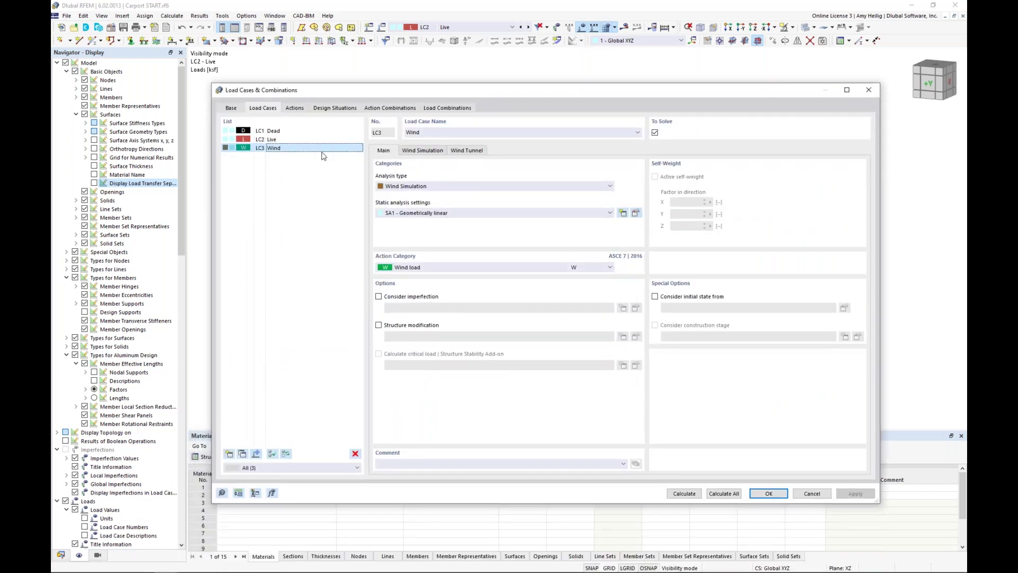
pyautogui.click(399, 186)
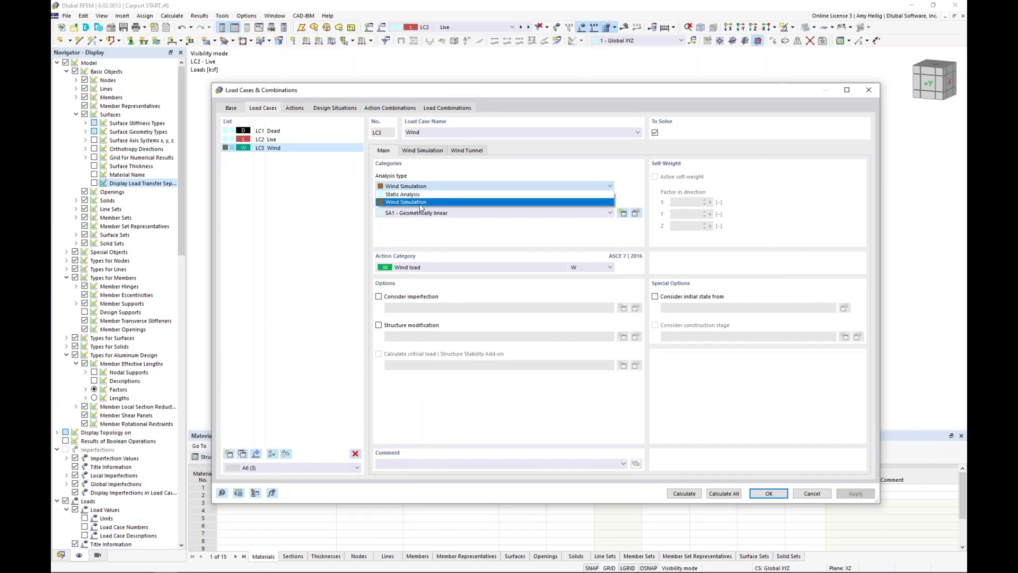
pyautogui.click(477, 185)
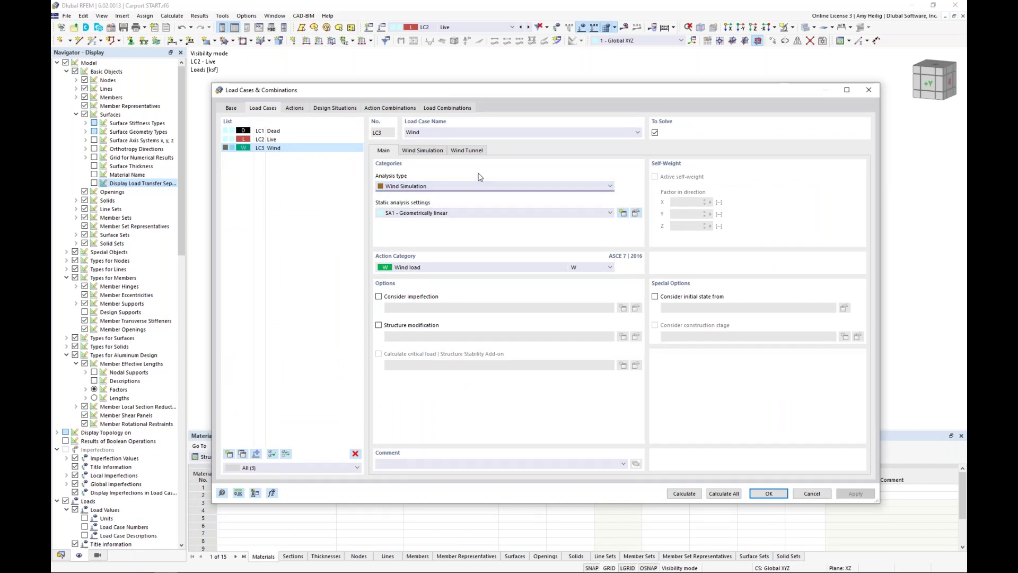
# - Open the wind simulation of load case LC3 - Wind in RWIND and show its model instead of the simulation results
pyautogui.click(427, 151)
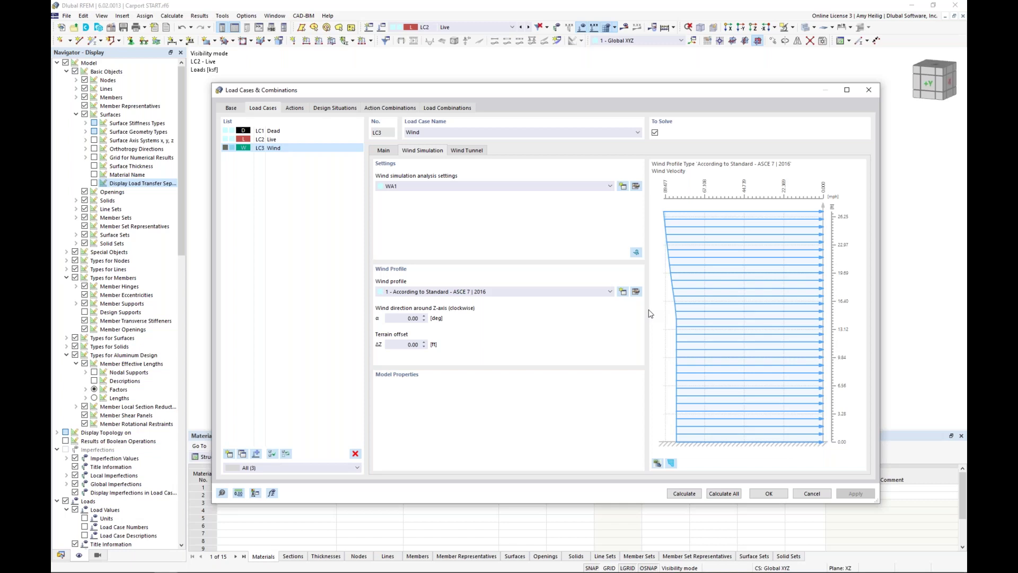
pyautogui.click(637, 254)
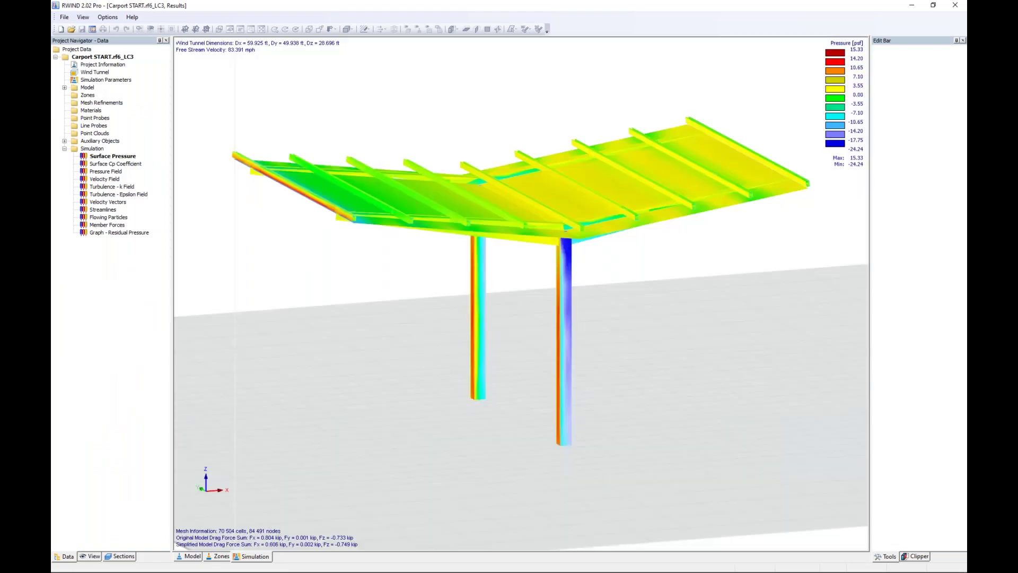
pyautogui.click(179, 558)
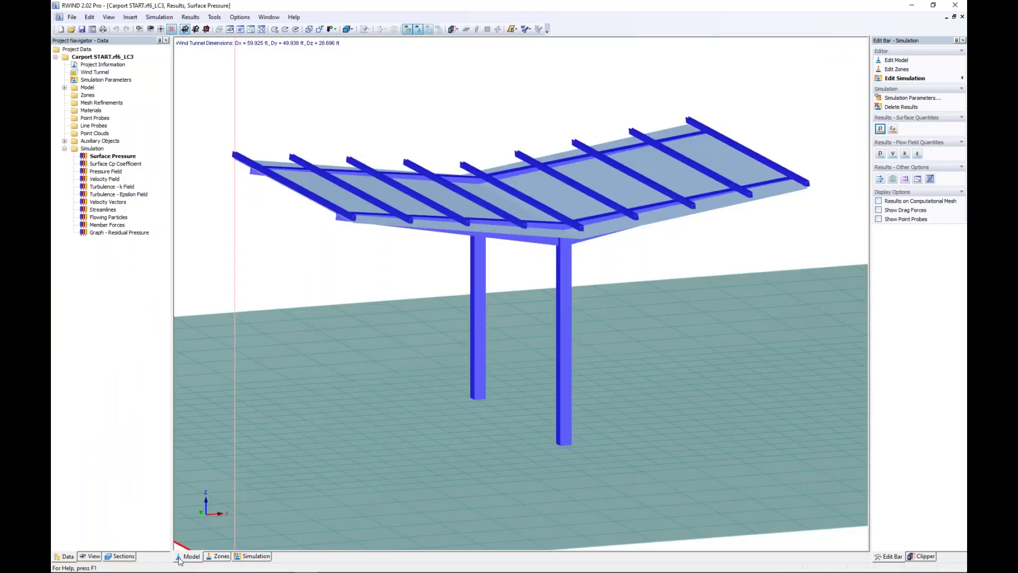
# - Examine the wind tunnel extents and the carport's purlins, beams and columns in the wind tunnel model
pyautogui.scroll(-2, 476, 303)
pyautogui.scroll(-5, 476, 306)
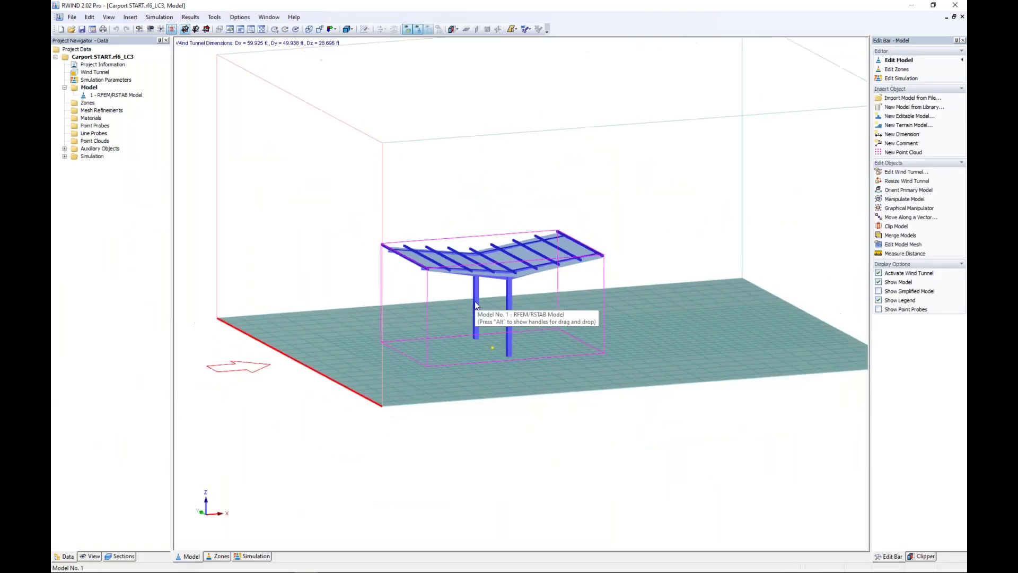
pyautogui.moveTo(434, 321); pyautogui.dragTo(448, 344, button='middle')
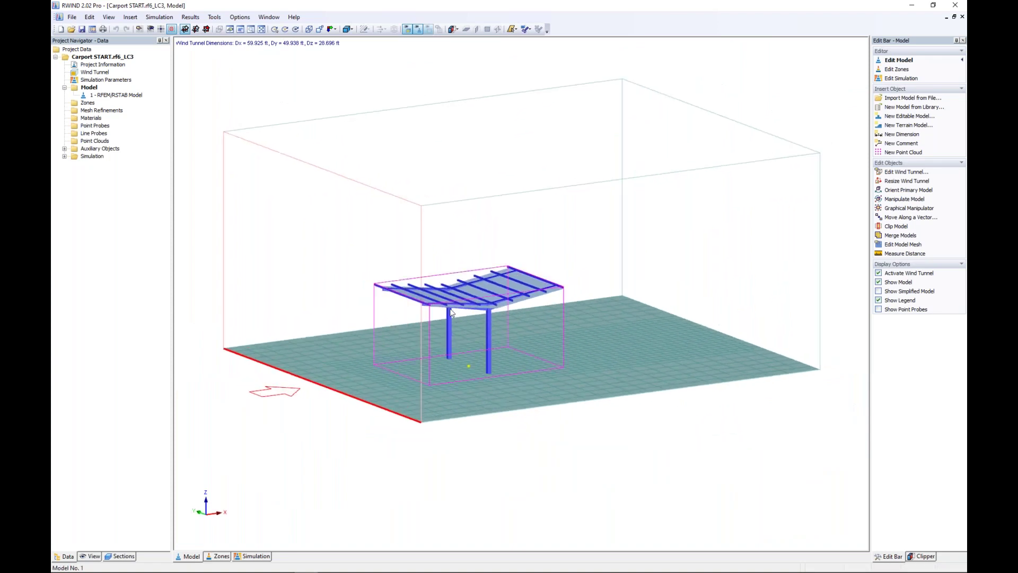
pyautogui.scroll(5, 449, 324)
pyautogui.scroll(4, 451, 312)
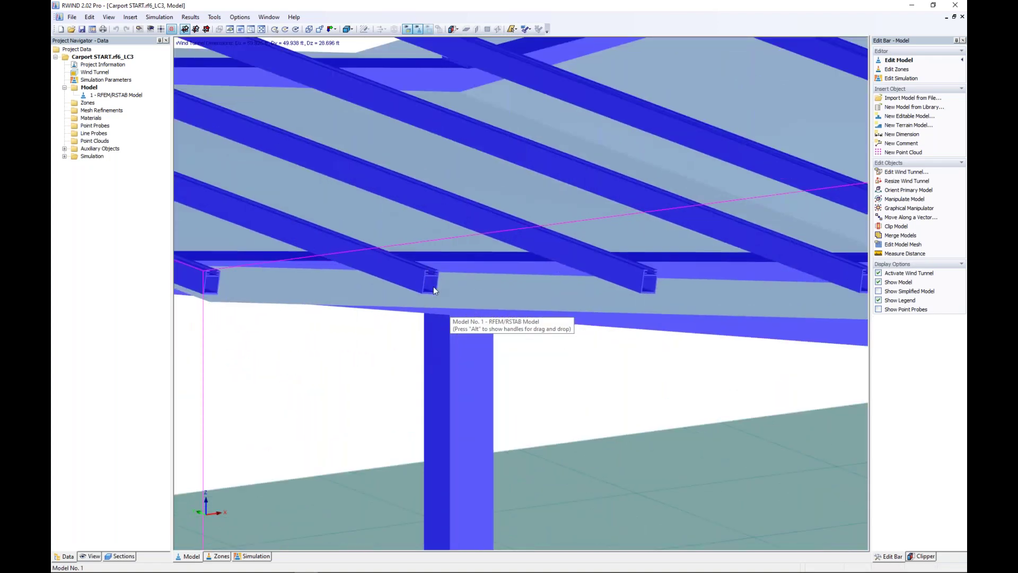
pyautogui.scroll(-7, 453, 310)
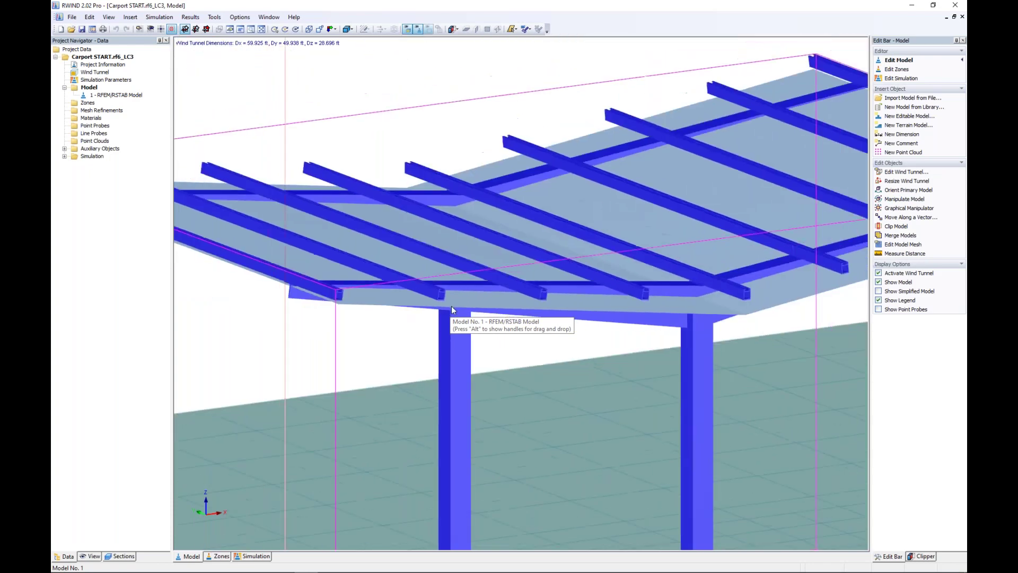
# - Return from the wind tunnel model to the simulation results, showing the surface pressure on the whole carport
pyautogui.moveTo(536, 337)
pyautogui.keyDown('ctrl'); pyautogui.mouseDown(button='middle')
pyautogui.moveTo(555, 285)
pyautogui.moveTo(524, 324)
pyautogui.mouseUp(button='middle'); pyautogui.keyUp('ctrl')
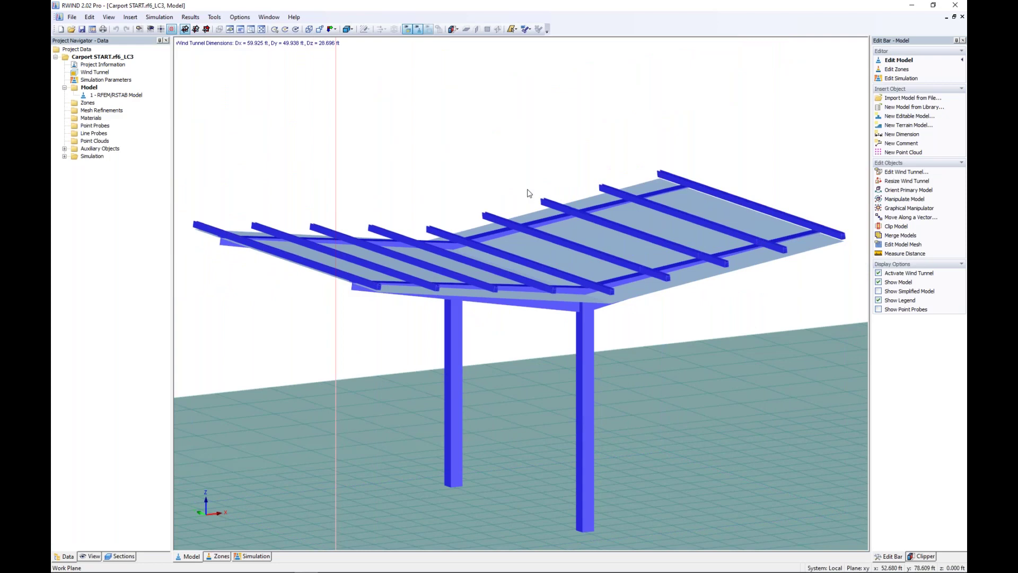
pyautogui.scroll(-5, 527, 193)
pyautogui.scroll(3, 528, 193)
pyautogui.scroll(-5, 527, 193)
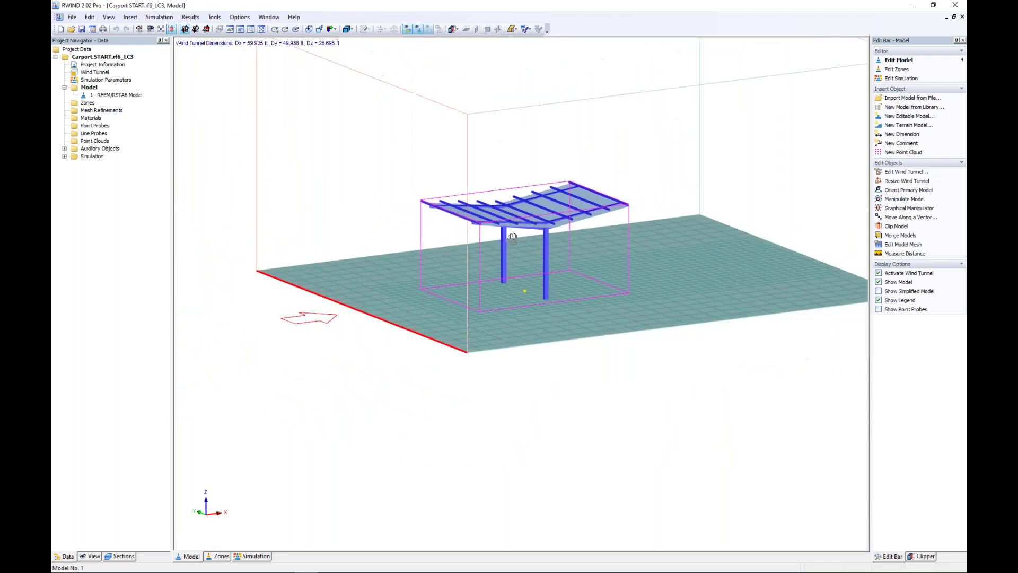
pyautogui.scroll(2, 512, 245)
pyautogui.moveTo(583, 122); pyautogui.dragTo(498, 184, button='middle')
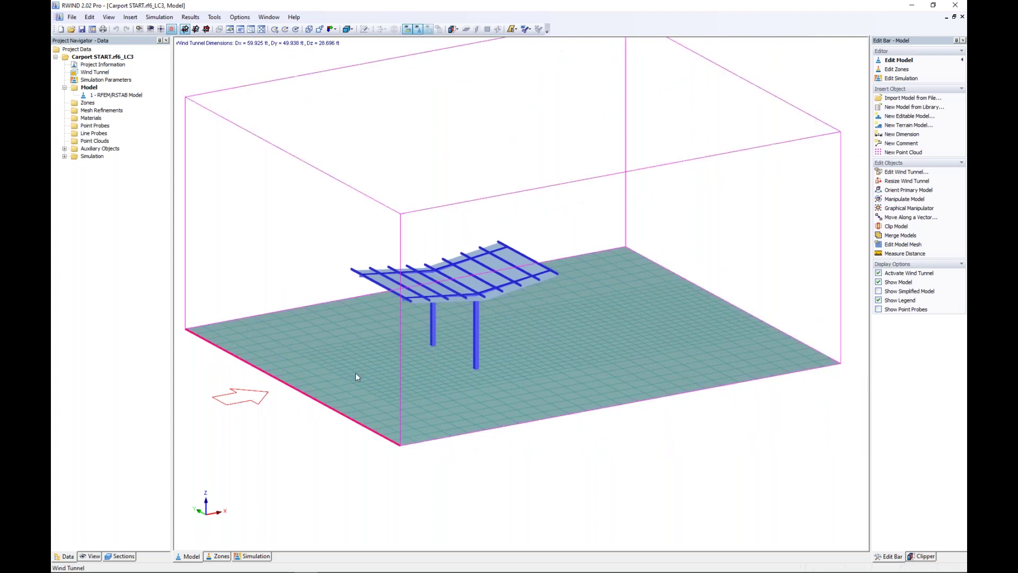
pyautogui.click(255, 556)
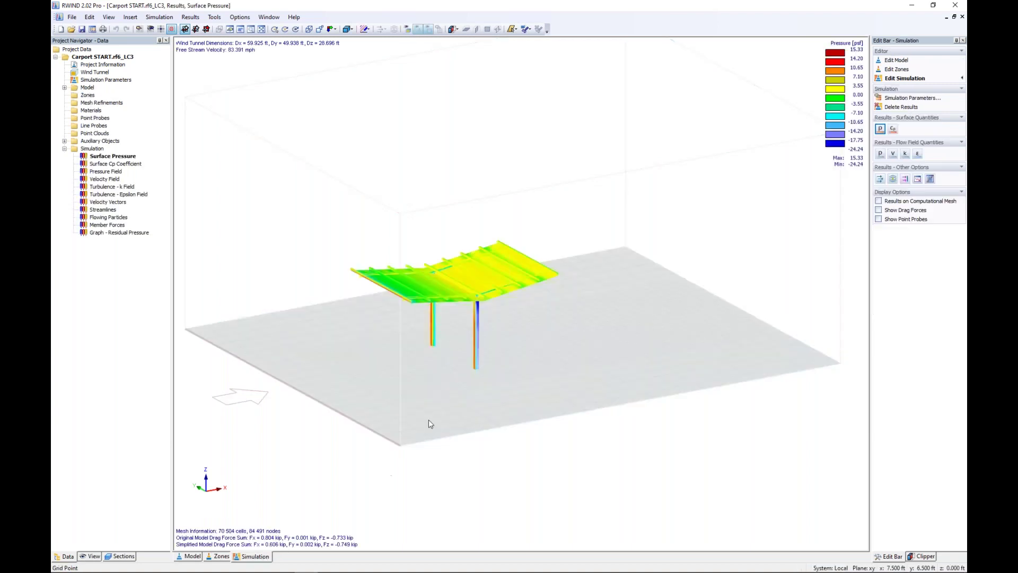
# - Examine the surface pressure on the carport's roof, purlins and columns from above and from beneath the roof
pyautogui.keyDown('ctrl'); pyautogui.moveTo(425, 362); pyautogui.dragTo(577, 323, button='middle'); pyautogui.keyUp('ctrl')
pyautogui.scroll(6, 434, 278)
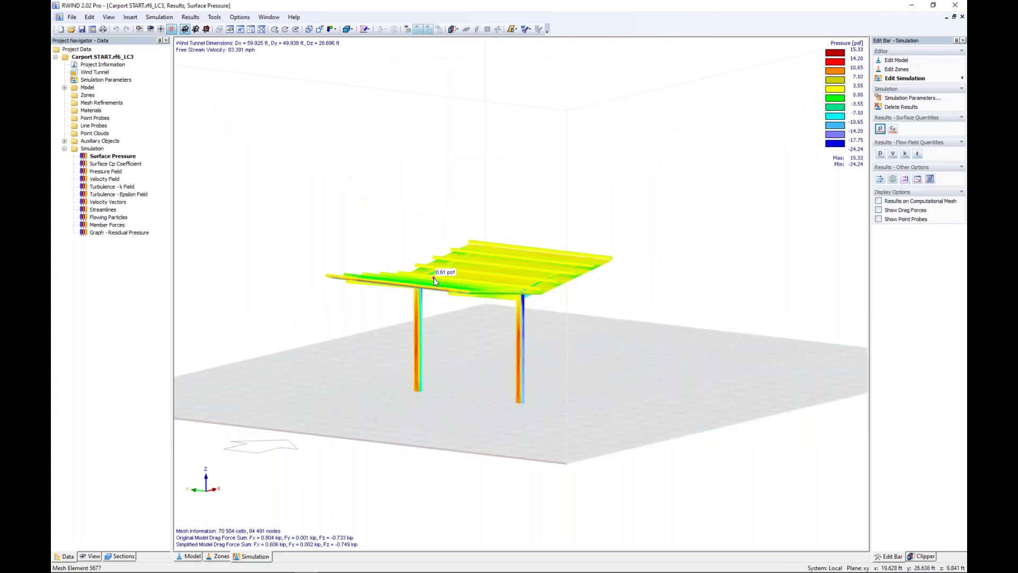
pyautogui.scroll(1, 434, 278)
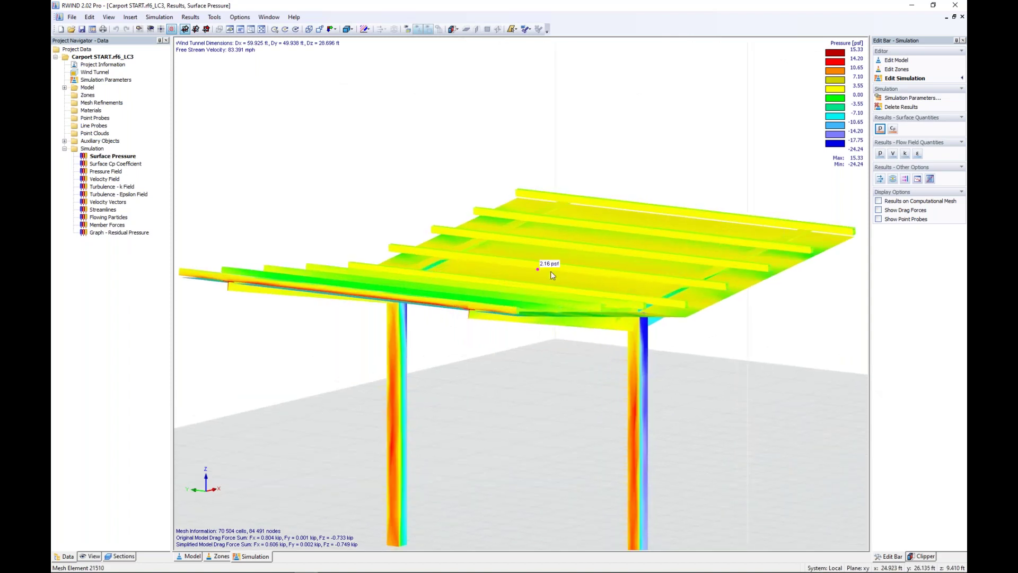
pyautogui.moveTo(641, 414); pyautogui.dragTo(636, 322, button='middle')
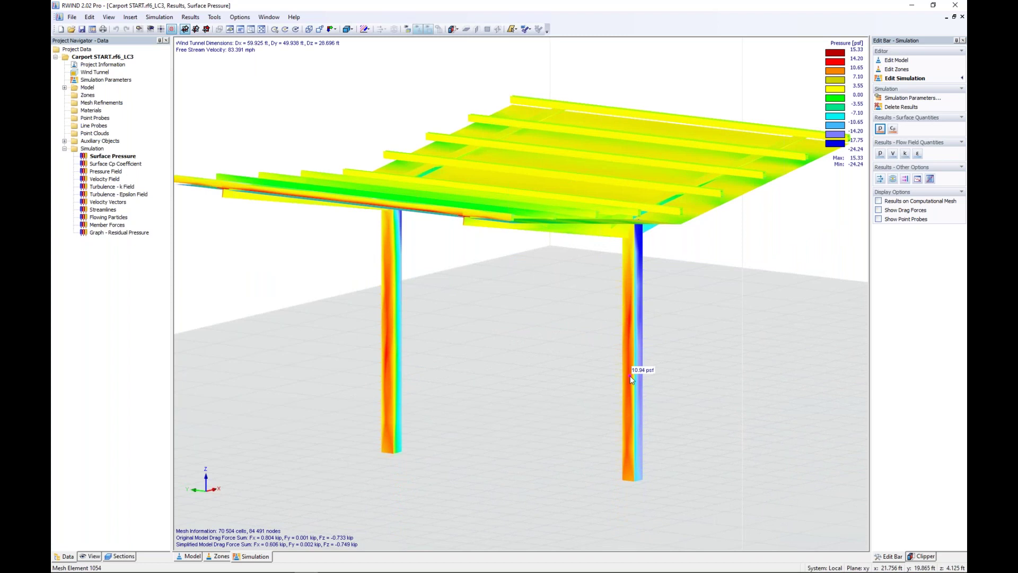
pyautogui.keyDown('ctrl'); pyautogui.moveTo(504, 288); pyautogui.dragTo(562, 183, button='middle'); pyautogui.keyUp('ctrl')
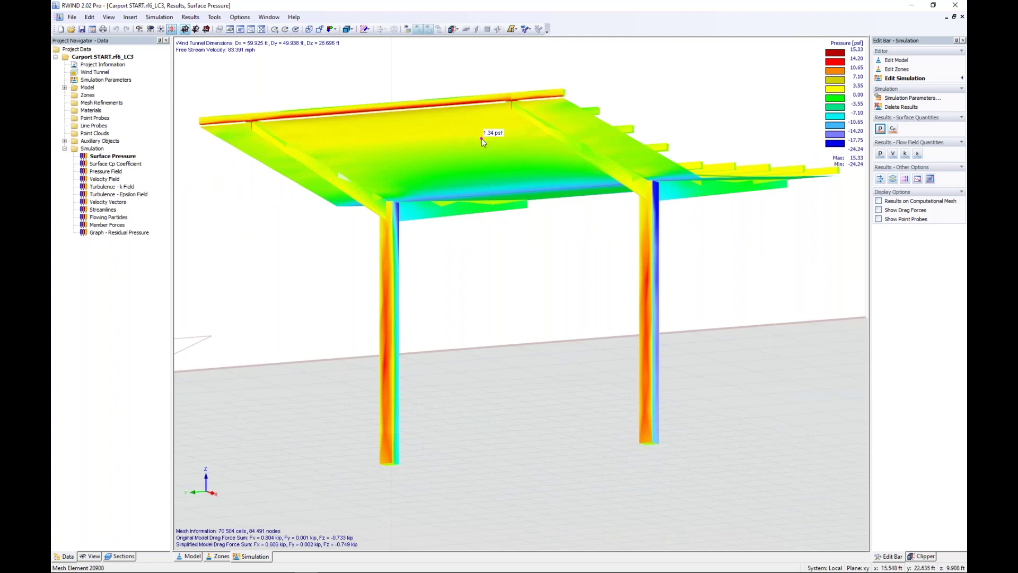
pyautogui.scroll(-2, 527, 234)
pyautogui.keyDown('ctrl'); pyautogui.moveTo(559, 249); pyautogui.dragTo(403, 339, button='middle'); pyautogui.keyUp('ctrl')
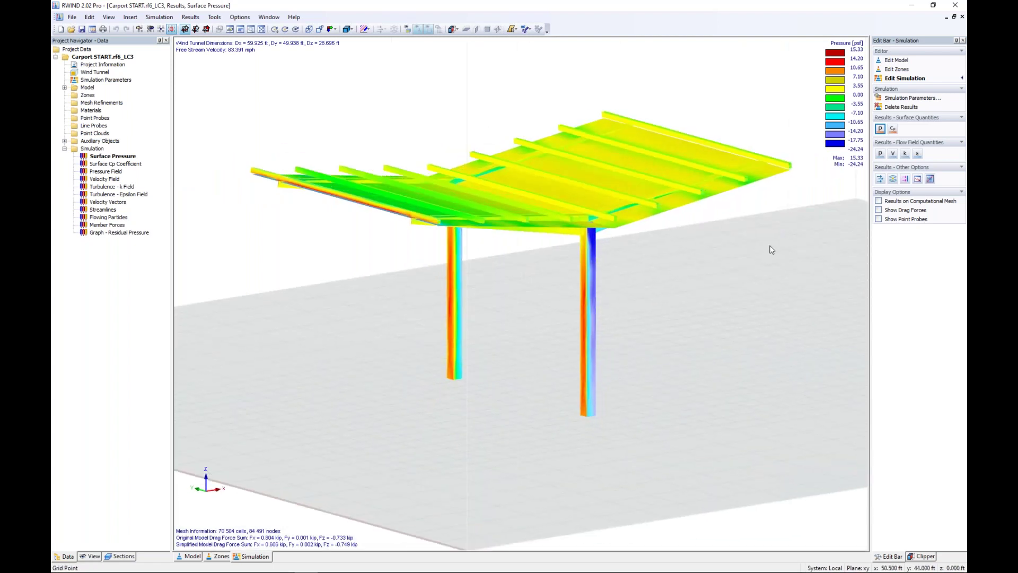
# - Display the pressure field on the vertical section plane through the carport and inspect it
pyautogui.click(880, 155)
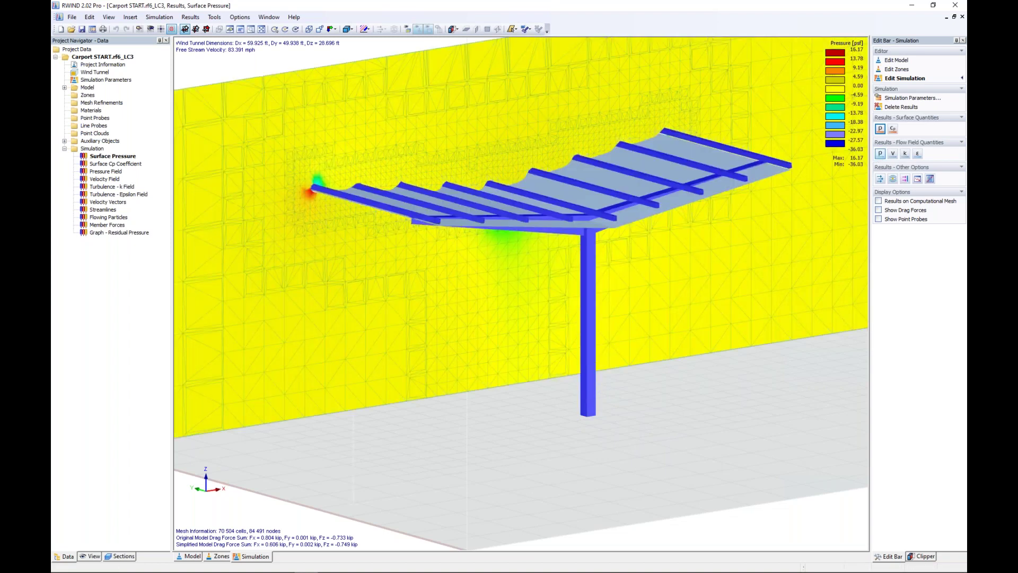
pyautogui.scroll(-3, 496, 213)
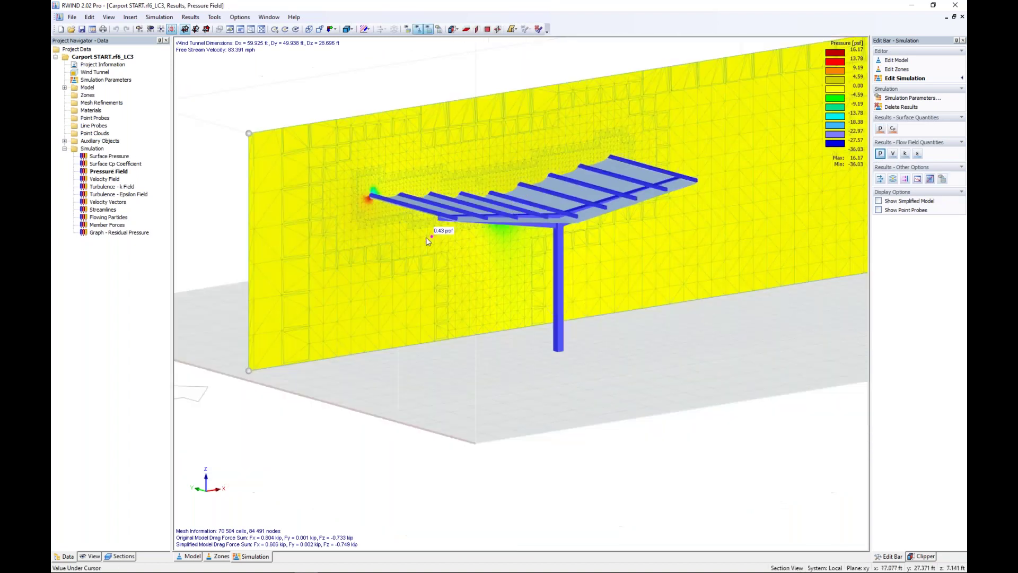
pyautogui.moveTo(427, 238); pyautogui.dragTo(450, 267, button='middle')
pyautogui.click(273, 163)
pyautogui.moveTo(286, 168)
pyautogui.mouseDown()
pyautogui.moveTo(301, 172)
pyautogui.moveTo(271, 161)
pyautogui.mouseUp()
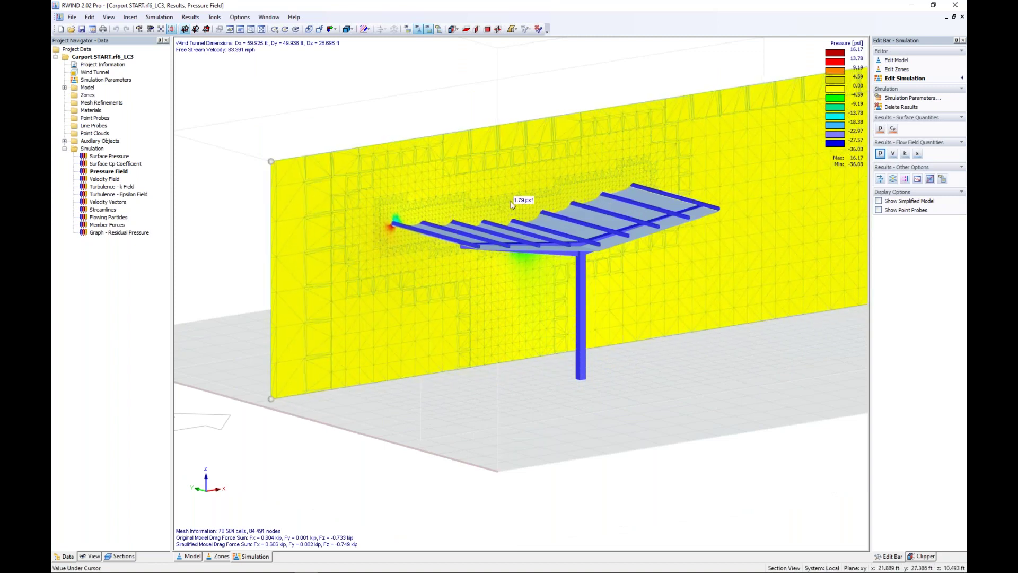
# - Display the velocity field on the section plane, followed by the velocity vectors, and inspect the wind flow around the carport
pyautogui.click(894, 153)
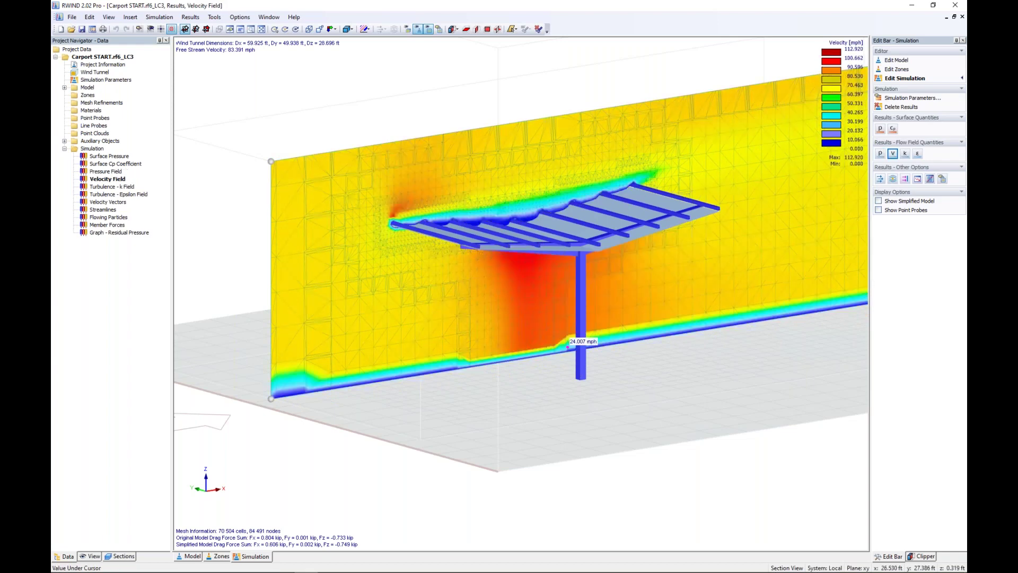
pyautogui.keyDown('ctrl'); pyautogui.moveTo(568, 347); pyautogui.dragTo(536, 253, button='middle'); pyautogui.keyUp('ctrl')
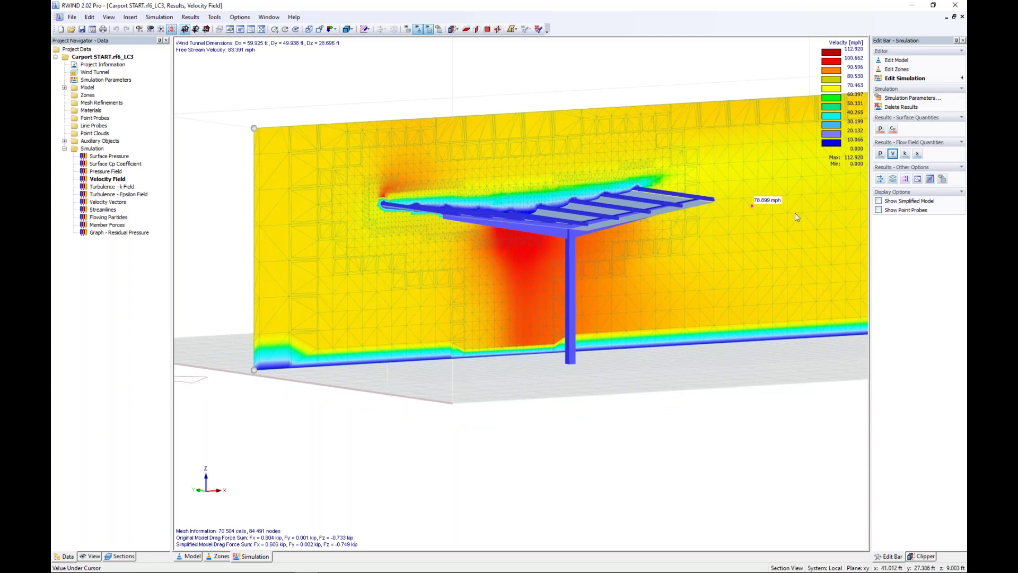
pyautogui.click(881, 182)
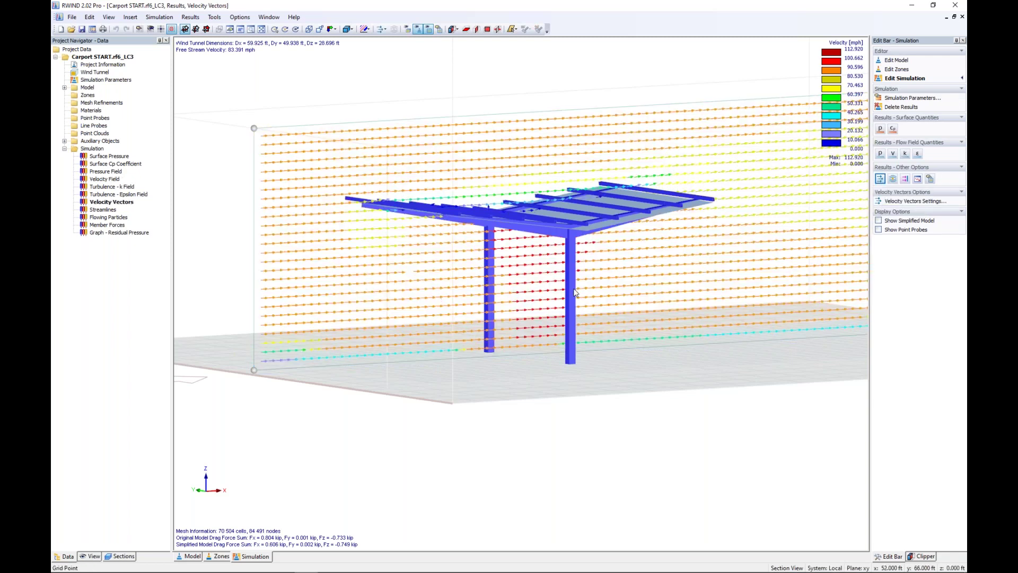
pyautogui.keyDown('ctrl'); pyautogui.moveTo(509, 284); pyautogui.dragTo(639, 244, button='middle'); pyautogui.keyUp('ctrl')
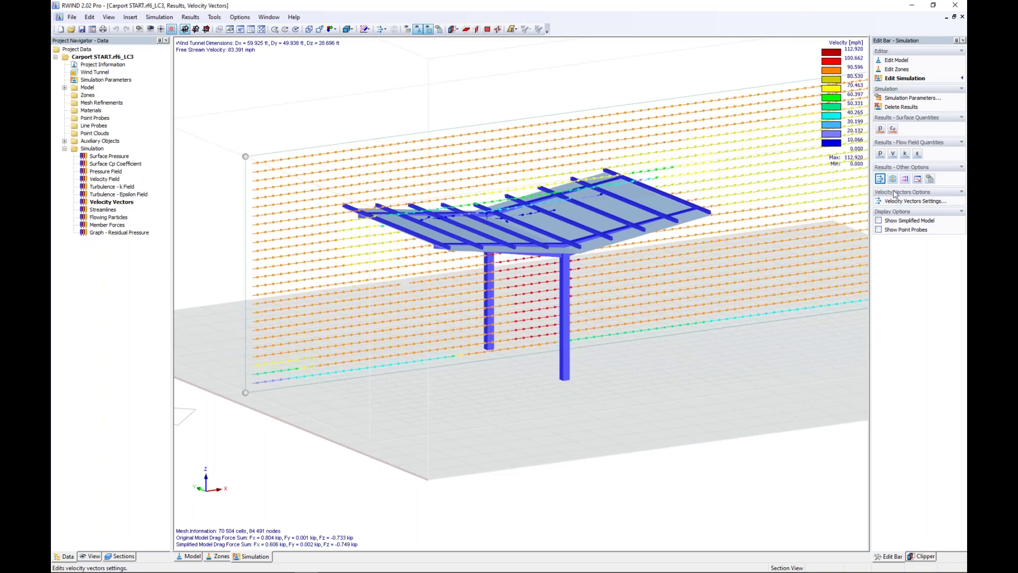
# - Animate the flow along the streamlines, examine it around the roof and columns, and switch the results back to surface pressure
pyautogui.click(893, 180)
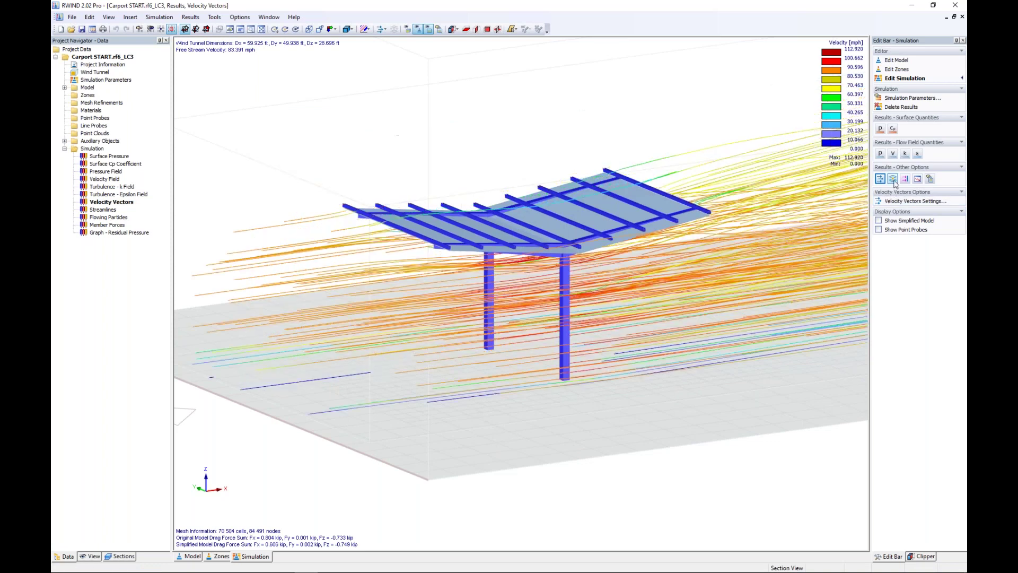
pyautogui.scroll(-3, 467, 212)
pyautogui.keyDown('ctrl'); pyautogui.moveTo(426, 251); pyautogui.dragTo(631, 257, button='middle'); pyautogui.keyUp('ctrl')
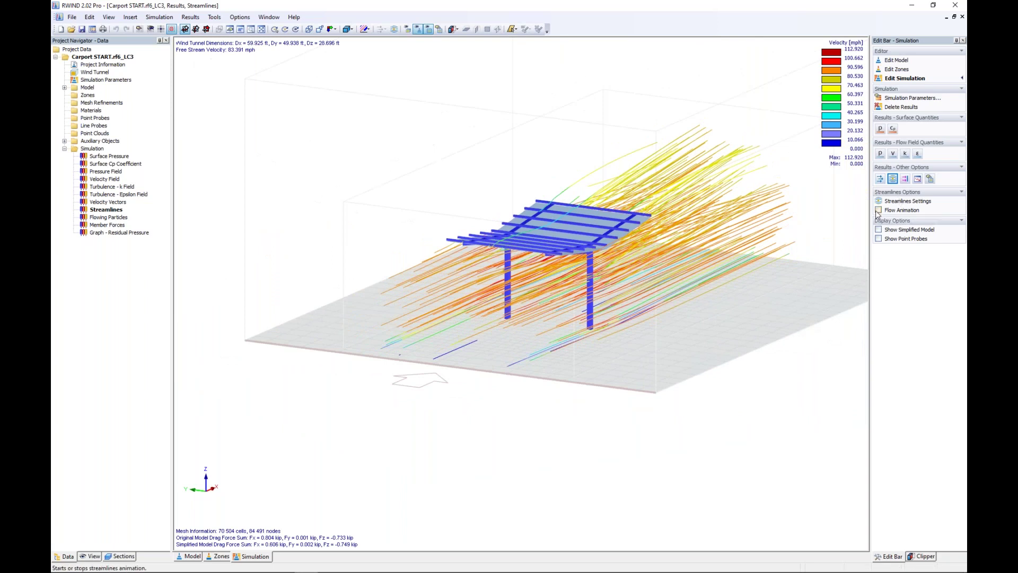
pyautogui.click(899, 210)
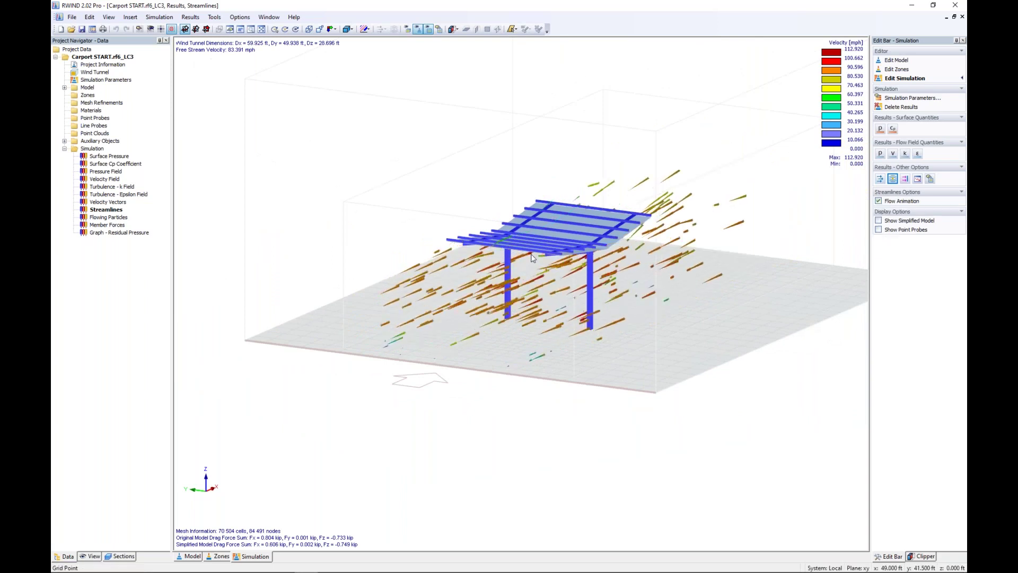
pyautogui.scroll(4, 525, 260)
pyautogui.scroll(2, 528, 259)
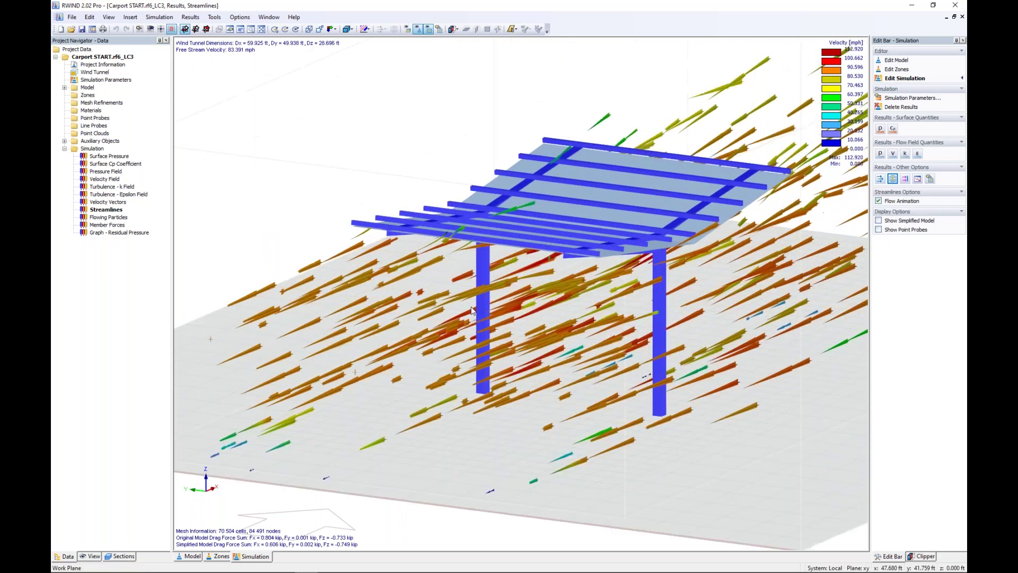
pyautogui.keyDown('ctrl'); pyautogui.moveTo(444, 297); pyautogui.dragTo(390, 293, button='middle'); pyautogui.keyUp('ctrl')
pyautogui.scroll(-1, 400, 293)
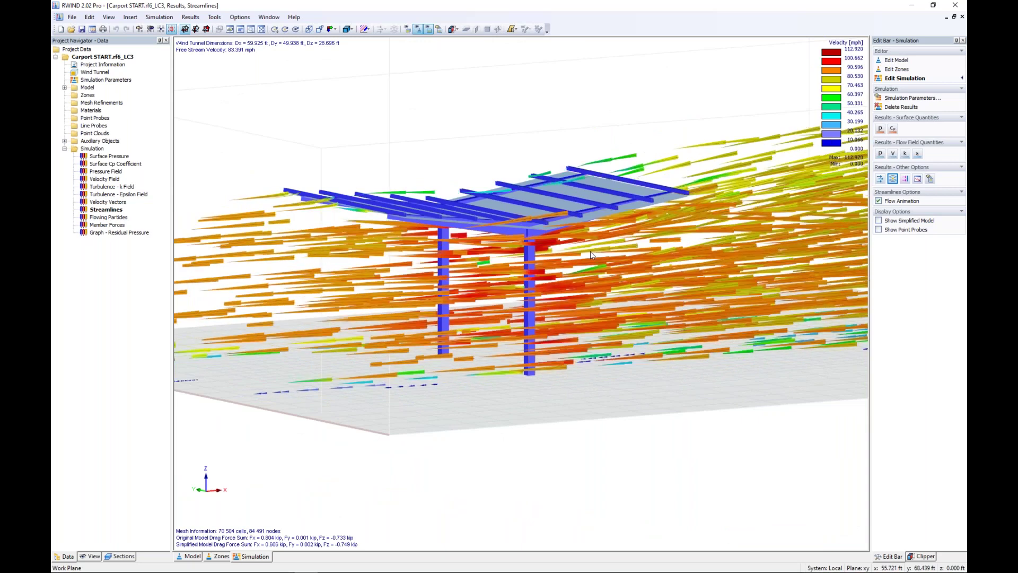
pyautogui.click(881, 129)
pyautogui.moveTo(559, 206)
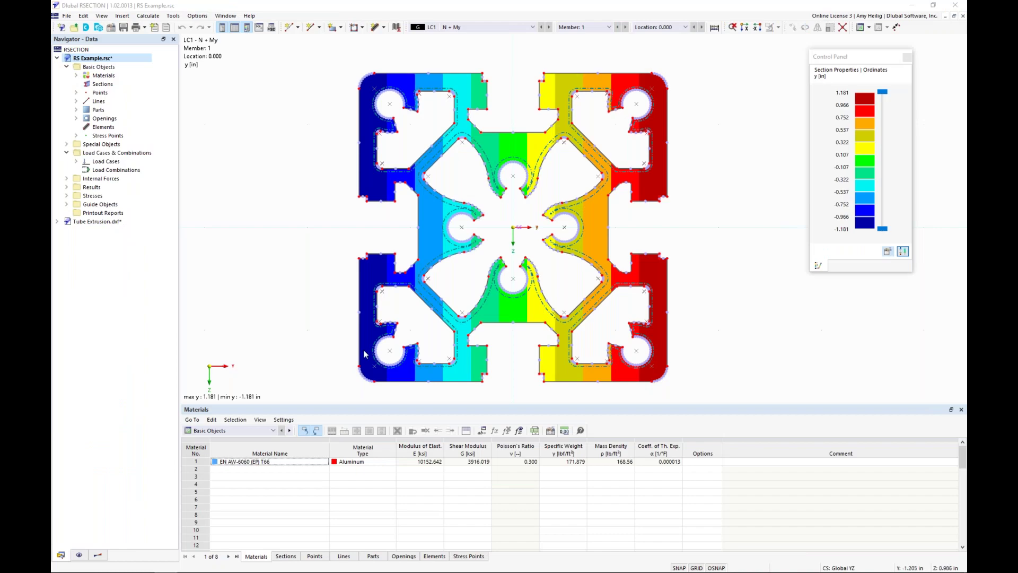
# - Switch to RFEM and review the design situations DS1 - Section 2.3 (LRFD) and DS2 - Section 2.4 (ASD)
pyautogui.press('super+Tab')
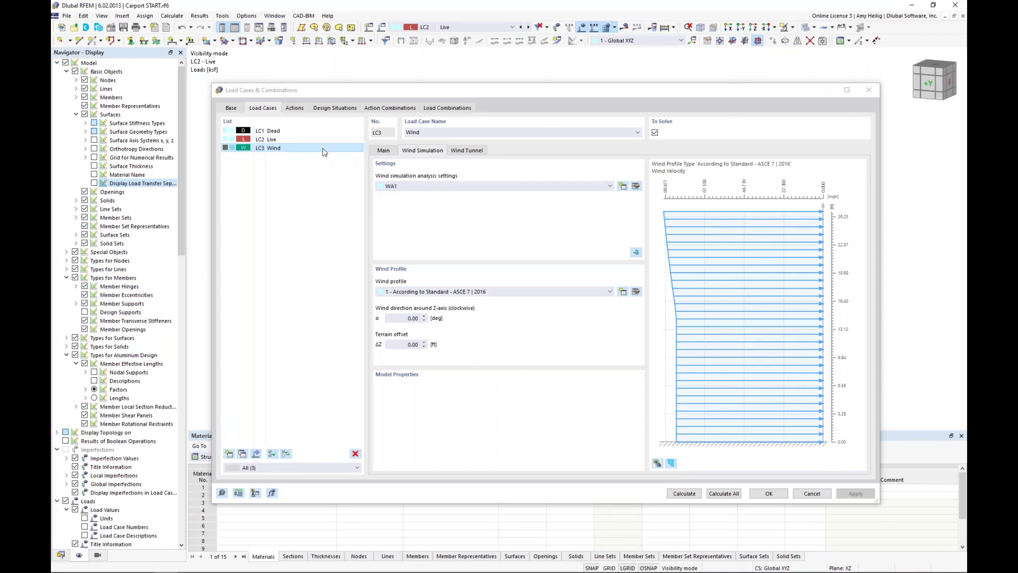
pyautogui.click(334, 108)
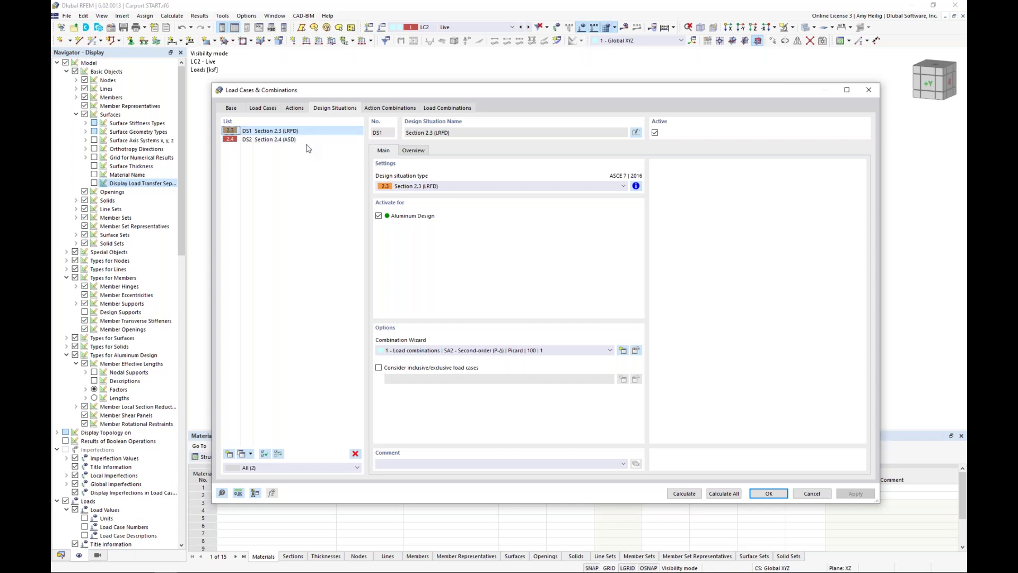
pyautogui.click(307, 141)
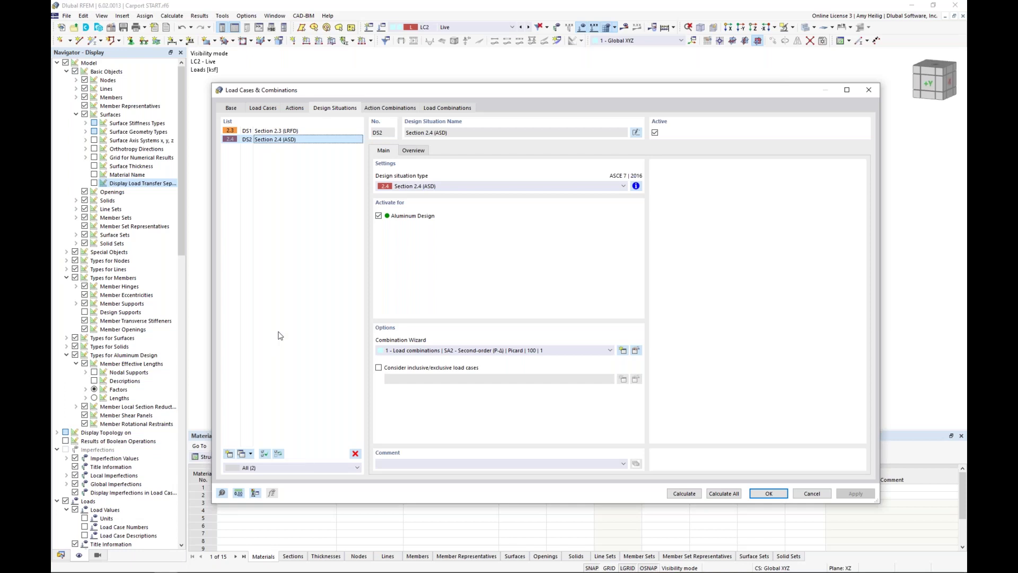
# - Review the load combinations from CO1 to CO6 with their analysis settings and design situations, and accept the load case dialog
pyautogui.click(443, 109)
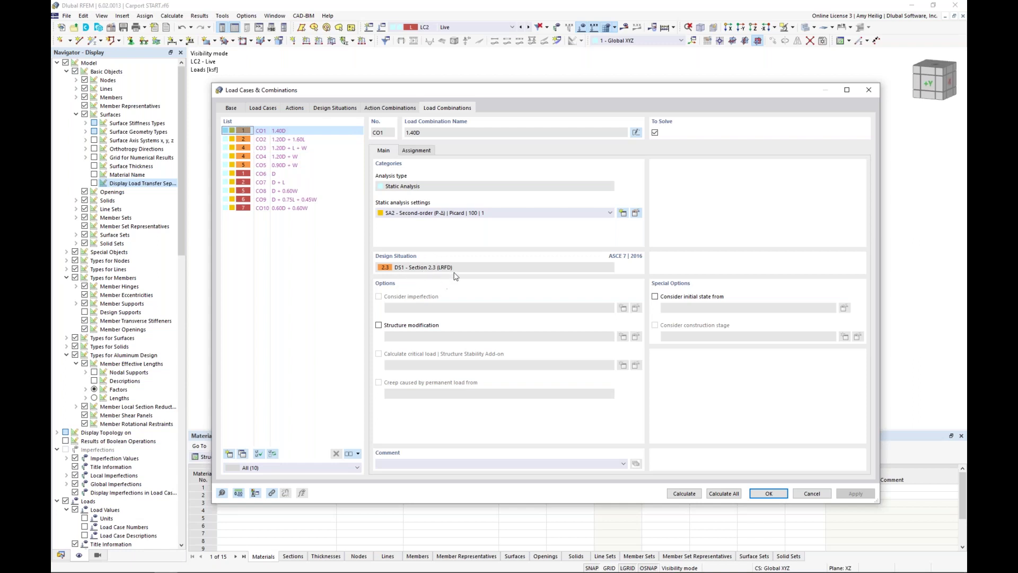
pyautogui.click(291, 139)
pyautogui.click(290, 148)
pyautogui.click(291, 156)
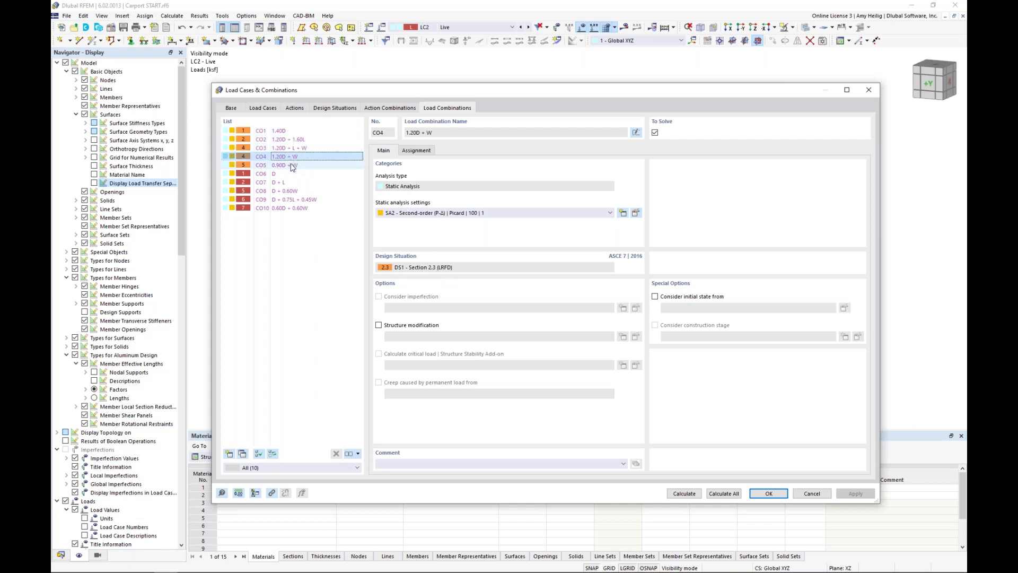
pyautogui.click(291, 165)
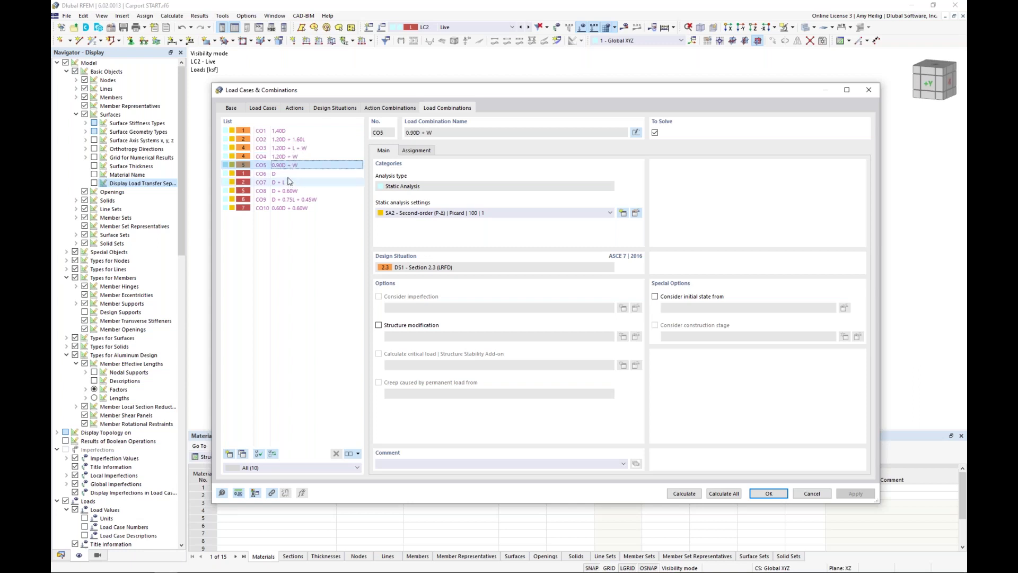
pyautogui.click(289, 175)
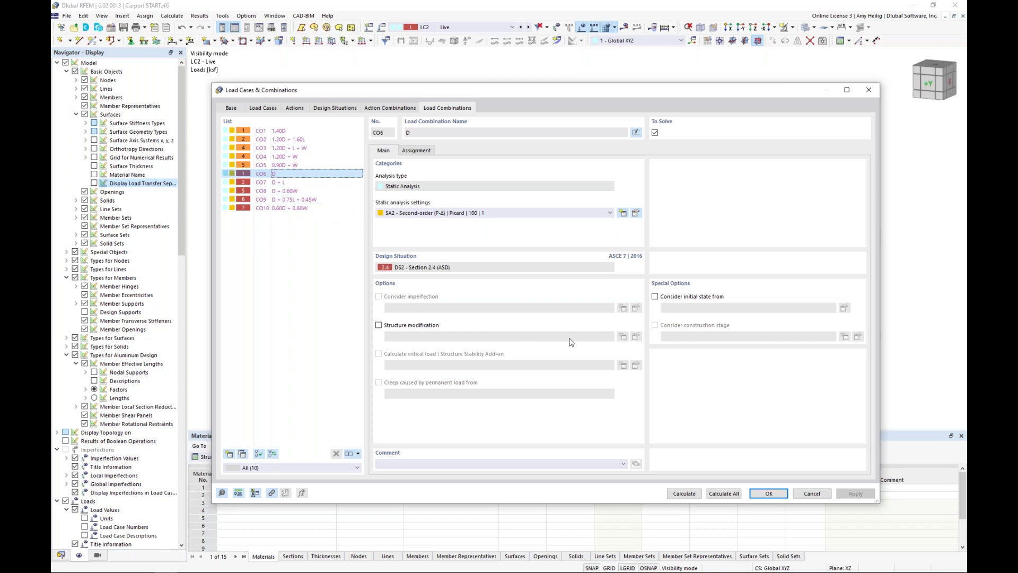
pyautogui.click(770, 494)
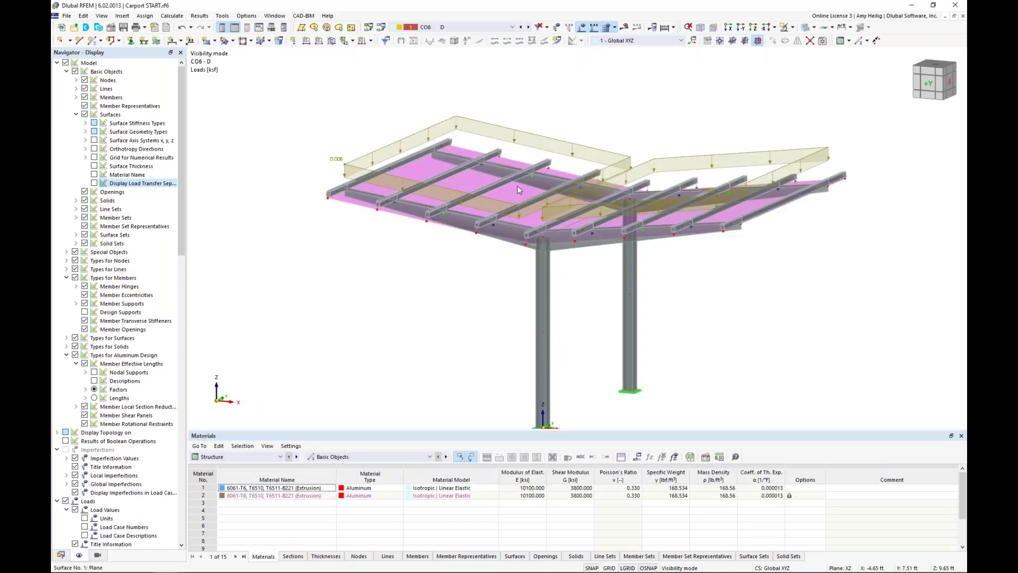
# - Display the loads of load combination CO2 on the carport and go through the following combinations up to CO5
pyautogui.click(455, 26)
pyautogui.click(457, 95)
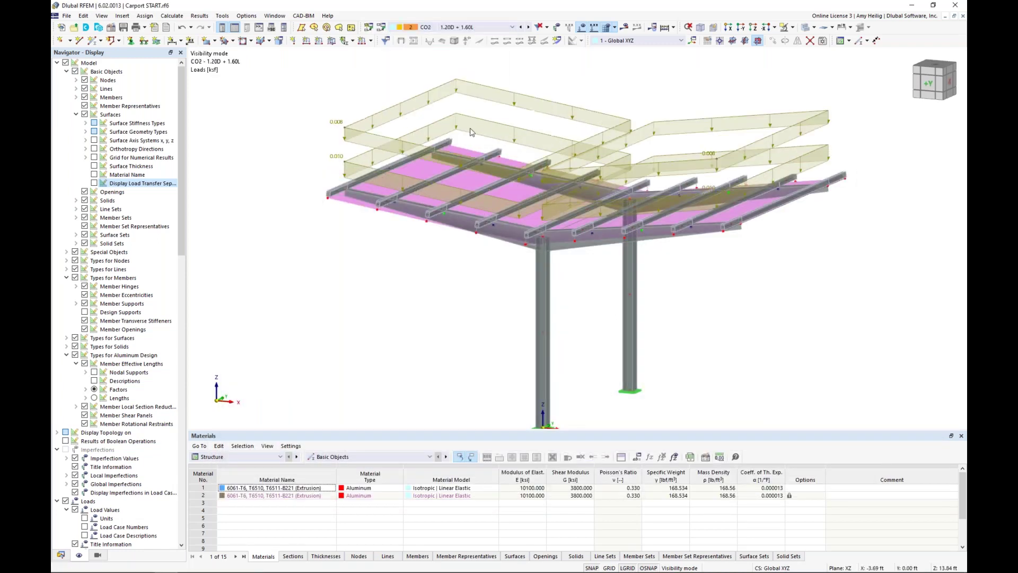
pyautogui.scroll(-5, 471, 131)
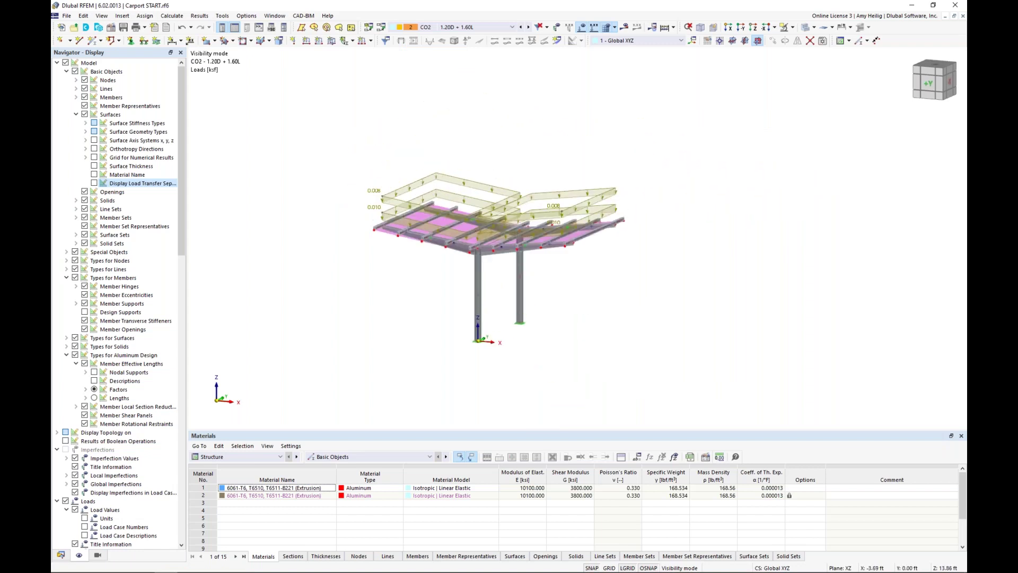
pyautogui.click(529, 27)
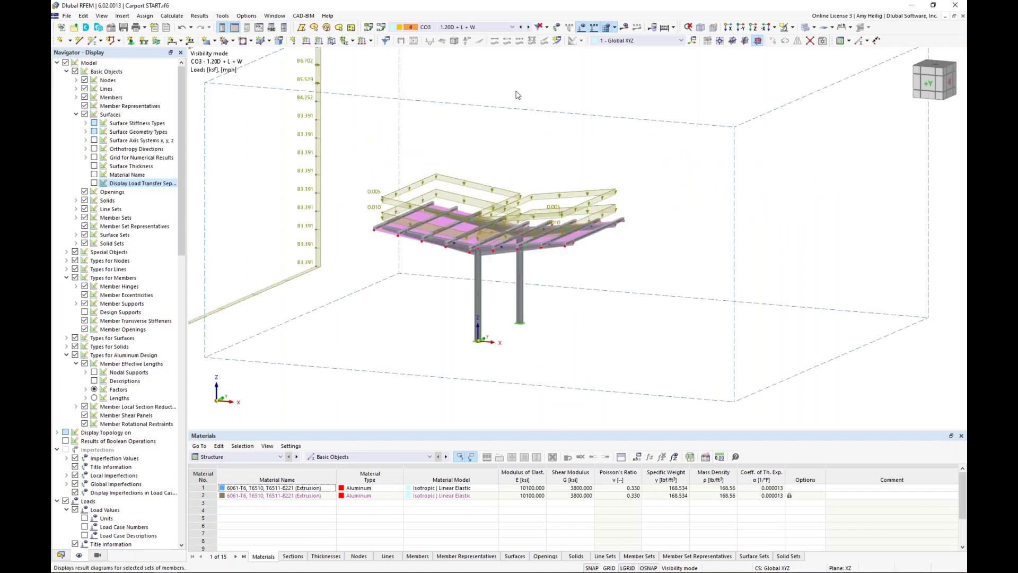
pyautogui.scroll(-2, 518, 95)
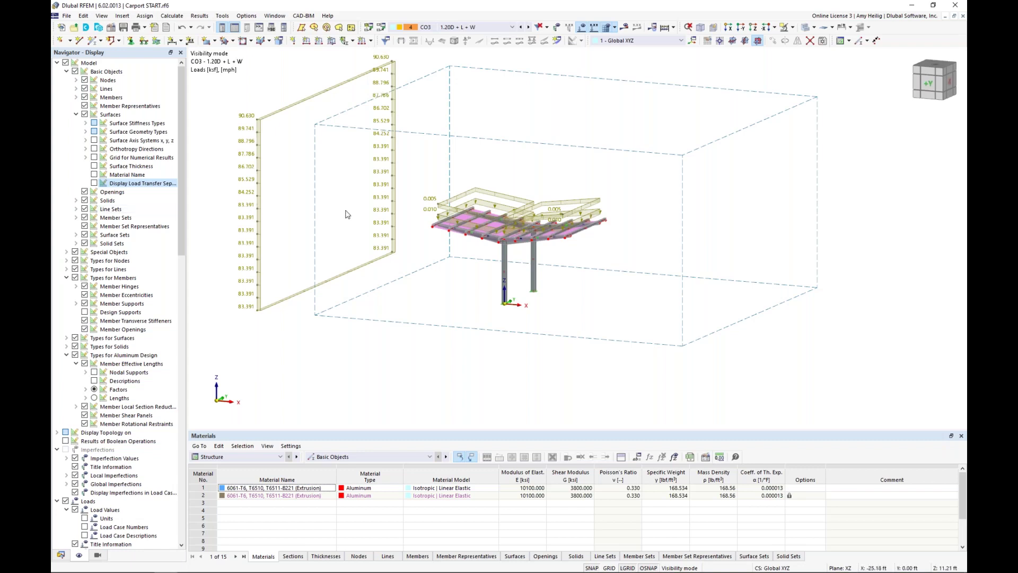
pyautogui.click(529, 28)
pyautogui.click(529, 27)
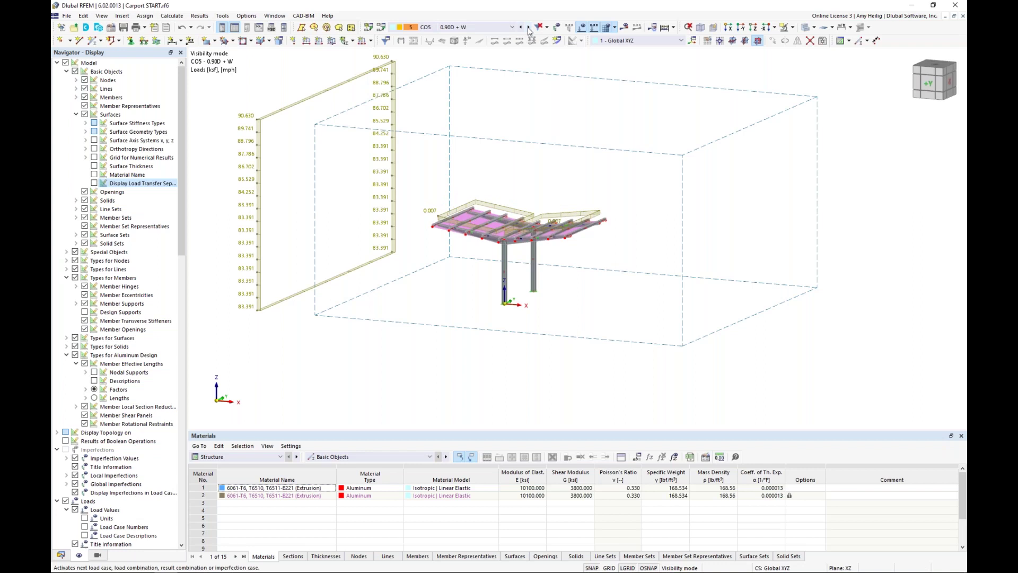
# - Hide the loads on the carport and show the Aluminum Design input data in an enlarged table area
pyautogui.click(582, 28)
pyautogui.scroll(5, 527, 274)
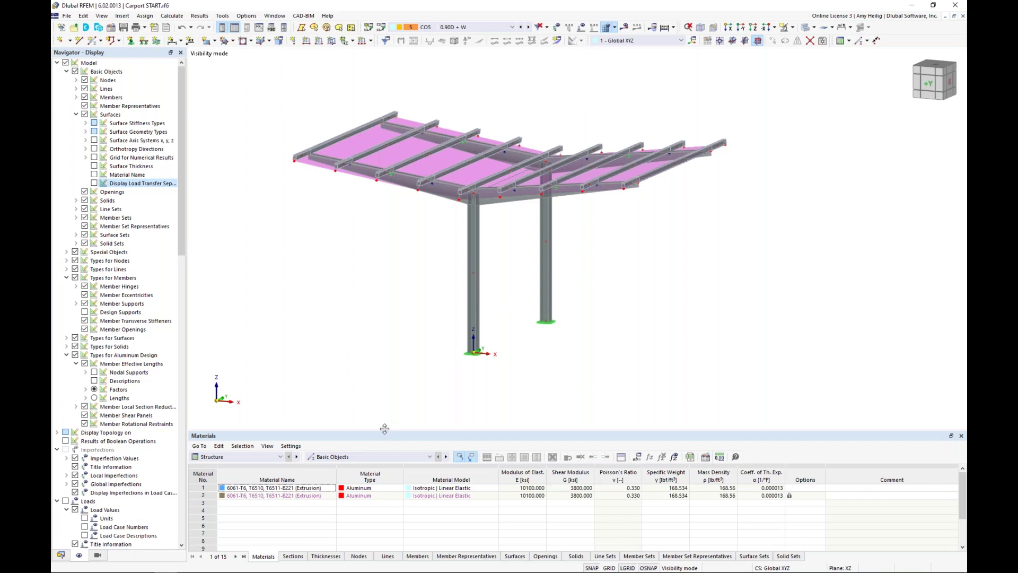
pyautogui.moveTo(384, 428); pyautogui.dragTo(386, 380)
pyautogui.click(281, 398)
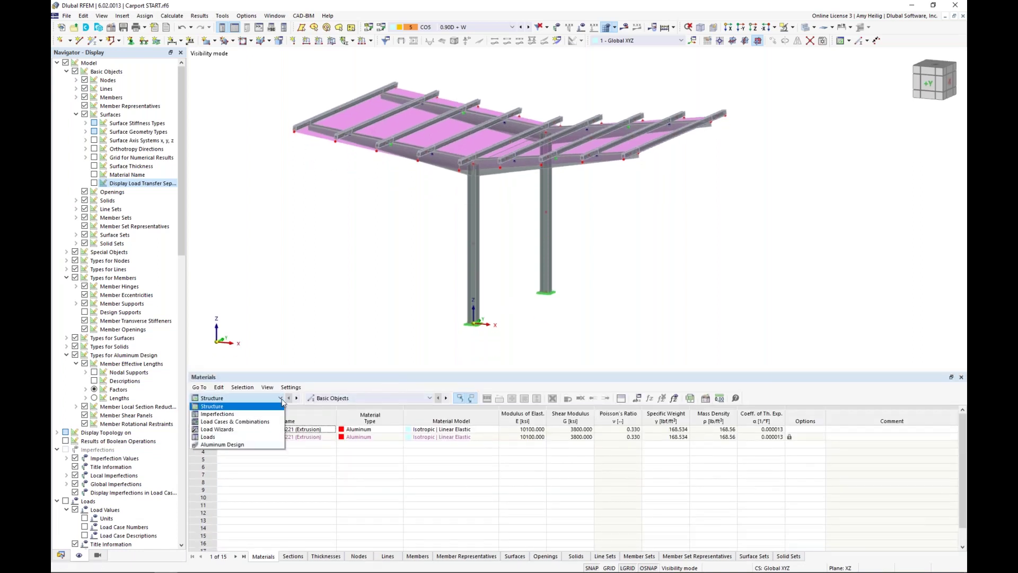
pyautogui.click(266, 445)
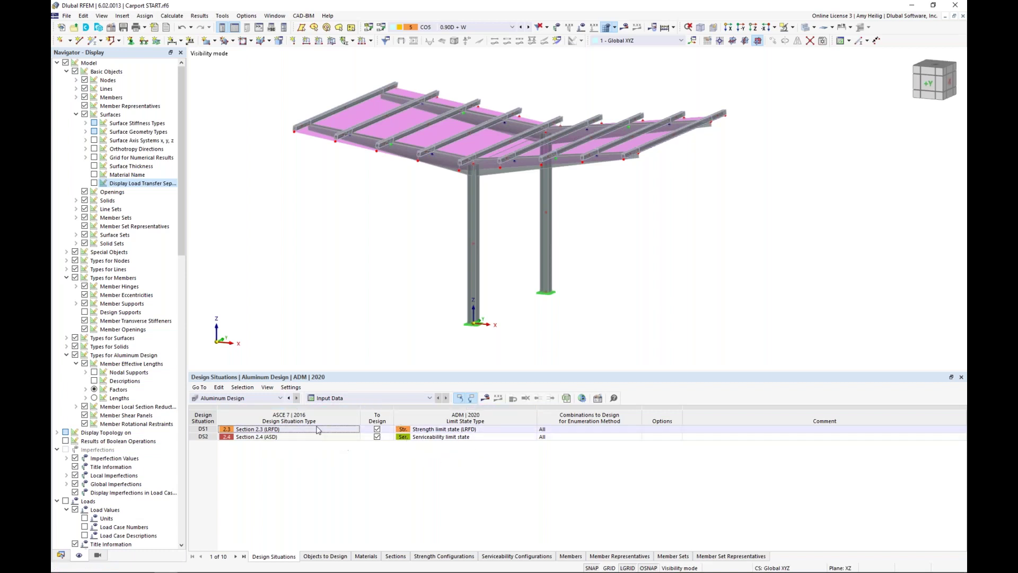
# - Check the limit state types offered for both design situations, keeping Strength limit state (LRFD) for DS1 and Serviceability limit state for DS2
pyautogui.click(530, 429)
pyautogui.click(533, 430)
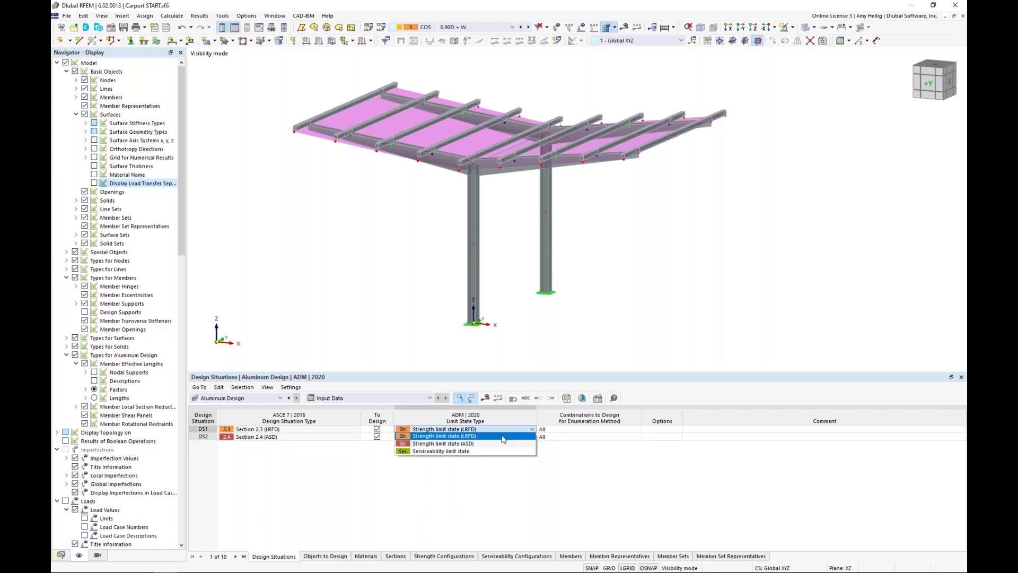
pyautogui.click(435, 451)
pyautogui.click(314, 439)
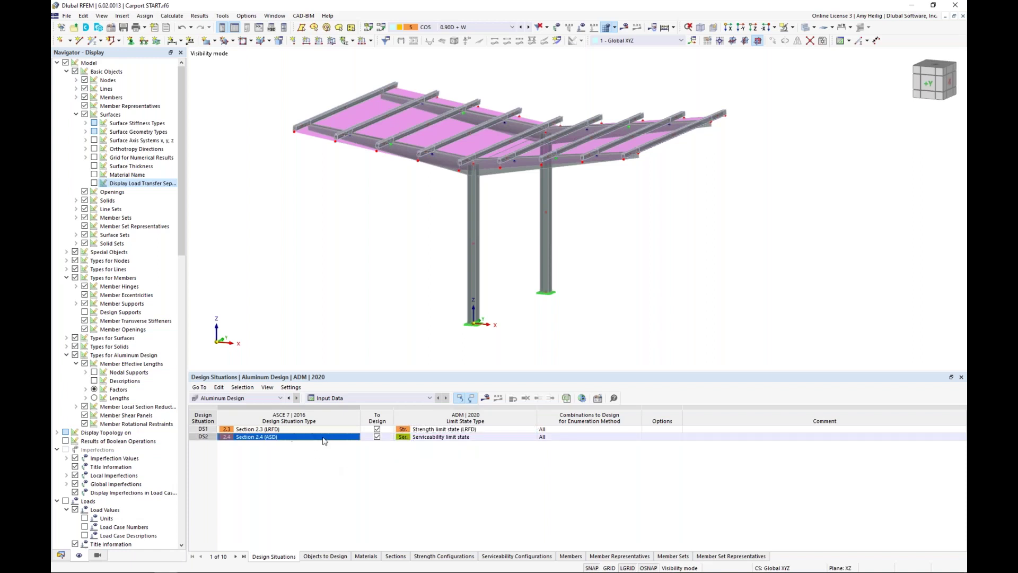
pyautogui.click(487, 440)
pyautogui.click(487, 440)
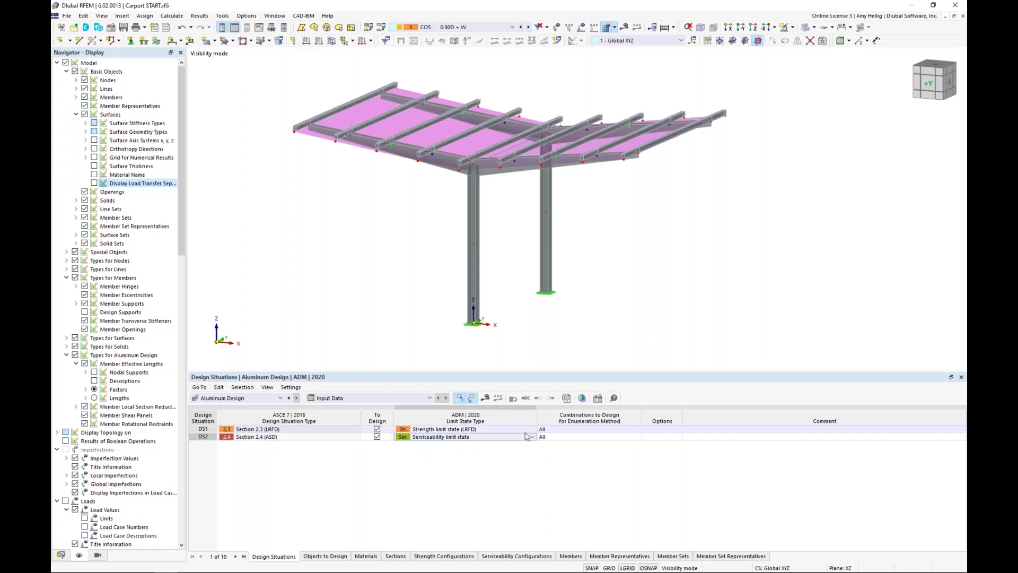
pyautogui.click(532, 437)
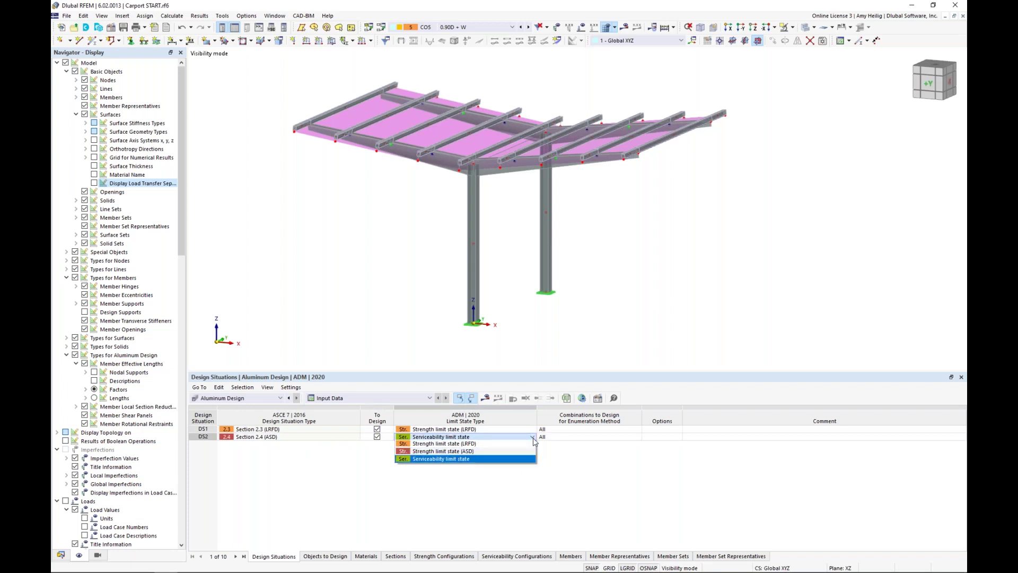
pyautogui.click(494, 459)
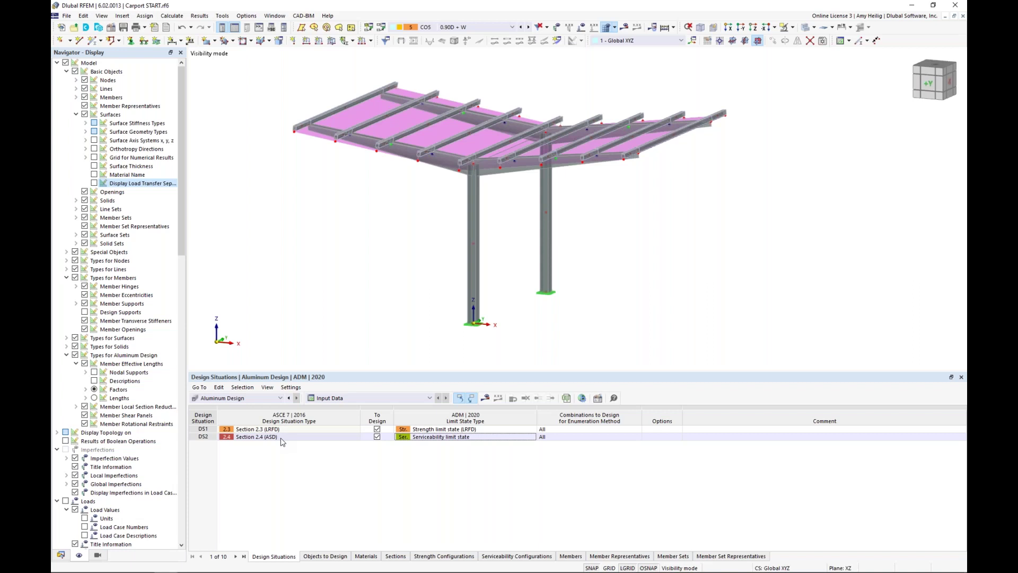
# - Exclude DS1 from design while checking the limit state types offered for DS2, and include DS1 again
pyautogui.click(377, 430)
pyautogui.click(534, 438)
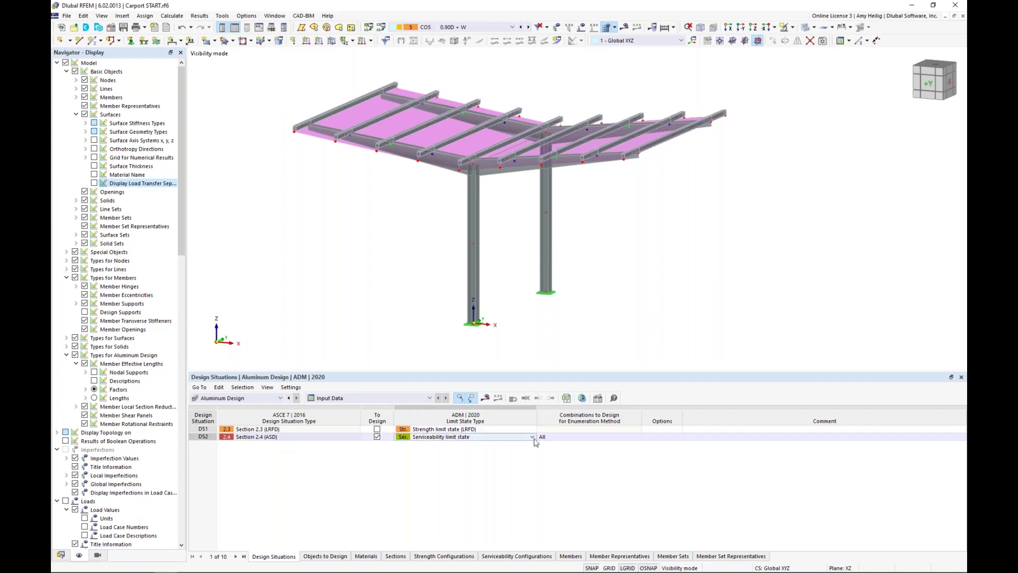
pyautogui.click(534, 438)
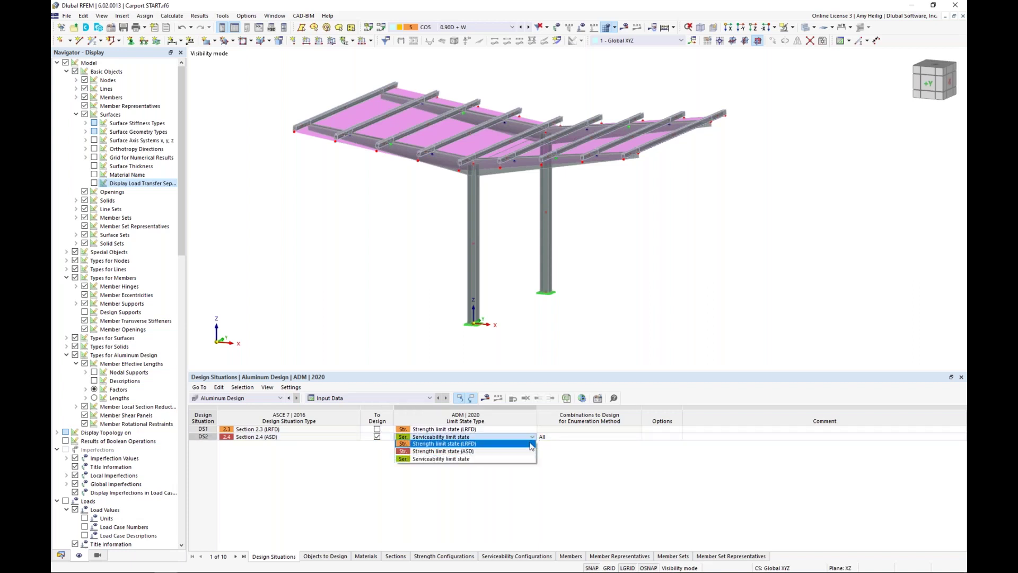
pyautogui.click(480, 459)
pyautogui.click(377, 428)
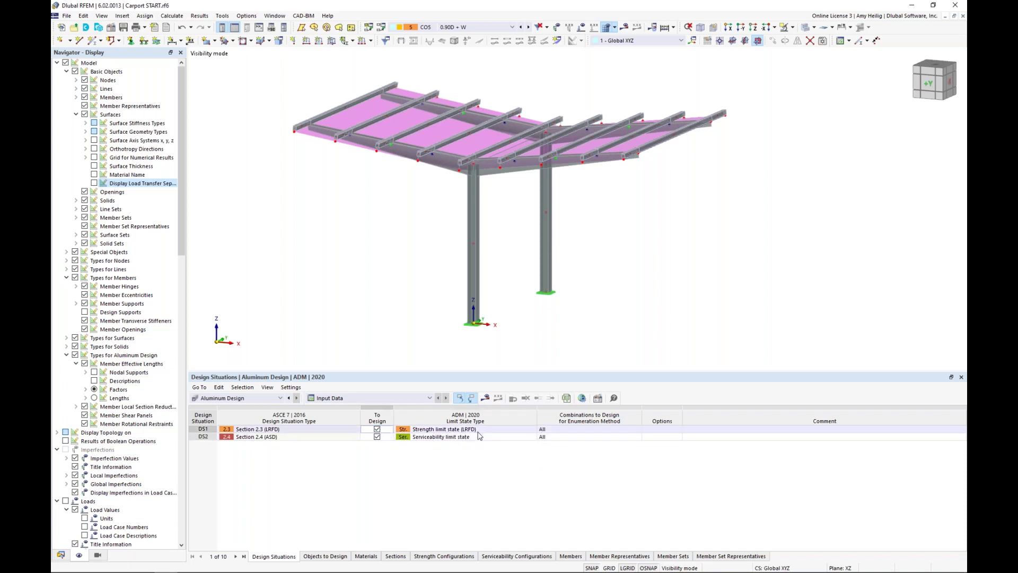
# - In the objects to design, exclude the member representatives and member set representatives, and turn off designing all members
pyautogui.click(325, 556)
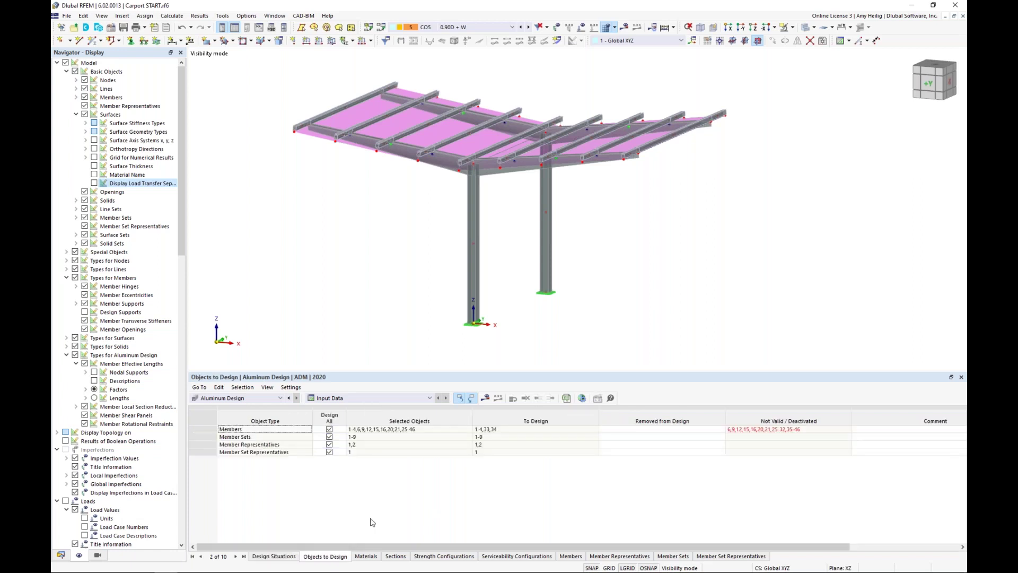
pyautogui.click(330, 452)
pyautogui.click(329, 444)
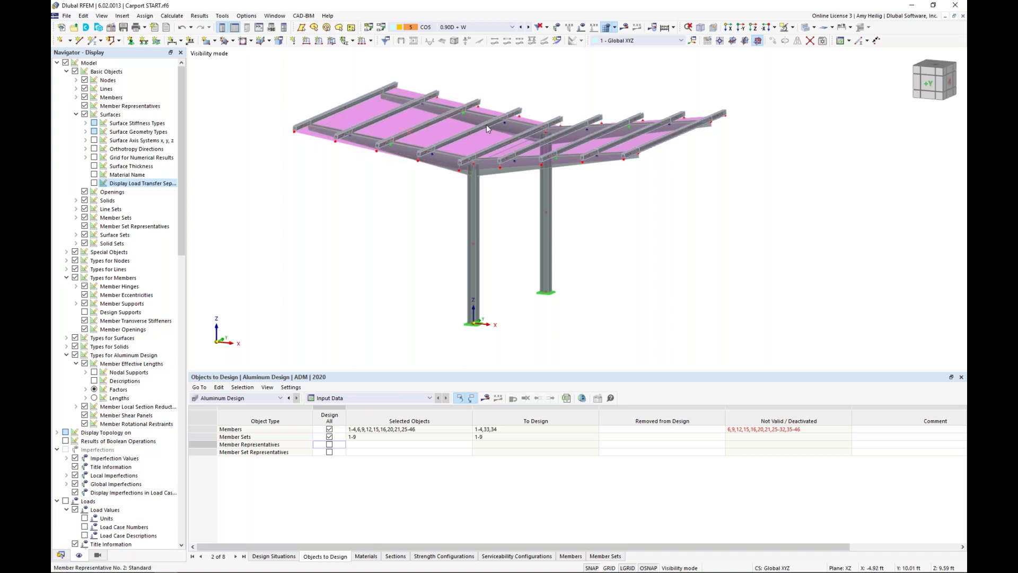
pyautogui.click(330, 429)
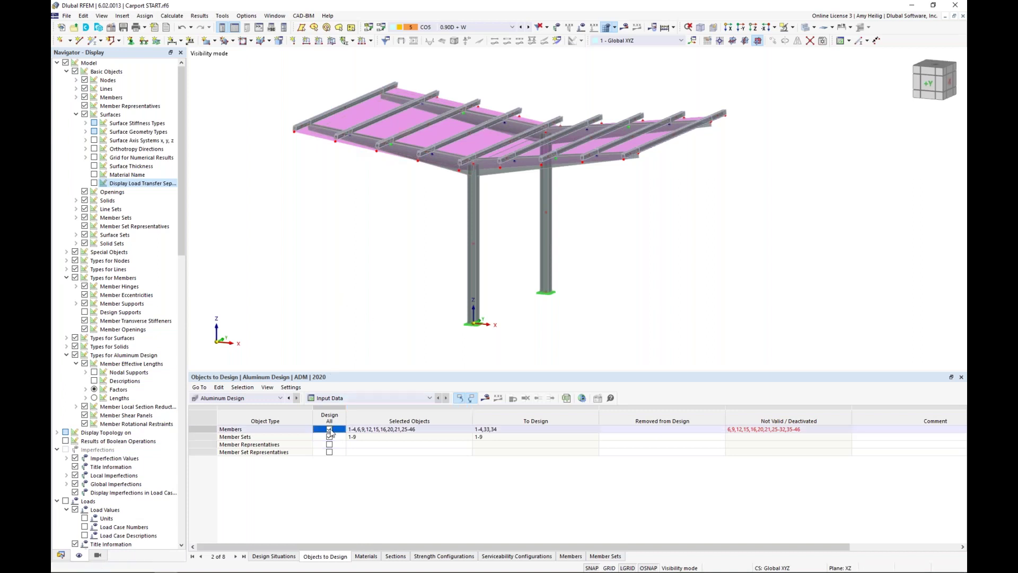
# - Replace the members selected for design by picking the two columns and sloped roof beams in the model, giving 1-4,33,34,41
pyautogui.click(393, 431)
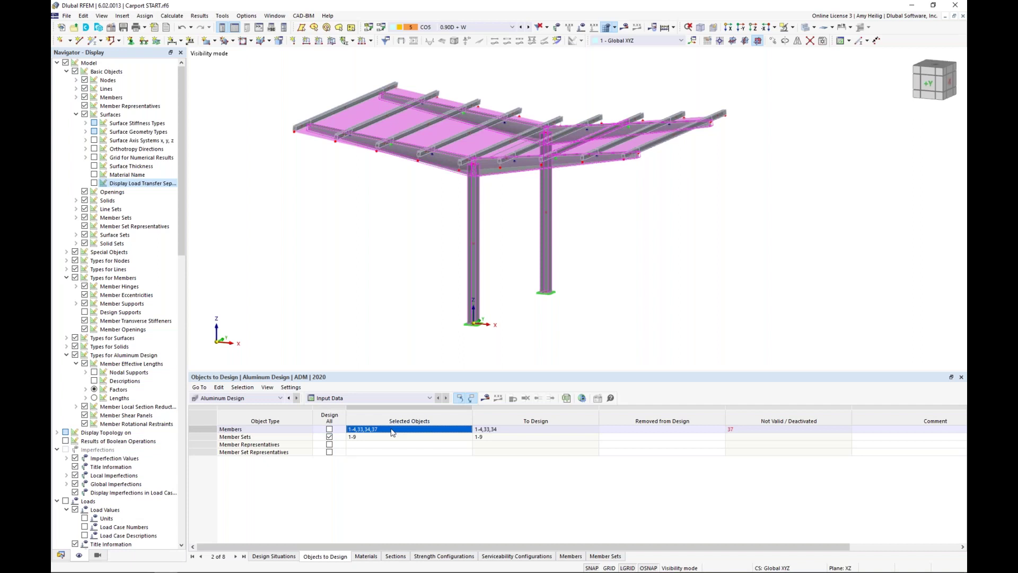
pyautogui.click(468, 430)
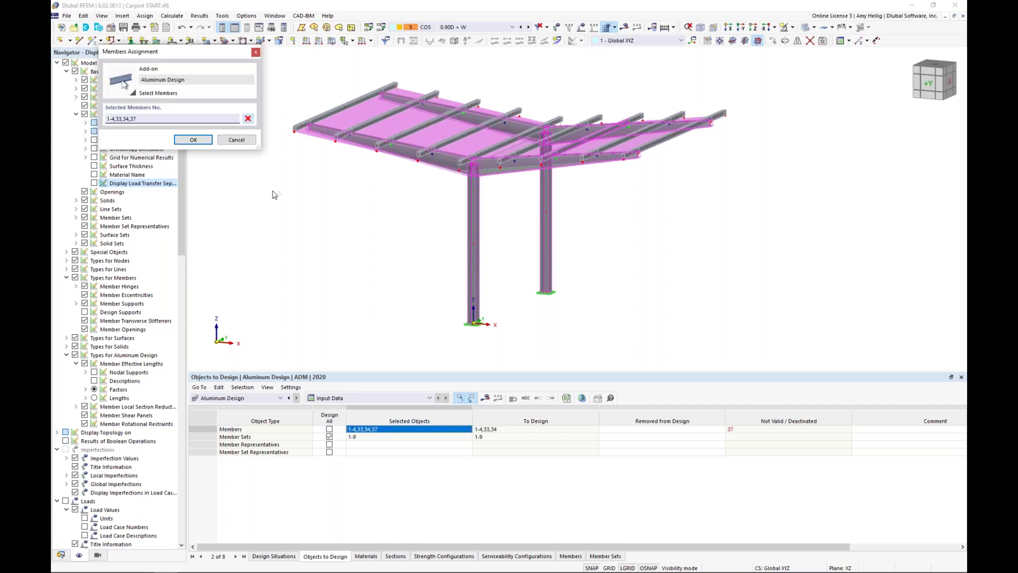
pyautogui.click(248, 119)
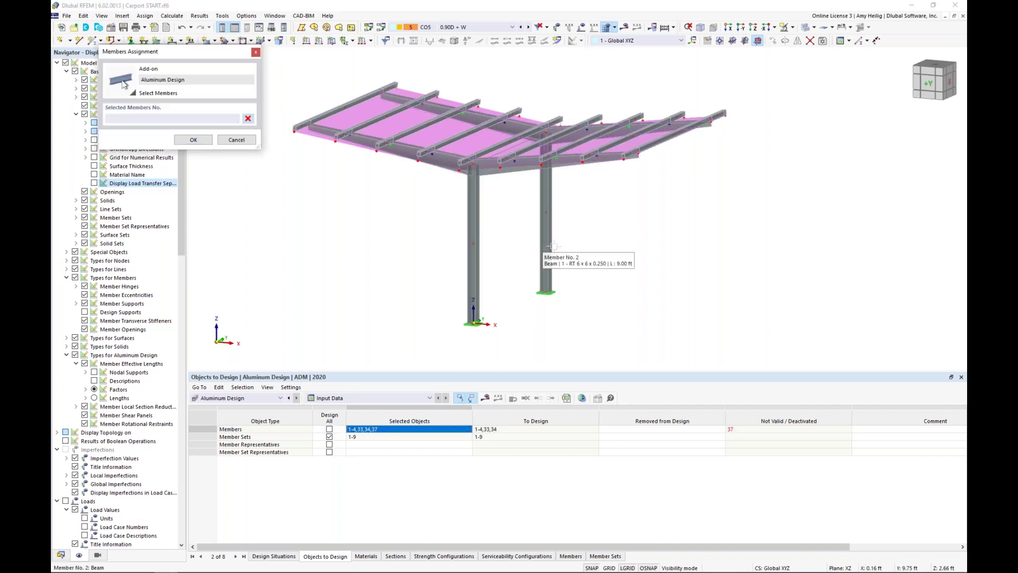
pyautogui.moveTo(589, 248); pyautogui.dragTo(420, 221)
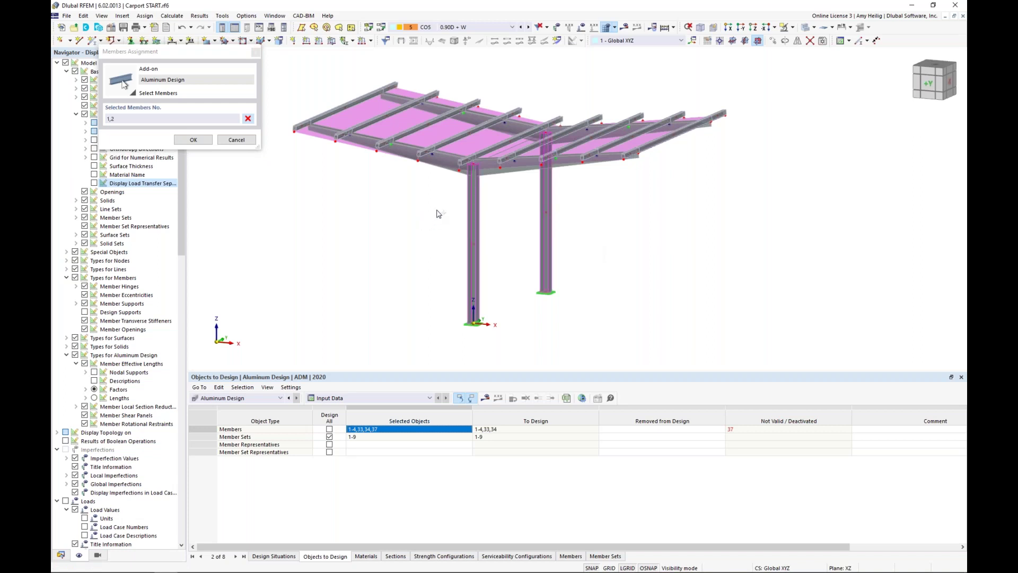
pyautogui.click(439, 158)
pyautogui.click(501, 156)
pyautogui.click(489, 169)
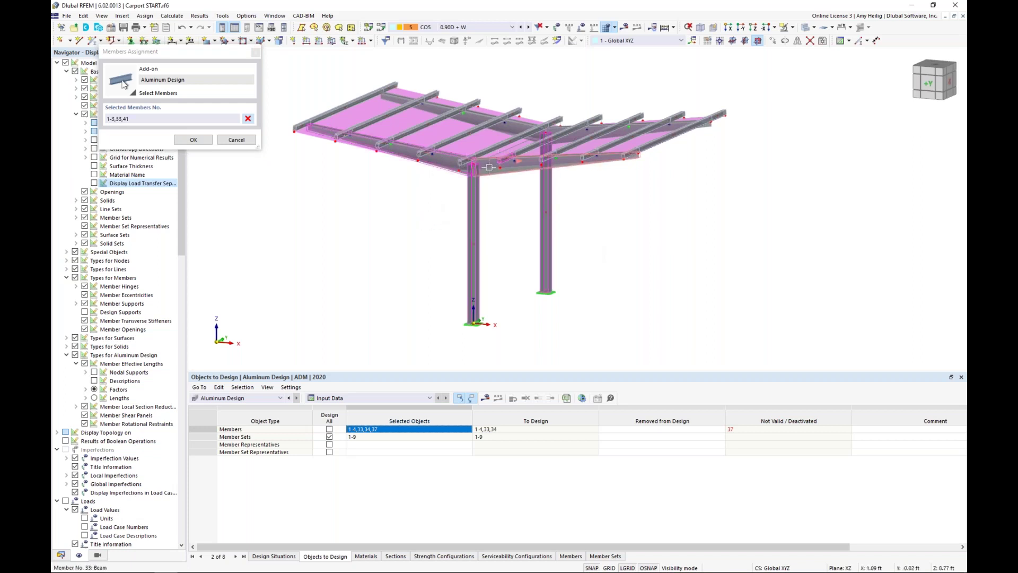
pyautogui.click(491, 117)
pyautogui.click(571, 128)
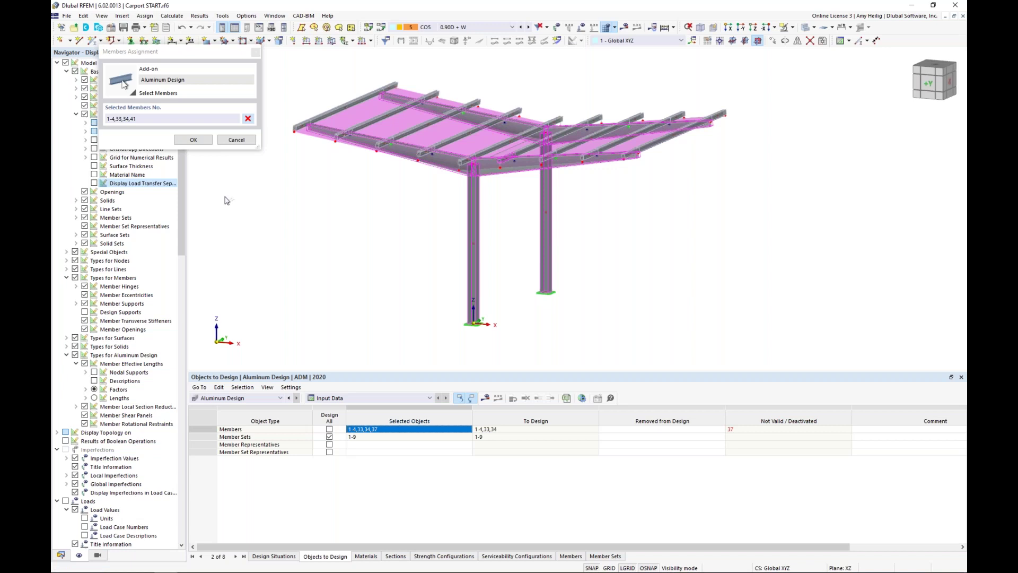
pyautogui.click(204, 144)
# - Clear the member assignment and pick only the two columns and four sloped roof beams, members 1-4,33,34, for design
pyautogui.keyDown('ctrl'); pyautogui.moveTo(543, 363); pyautogui.dragTo(494, 376, button='middle'); pyautogui.keyUp('ctrl')
pyautogui.click(389, 430)
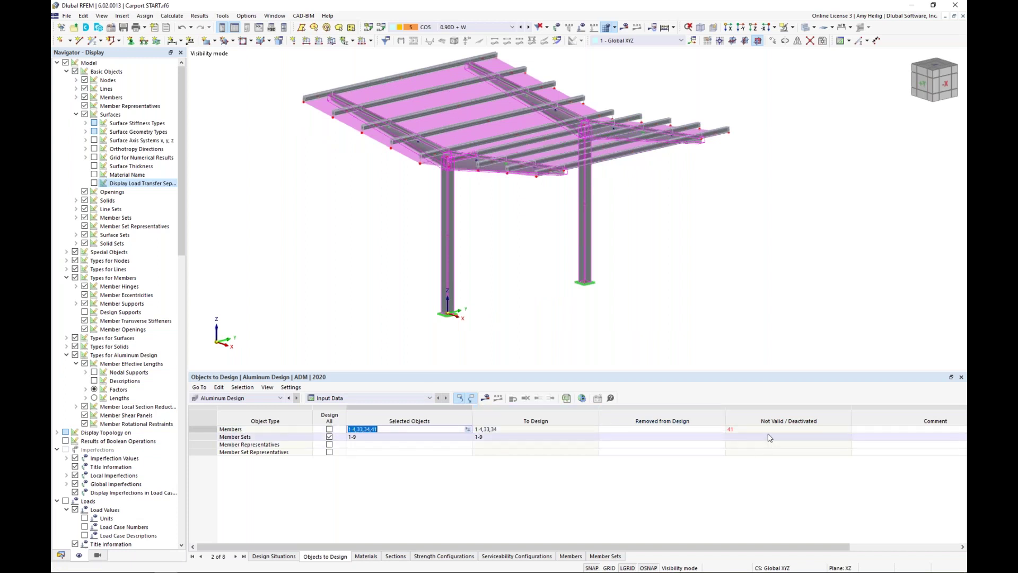
pyautogui.click(468, 430)
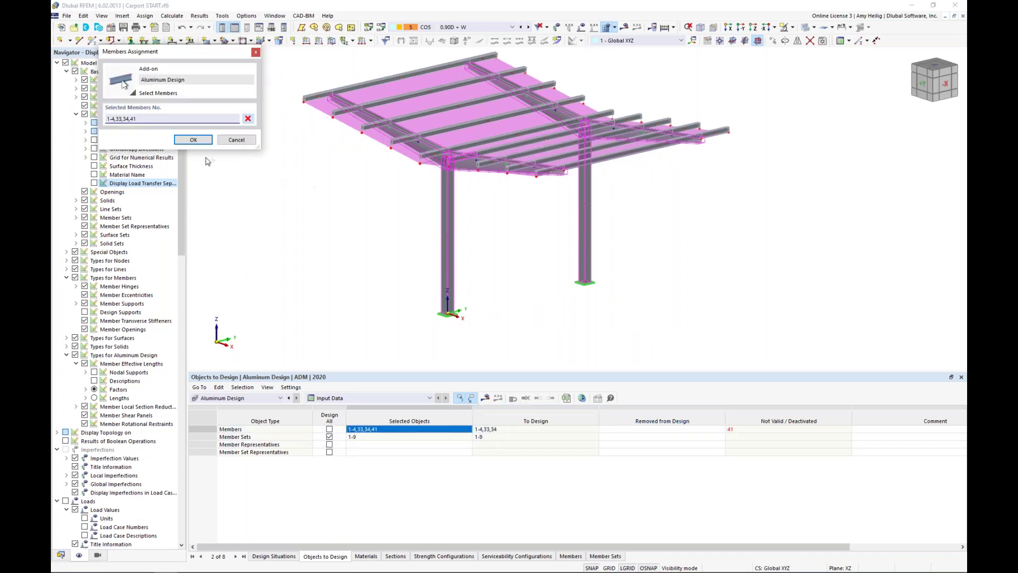
pyautogui.click(249, 119)
pyautogui.moveTo(640, 233); pyautogui.dragTo(407, 196)
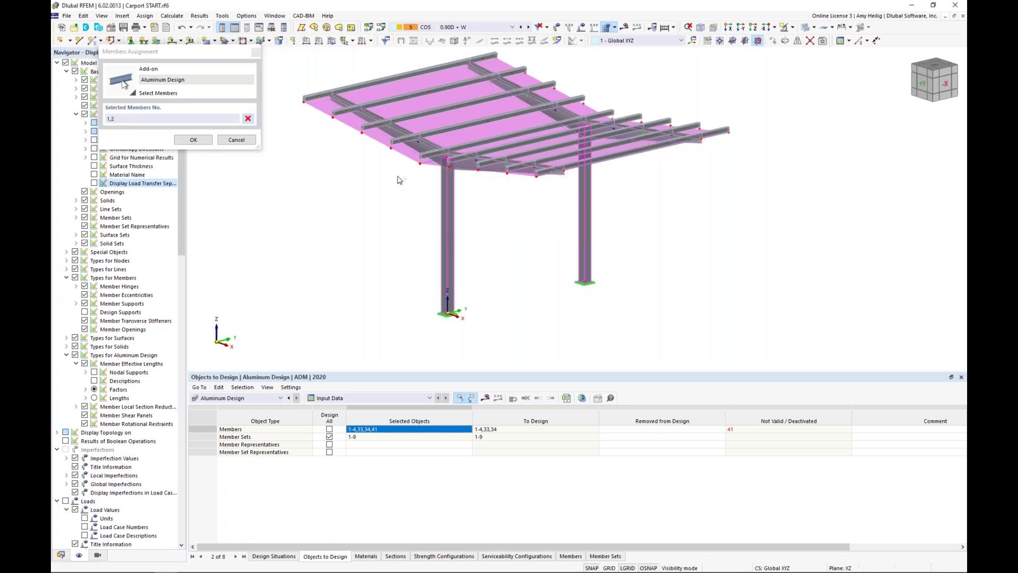
pyautogui.click(396, 130)
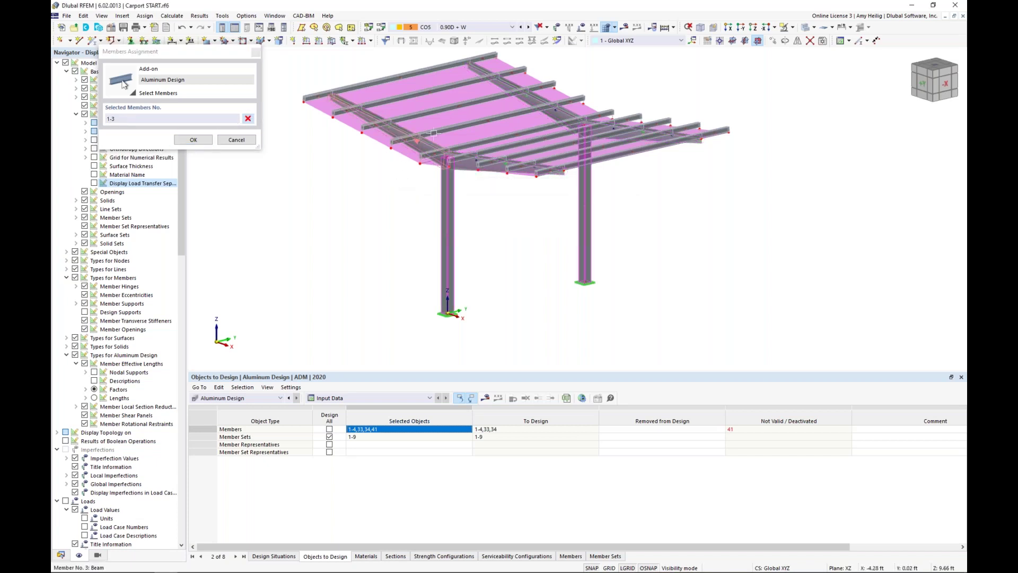
pyautogui.click(466, 166)
pyautogui.click(531, 96)
pyautogui.keyDown('ctrl'); pyautogui.moveTo(689, 147); pyautogui.dragTo(533, 178, button='middle'); pyautogui.keyUp('ctrl')
pyautogui.click(581, 156)
pyautogui.click(192, 144)
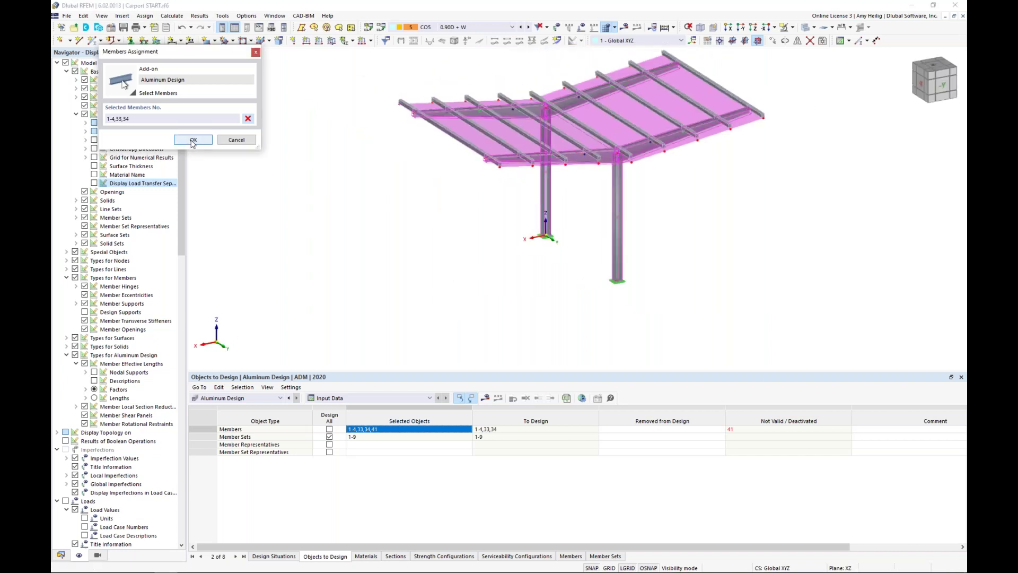
pyautogui.click(193, 141)
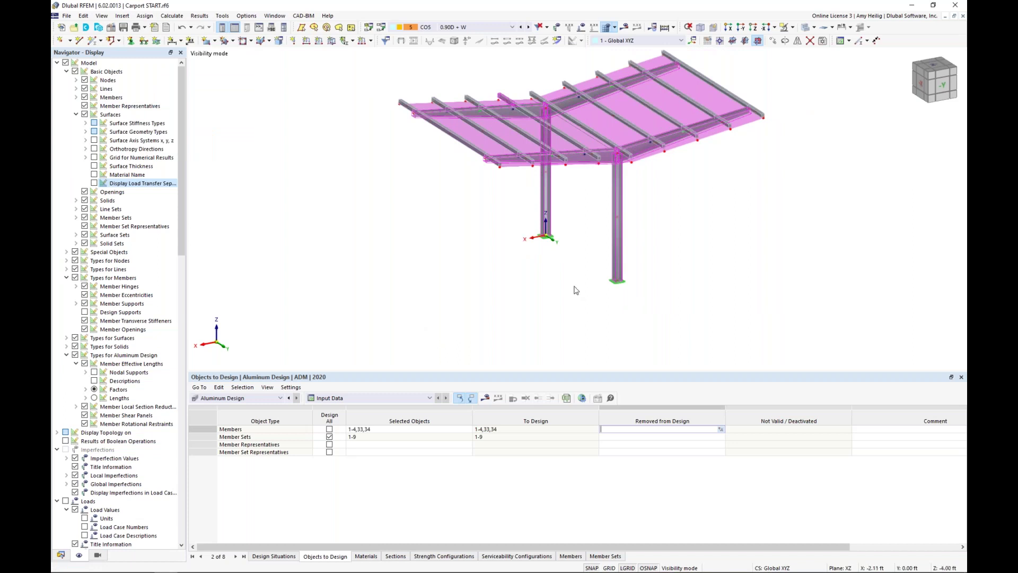
# - Calculate the carport model and display it as a wireframe with its results
pyautogui.keyDown('ctrl'); pyautogui.moveTo(438, 214); pyautogui.dragTo(589, 259, button='middle'); pyautogui.keyUp('ctrl')
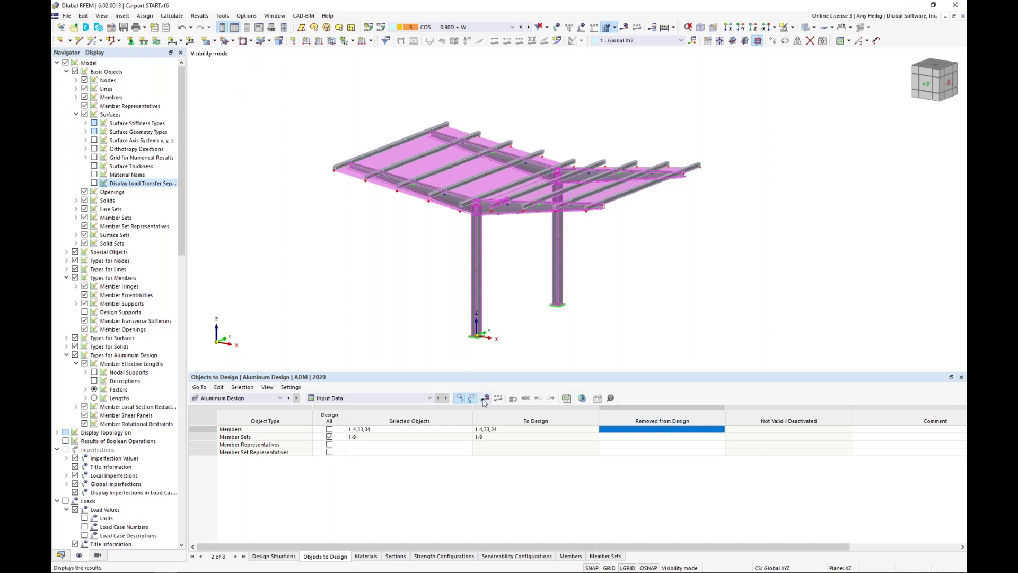
pyautogui.click(178, 19)
pyautogui.click(188, 25)
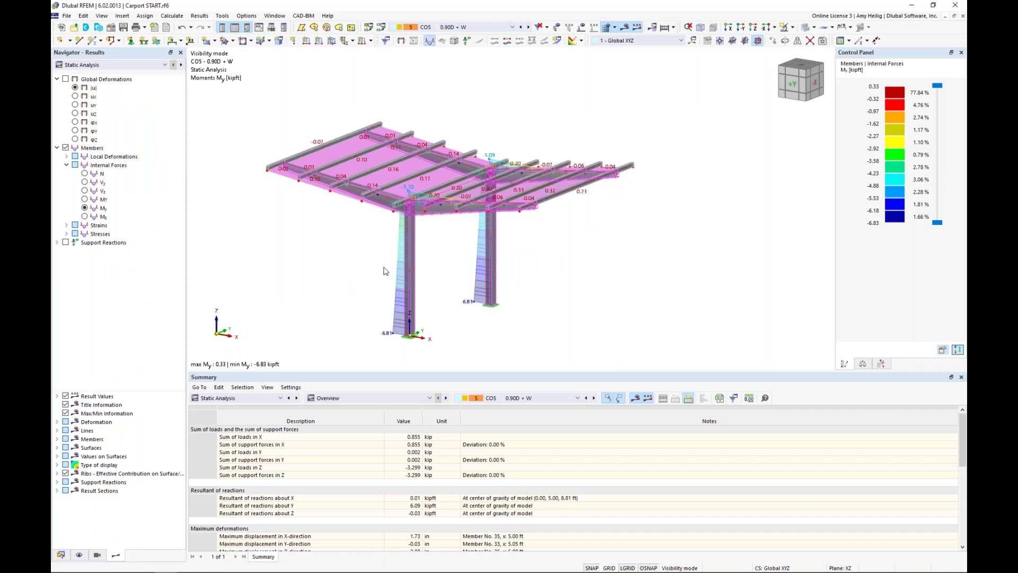
pyautogui.click(806, 31)
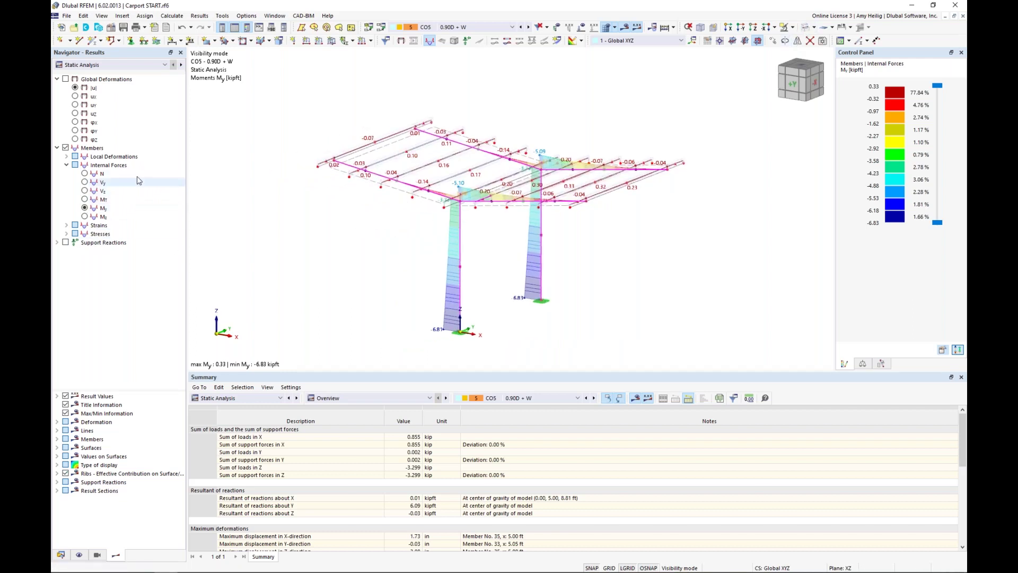
# - Keep the Static Analysis results and display the global deformations |u| of the carport
pyautogui.click(113, 64)
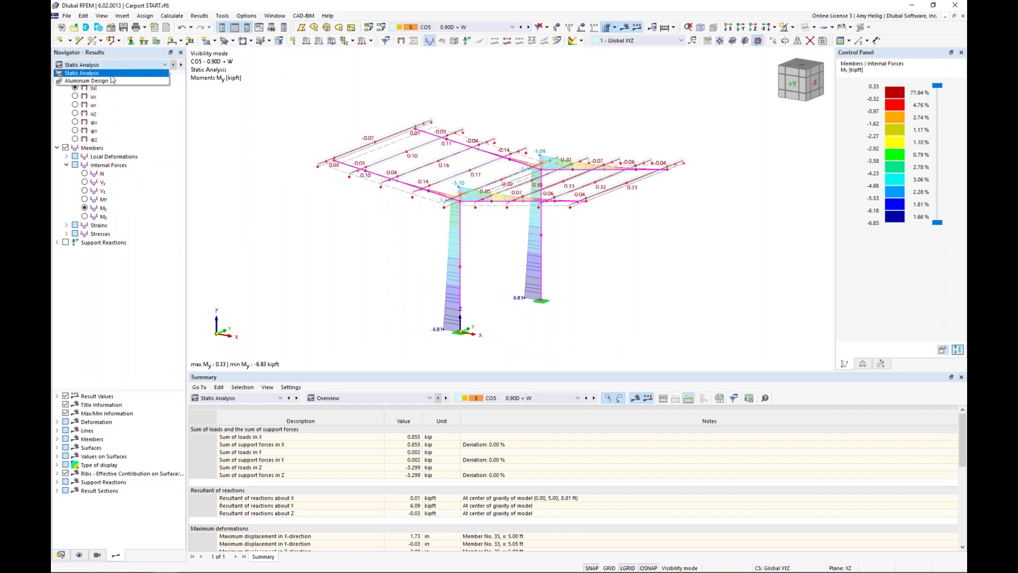
pyautogui.click(101, 74)
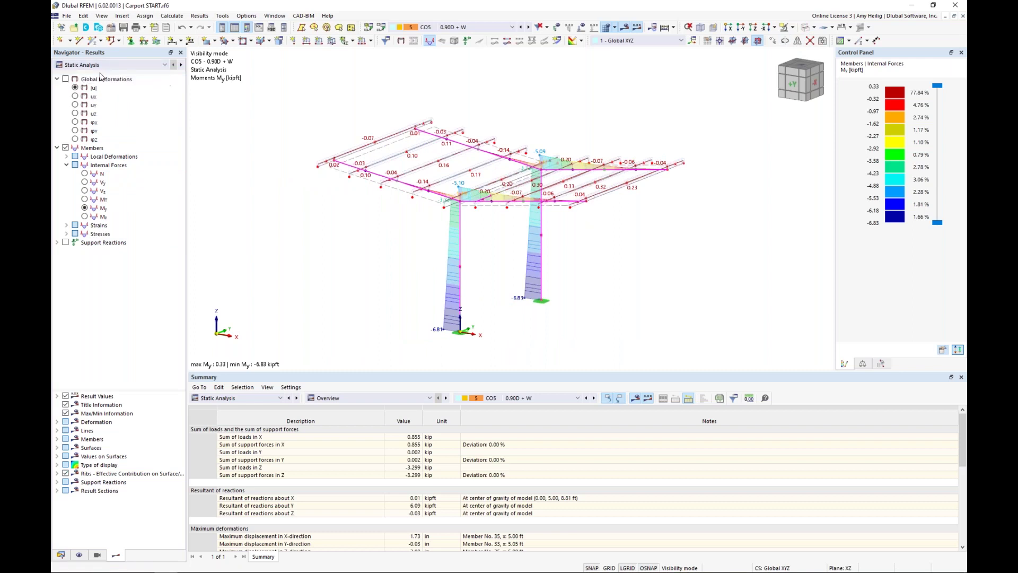
pyautogui.click(65, 79)
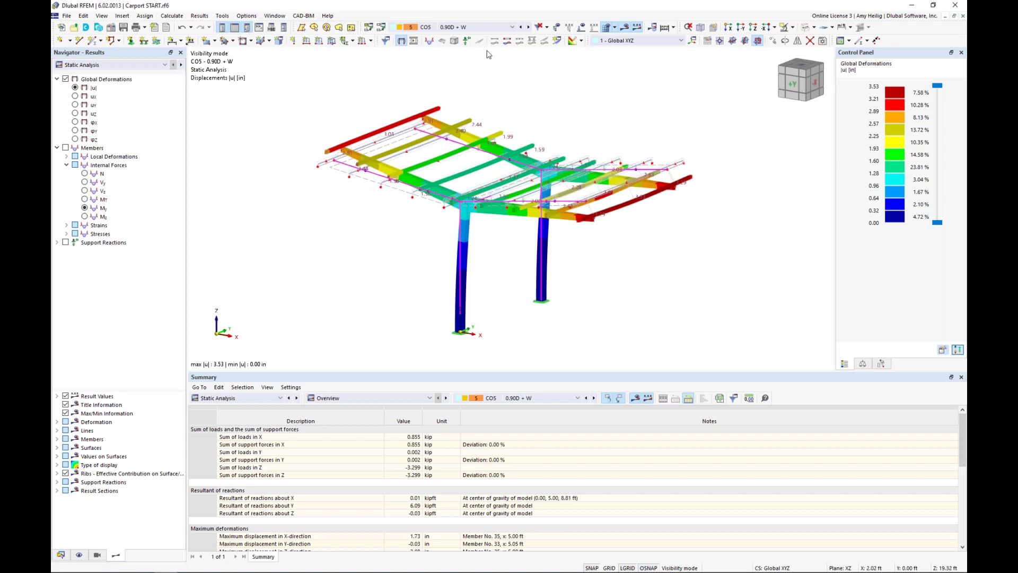
# - Go through the deformations of the load combinations from CO3 to CO6 and display the member axial forces N for CO6
pyautogui.click(521, 28)
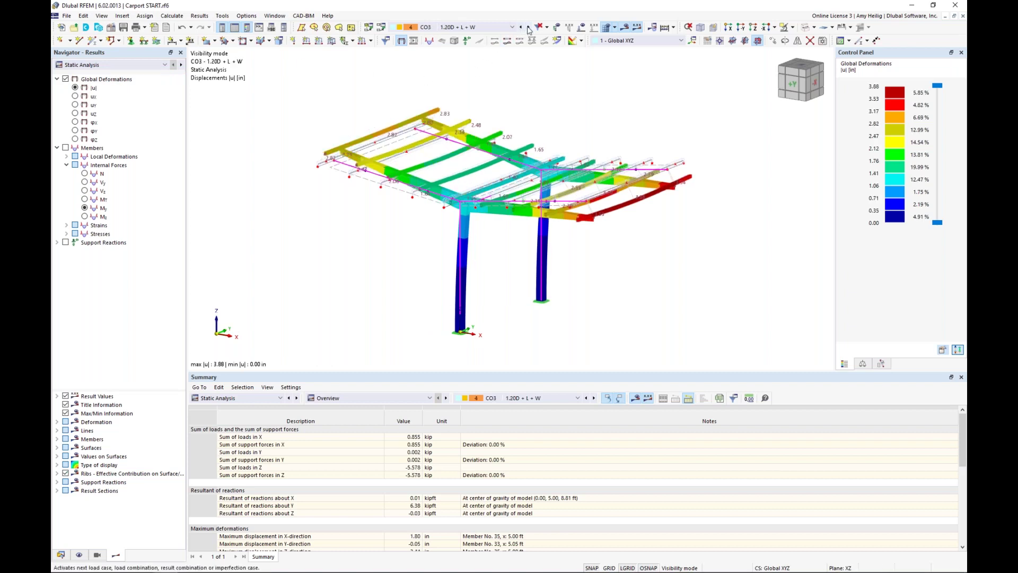
pyautogui.click(529, 29)
pyautogui.click(528, 29)
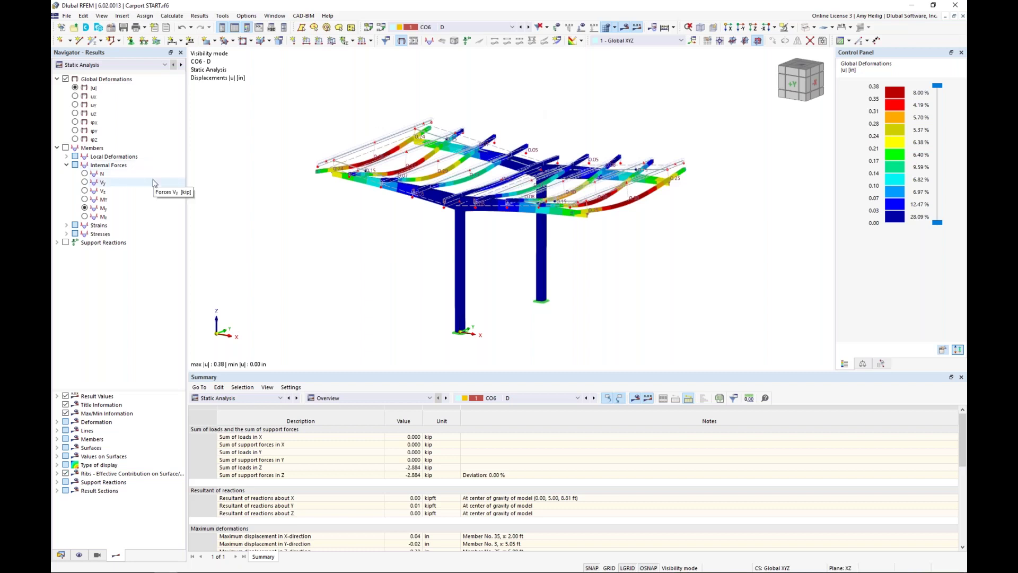
pyautogui.click(85, 174)
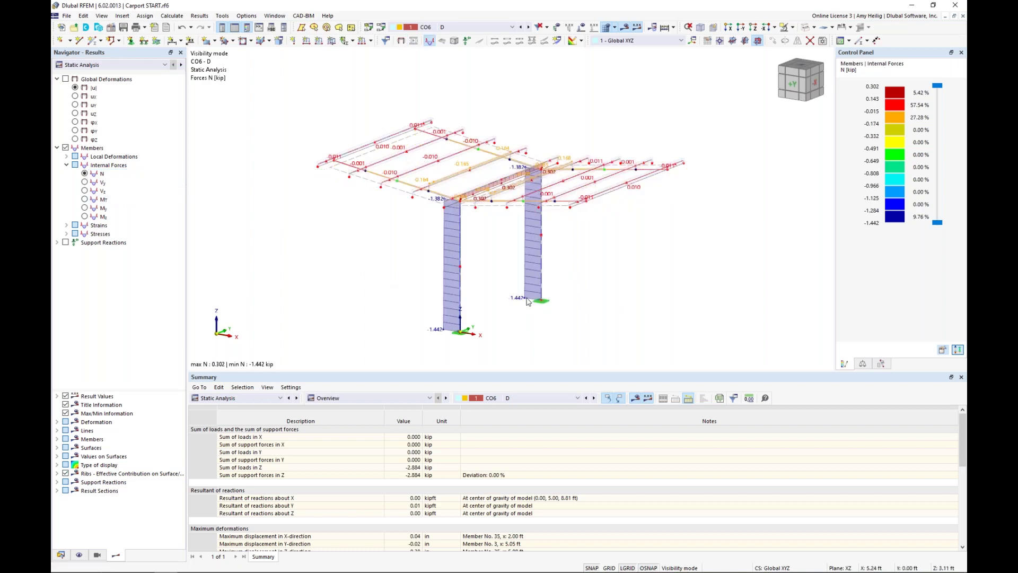
# - Display the member shear forces Vy and Vz for CO6, followed by the bending moments My
pyautogui.click(85, 182)
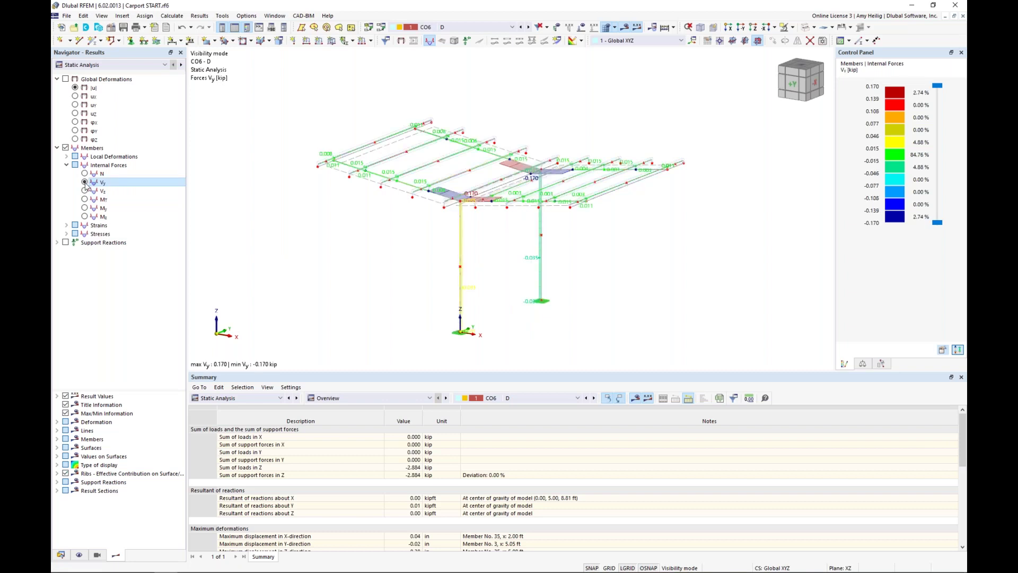
pyautogui.click(85, 191)
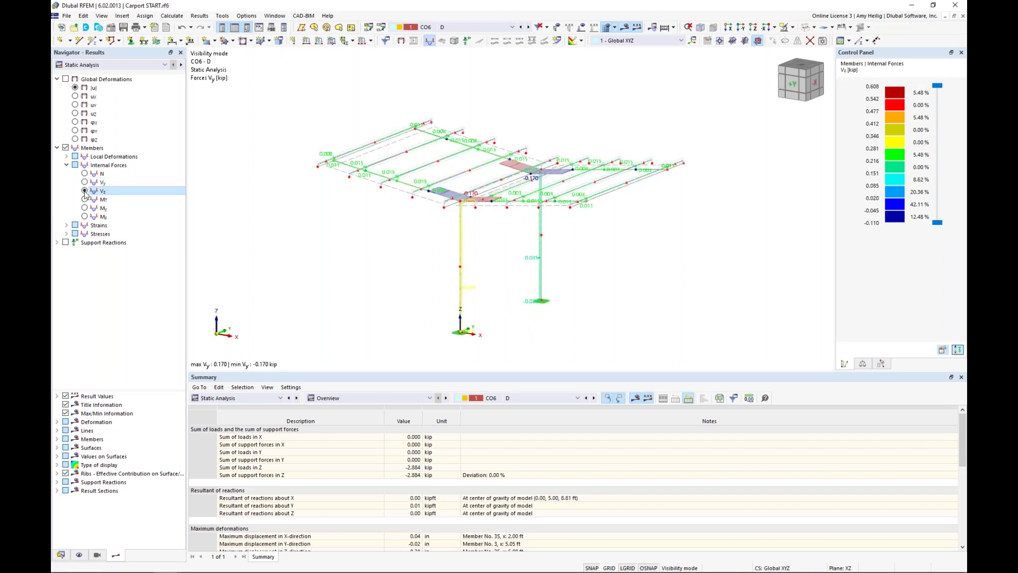
pyautogui.click(85, 208)
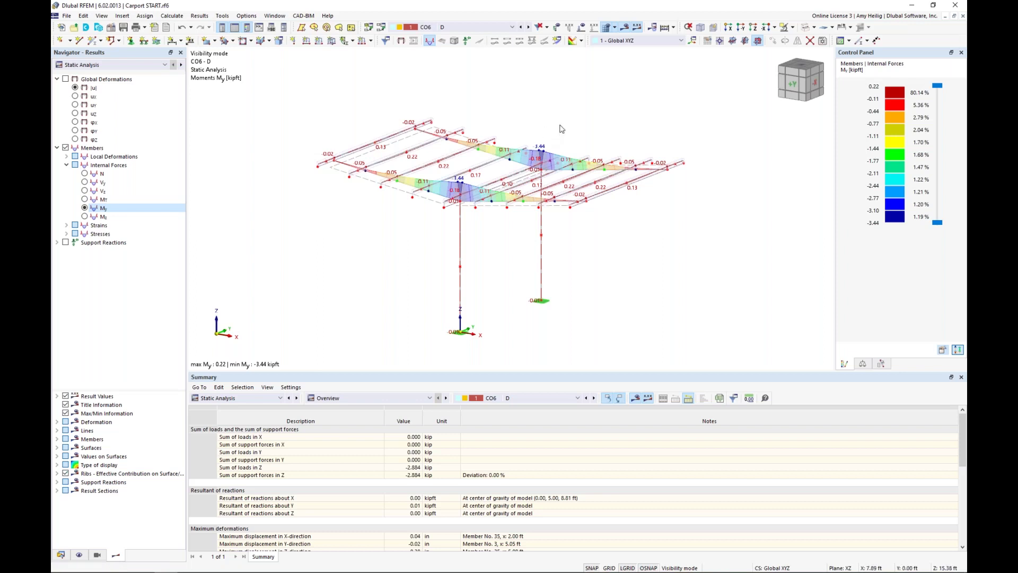
# - Open the result diagrams of member 33, the sloped roof beam on the front column's right side
pyautogui.scroll(2, 507, 229)
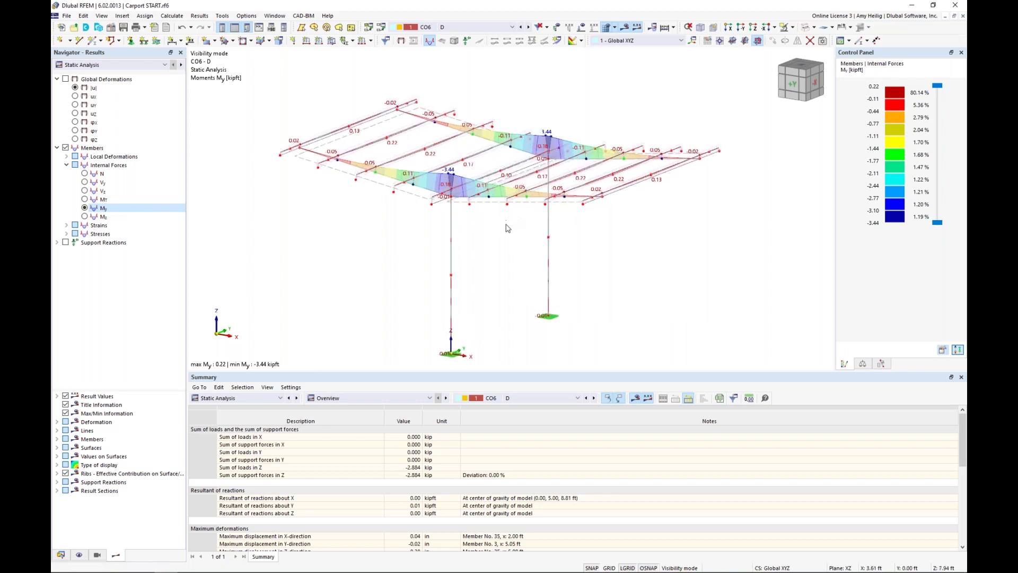
pyautogui.rightClick(500, 197)
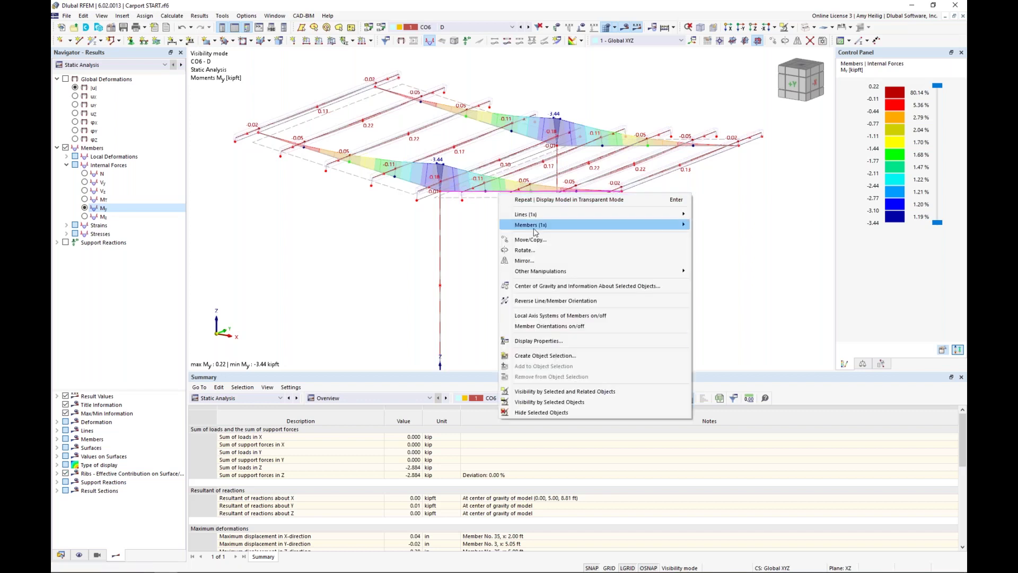
pyautogui.moveTo(542, 229)
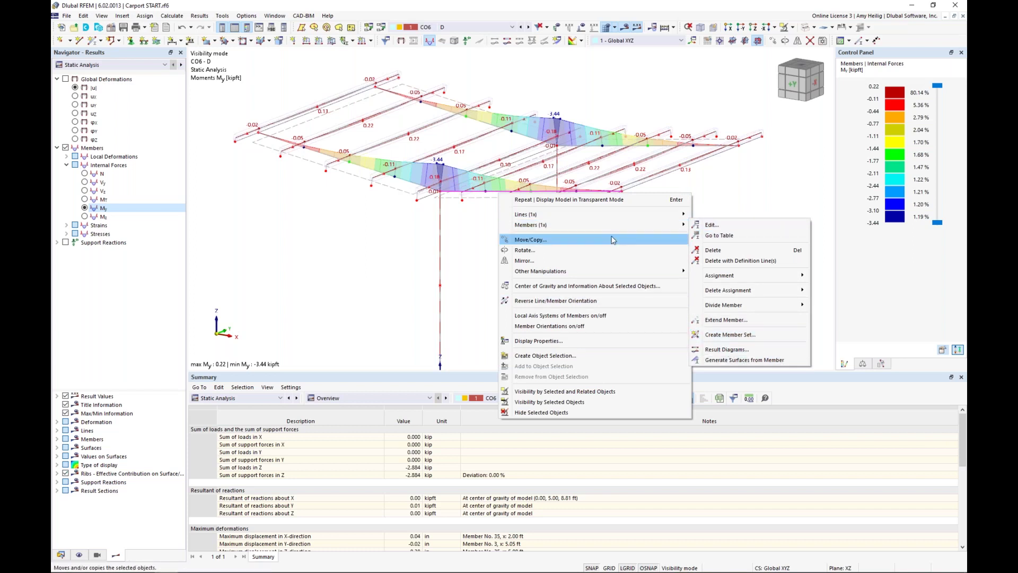
pyautogui.moveTo(610, 225)
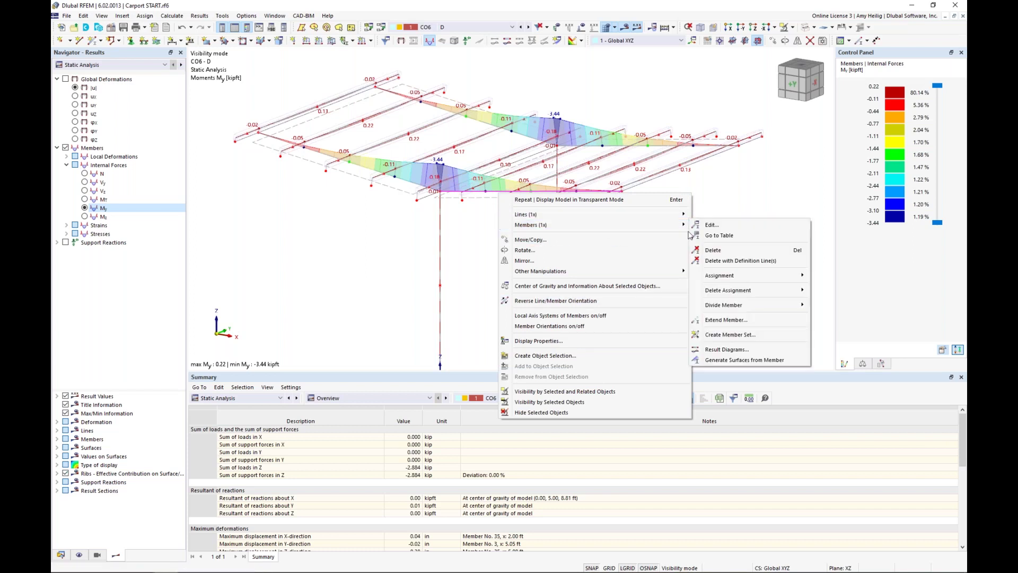
pyautogui.click(727, 349)
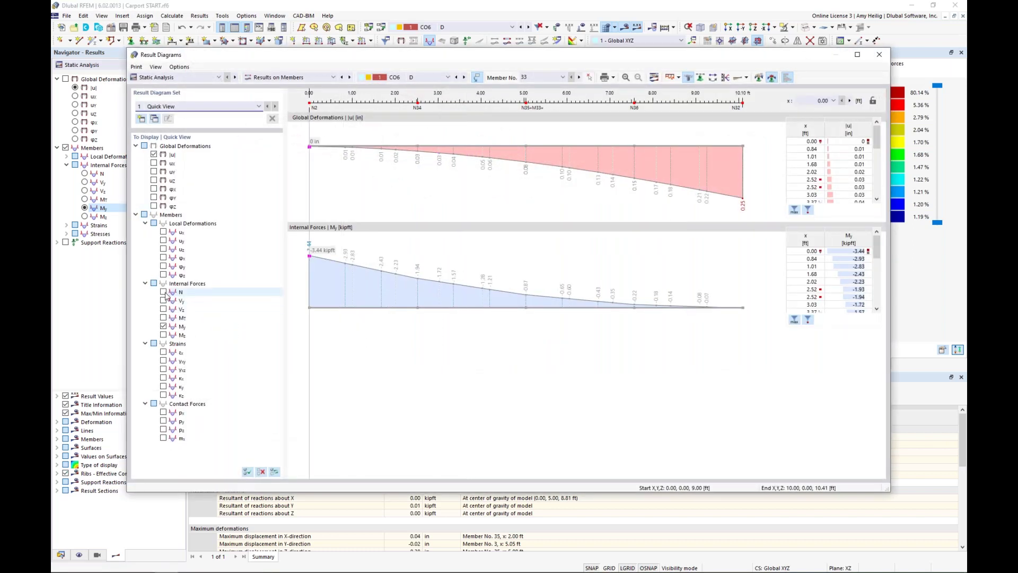
# - Add the axial force N to the member's result diagrams, view them for CO8, and close the diagrams
pyautogui.click(163, 292)
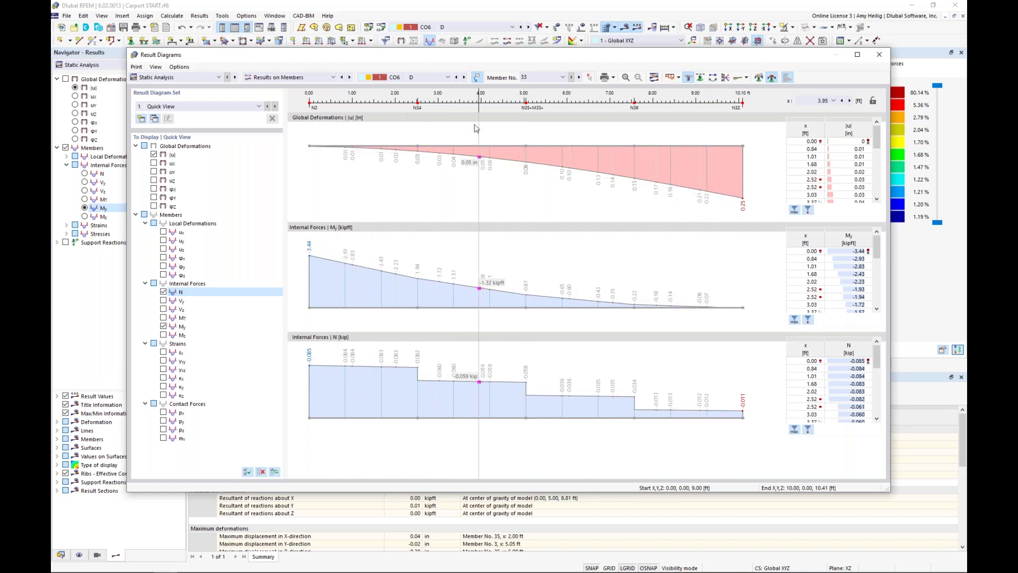
pyautogui.click(464, 78)
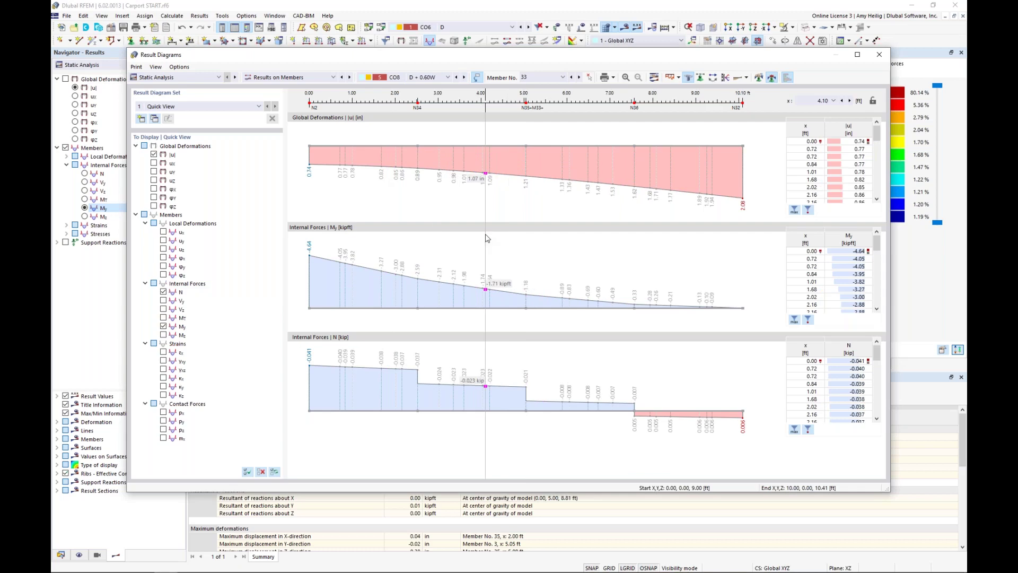
pyautogui.moveTo(336, 57); pyautogui.dragTo(292, 80)
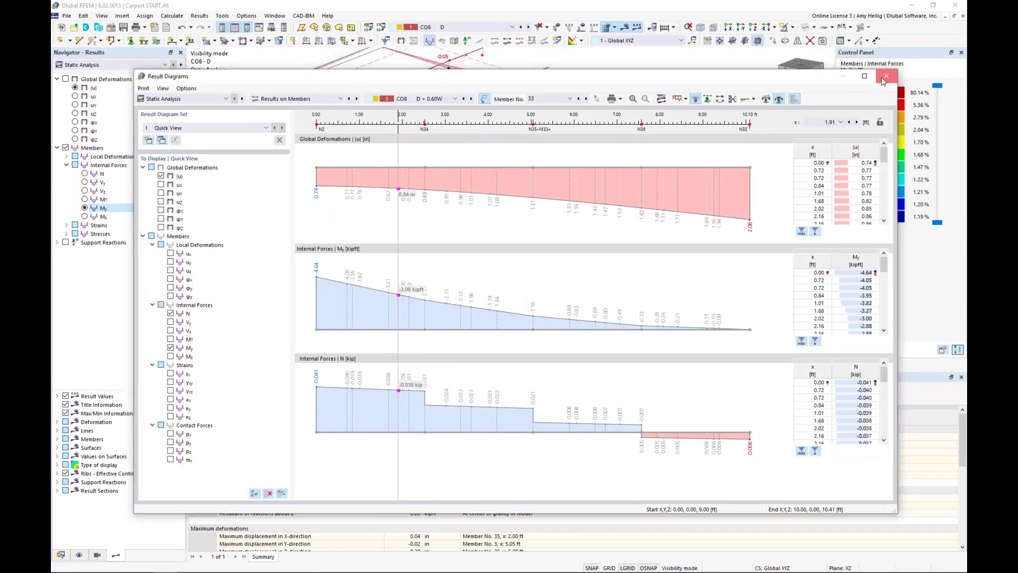
pyautogui.click(886, 77)
# - Enlarge the results table and list the static analysis results by member
pyautogui.moveTo(532, 275); pyautogui.dragTo(513, 237, button='middle')
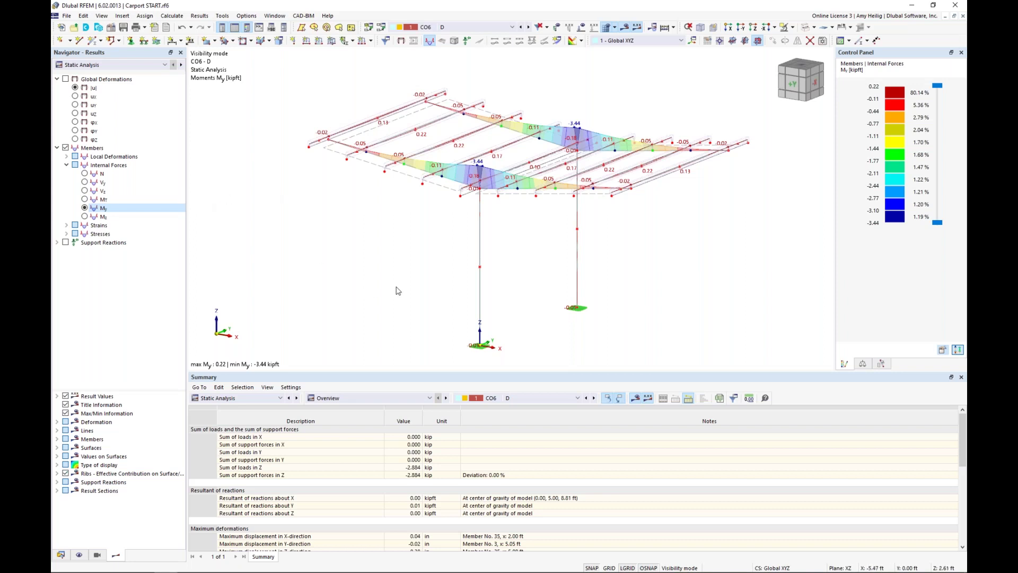
pyautogui.moveTo(406, 371); pyautogui.dragTo(421, 306)
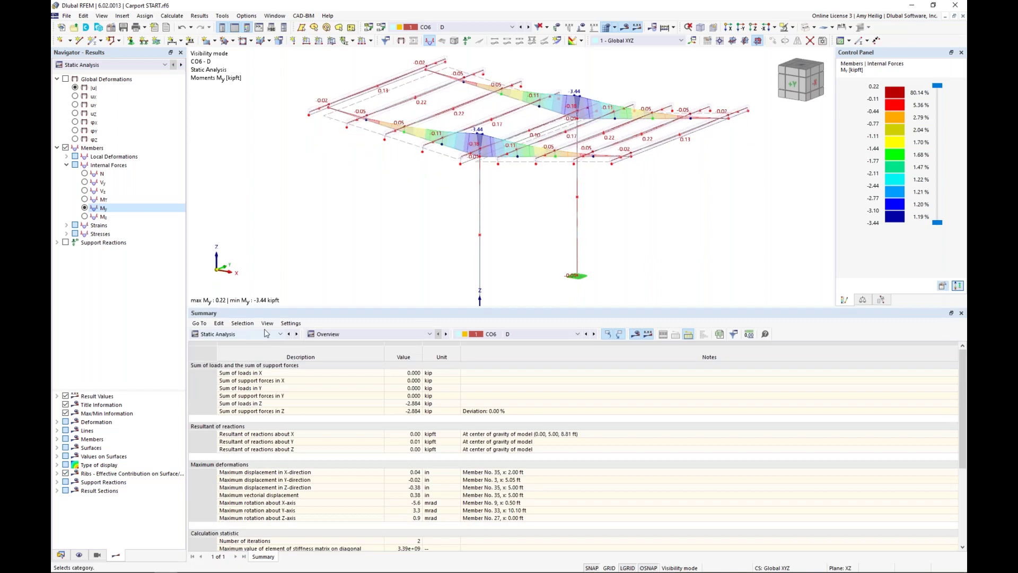
pyautogui.click(362, 334)
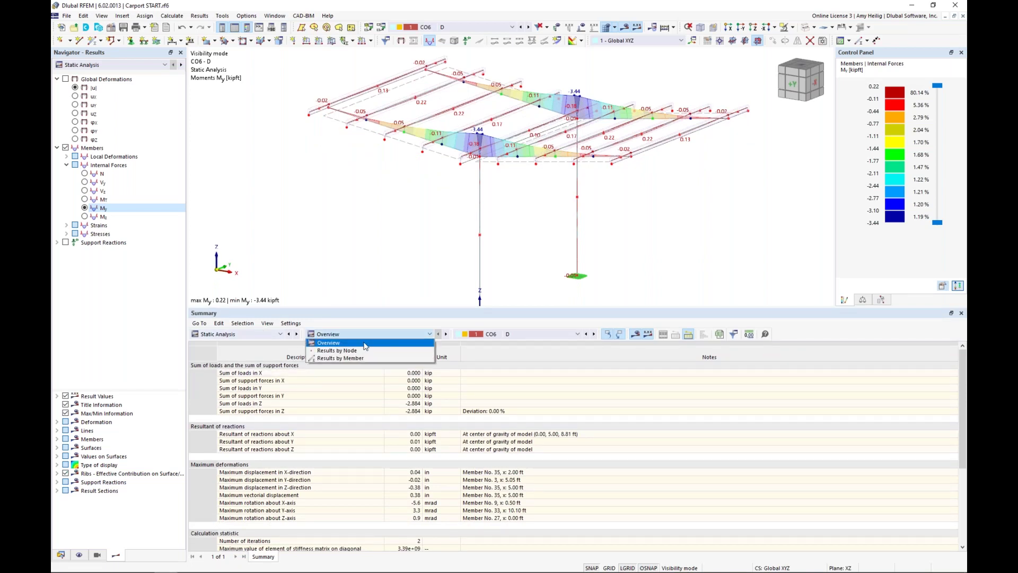
pyautogui.click(365, 356)
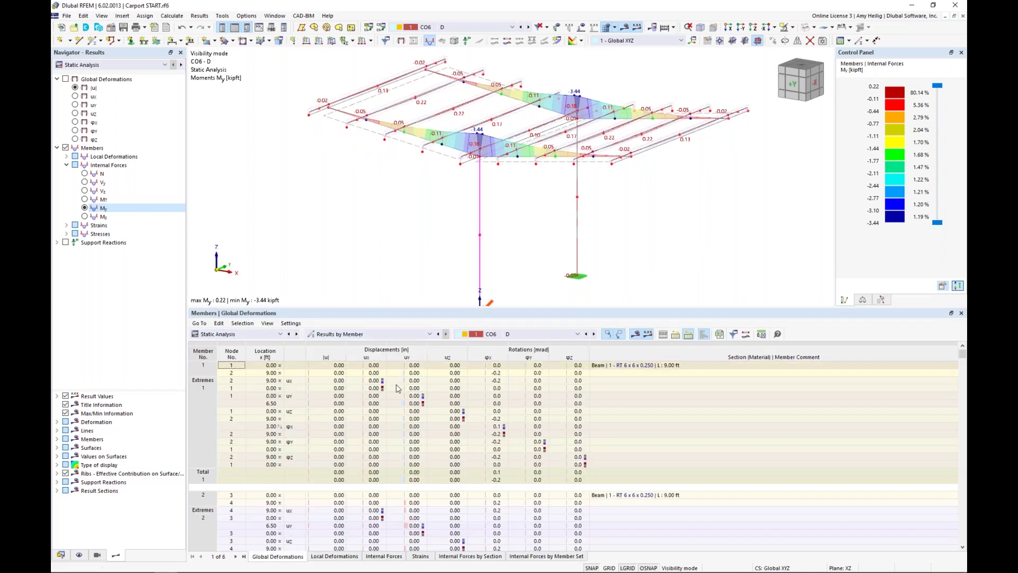
# - Examine the tabulated global deformations of members 1 and 2 and locate their positions on the model
pyautogui.click(486, 433)
pyautogui.scroll(-2, 486, 434)
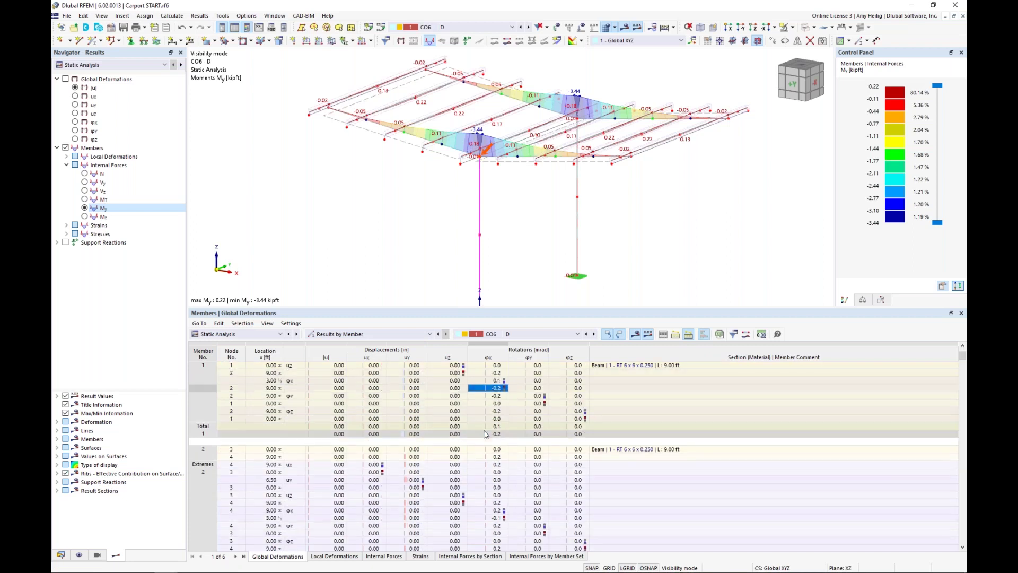
pyautogui.click(456, 479)
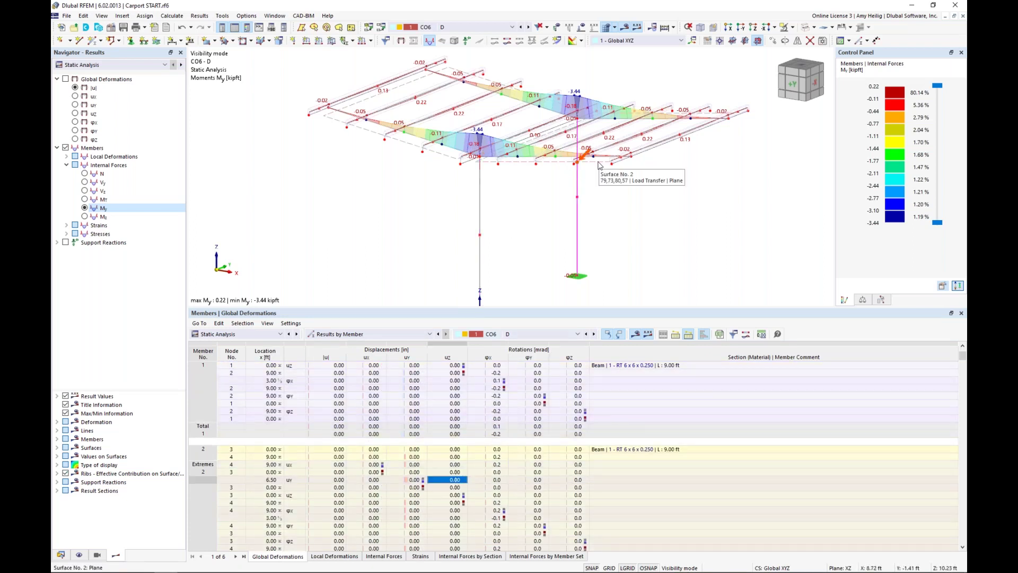
pyautogui.click(407, 518)
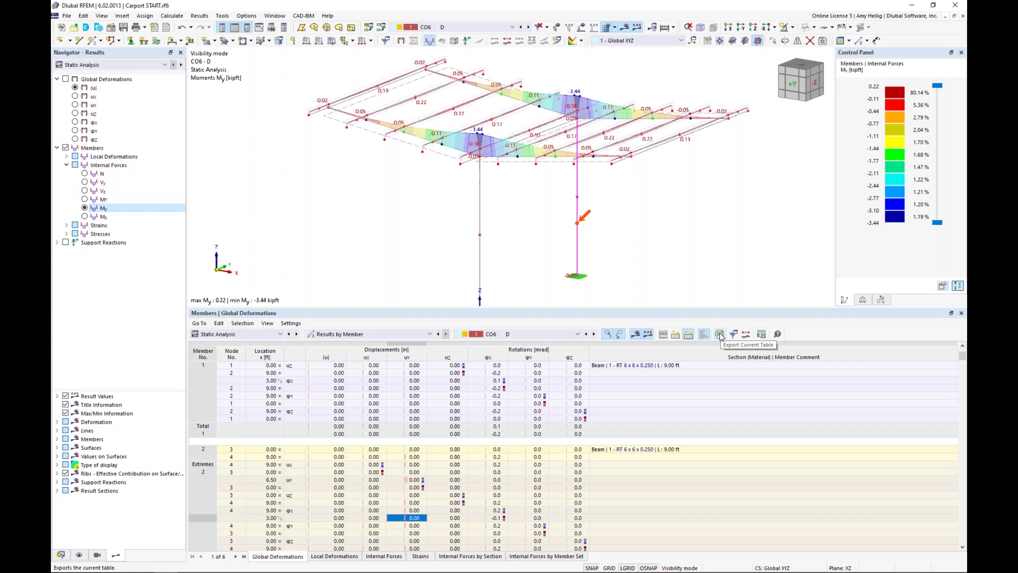
# - Switch the results table to Aluminum Design and list the design ratios on members by member
pyautogui.click(280, 334)
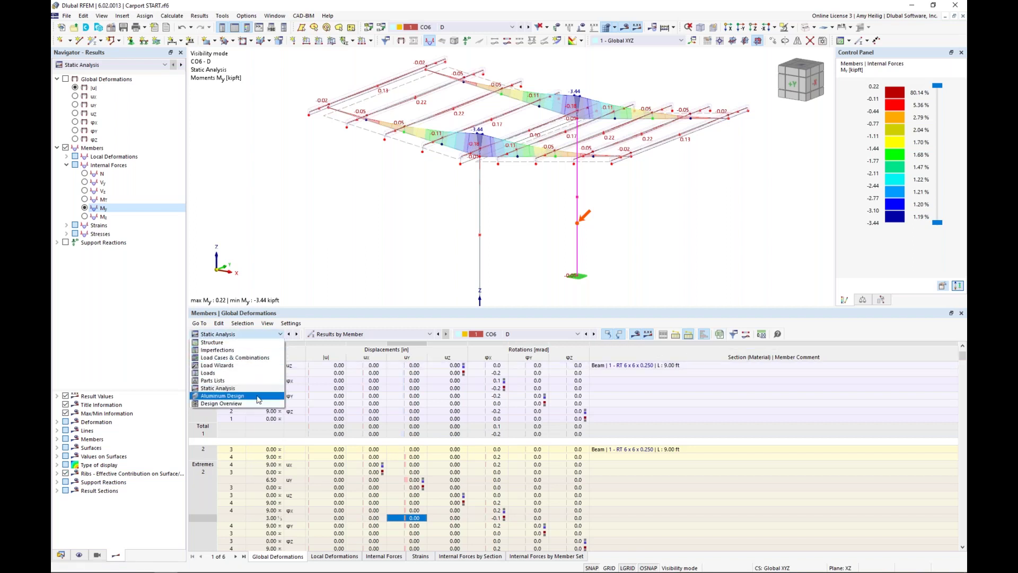
pyautogui.click(298, 406)
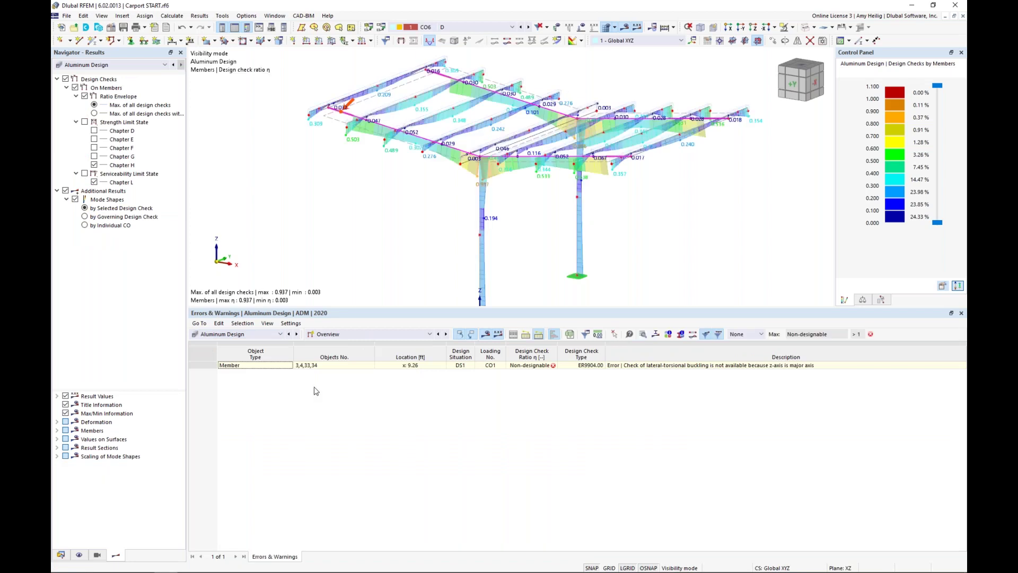
pyautogui.click(329, 338)
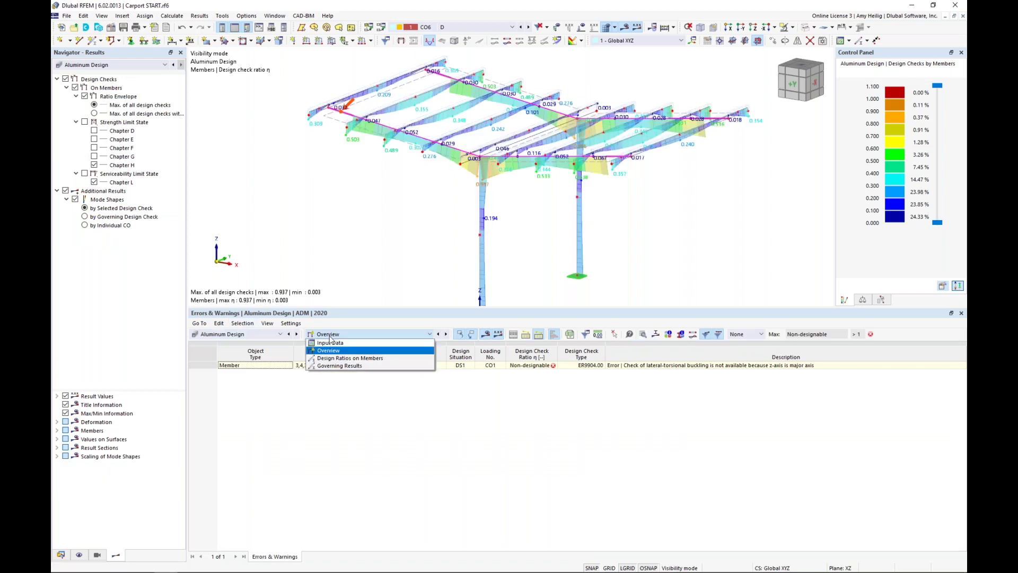
pyautogui.click(344, 362)
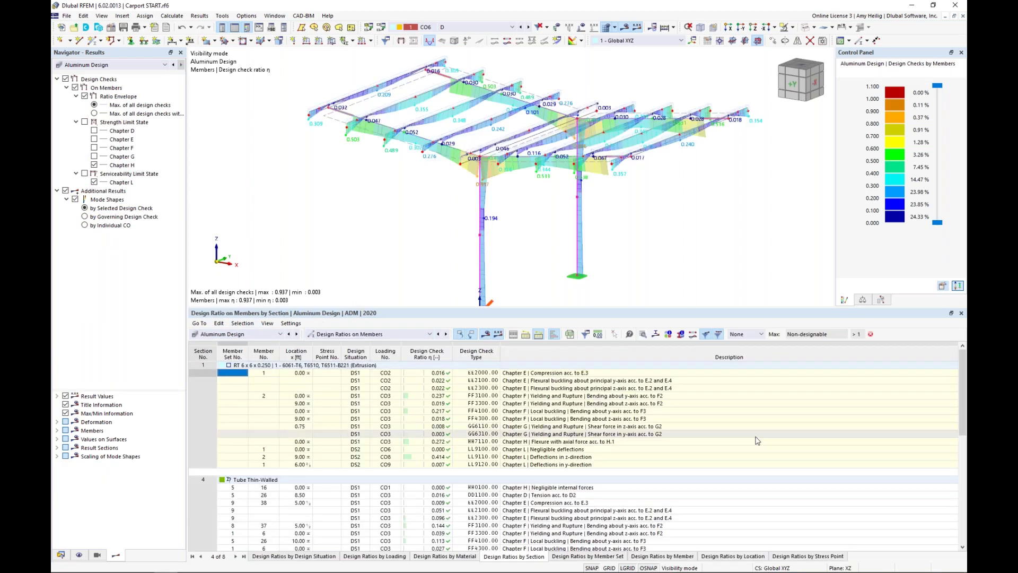
pyautogui.click(691, 558)
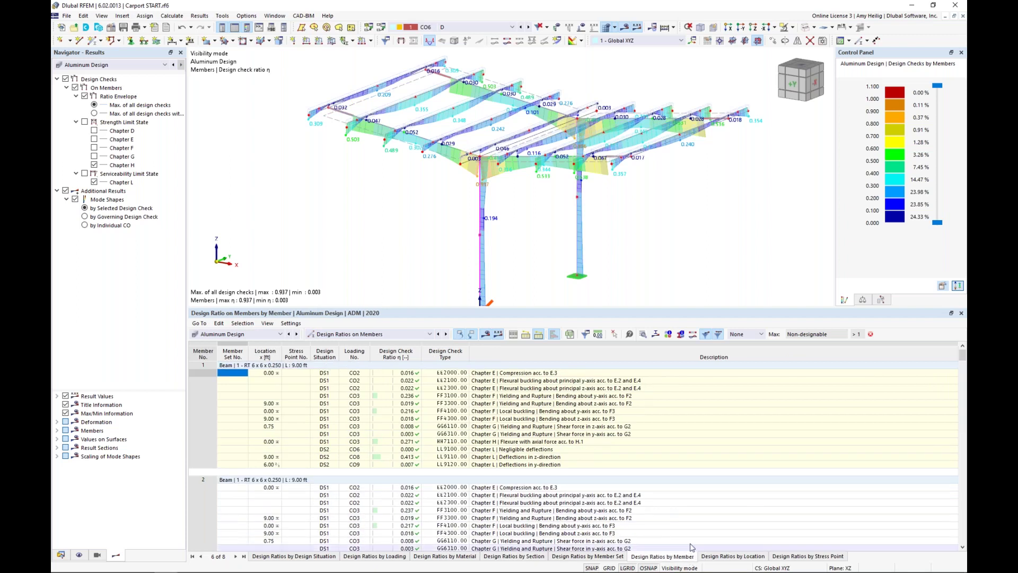
# - Examine the aluminum design checks of columns 1 and 2, including shear, deflection, flexural buckling and local buckling
pyautogui.click(552, 396)
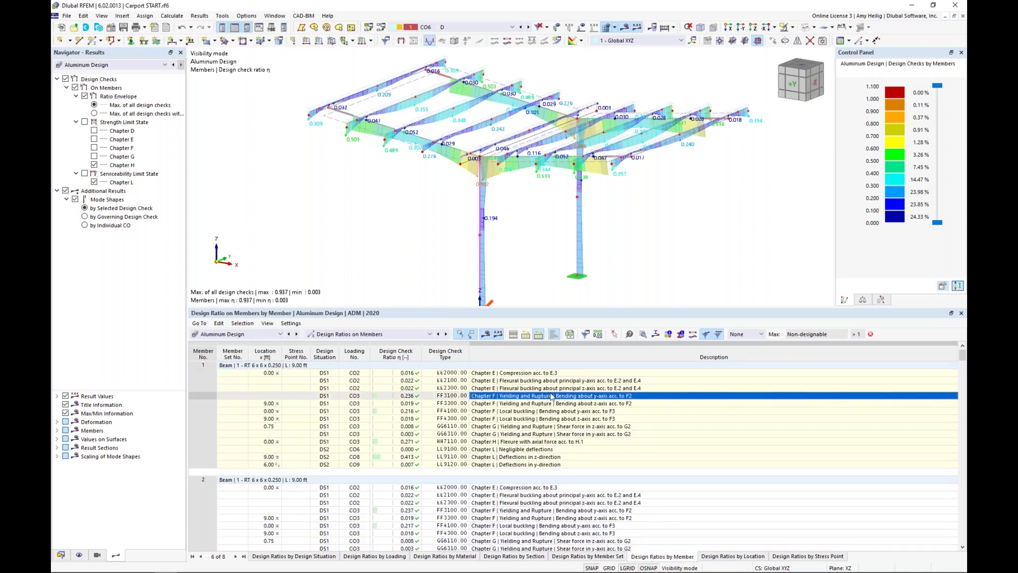
pyautogui.scroll(-2, 552, 396)
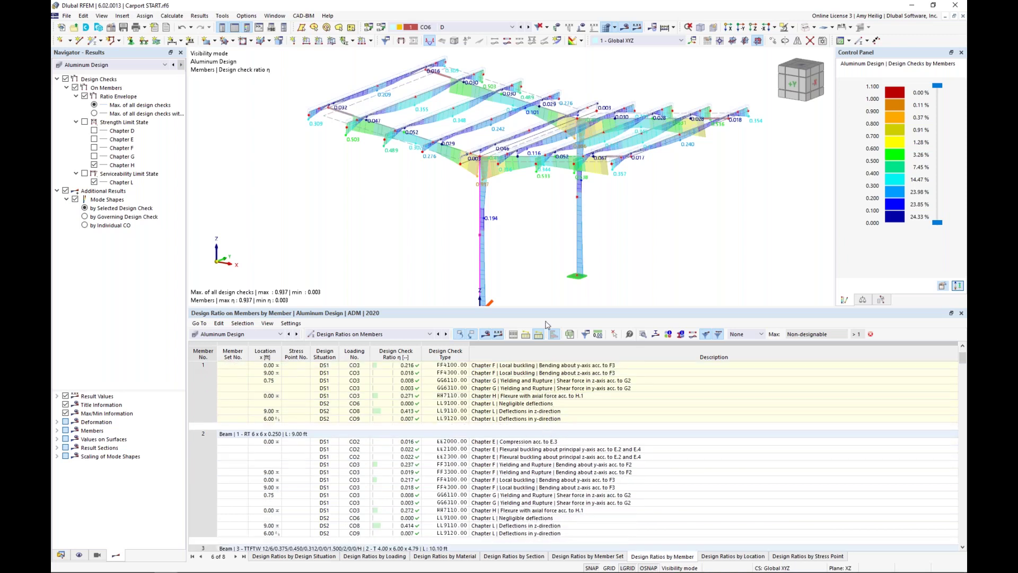
pyautogui.scroll(-3, 549, 233)
pyautogui.click(538, 387)
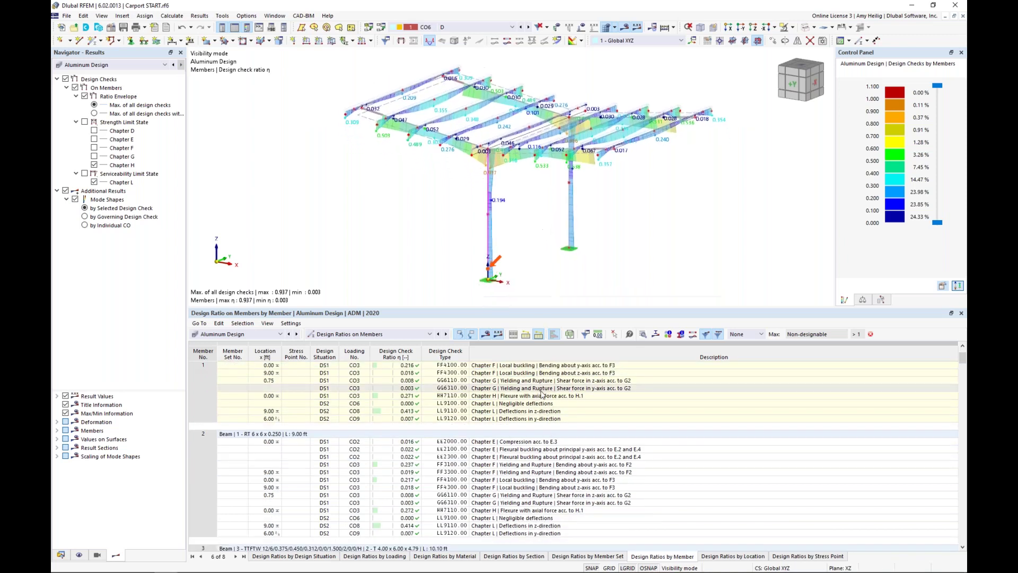
pyautogui.click(536, 411)
pyautogui.click(536, 457)
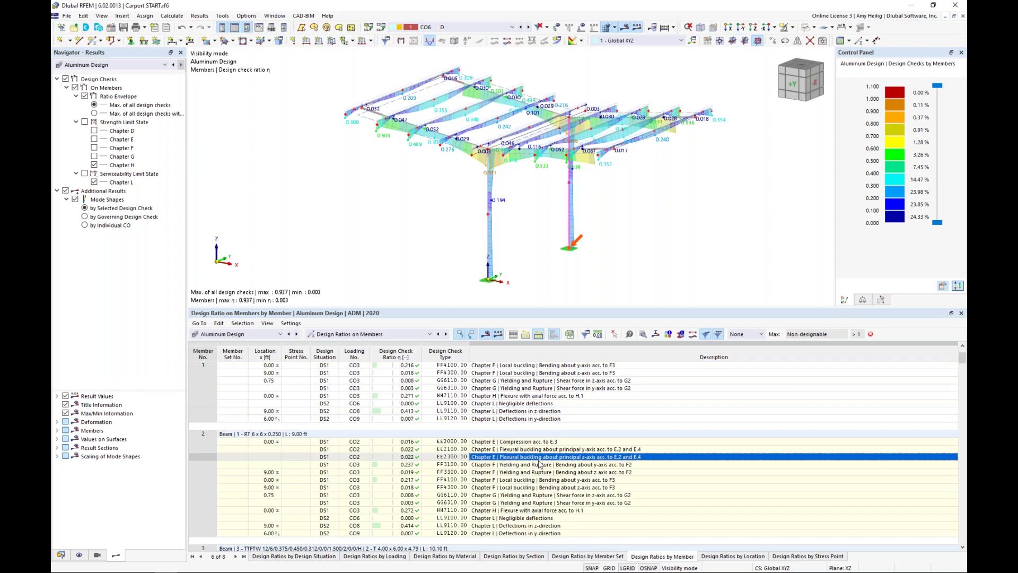
pyautogui.click(533, 487)
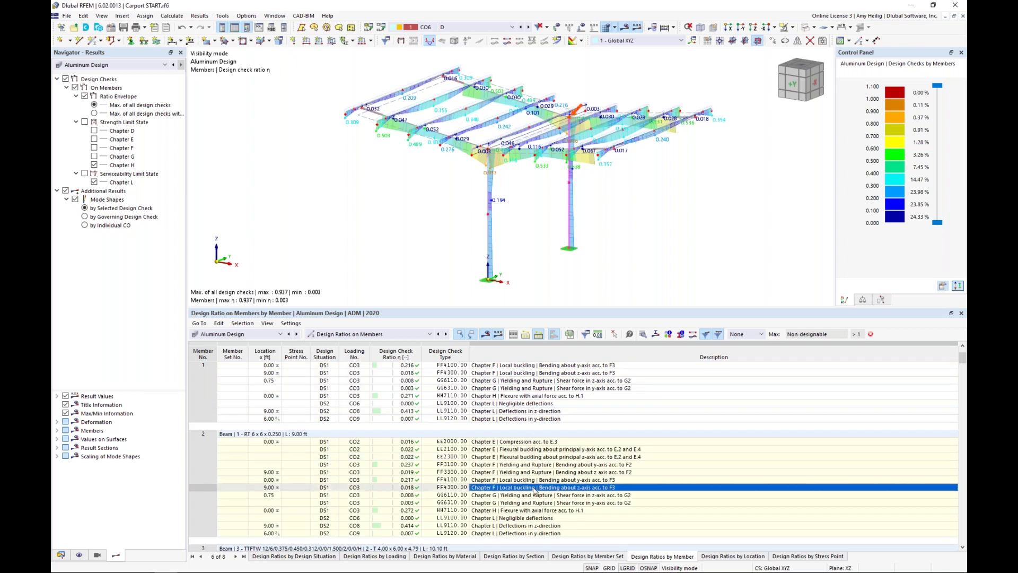
pyautogui.scroll(-1, 535, 490)
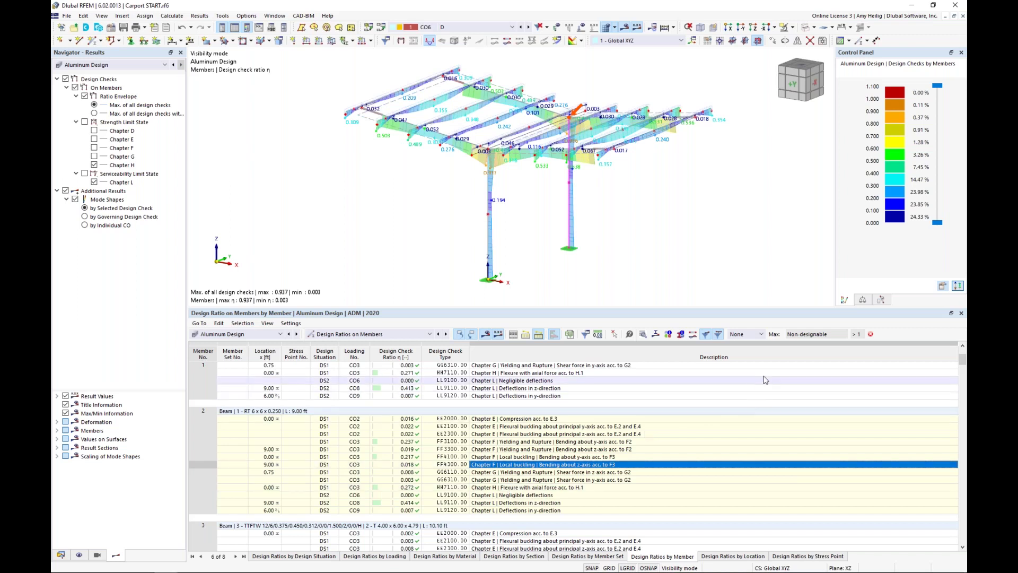
# - Filter the design ratios to Max and look through the governing check of each member
pyautogui.click(762, 335)
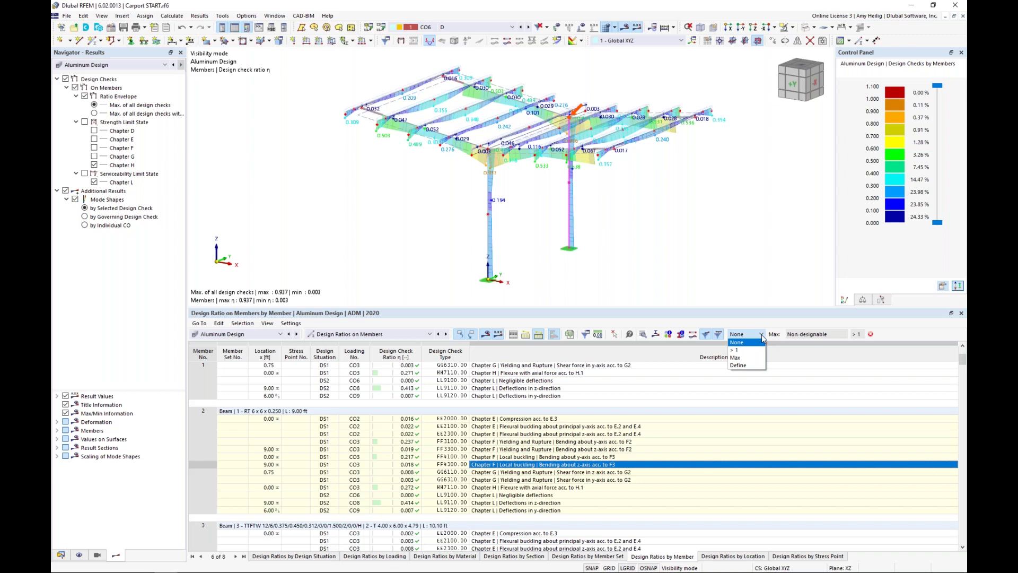
pyautogui.click(758, 358)
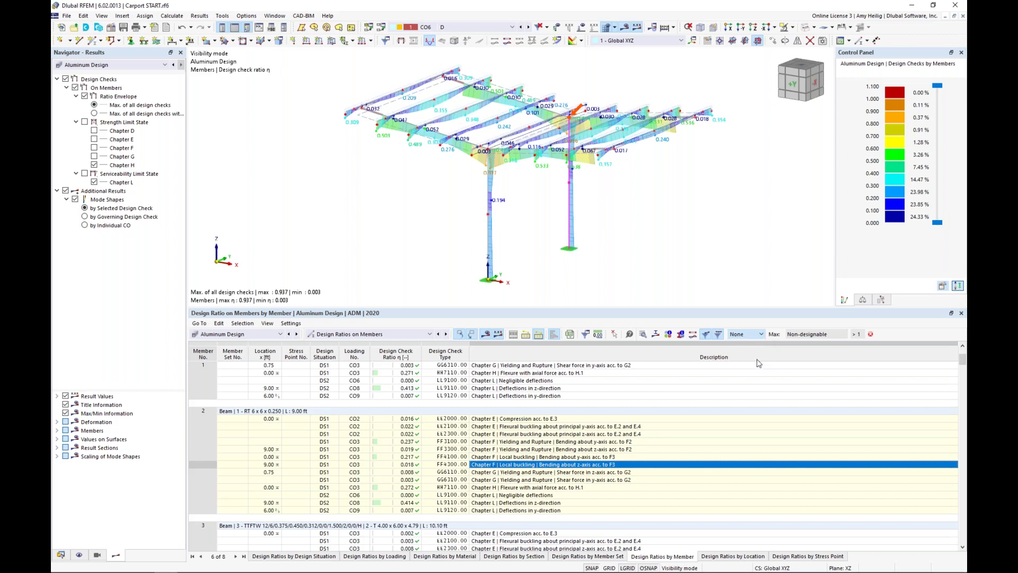
pyautogui.scroll(-3, 676, 416)
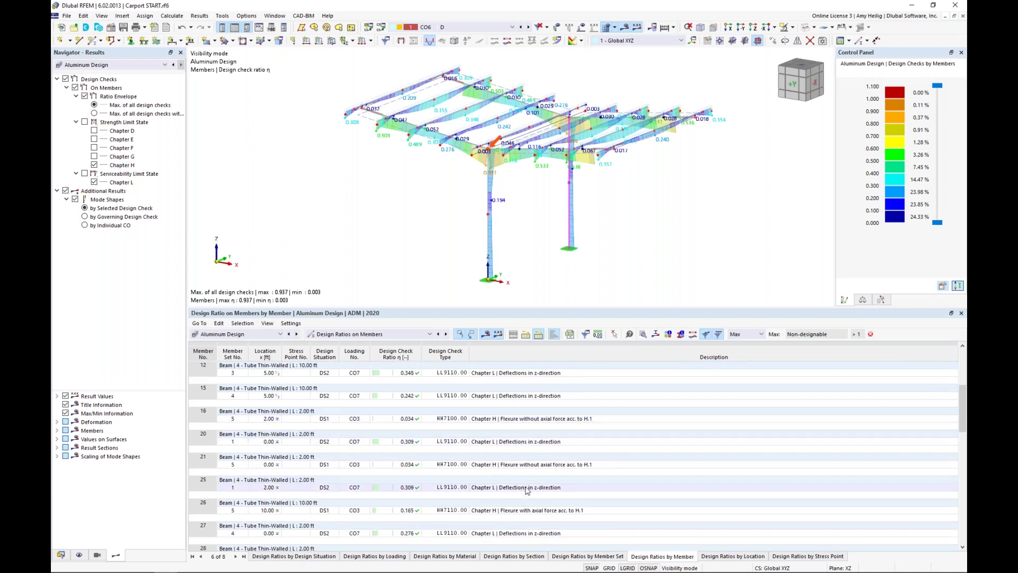
# - Reset the design ratio filter to None and list the design ratios by section
pyautogui.click(761, 335)
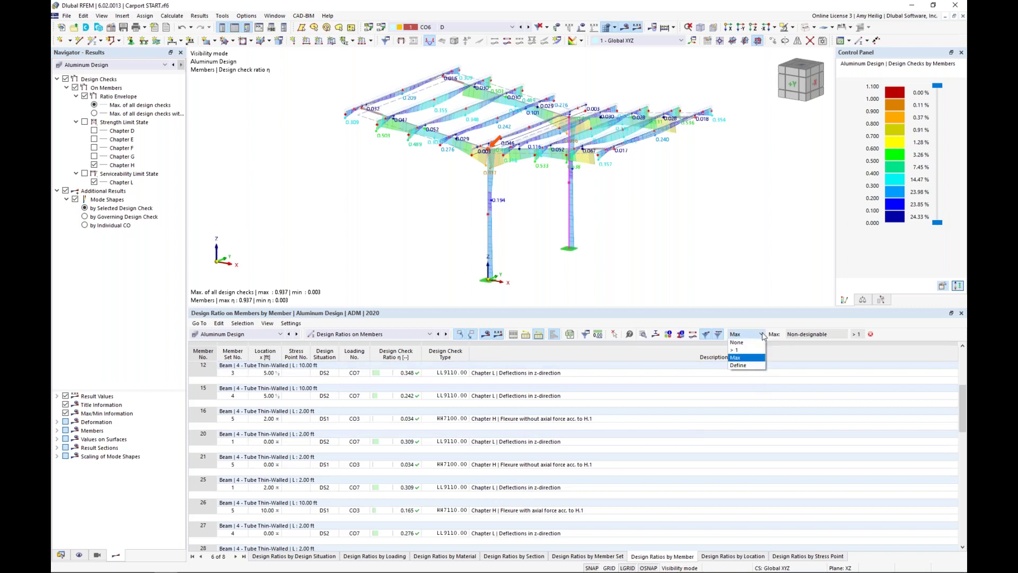
pyautogui.click(757, 342)
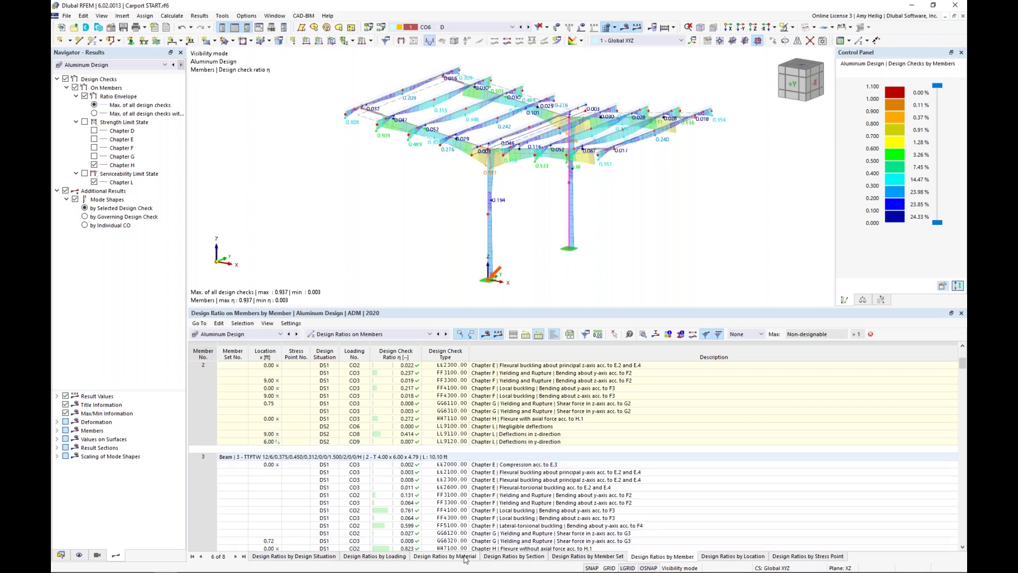
pyautogui.click(498, 558)
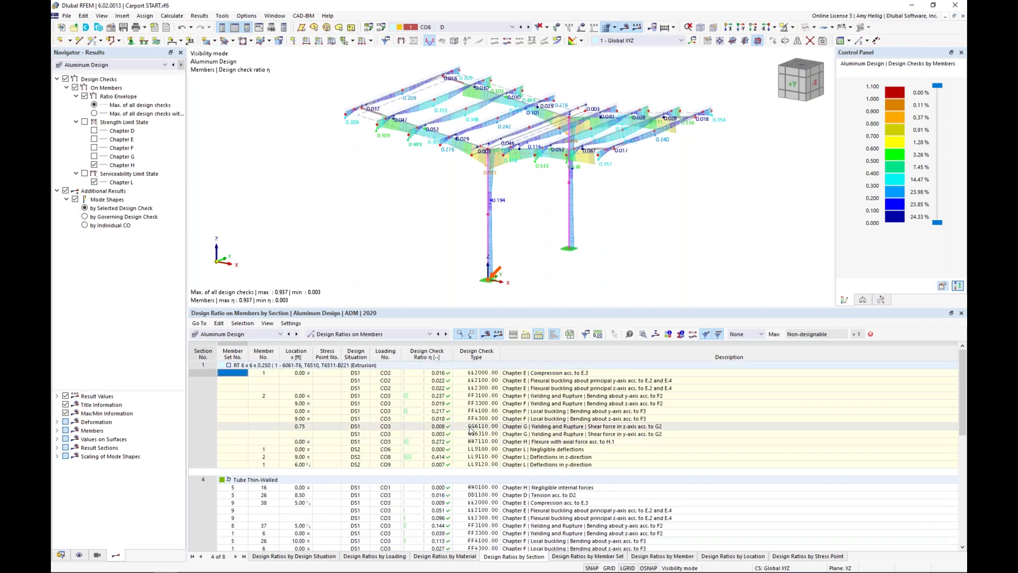
# - Examine the Chapter F local buckling check about the y-axis for the Tube Thin-Walled section, including the major-axis classification of element 5
pyautogui.scroll(-2, 470, 430)
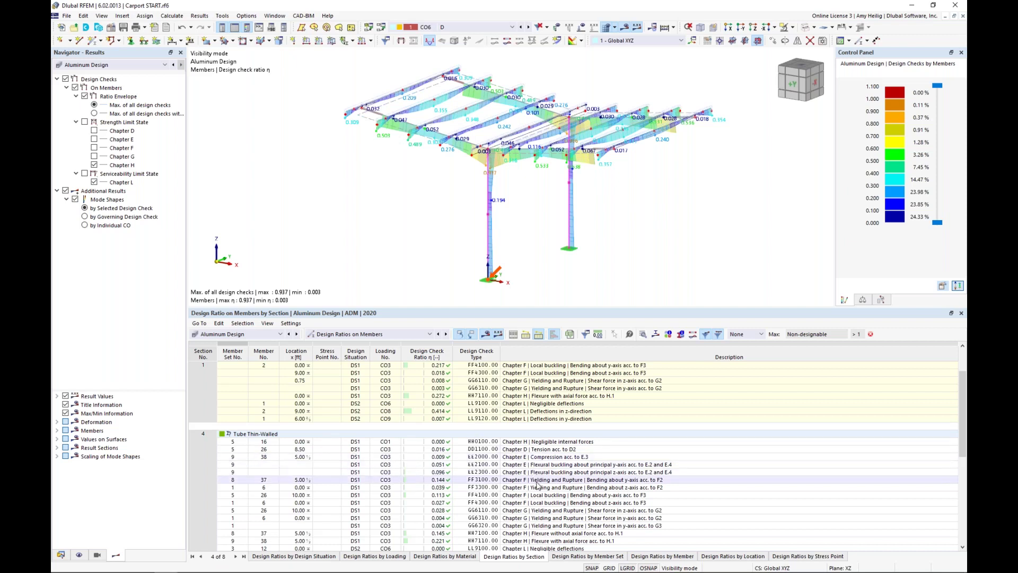
pyautogui.click(538, 497)
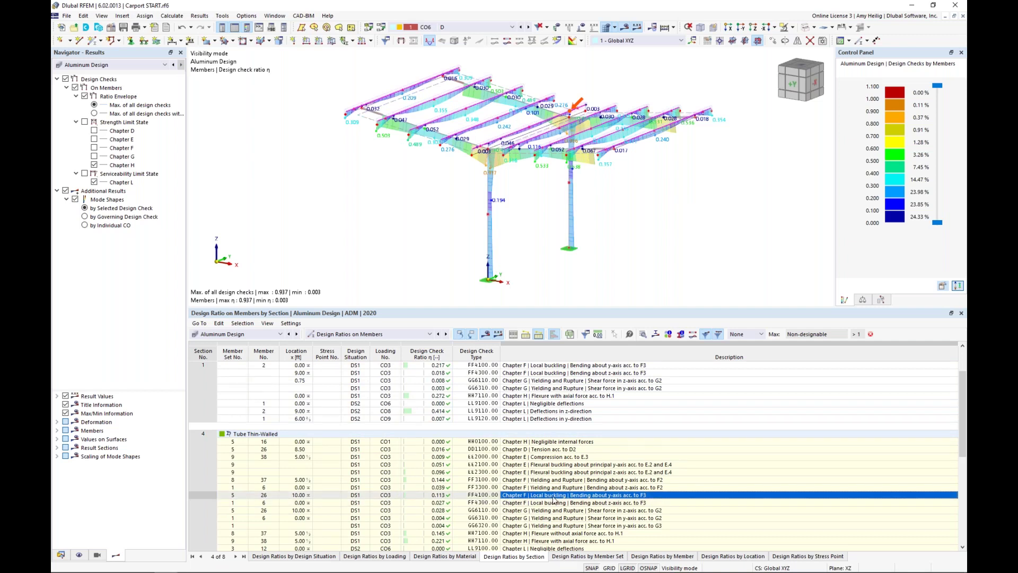
pyautogui.click(644, 335)
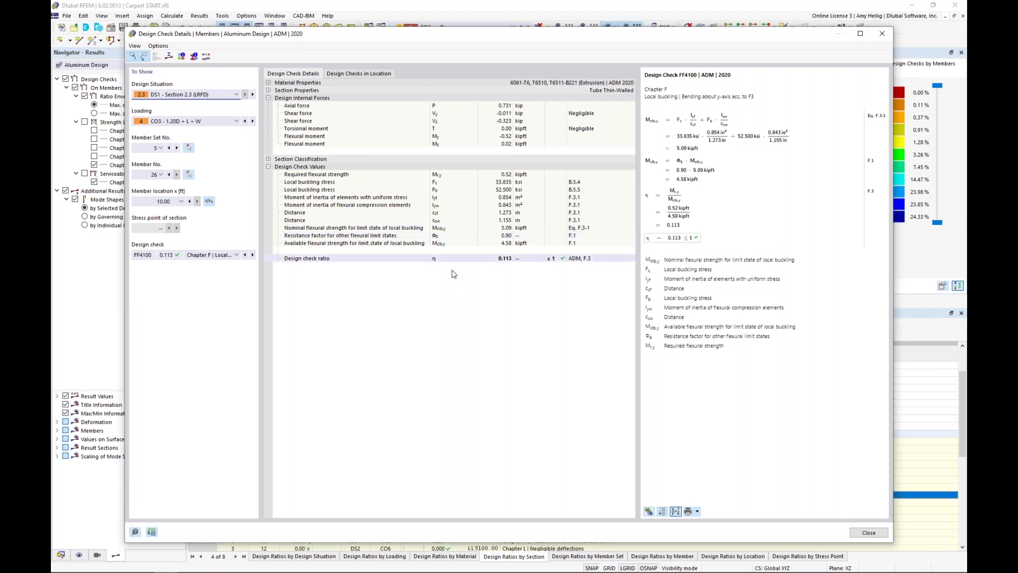
pyautogui.click(269, 159)
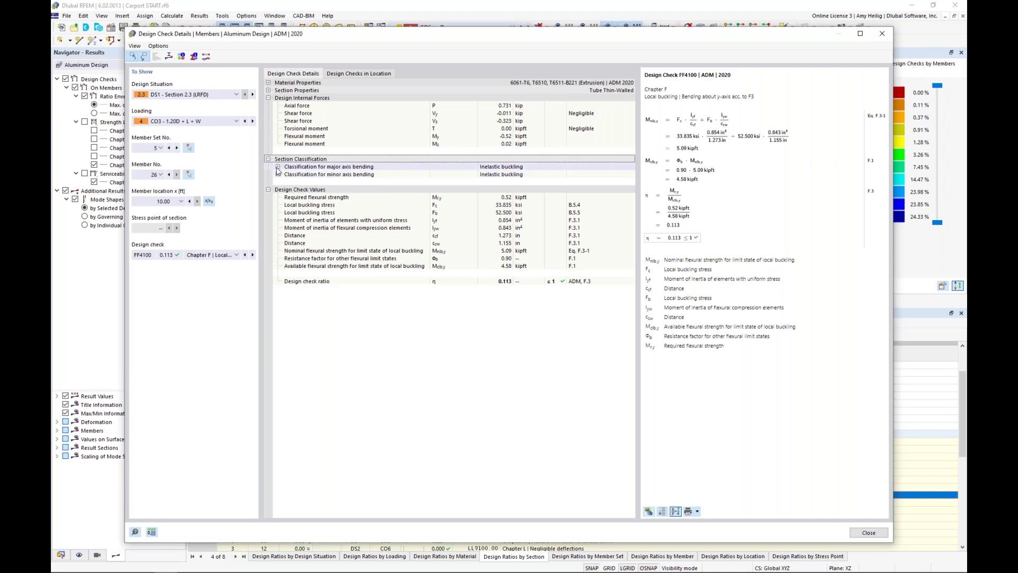
pyautogui.click(278, 168)
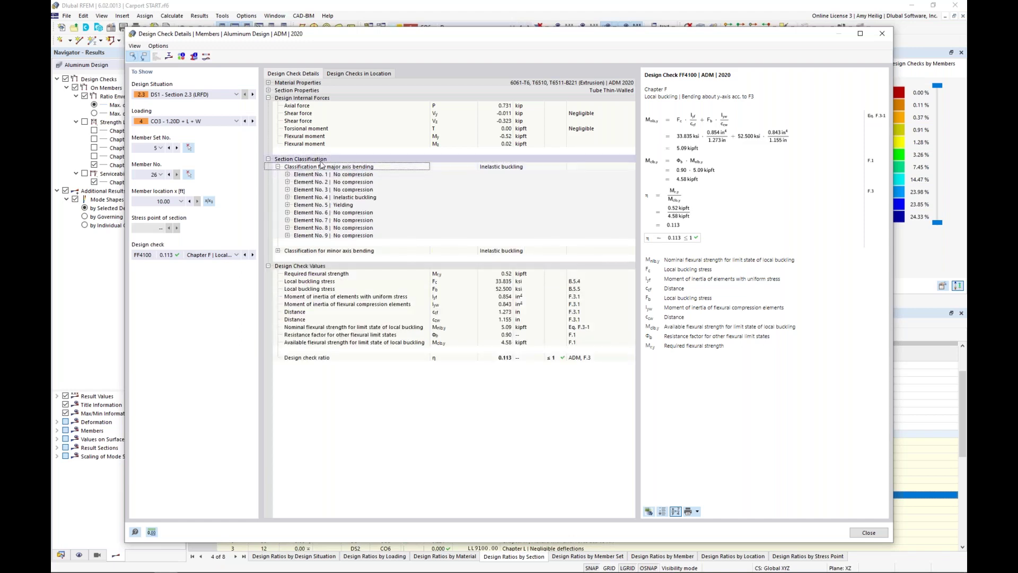
pyautogui.click(288, 205)
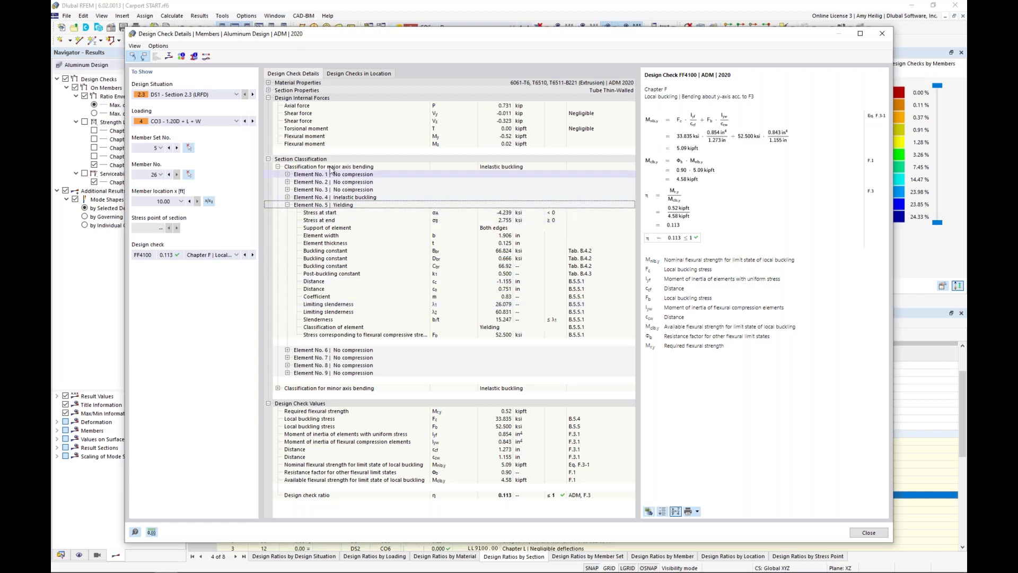
# - View the tube section's stress diagrams for axial normal stress and for shear stress due to shear force in the local y-axis
pyautogui.click(169, 57)
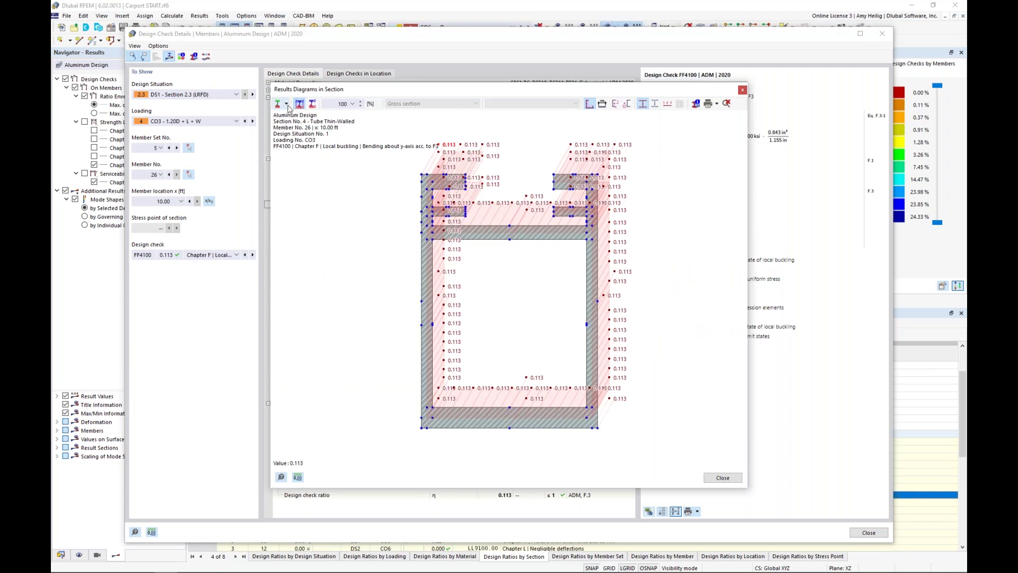
pyautogui.click(287, 105)
pyautogui.click(294, 130)
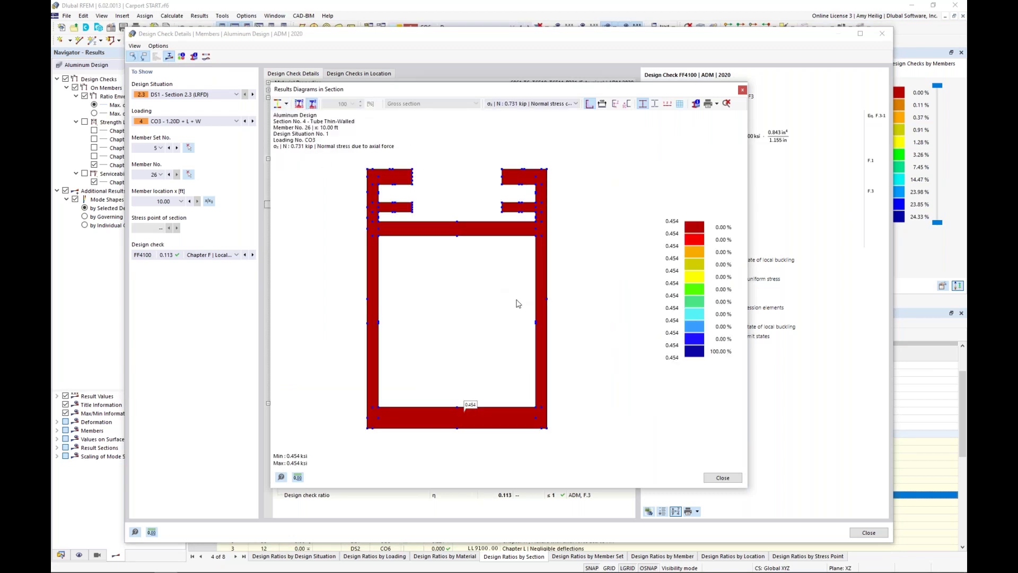
pyautogui.moveTo(486, 303); pyautogui.dragTo(510, 302, button='middle')
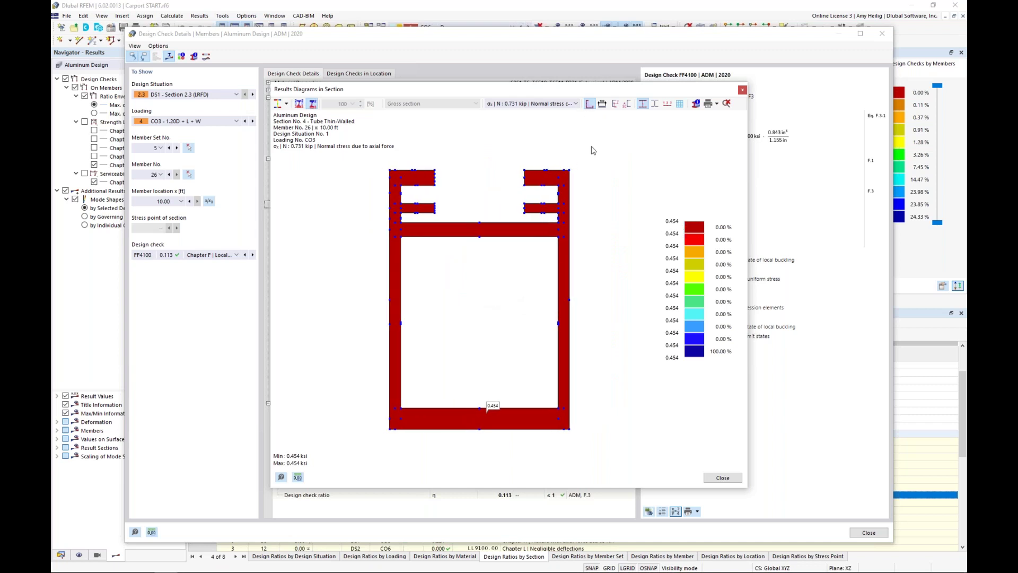
pyautogui.click(577, 104)
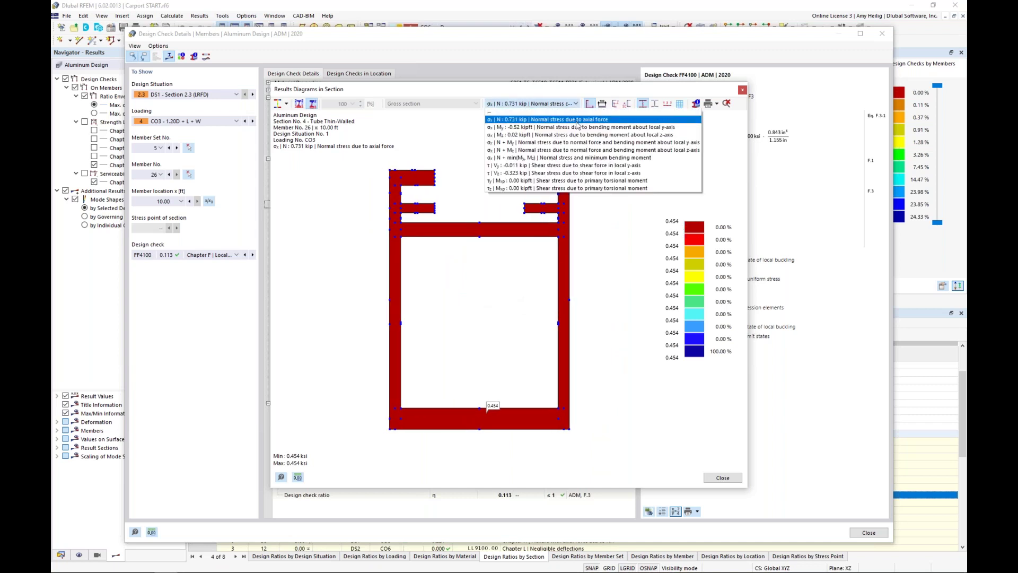
pyautogui.click(576, 165)
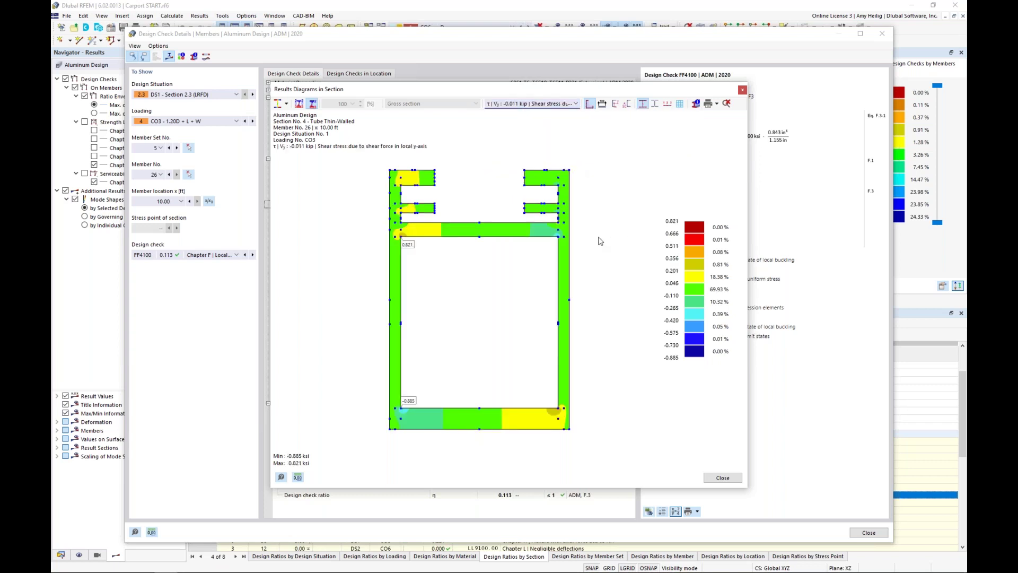
pyautogui.click(742, 90)
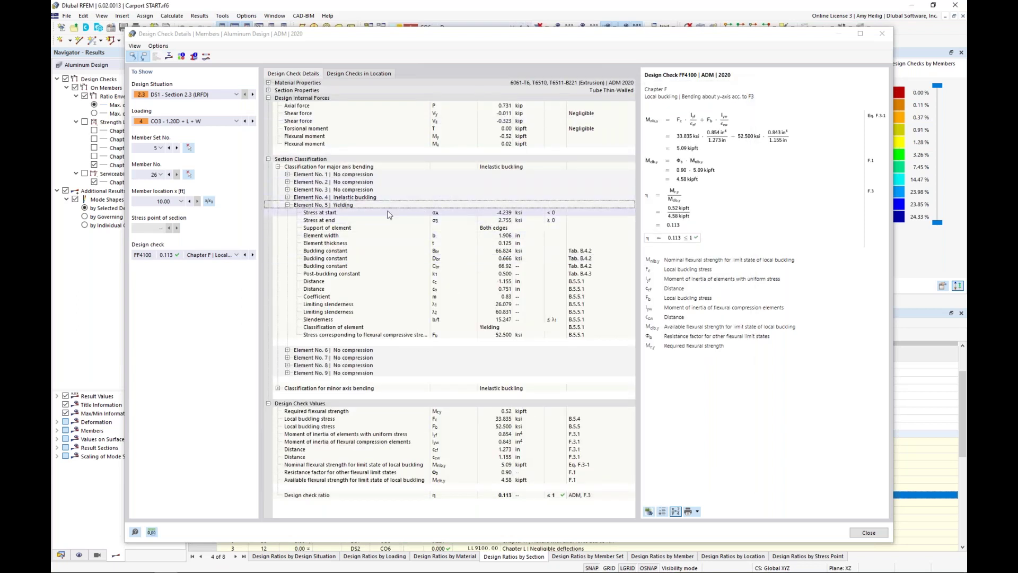
# - View the internal force diagrams of member set 5, and review the tube's FF3100 yielding and rupture check about the y-axis
pyautogui.click(207, 57)
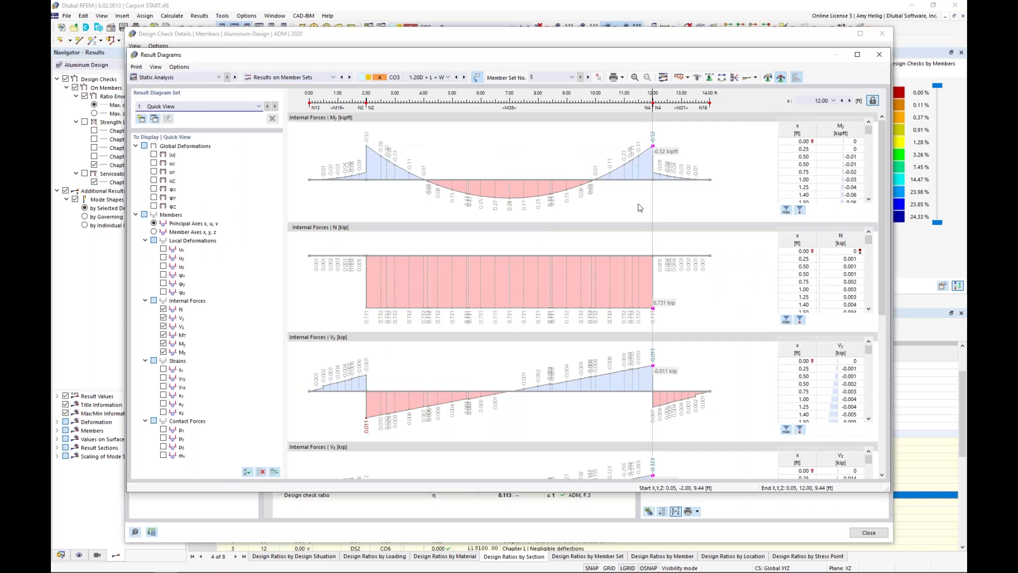
pyautogui.click(880, 55)
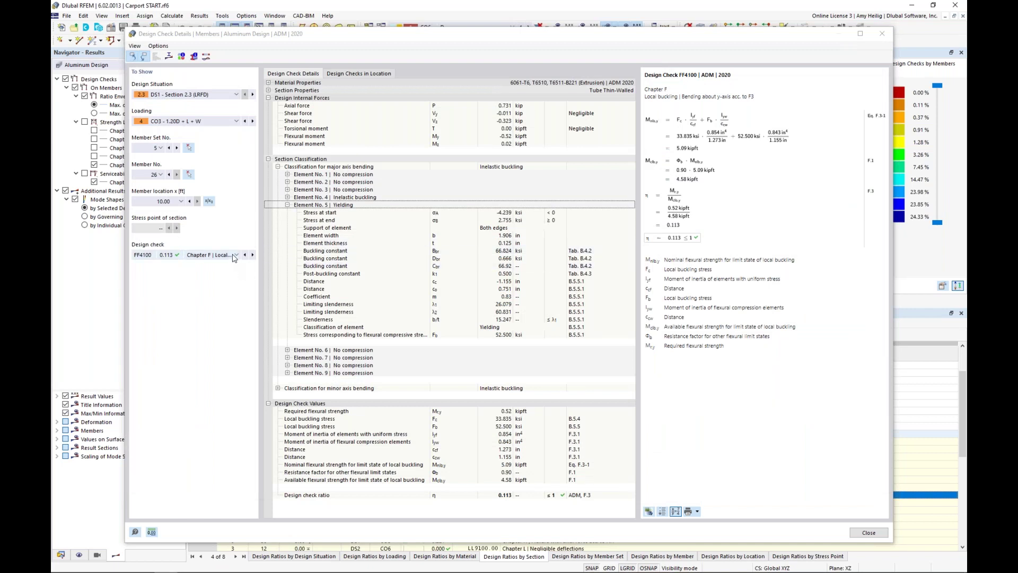
pyautogui.click(235, 256)
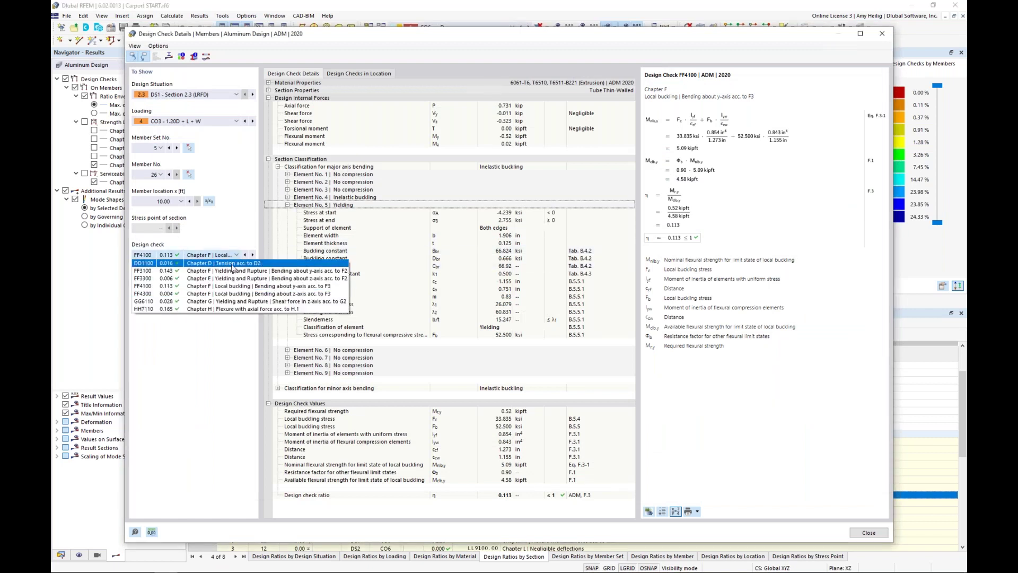
pyautogui.click(190, 272)
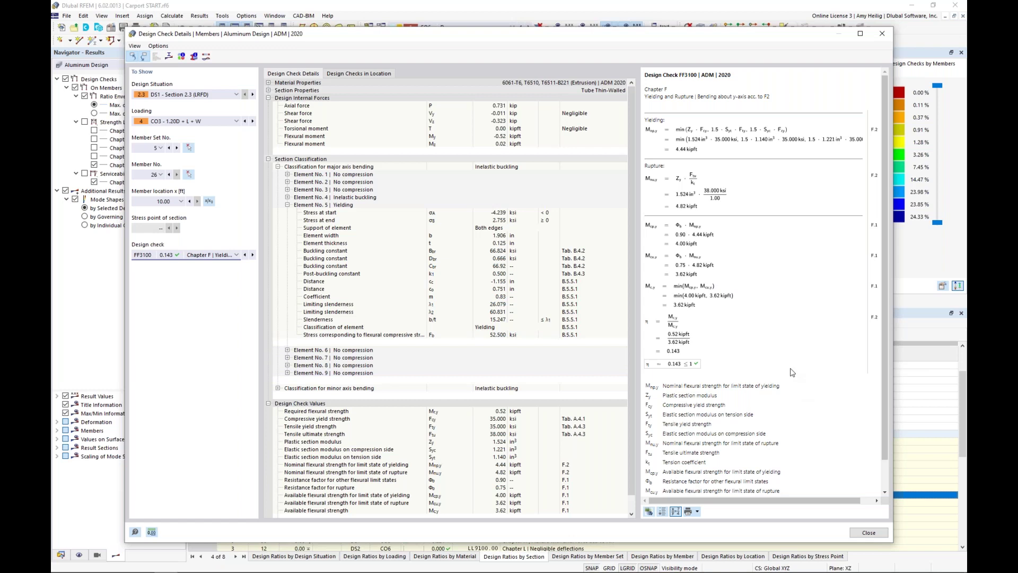
pyautogui.click(869, 536)
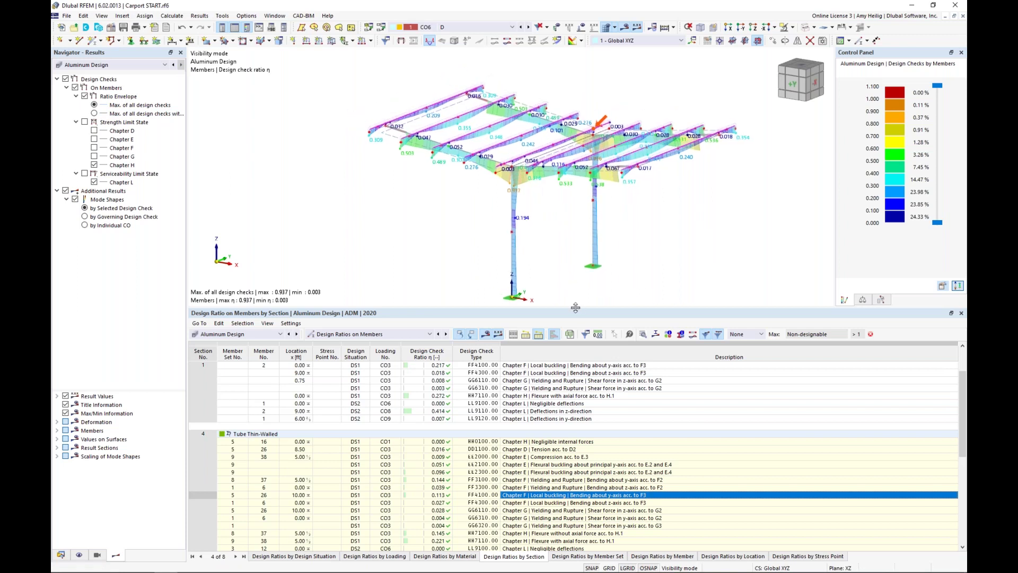
# - Enlarge the model view and isolate the tapered beam, member 33, so that only it is displayed
pyautogui.moveTo(576, 308); pyautogui.dragTo(576, 371)
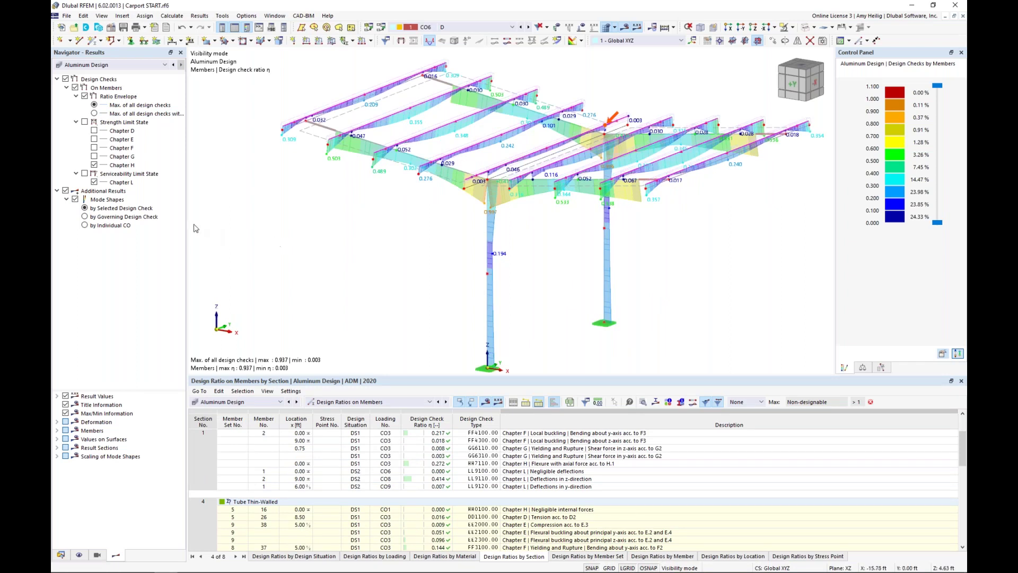
pyautogui.click(546, 181)
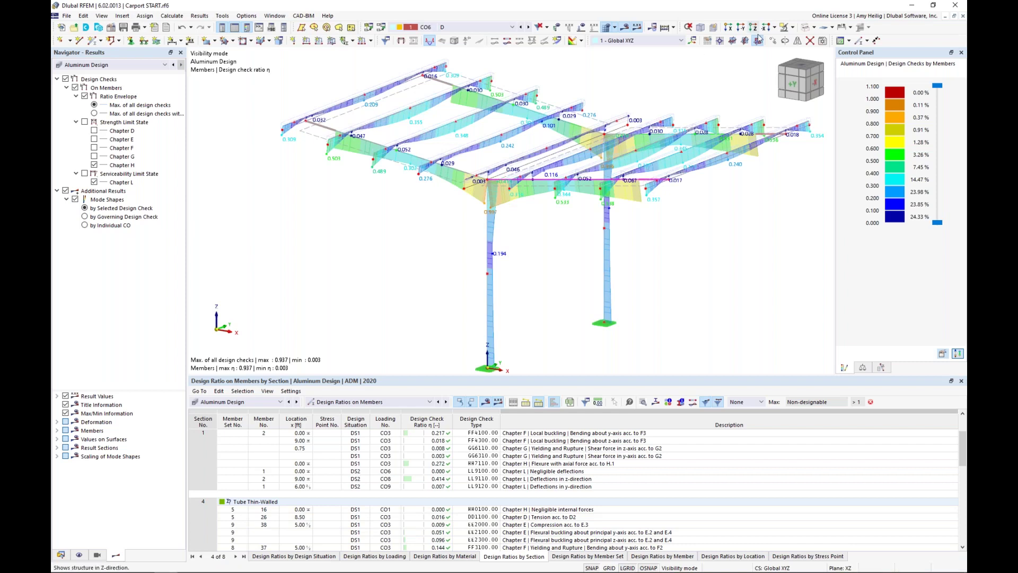
pyautogui.click(793, 27)
pyautogui.click(820, 39)
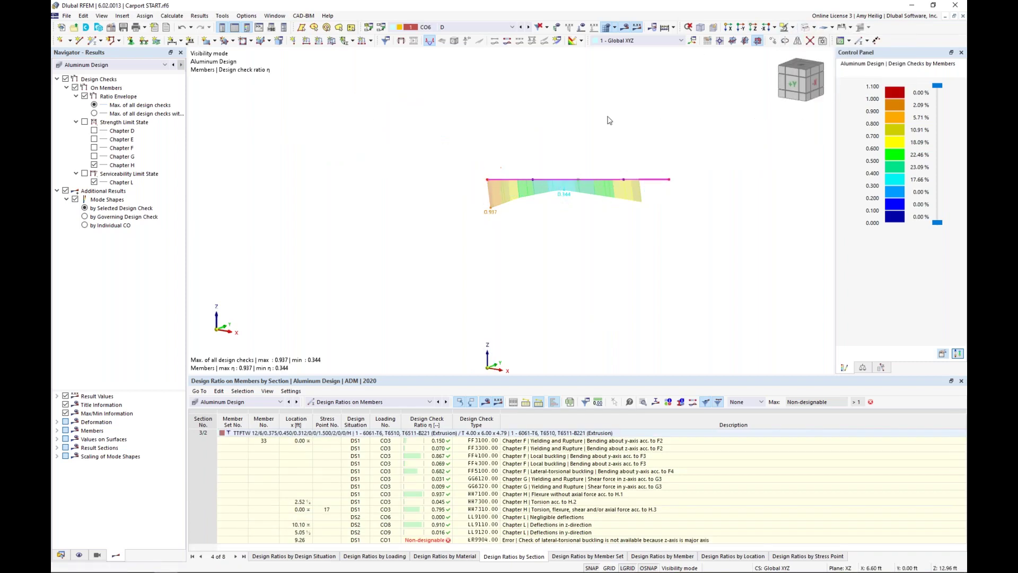
# - Hide the design check results and inspect the isolated beam's taper in solid rendering, returning to wireframe display
pyautogui.click(65, 80)
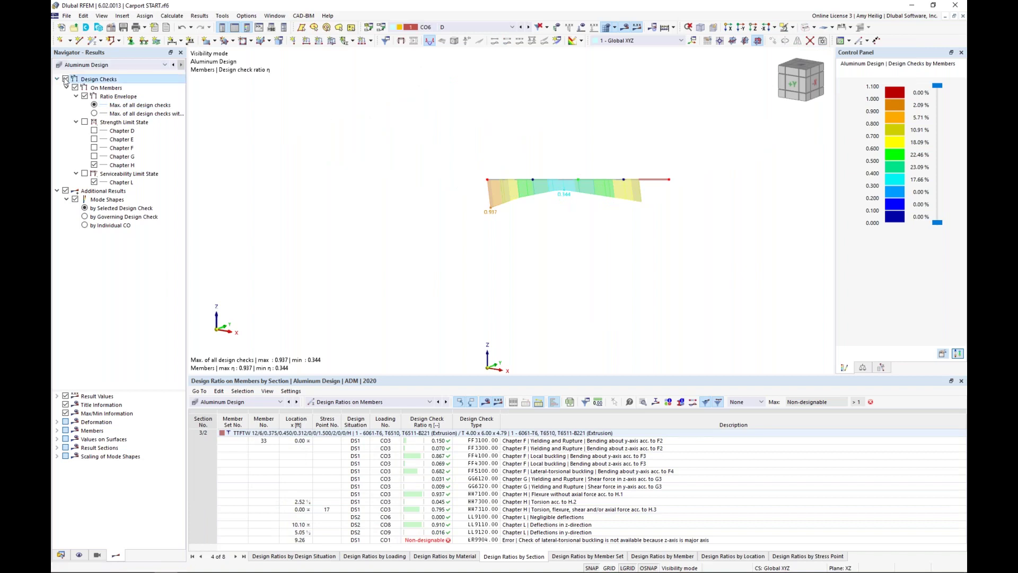
pyautogui.click(66, 79)
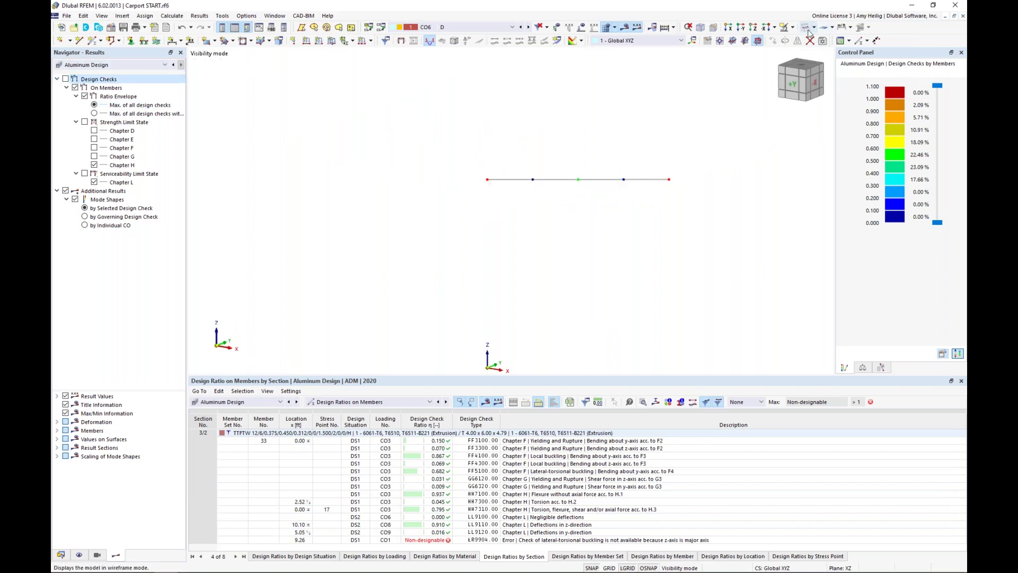
pyautogui.click(807, 29)
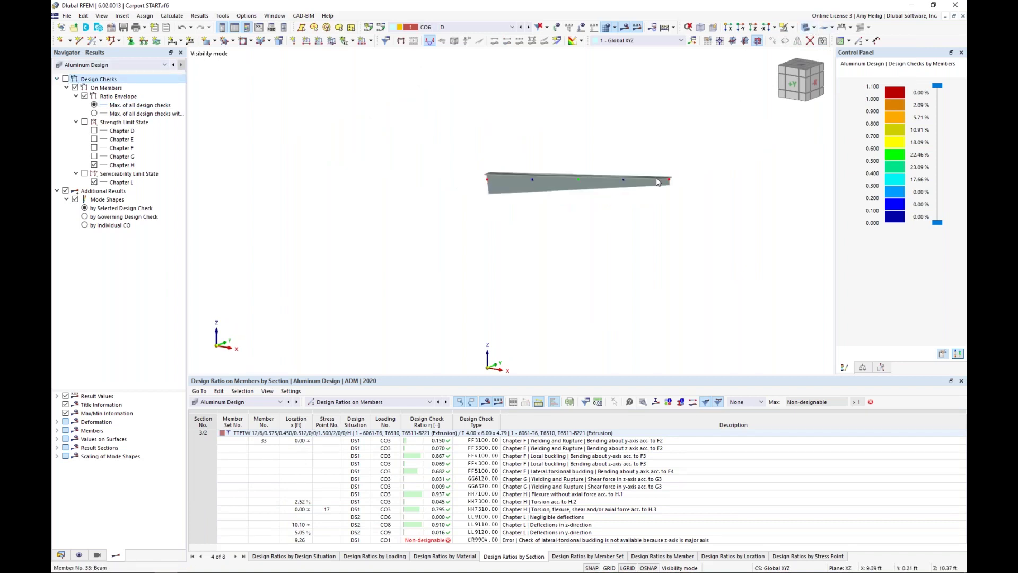
pyautogui.scroll(3, 654, 179)
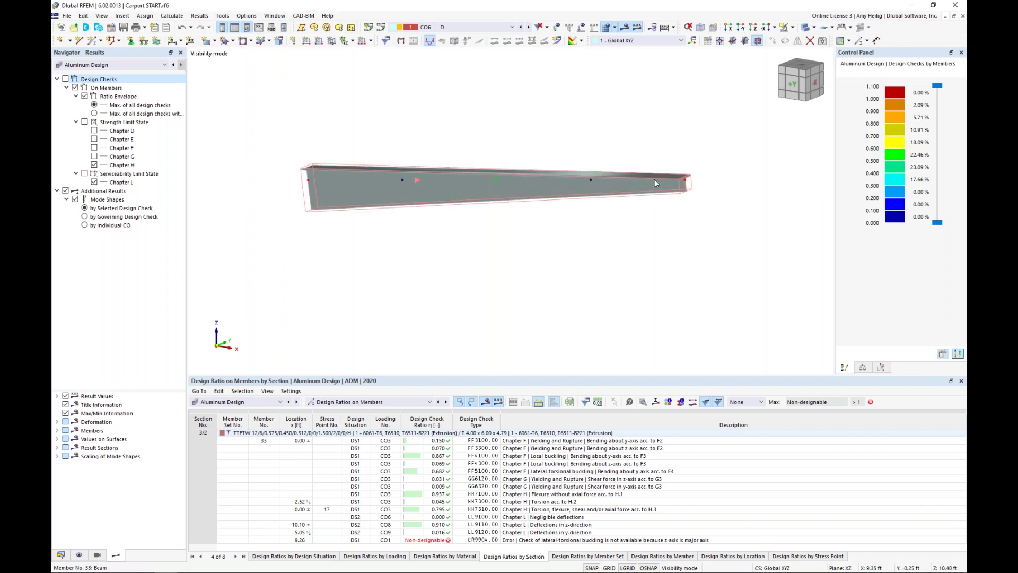
pyautogui.click(807, 28)
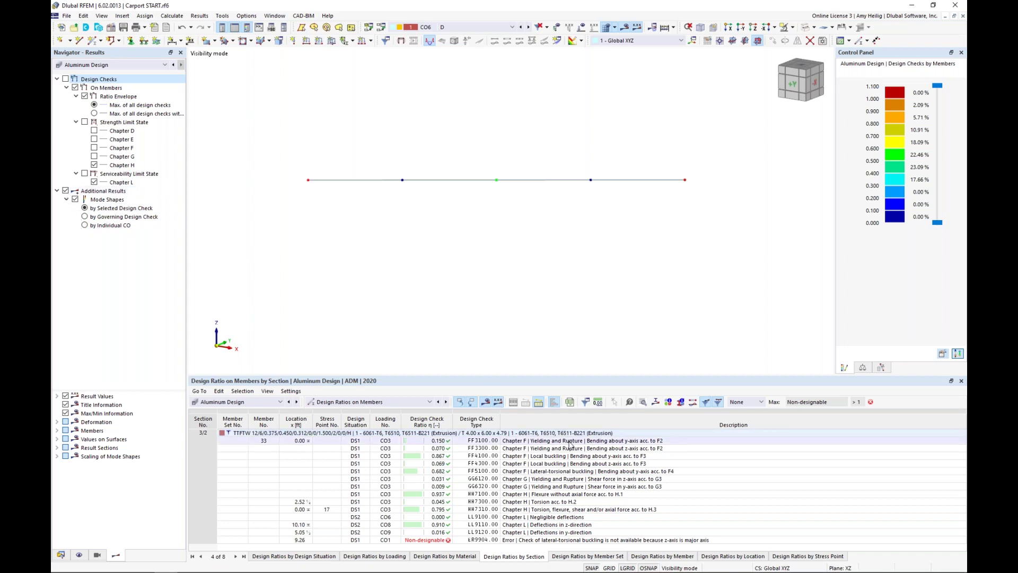
# - Display the mode shape of member 33's FF5100 lateral-torsional buckling check and examine it from several angles
pyautogui.click(561, 472)
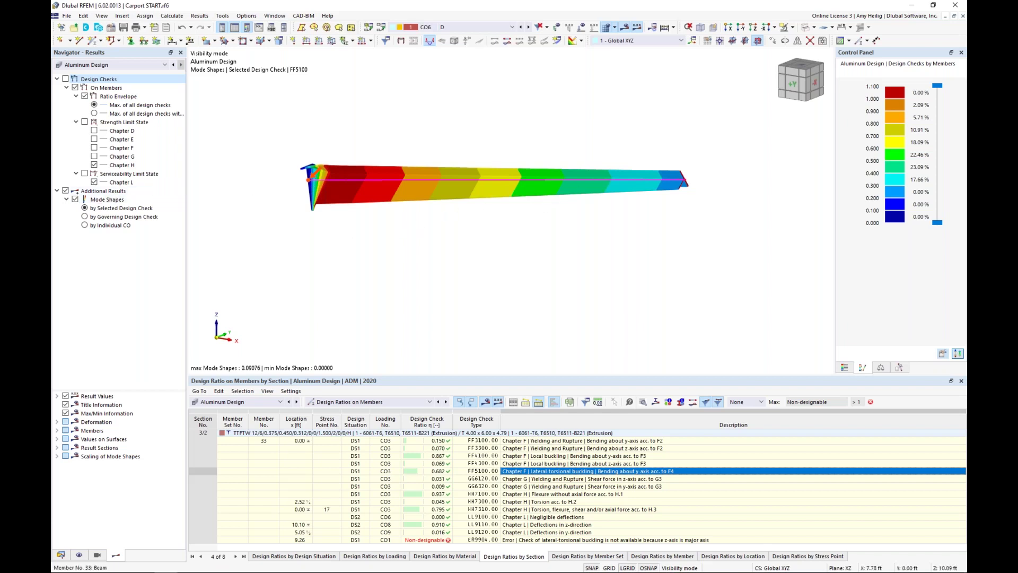
pyautogui.keyDown('ctrl'); pyautogui.moveTo(645, 174); pyautogui.dragTo(313, 214, button='middle'); pyautogui.keyUp('ctrl')
pyautogui.scroll(2, 313, 214)
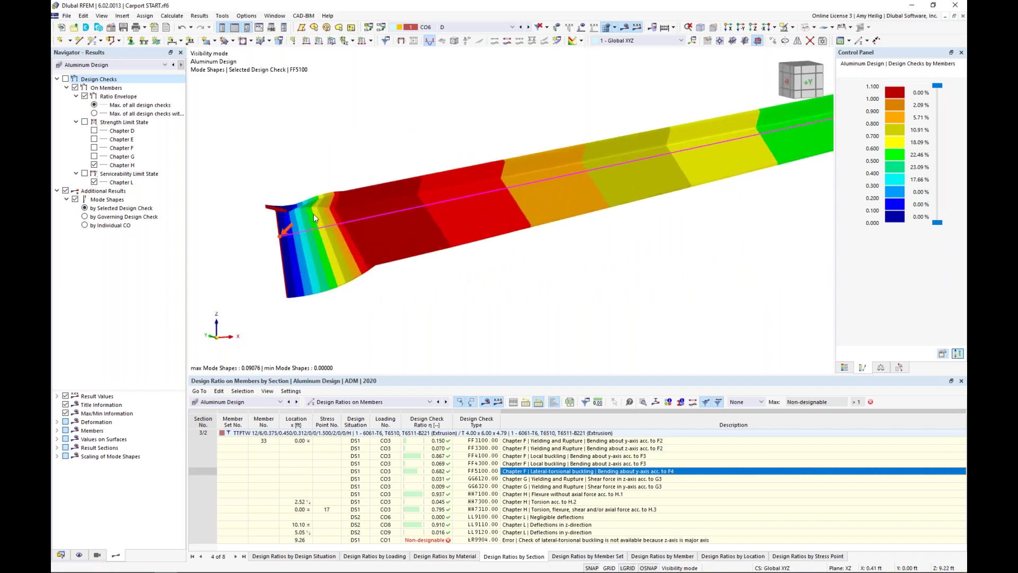
pyautogui.scroll(-4, 622, 175)
pyautogui.moveTo(588, 213); pyautogui.dragTo(509, 207, button='middle')
pyautogui.keyDown('ctrl'); pyautogui.moveTo(725, 182); pyautogui.dragTo(607, 216, button='middle'); pyautogui.keyUp('ctrl')
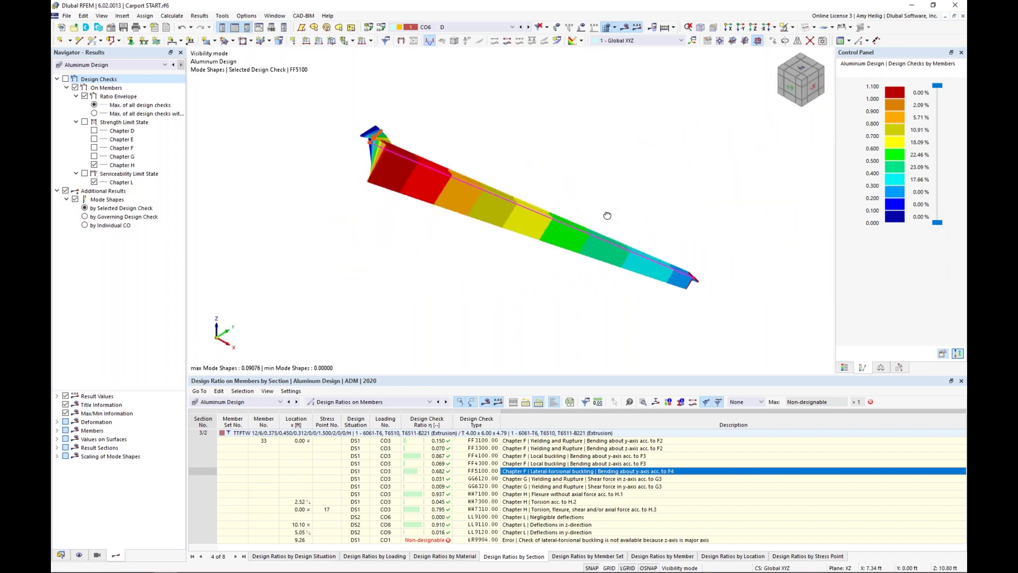
# - Set the by-member display factor for mode shapes to 0.25 and inspect the scaled buckling shape
pyautogui.click(881, 367)
pyautogui.click(948, 97)
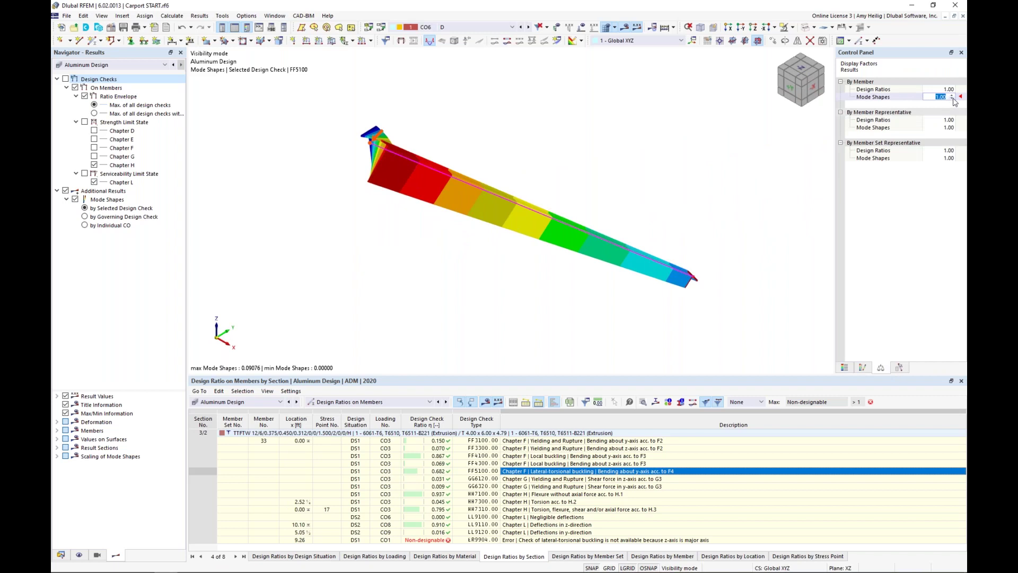
pyautogui.click(952, 99)
pyautogui.click(952, 100)
pyautogui.keyDown('ctrl'); pyautogui.moveTo(729, 209); pyautogui.dragTo(665, 229, button='middle'); pyautogui.keyUp('ctrl')
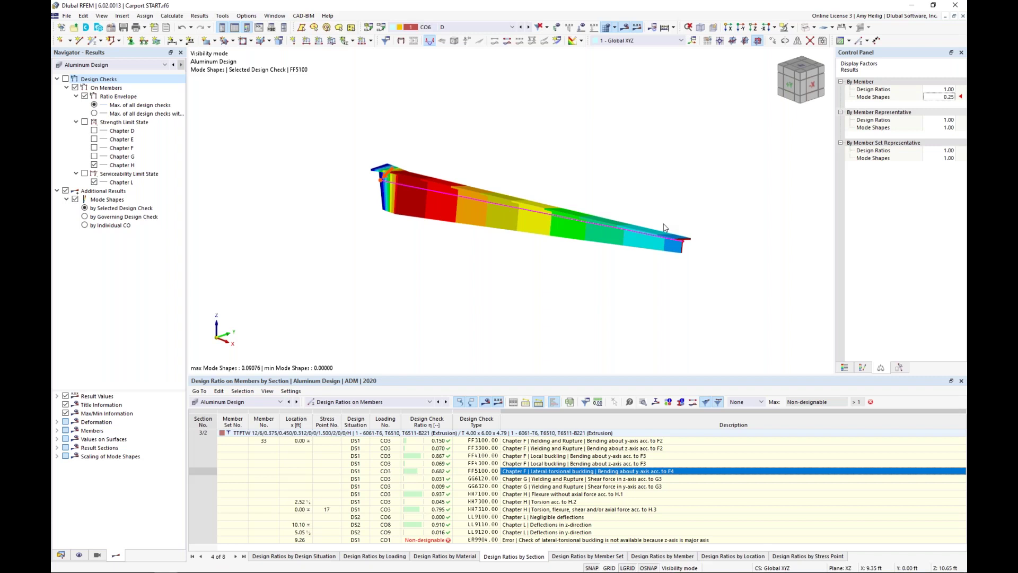
# - Switch to the PowerPoint slide show and advance to the Dlubal Software Information slide
pyautogui.press('super+Tab')
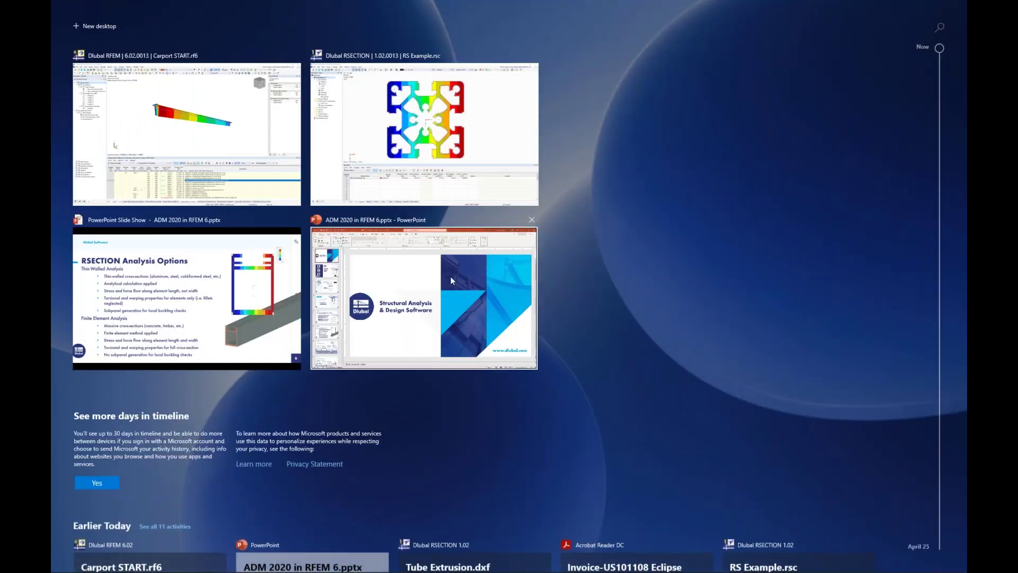
pyautogui.click(187, 297)
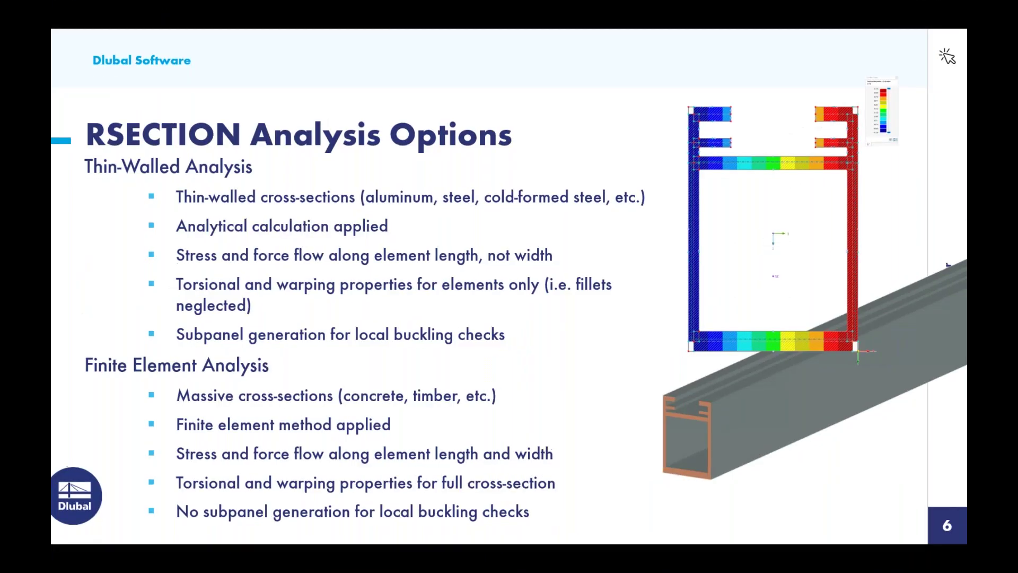
pyautogui.press('Right')
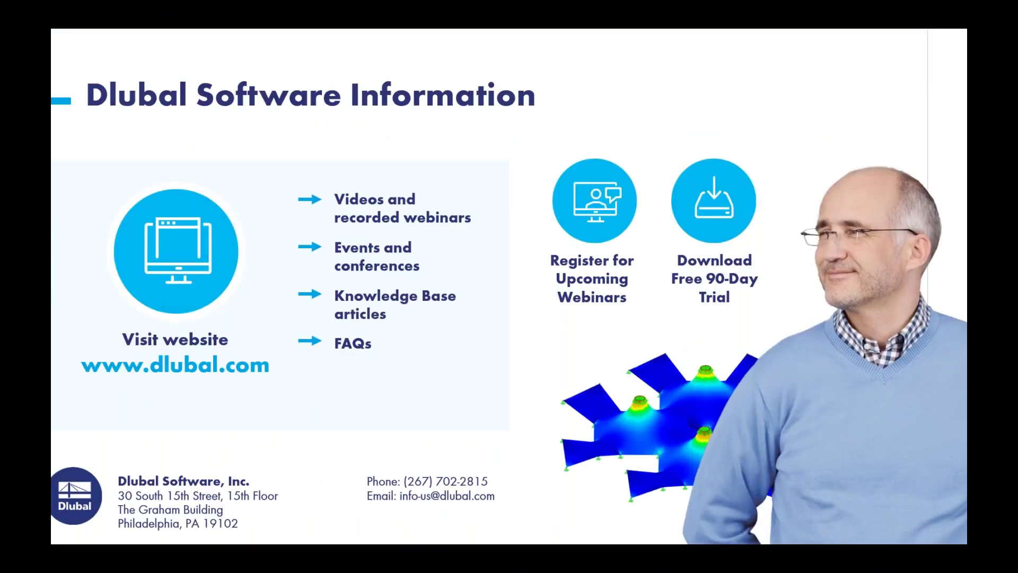